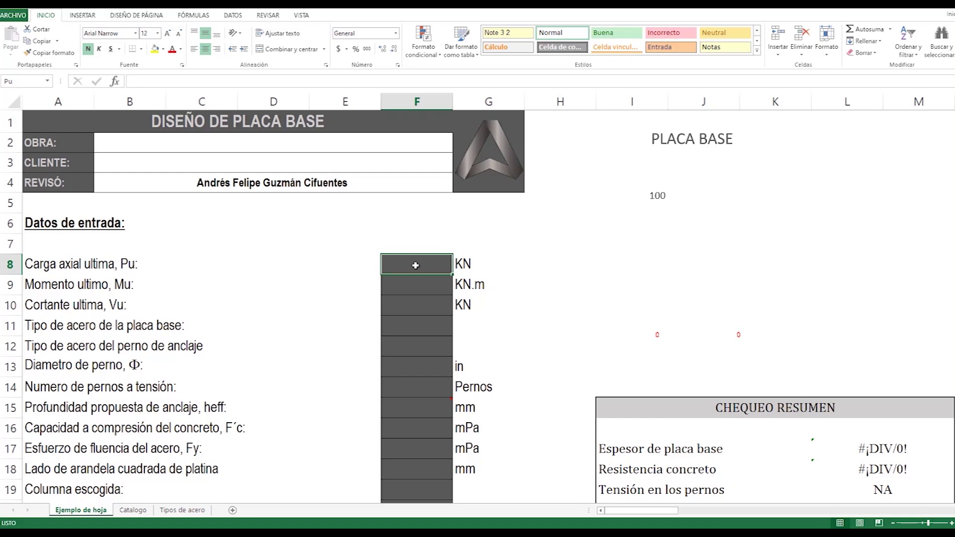
Step: Enter the ultimate loads: axial load Pu 500 KN, moment Mu 150 KN.m and shear Vu 150 KN
type("500")
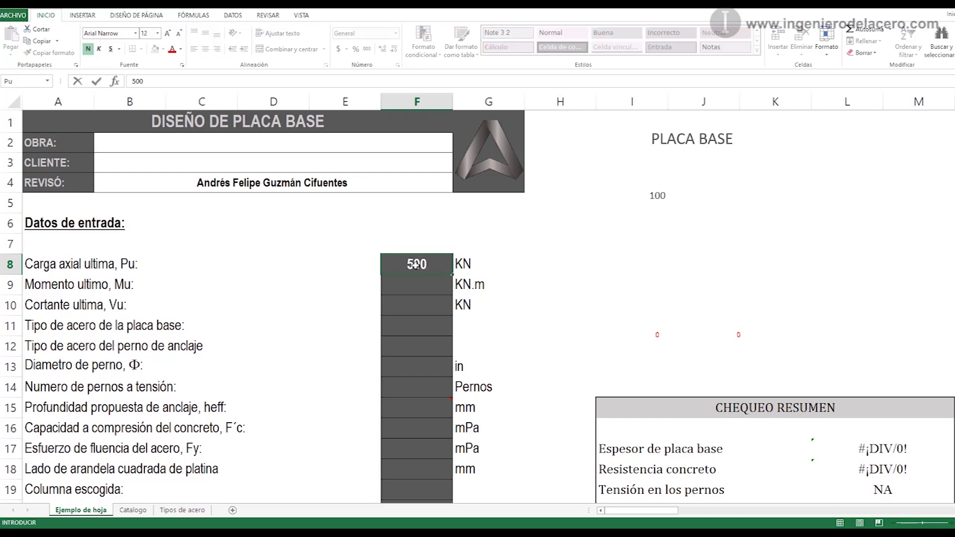
key("Return")
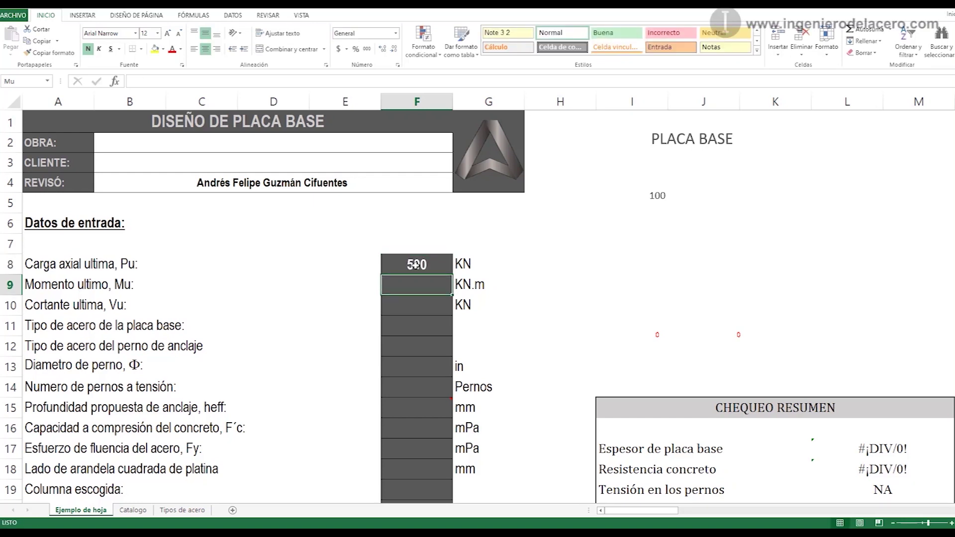
type("150")
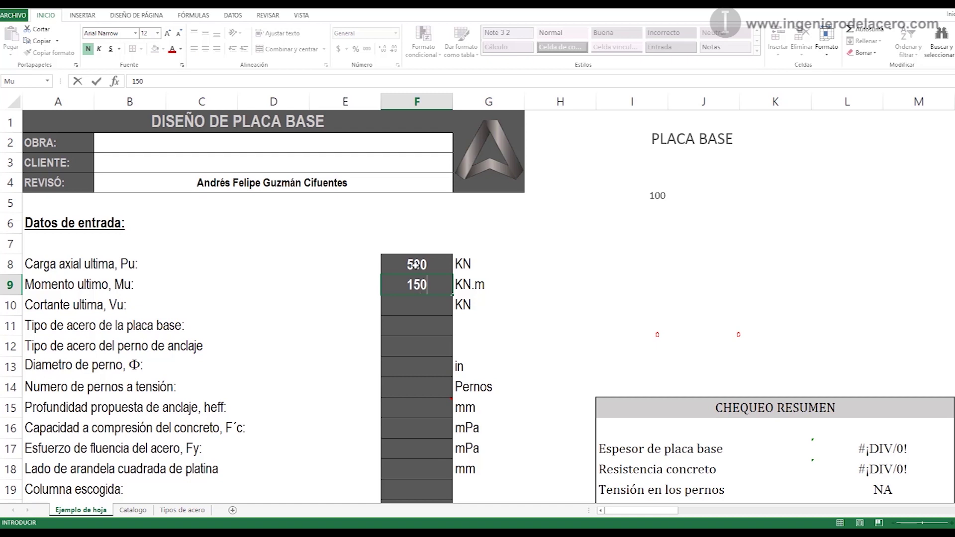
key("Return")
type("150")
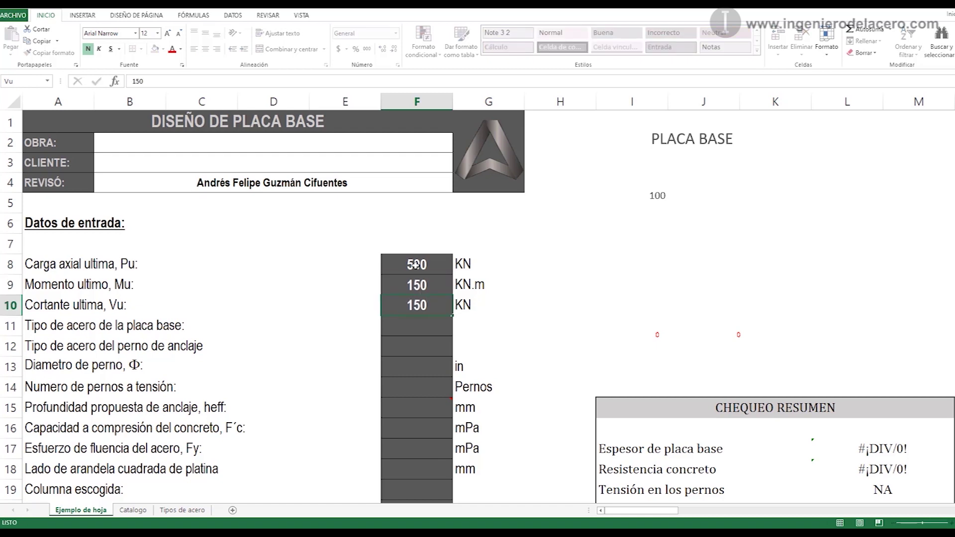
key("Return")
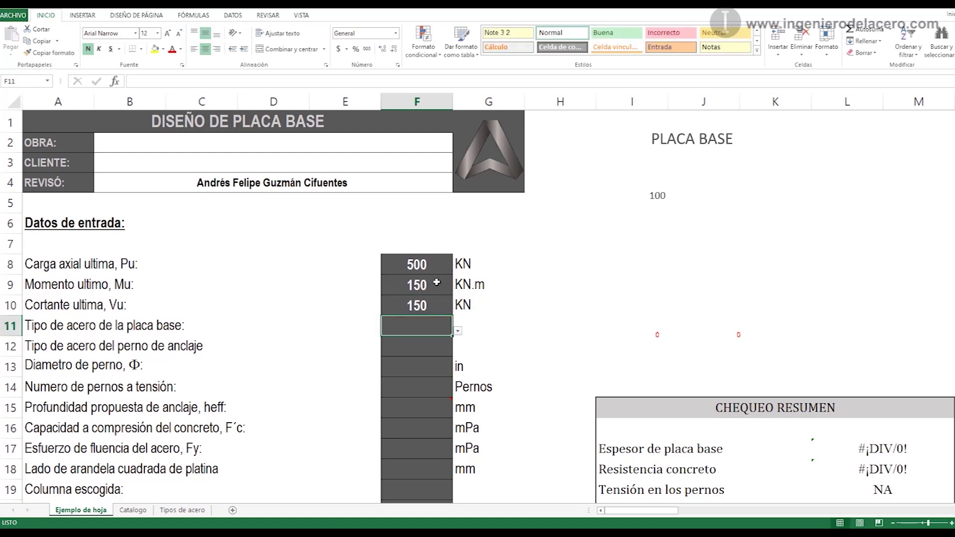
Step: Choose A-572 Gr. 50 as the base plate steel type
left_click(423, 304)
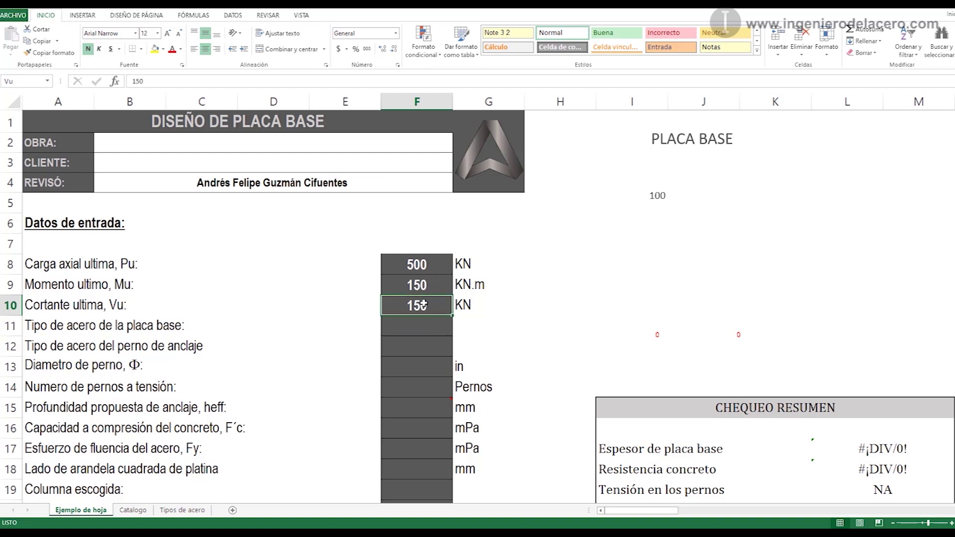
left_click(424, 327)
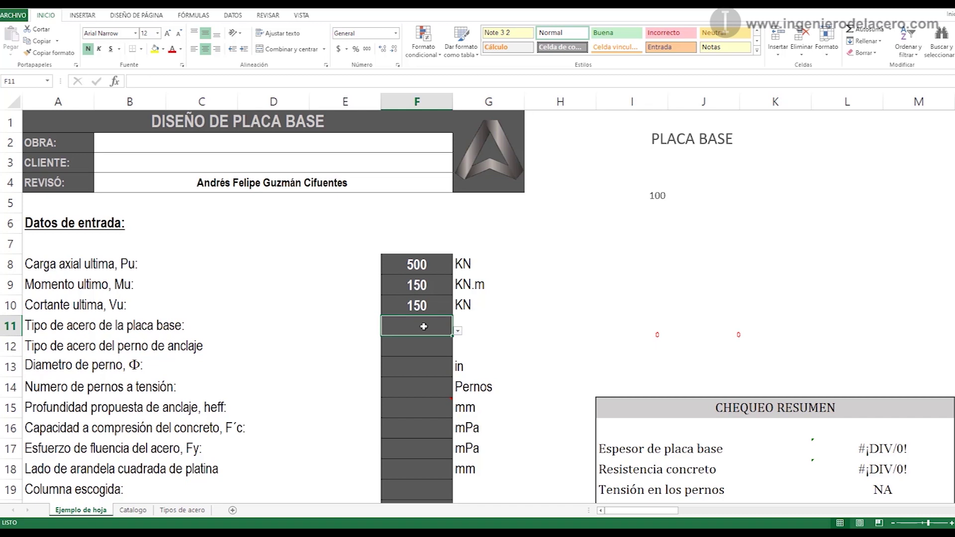
left_click(458, 332)
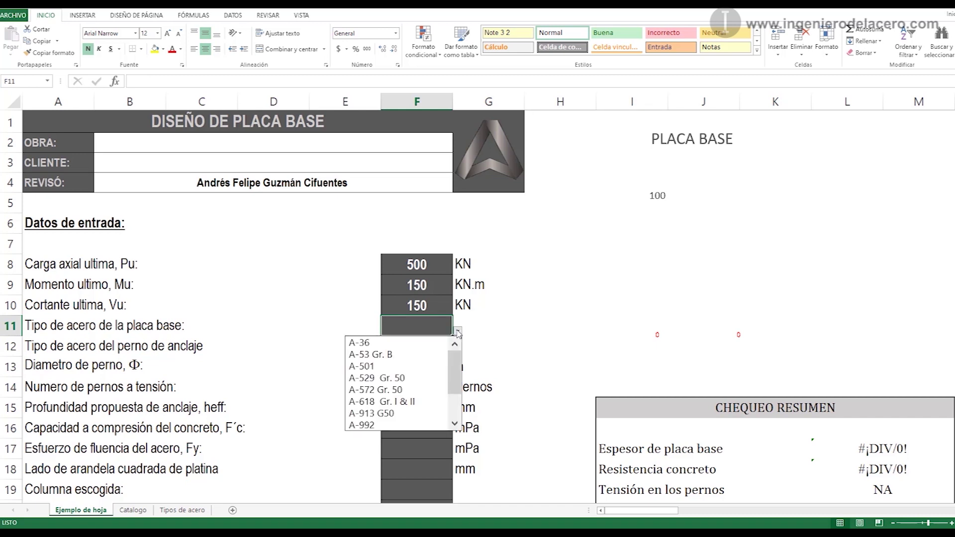
left_click(411, 390)
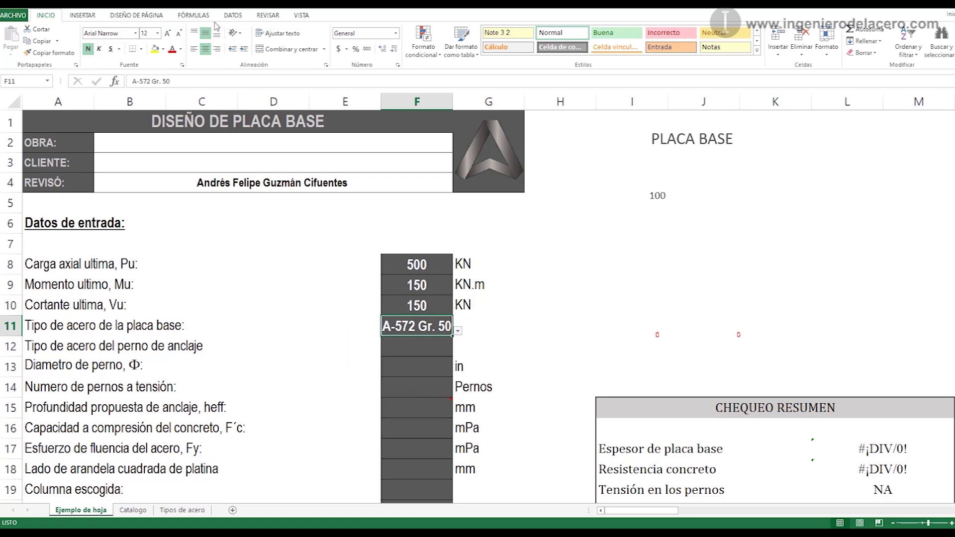
Step: Inspect the data validation settings and the source range of the list in the base plate steel type cell
left_click(233, 15)
left_click(443, 35)
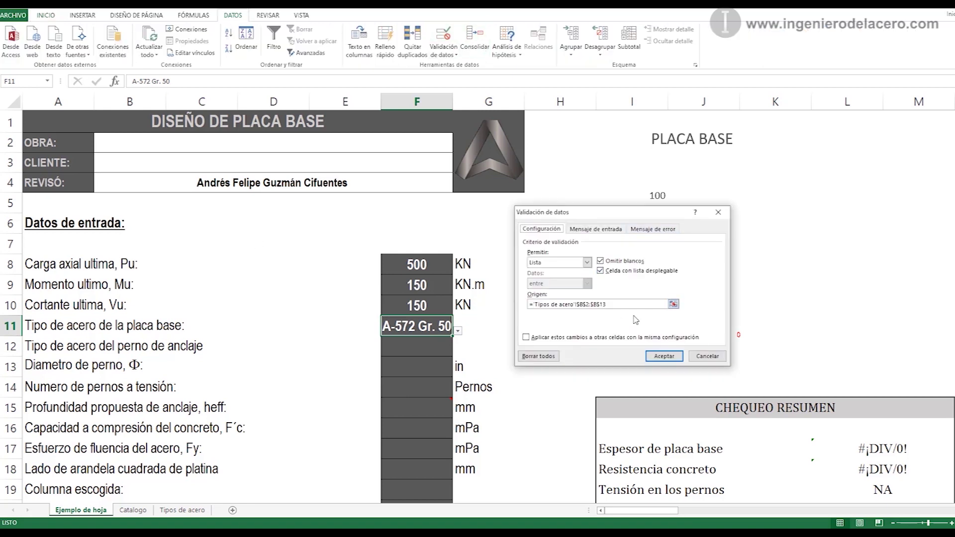
left_click(673, 304)
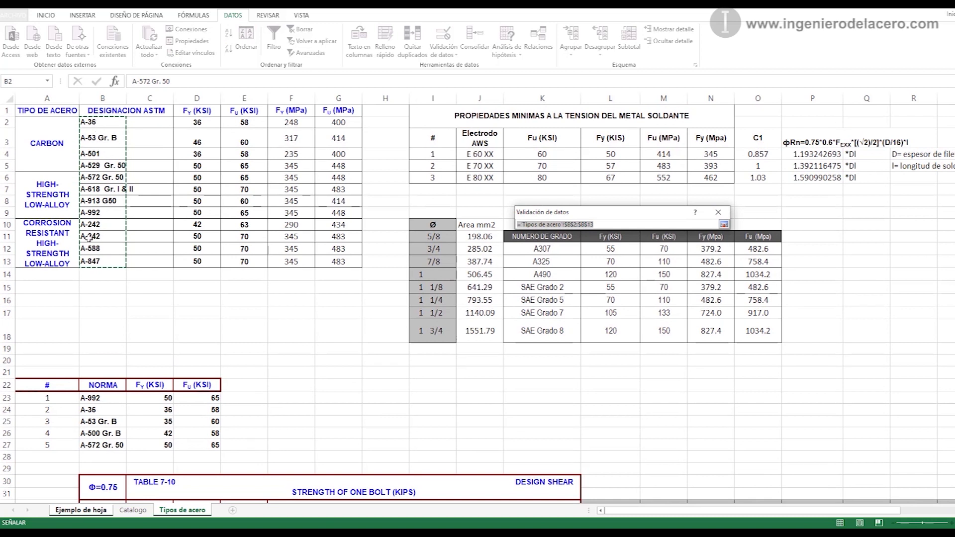
key("Return")
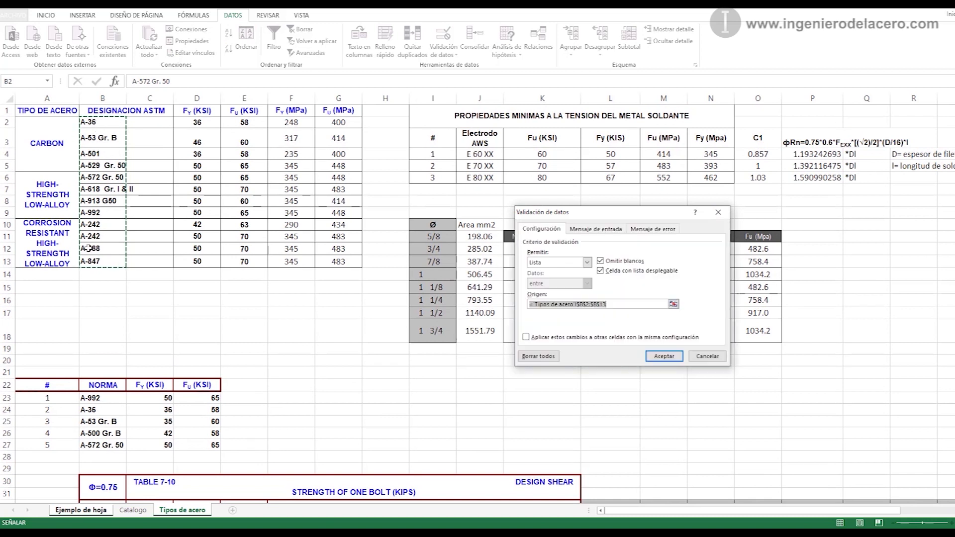
key("Return")
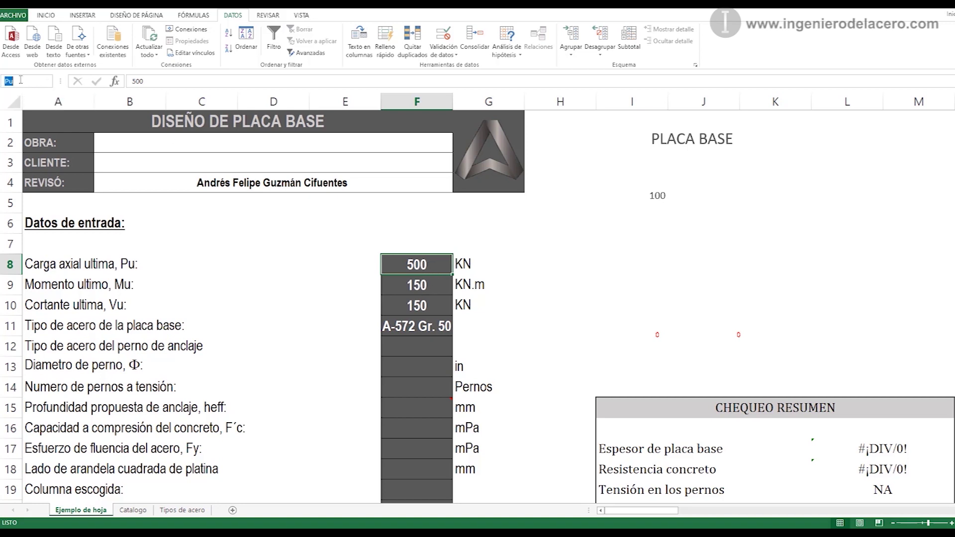
Step: Check the names assigned to the input cells, including the ultimate loads and the number of tension bolts
key("Return")
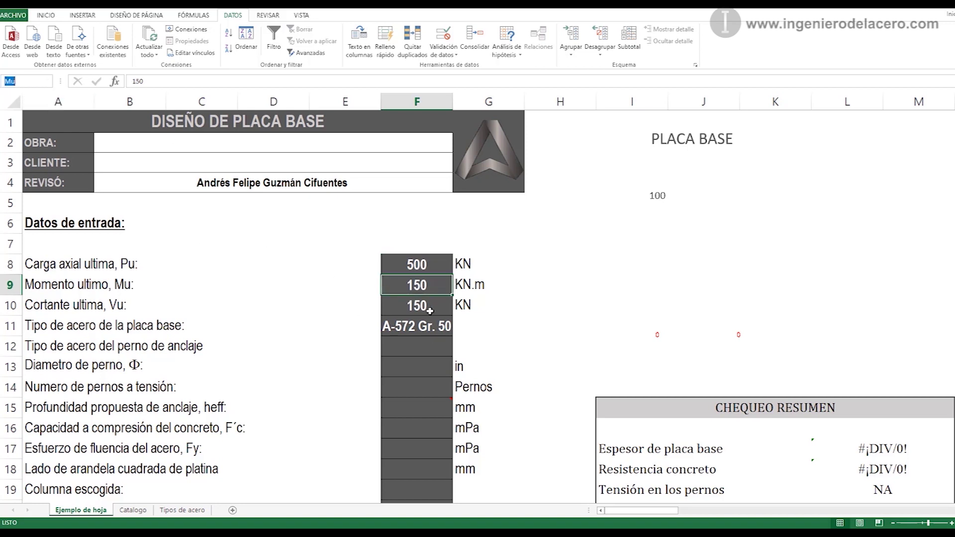
left_click(429, 309)
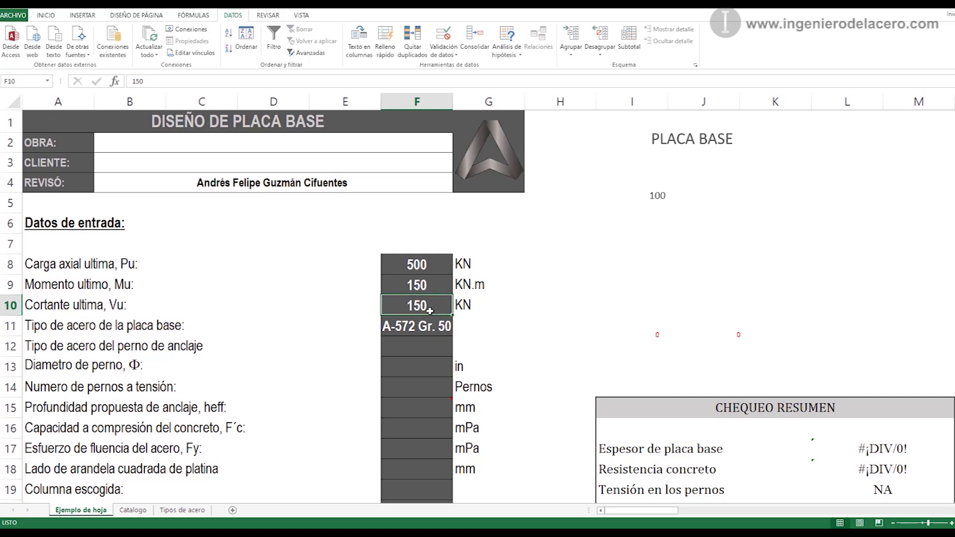
left_click(414, 330)
left_click(418, 384)
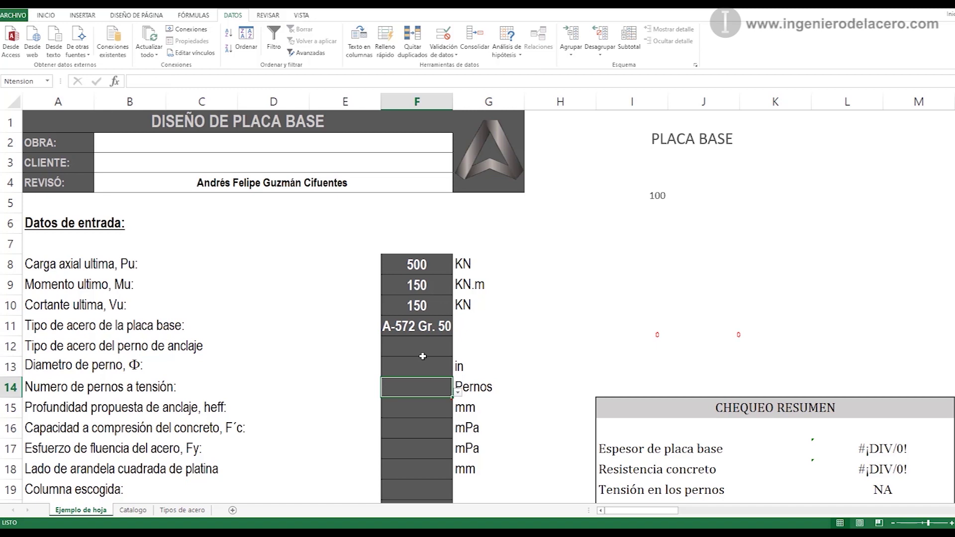
Step: Choose A490 as the anchor bolt steel type and 1 in as the bolt diameter
left_click(425, 351)
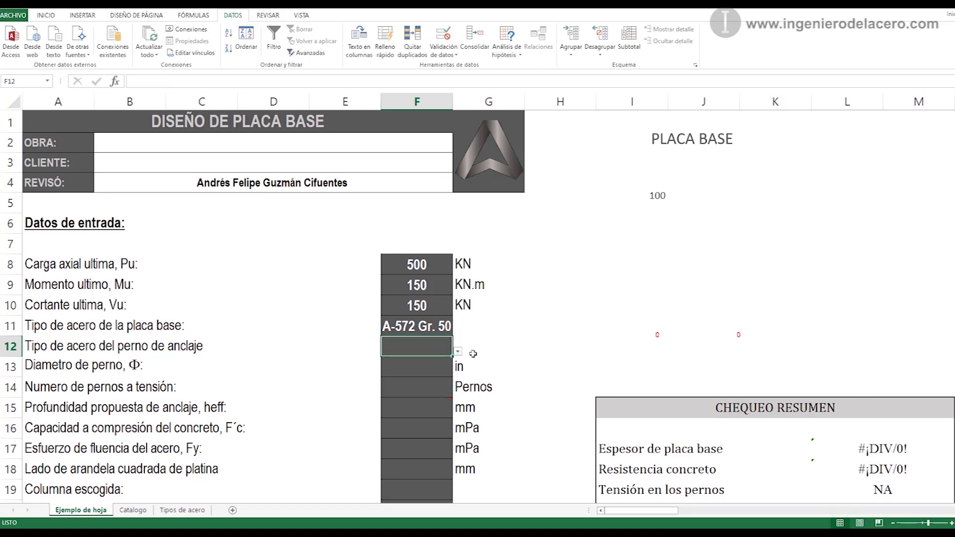
left_click(457, 351)
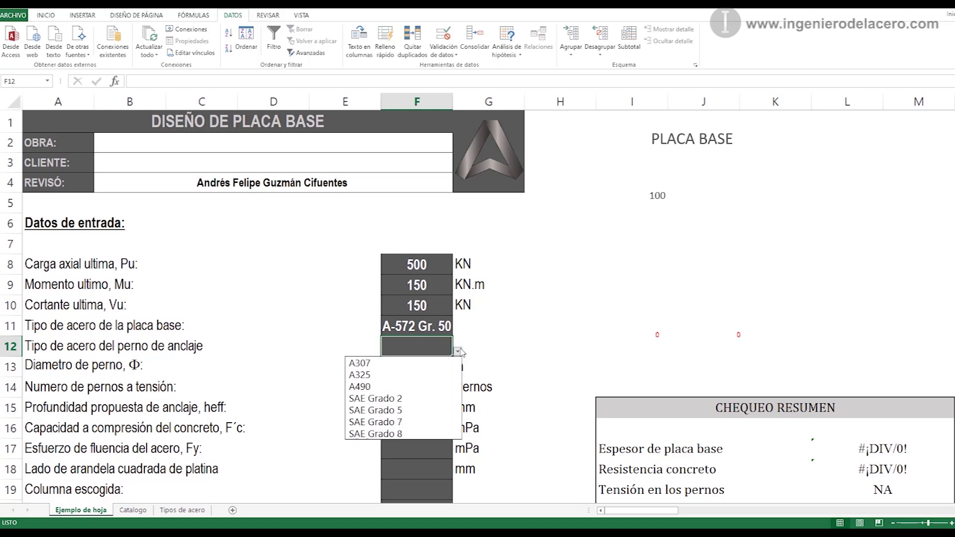
left_click(406, 386)
left_click(415, 365)
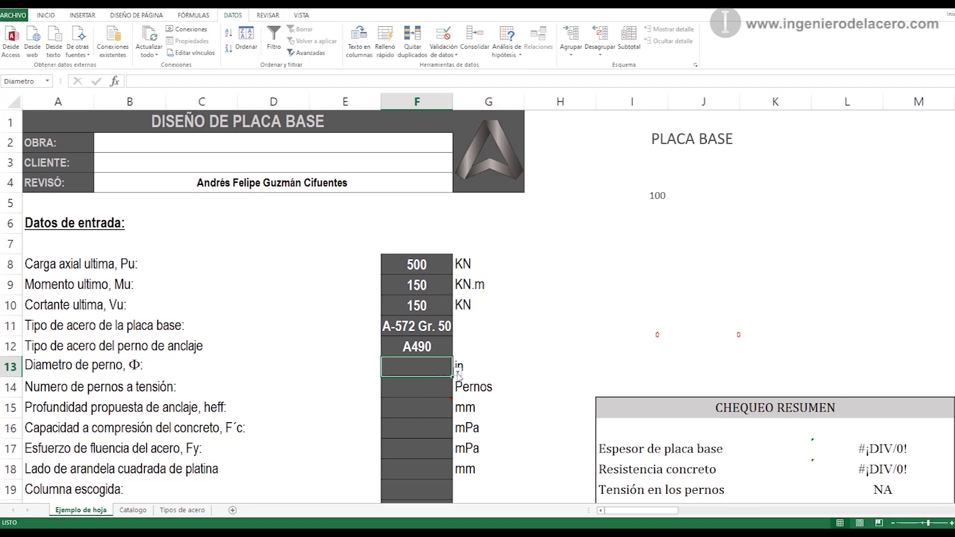
left_click(458, 372)
scroll(406, 423, "down", 1)
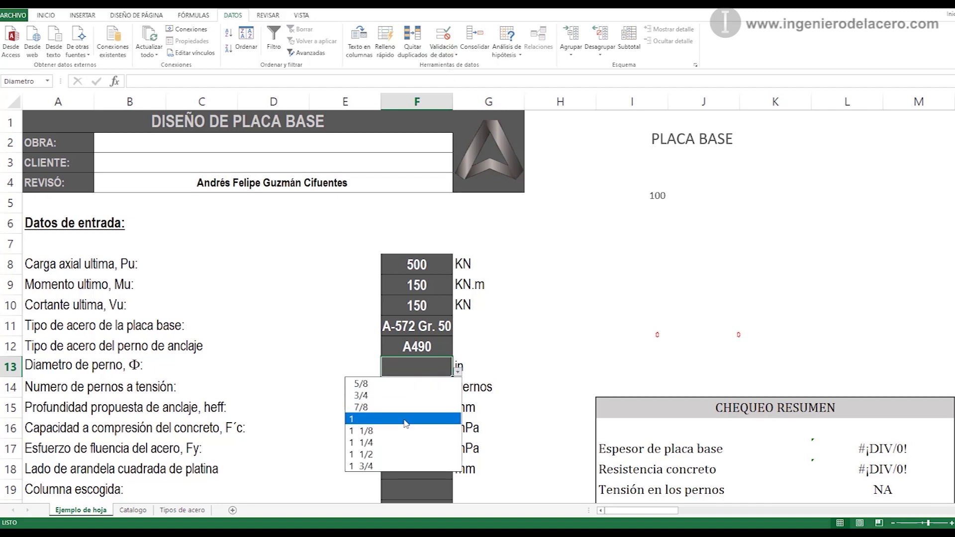
left_click(405, 420)
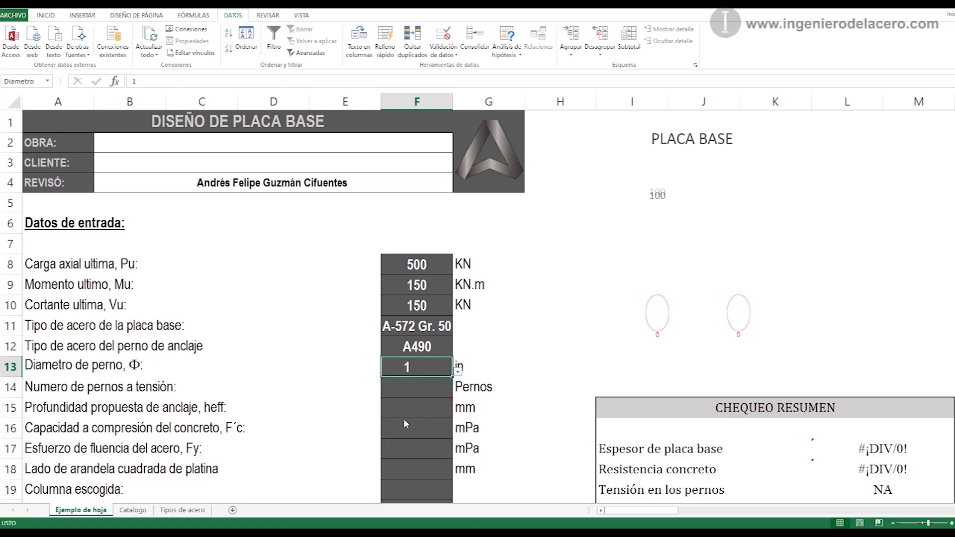
Step: Set the number of bolts in tension to 2
left_click(436, 385)
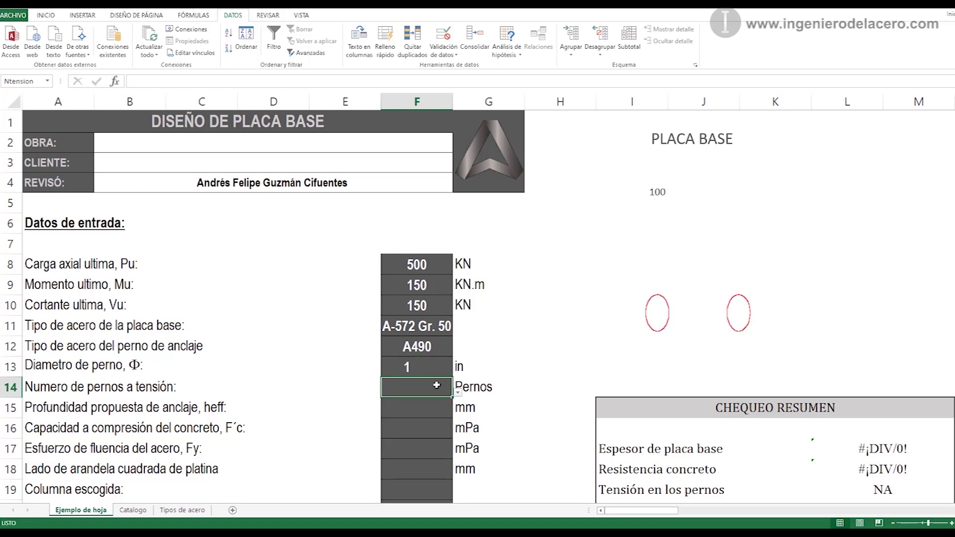
left_click(458, 393)
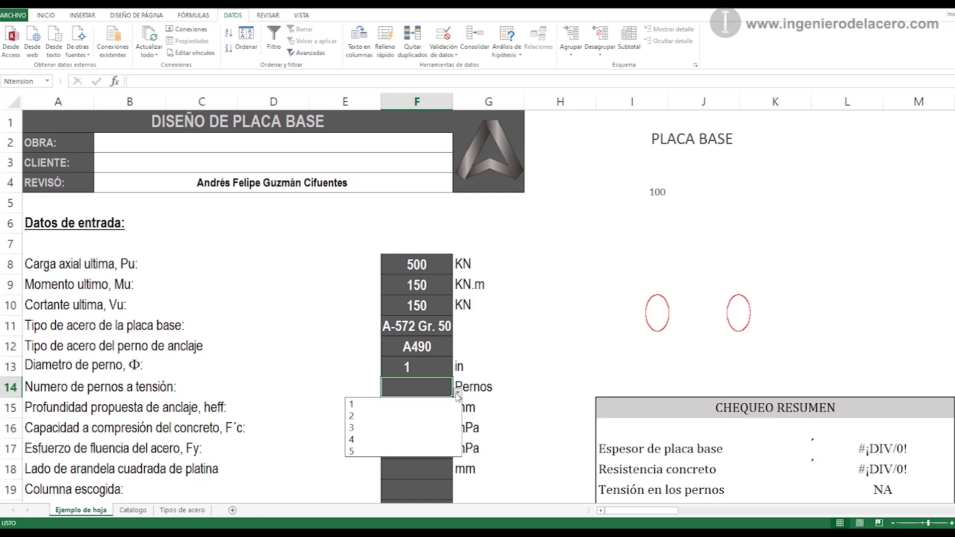
left_click(435, 416)
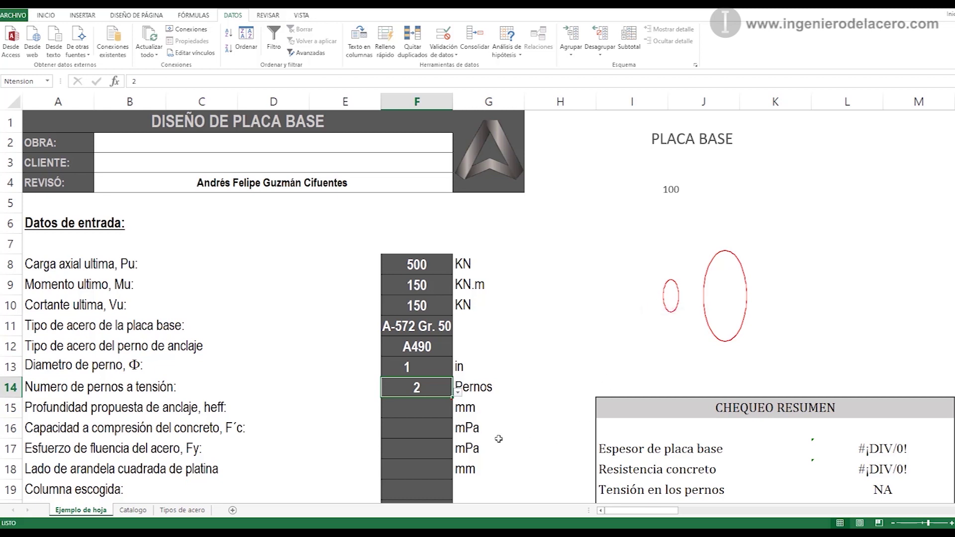
Step: Set the proposed anchorage depth heff to 500 mm and the concrete compressive strength F´c to 25 mPa
mouse_move(398, 407)
mouse_move(435, 406)
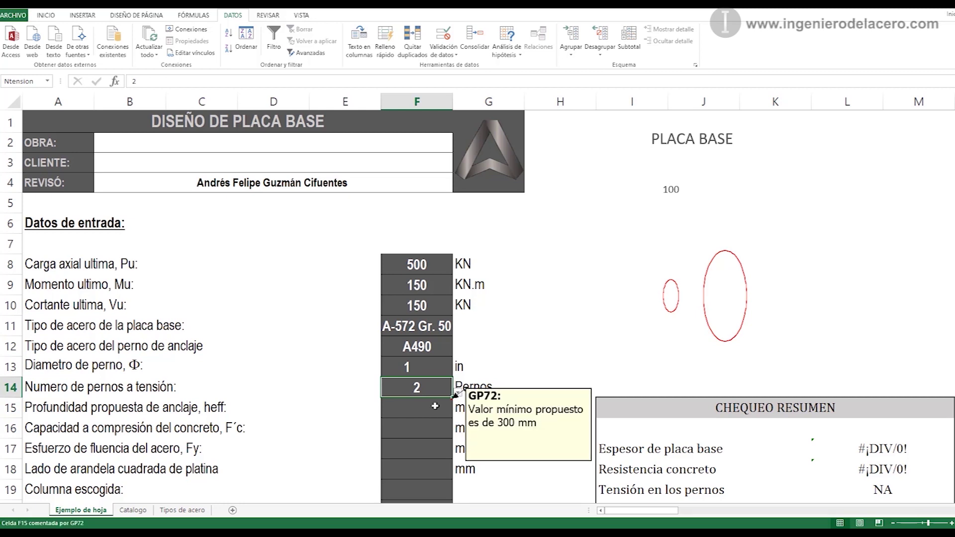
left_click(435, 406)
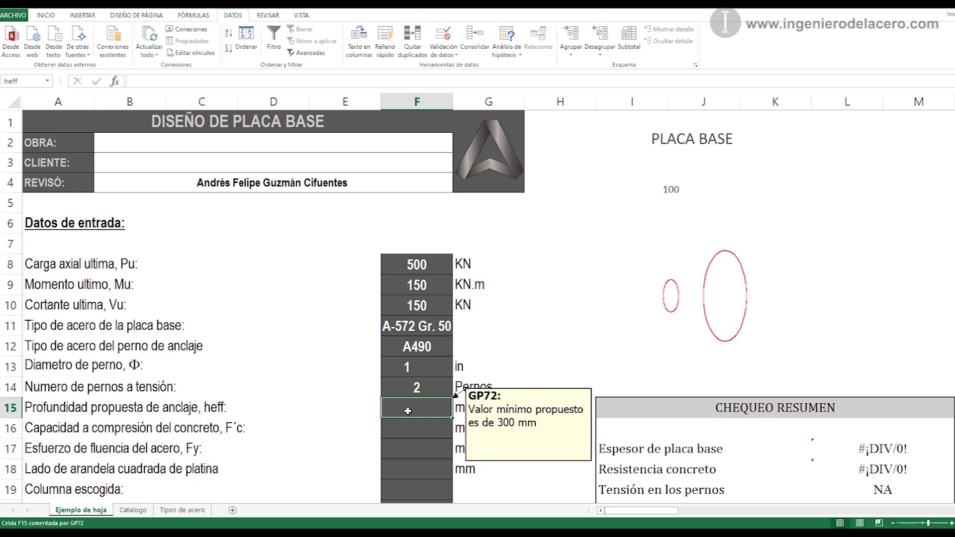
type("500")
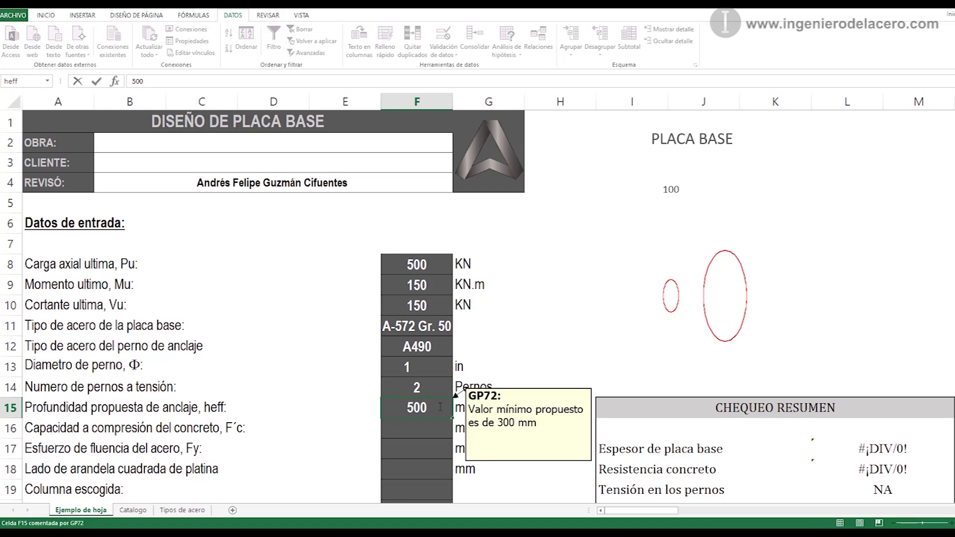
key("Return")
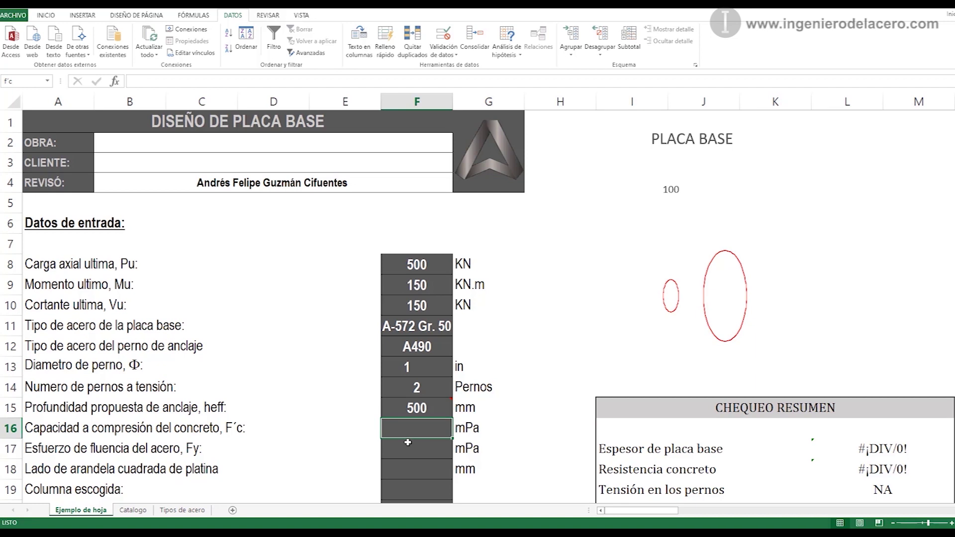
type("25")
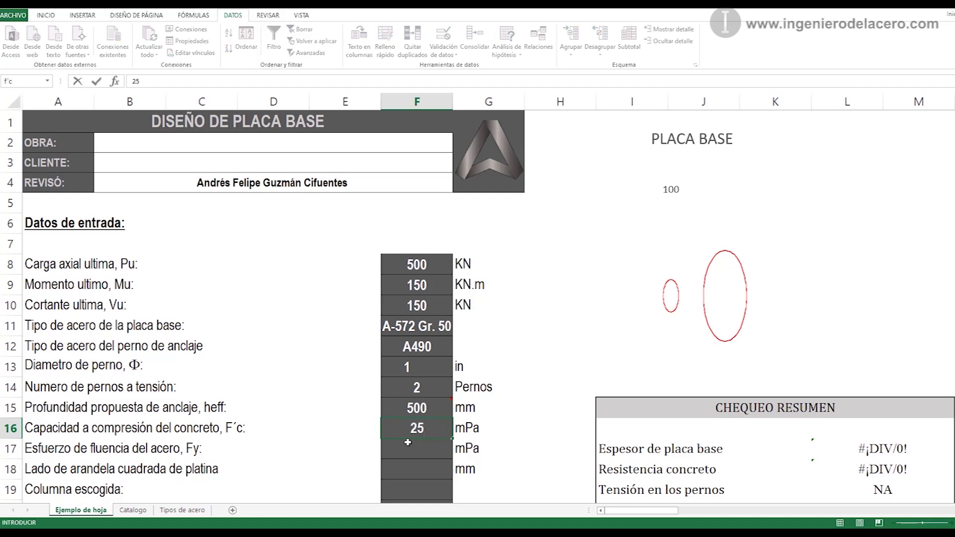
key("Return")
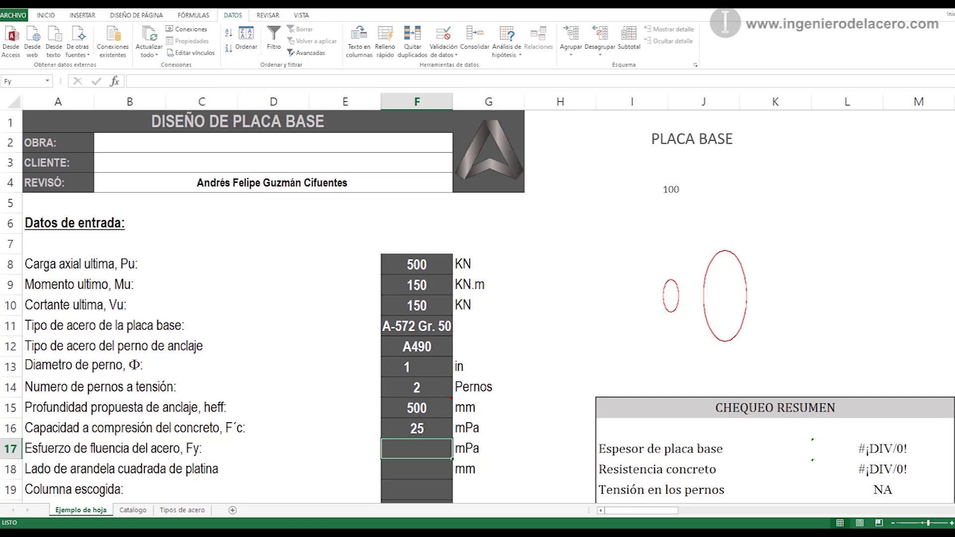
Step: Fill the steel yield stress Fy cell with the lookup formula =BUSCARV(F11;'Tipos de acero'!B2:G13;5;FALSO)
key("ctrl+c")
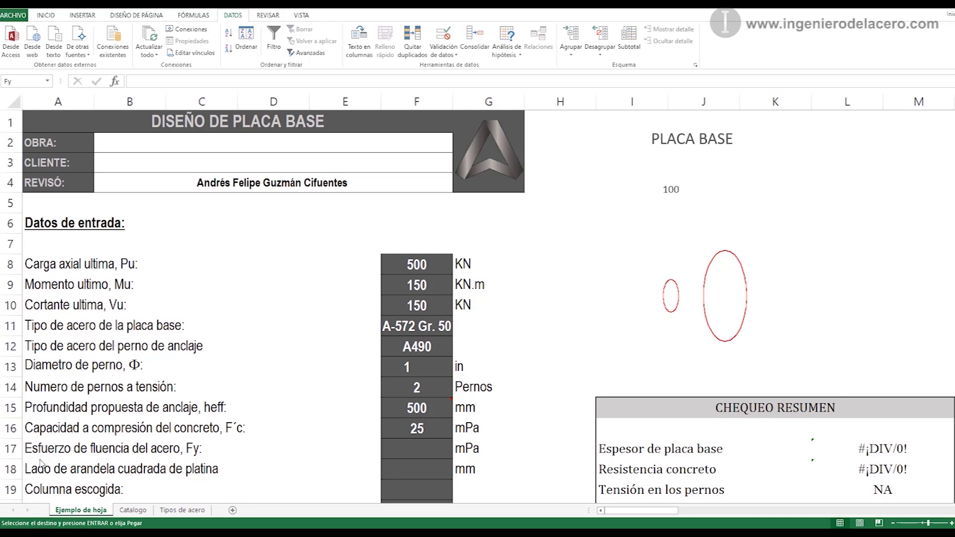
left_click(393, 451)
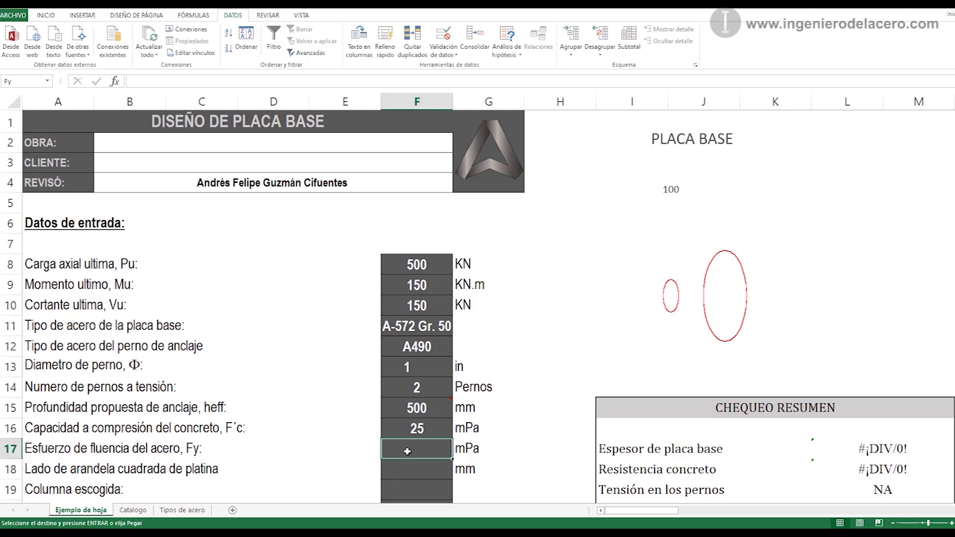
double_click(432, 449)
key("ctrl+v")
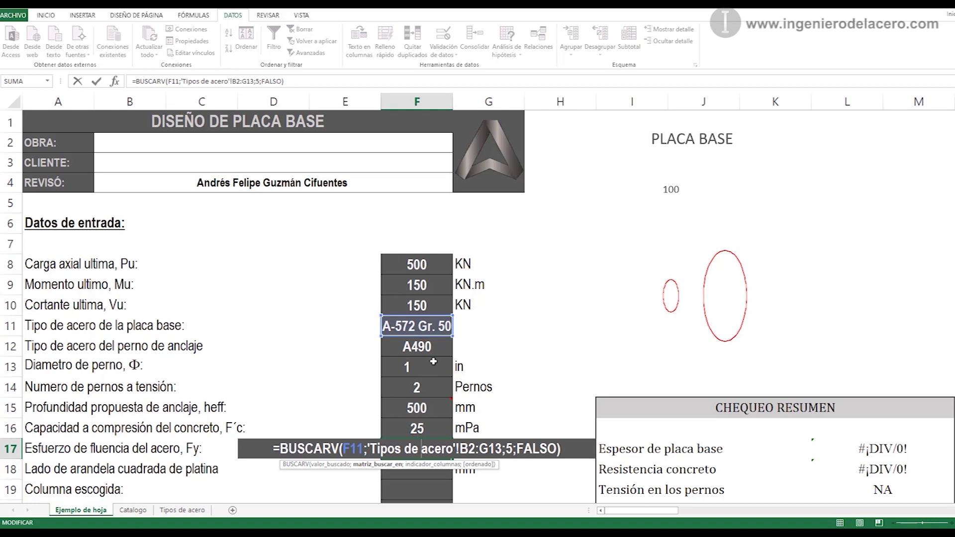
key("Return")
Step: Set the side of the square plate washer to 70 mm
scroll(428, 339, "down", 2)
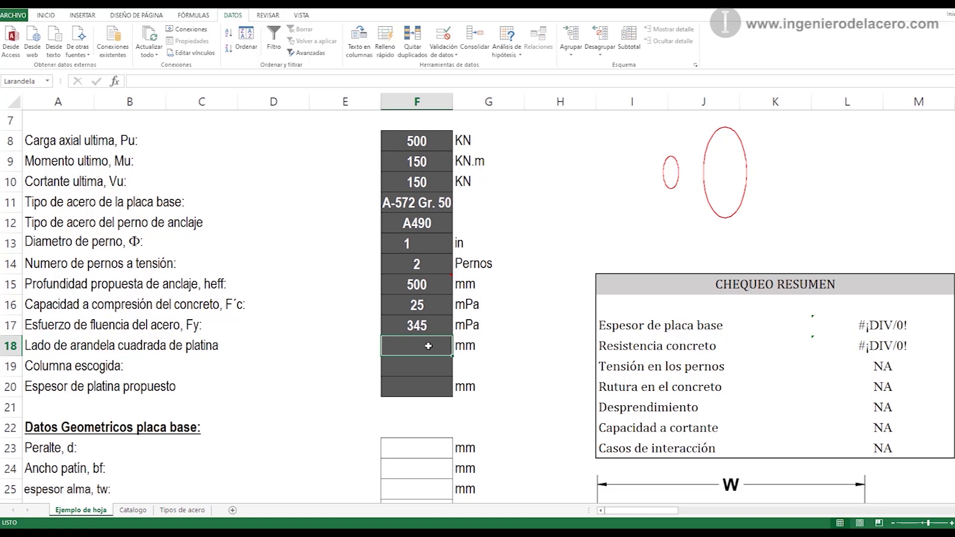
type("70")
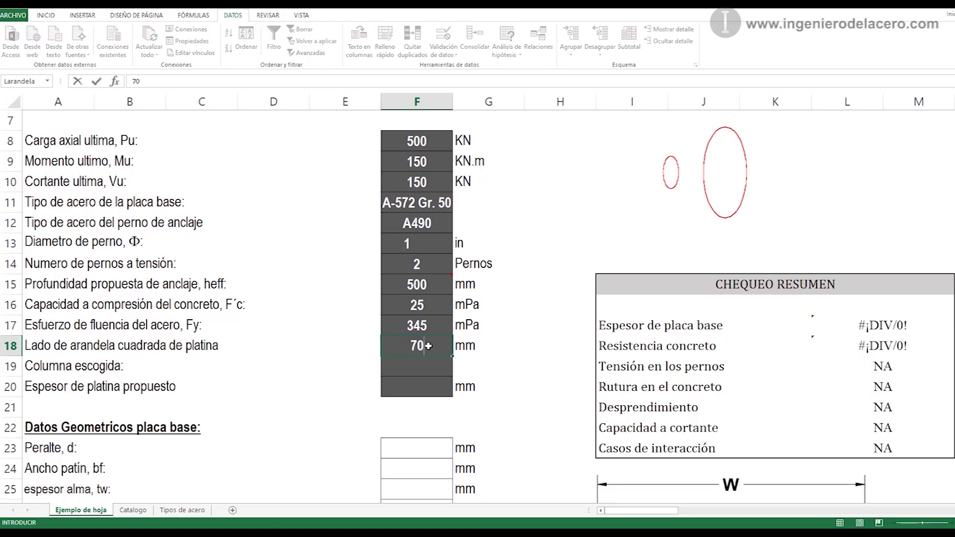
key("Return")
Step: Choose HEA400 as the column section and set the proposed plate thickness to 19 mm
left_click(458, 371)
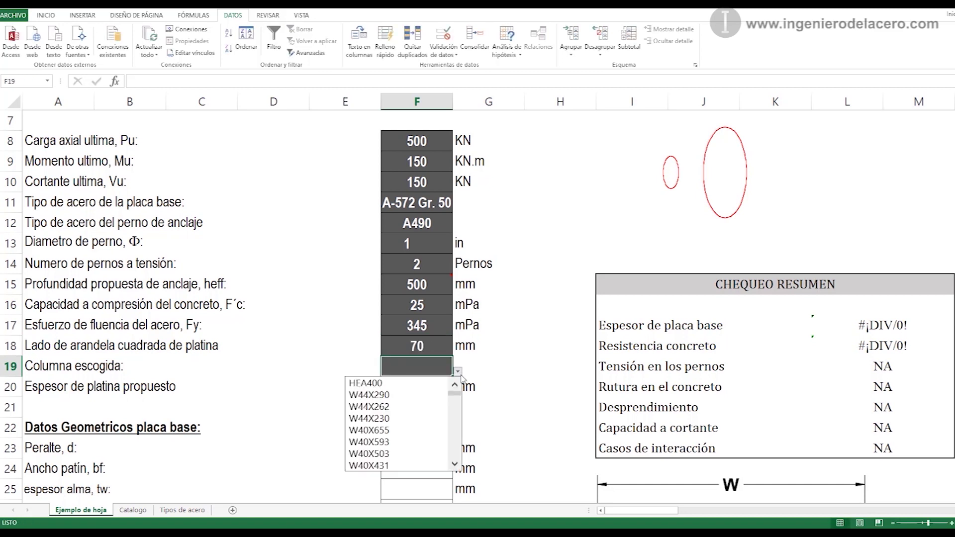
key("Escape")
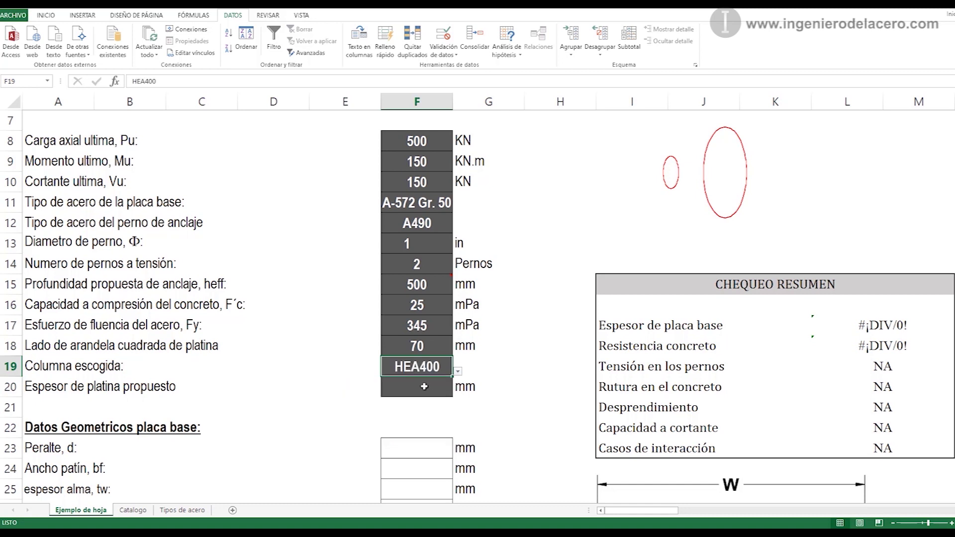
left_click(425, 387)
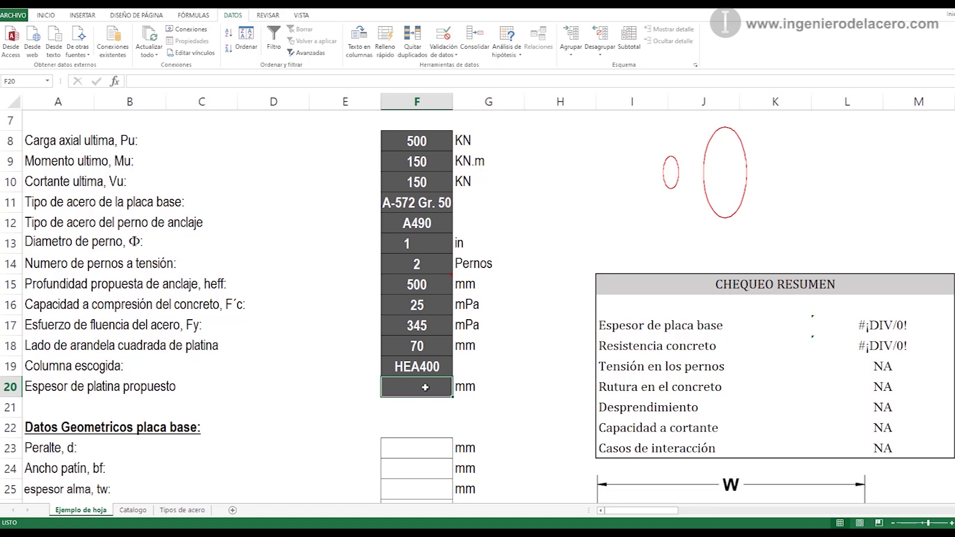
type("19")
key("Return")
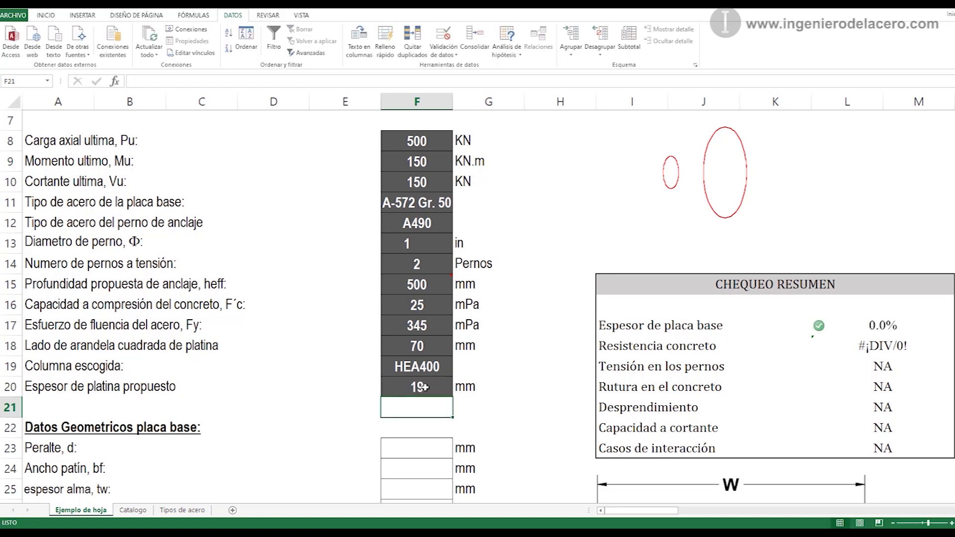
Step: Fill the column depth d cell with the lookup formula =BUSCARV($F$19;Catalogo!B1:CJ2092;8;FALSO)
scroll(403, 384, "down", 2)
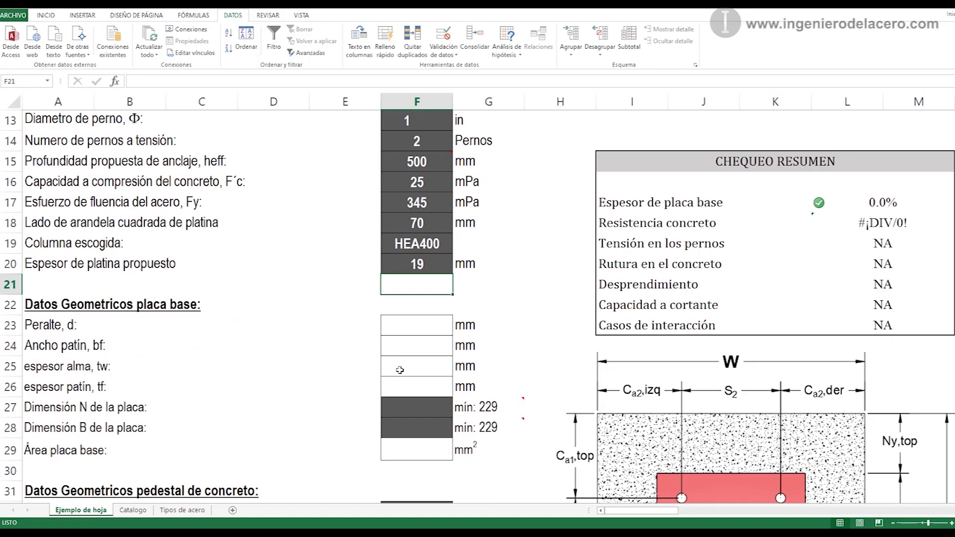
left_click(417, 325)
scroll(417, 325, "down", 2)
scroll(434, 268, "up", 2)
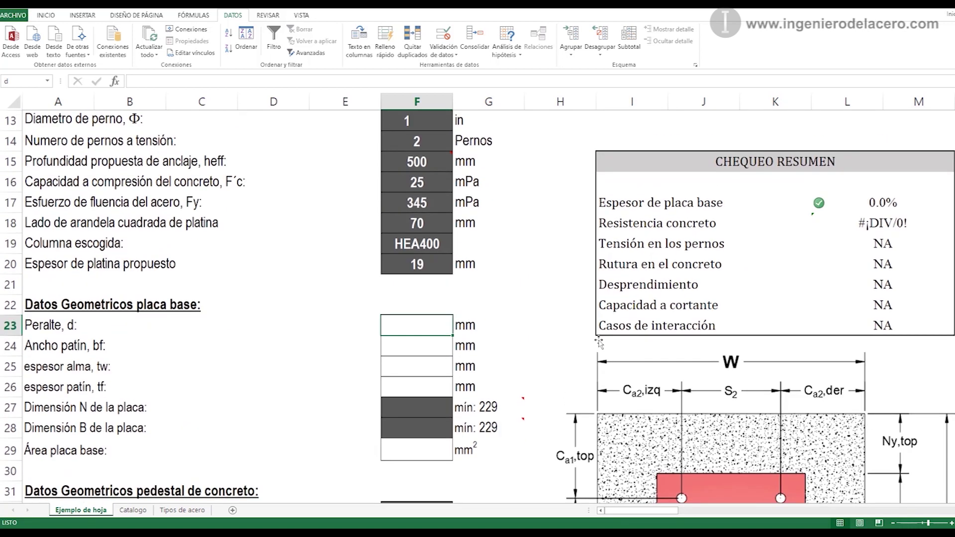
scroll(434, 268, "down", 1)
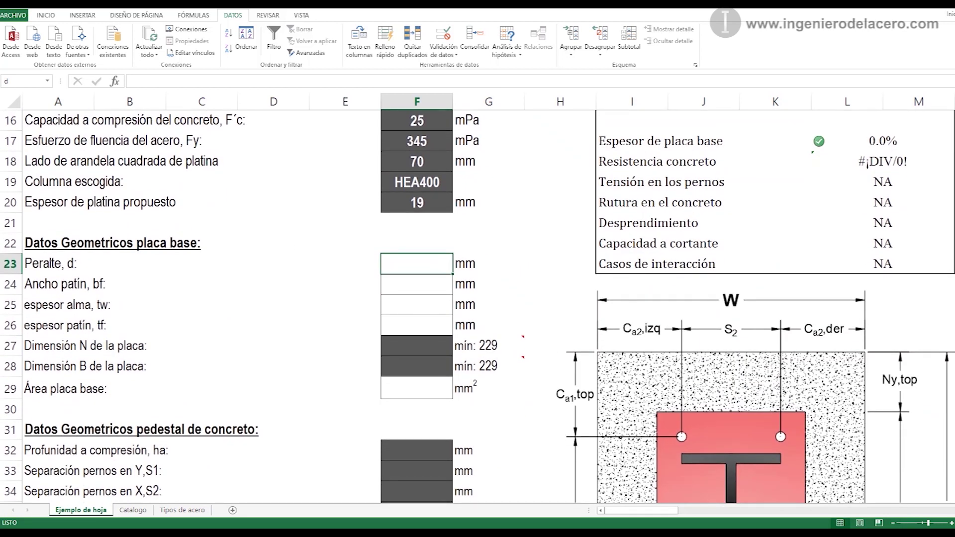
key("F2")
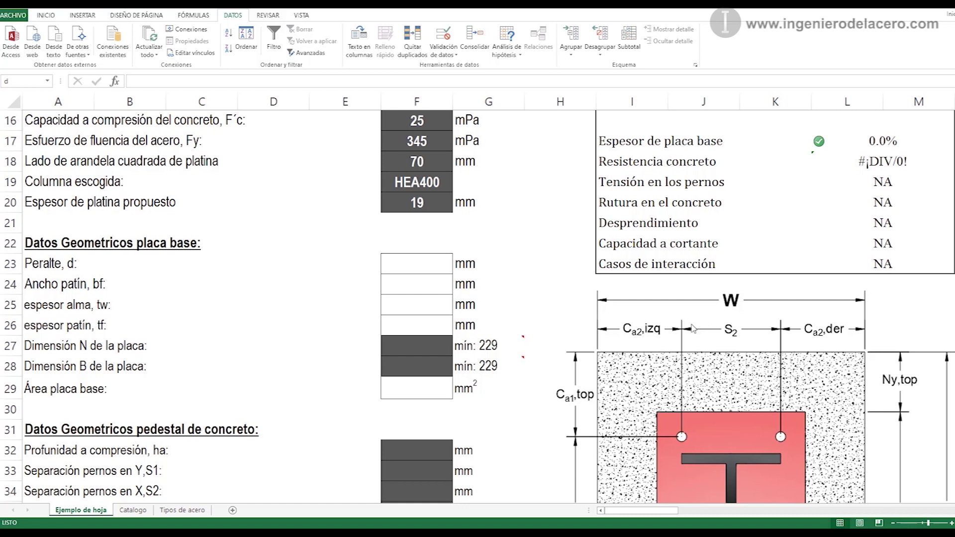
left_click(395, 265)
type("=")
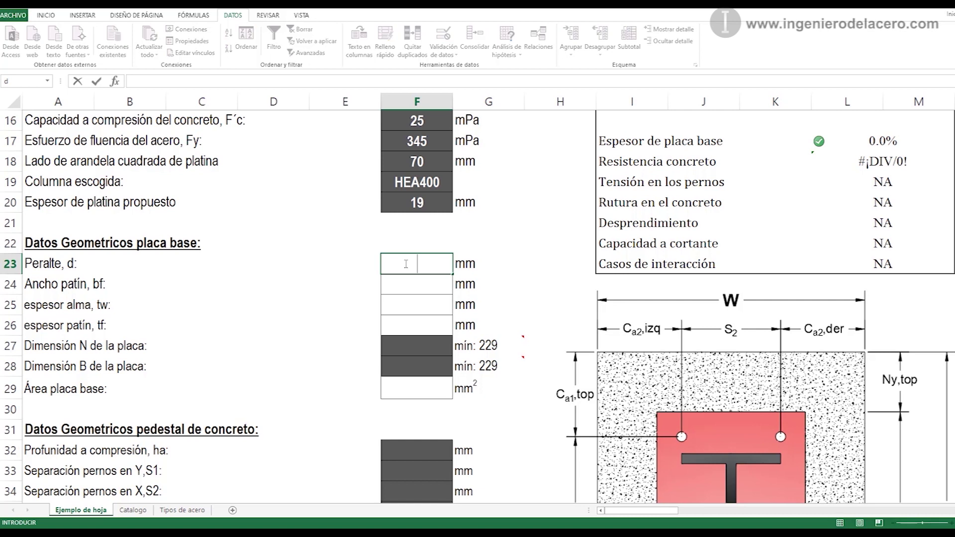
type("BUSCARV($F$19;Catalogo!B1:CJ2092;8;FALSO)")
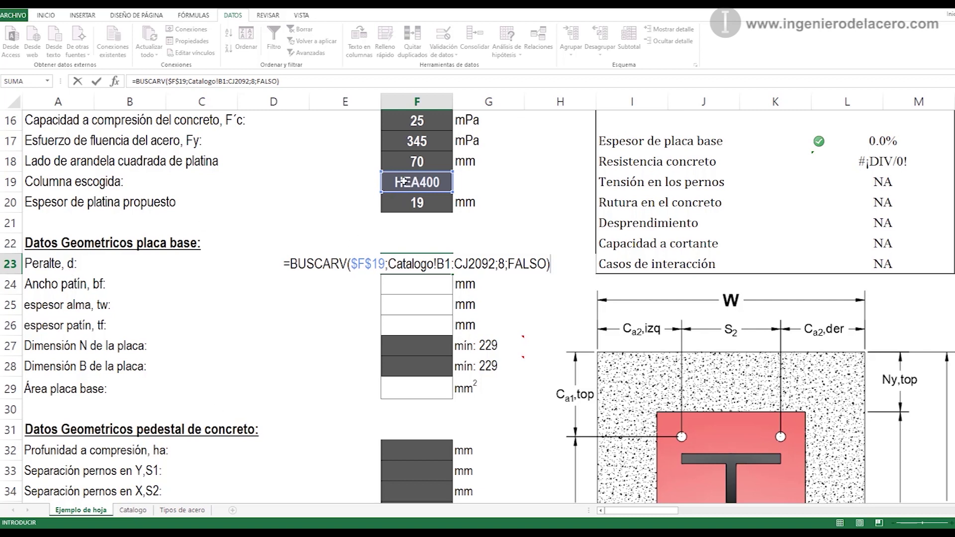
key("Return")
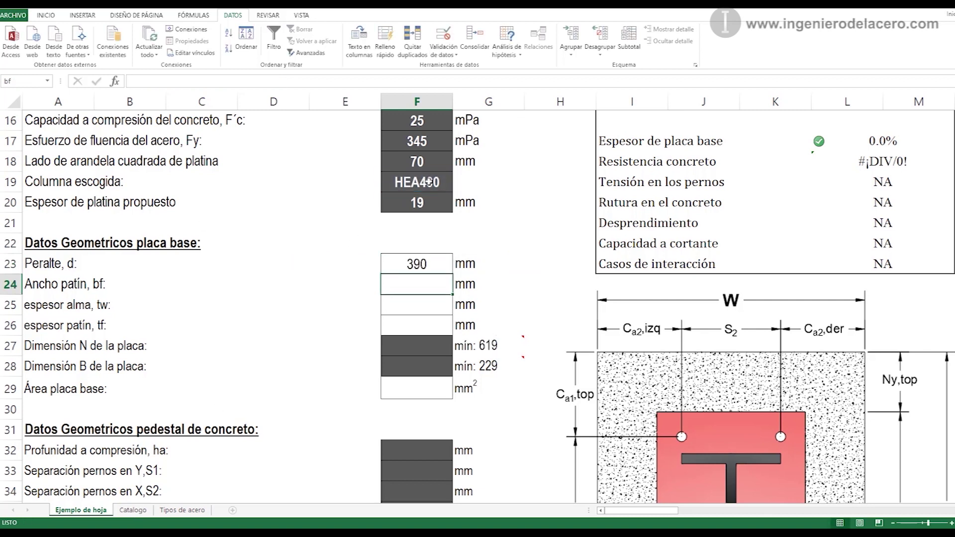
Step: Fill the flange width bf cell with the lookup formula =BUSCARV($F$19;Catalogo!B2:CJ2093;14;FALSO)
key("F2")
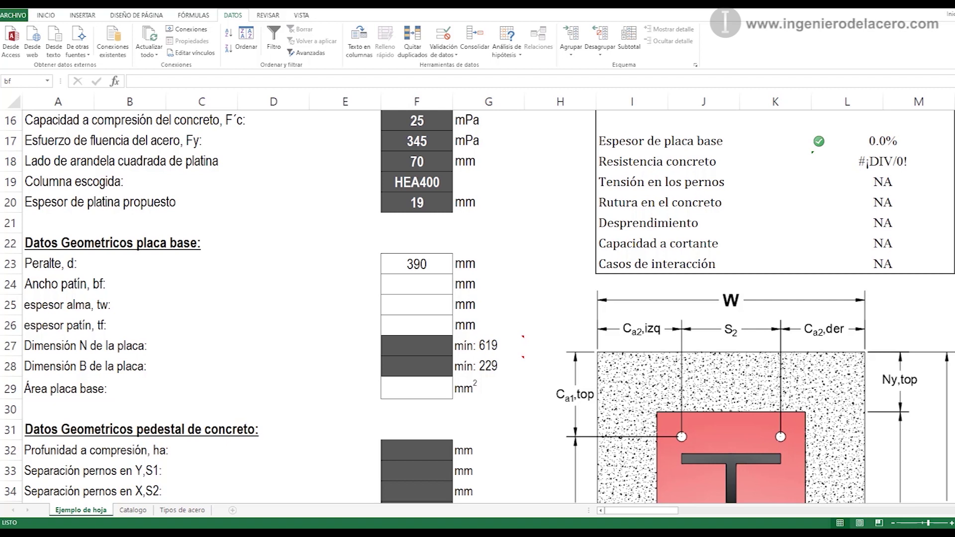
type("=BUSCARV($F$19;Catalogo!B2:CJ2093;14;FALSO)")
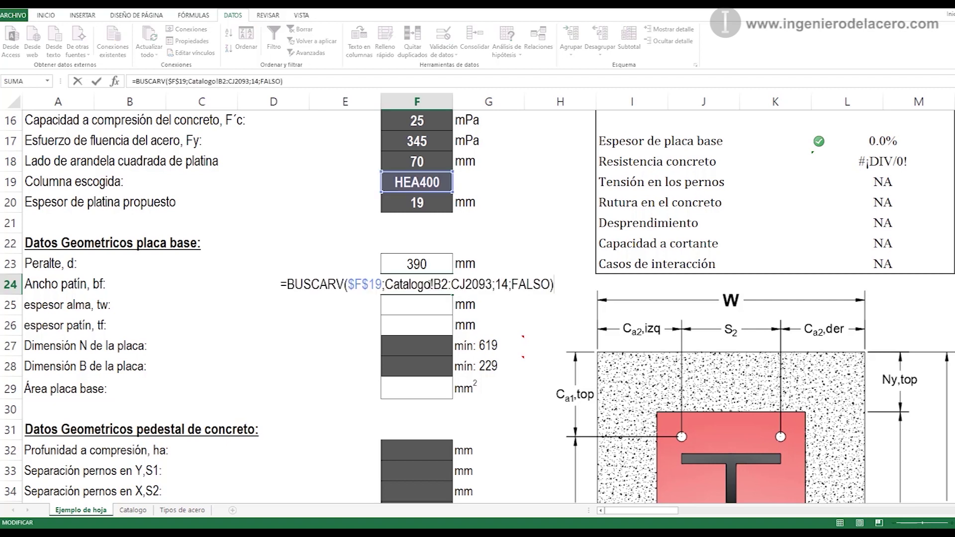
key("Return")
Step: Set the web thickness tw to 11 mm
type("11")
key("Return")
key("F2")
key("Escape")
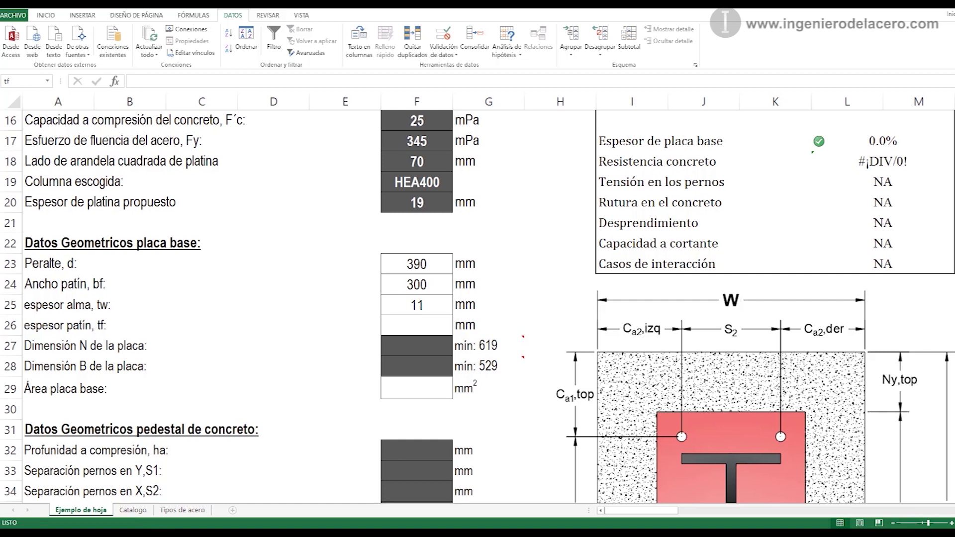
Step: Fill the flange thickness tf cell with the lookup formula =BUSCARV($F$19;Catalogo!B2:CJ2095;23;FALSO)
left_click(398, 329)
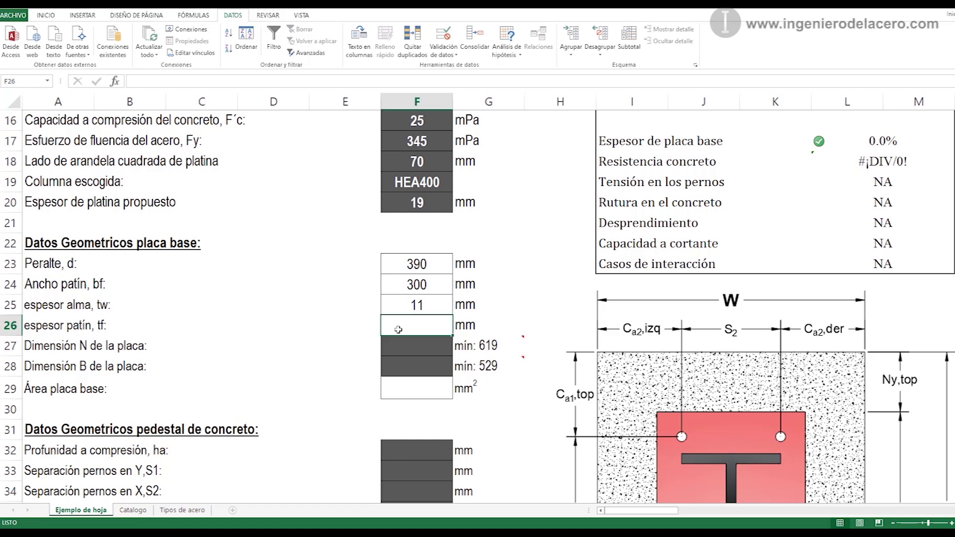
type("=BUSCARV($F$19;Catalogo!B2:CJ2095;23;FALSO)")
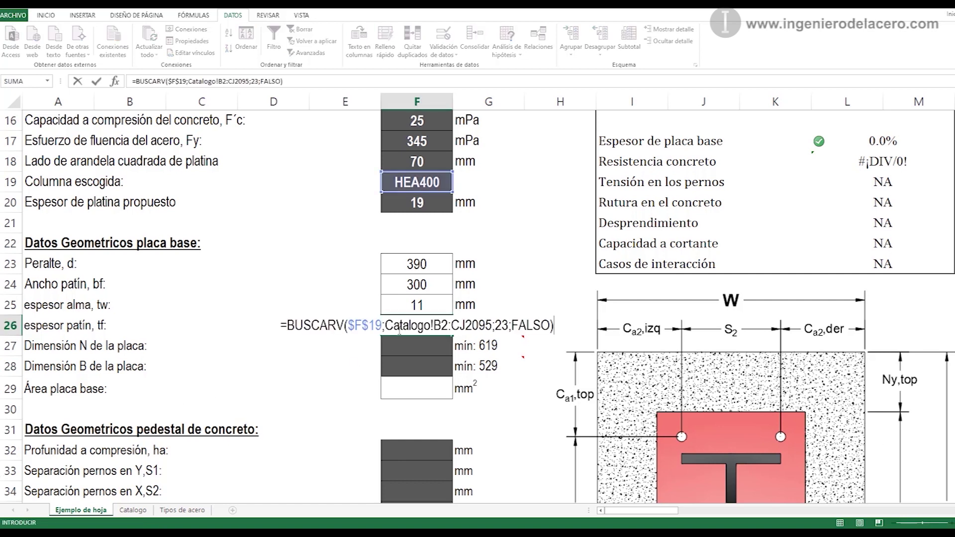
key("Return")
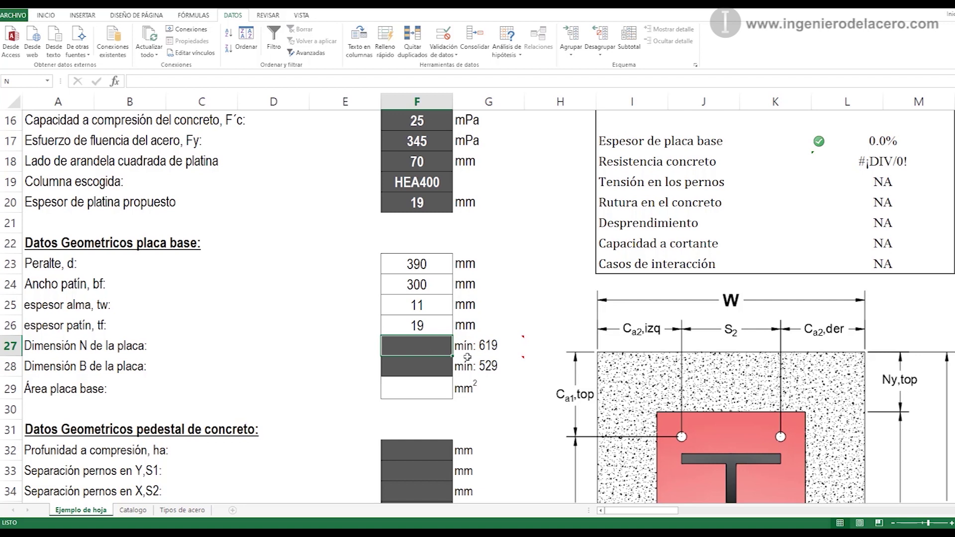
Step: Move the base plate diagram around to examine its N and B dimensions, and put it back below the summary table
left_click_drag(745, 398, 521, 248)
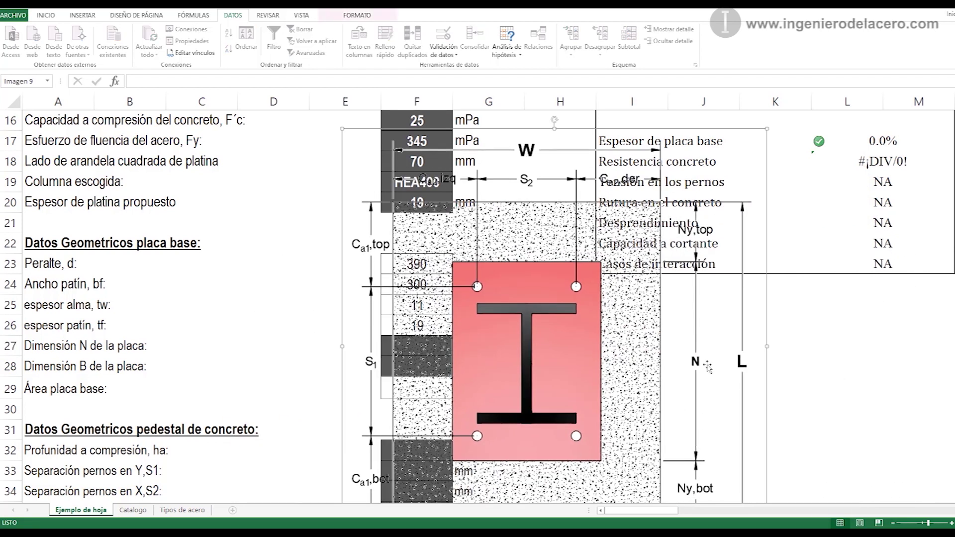
scroll(706, 341, "down", 1)
left_click_drag(586, 242, 758, 315)
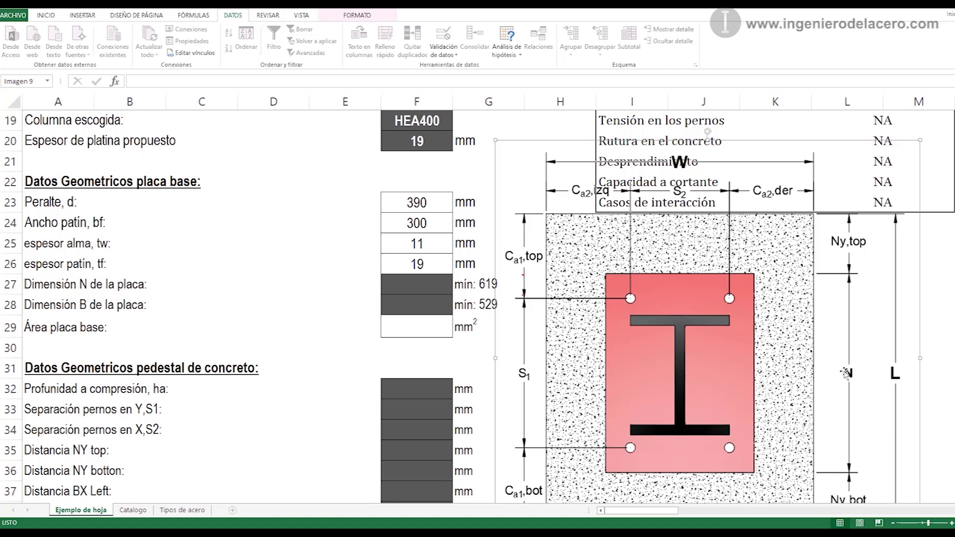
left_click_drag(694, 300, 749, 209)
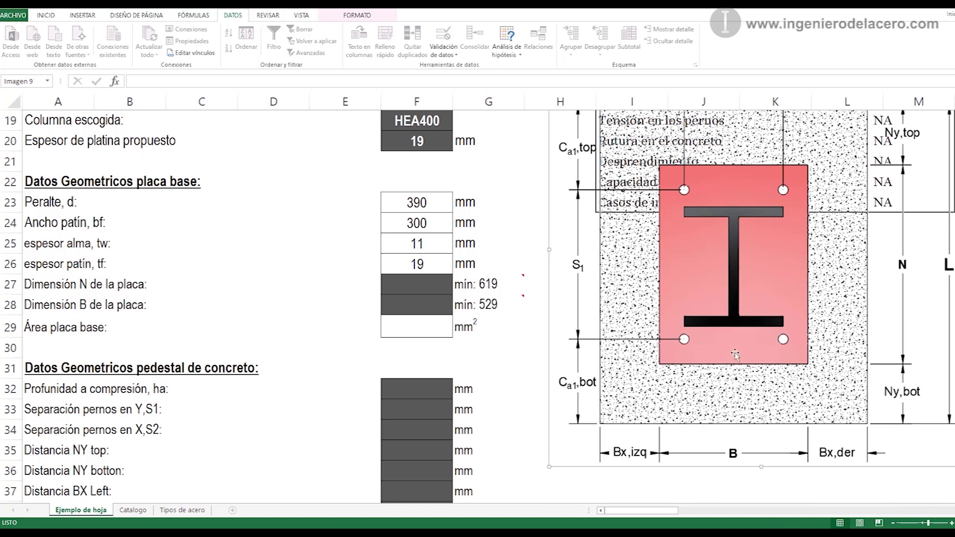
left_click_drag(702, 333, 690, 449)
Step: Set the plate dimension N to 600 mm
left_click(440, 281)
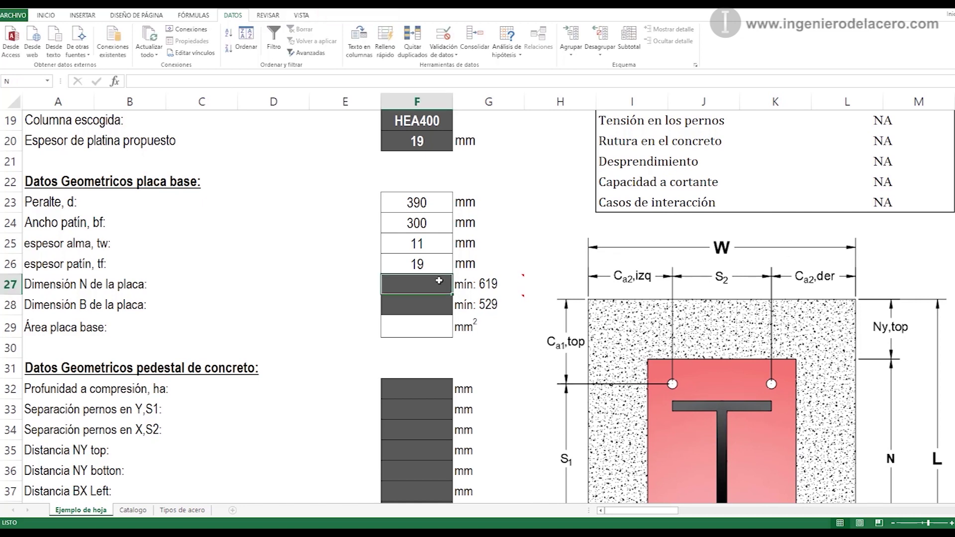
type("600")
key("Return")
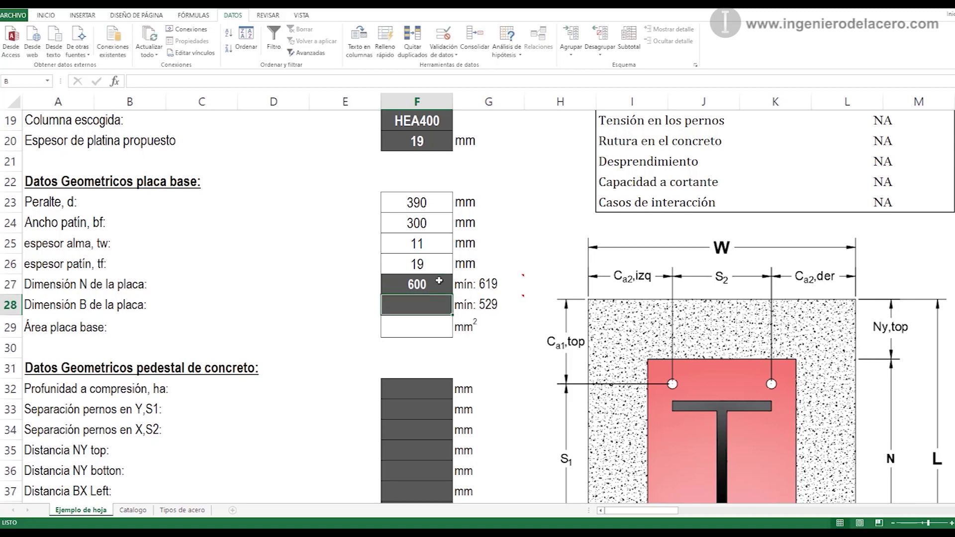
Step: Inspect the formula behind the proposed minimum value for dimension N in cell G27, leaving it as it is
left_click(481, 287)
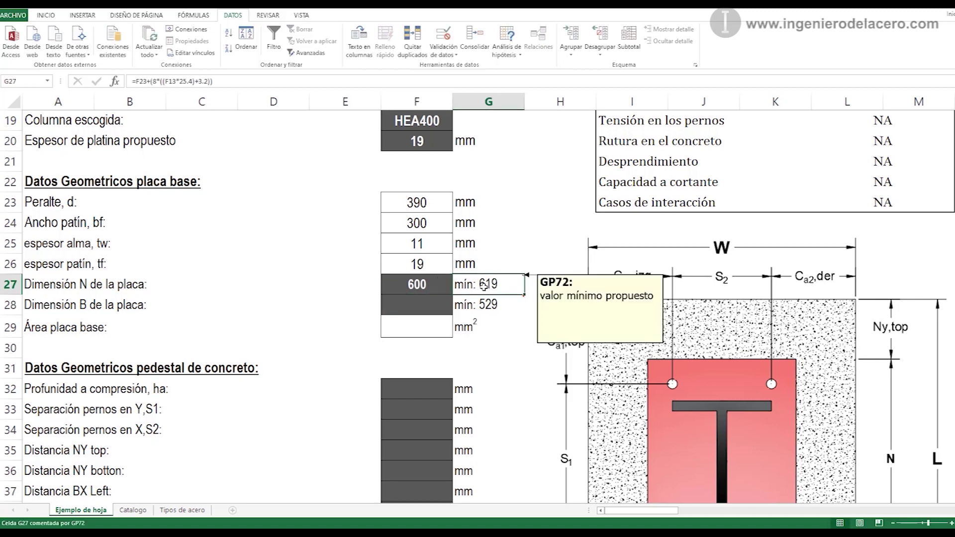
double_click(484, 285)
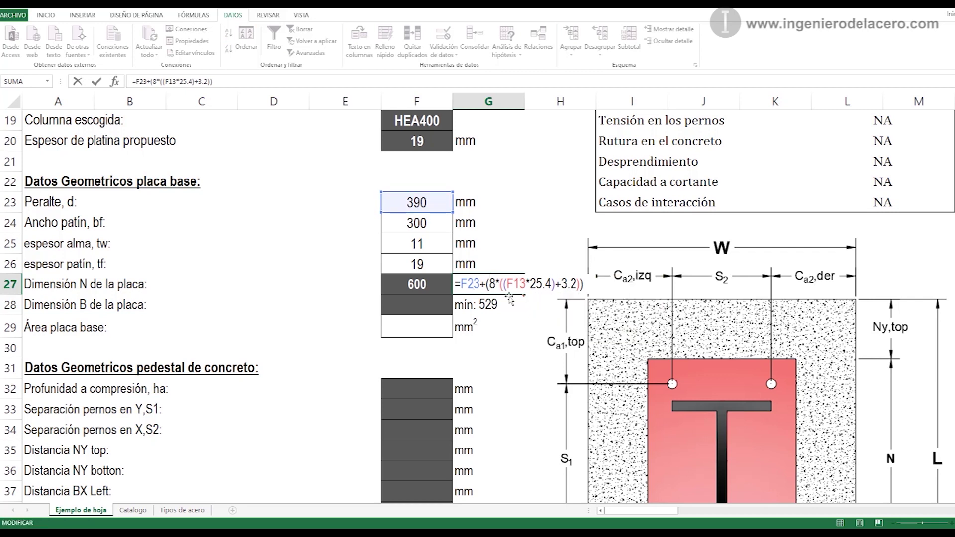
mouse_move(505, 284)
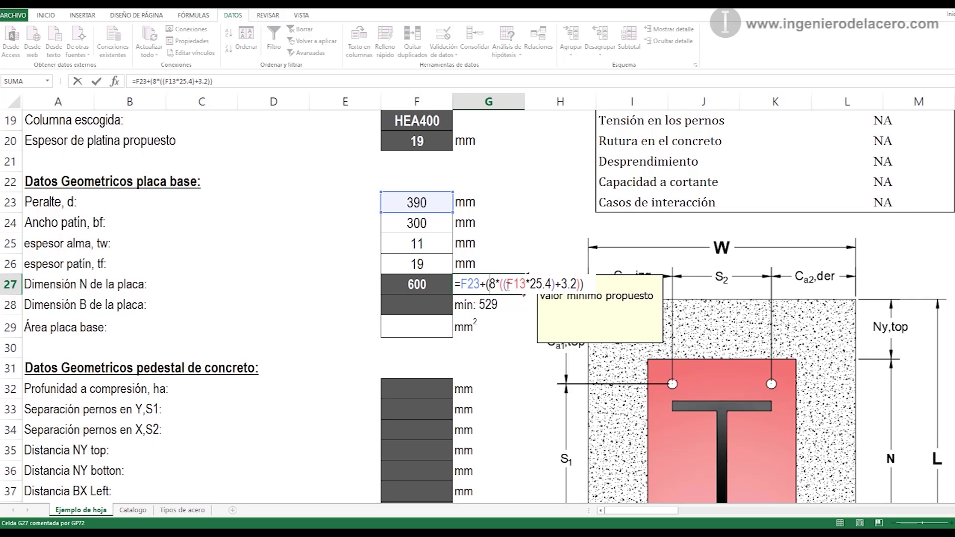
left_click(433, 308)
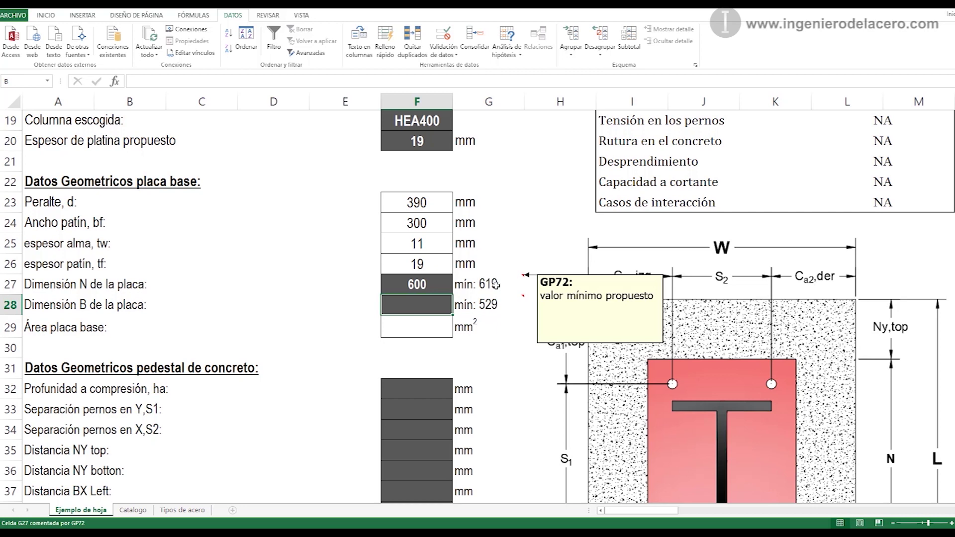
key("Up")
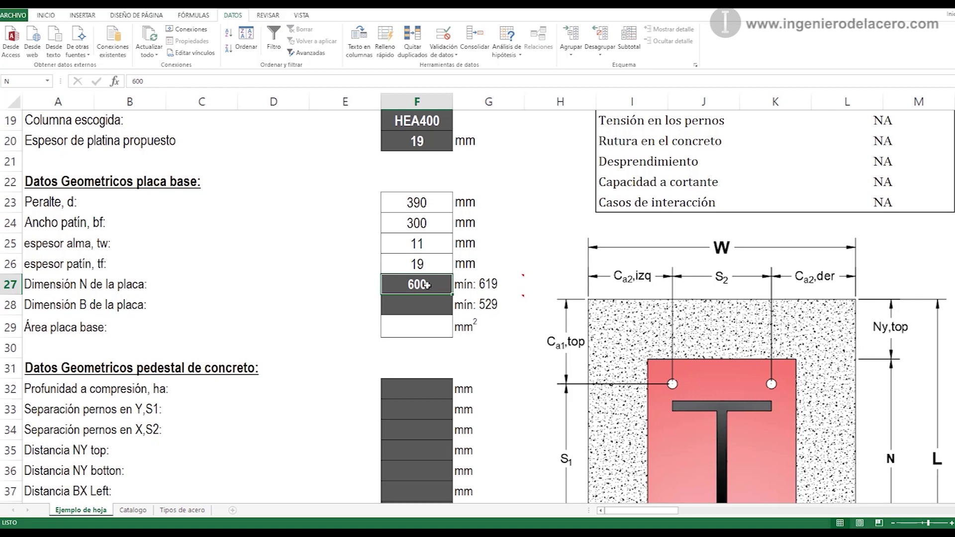
Step: Set the plate dimension B to 500 mm
left_click(427, 300)
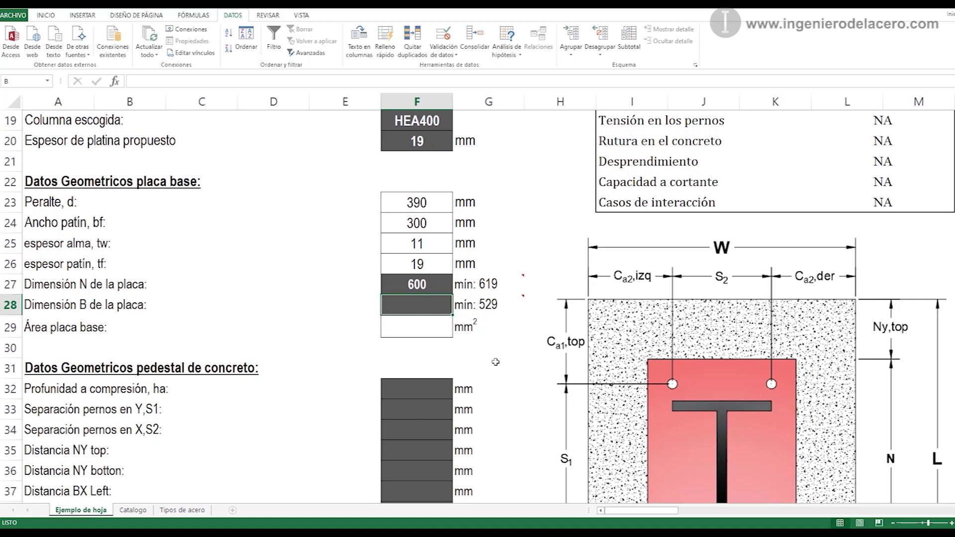
type("500")
key("Return")
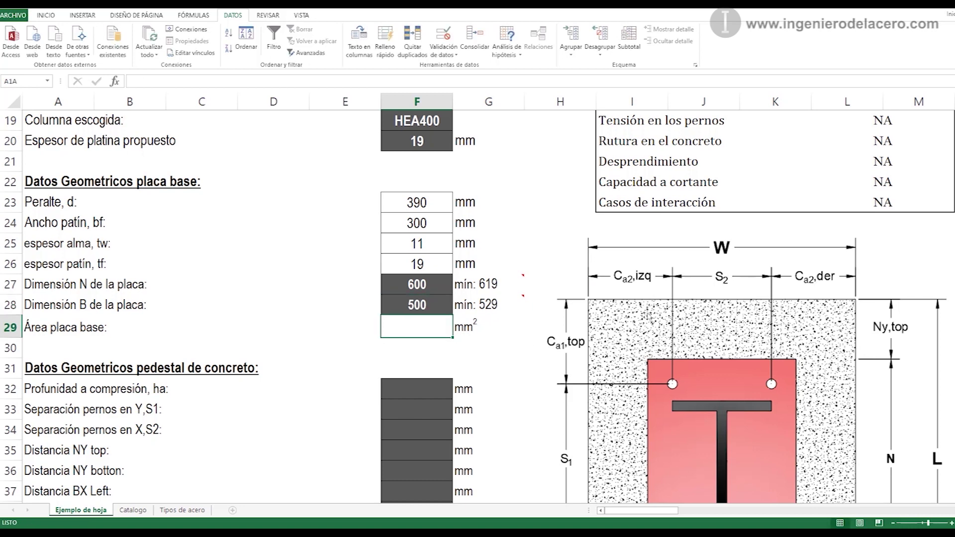
scroll(647, 316, "up", 2)
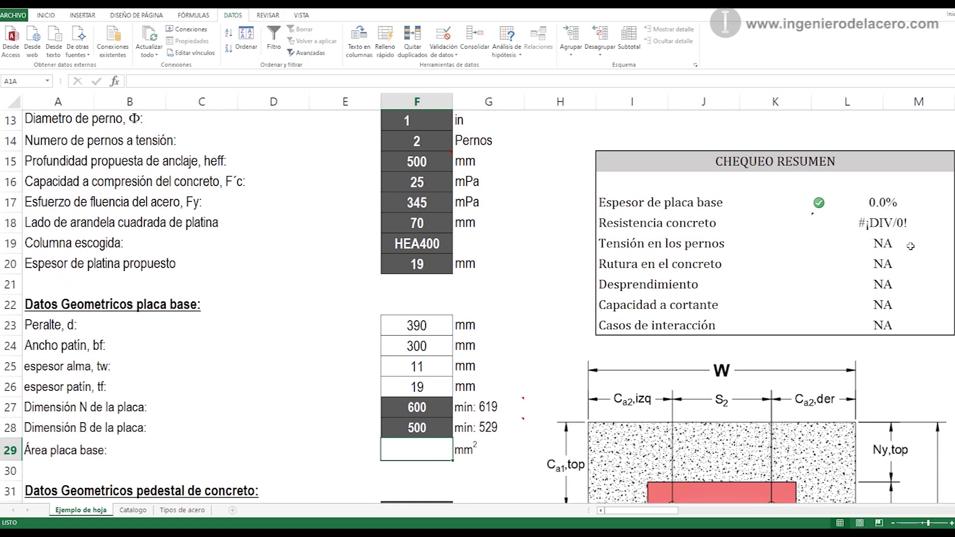
scroll(792, 291, "down", 1)
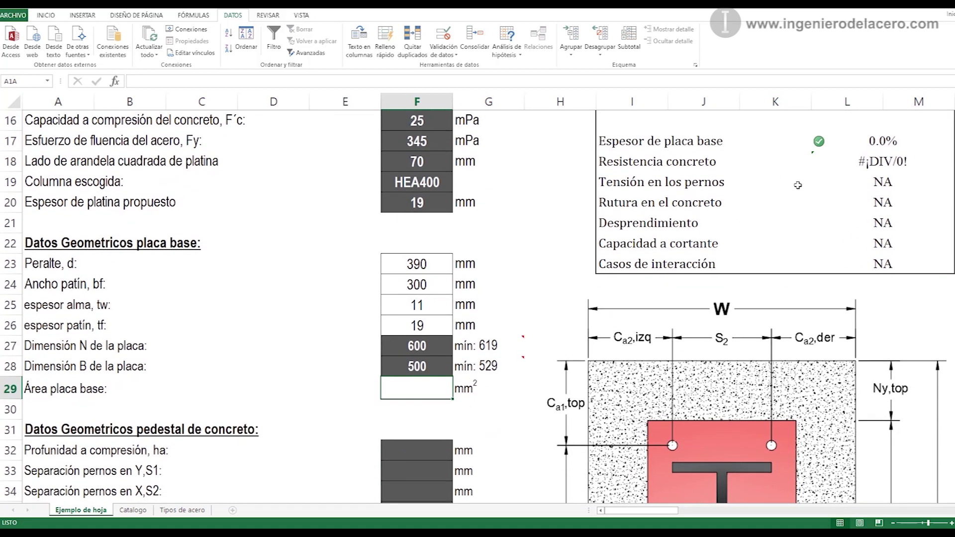
scroll(474, 323, "down", 1)
left_click(413, 284)
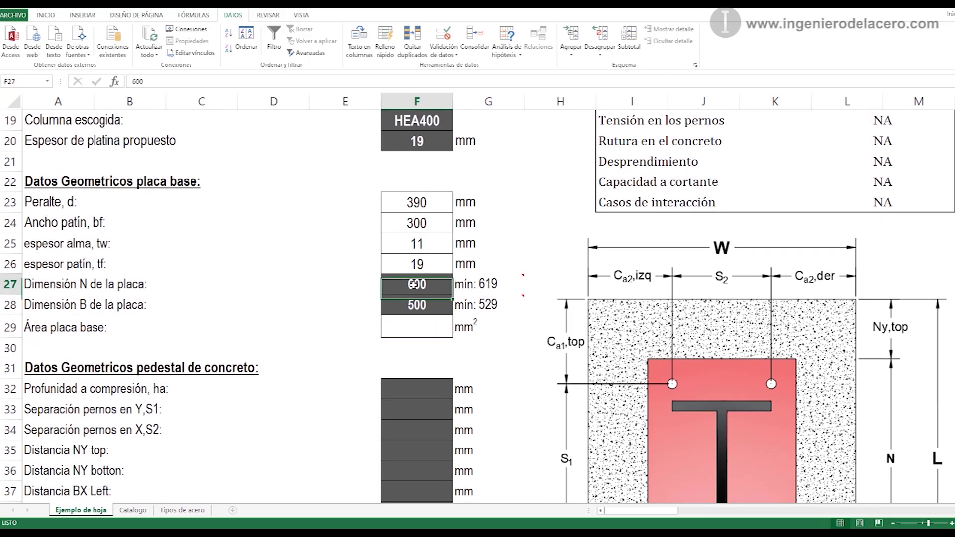
scroll(447, 299, "up", 1)
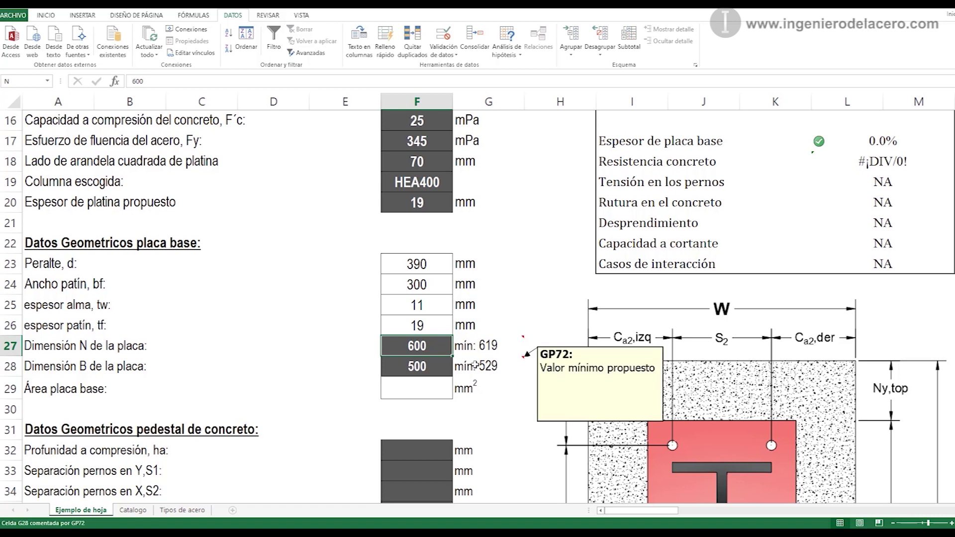
Step: Calculate the base plate area in cell F29 as plate dimension N multiplied by plate dimension B
scroll(689, 273, "up", 1)
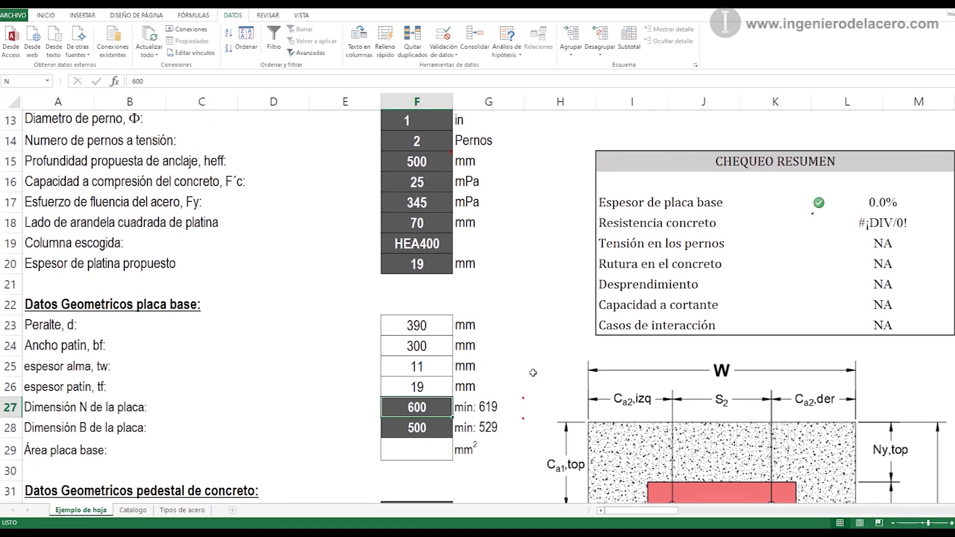
left_click(424, 260)
scroll(430, 299, "down", 2)
left_click(434, 319)
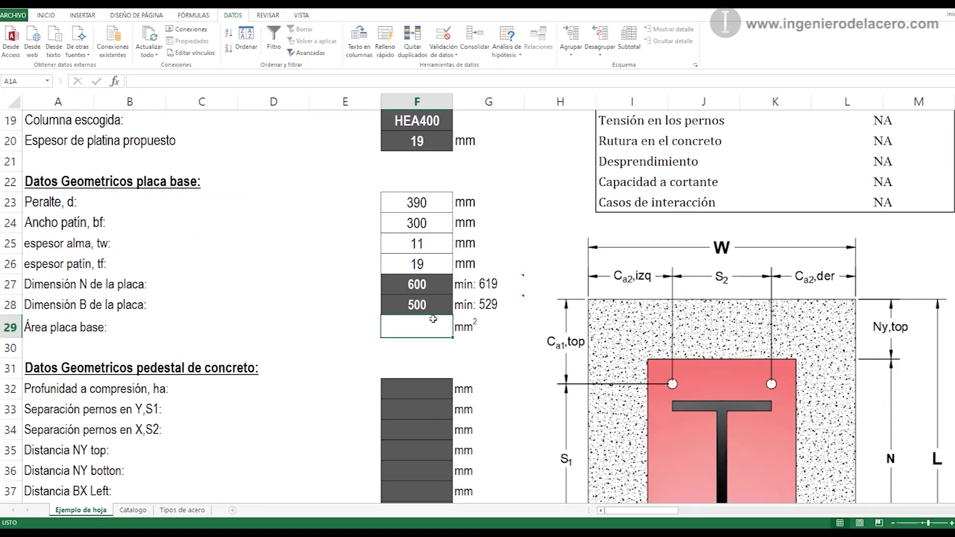
type("=")
left_click(433, 285)
type("*")
left_click(427, 305)
key("Return")
Step: Open the pedestal image from the EXCEL folder to examine the concrete pedestal under the plate, and return to the base plate workbook
scroll(431, 279, "down", 2)
left_click(432, 266)
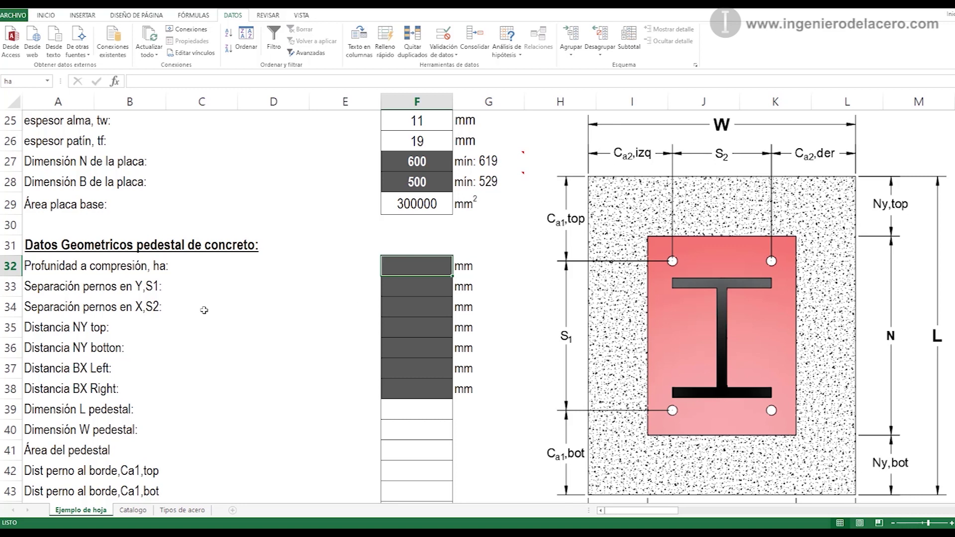
left_click(254, 528)
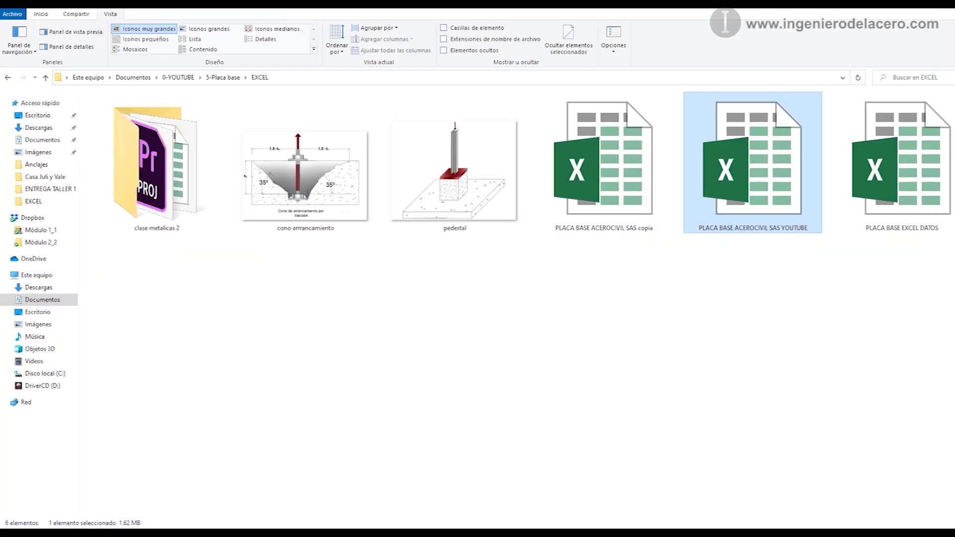
double_click(427, 267)
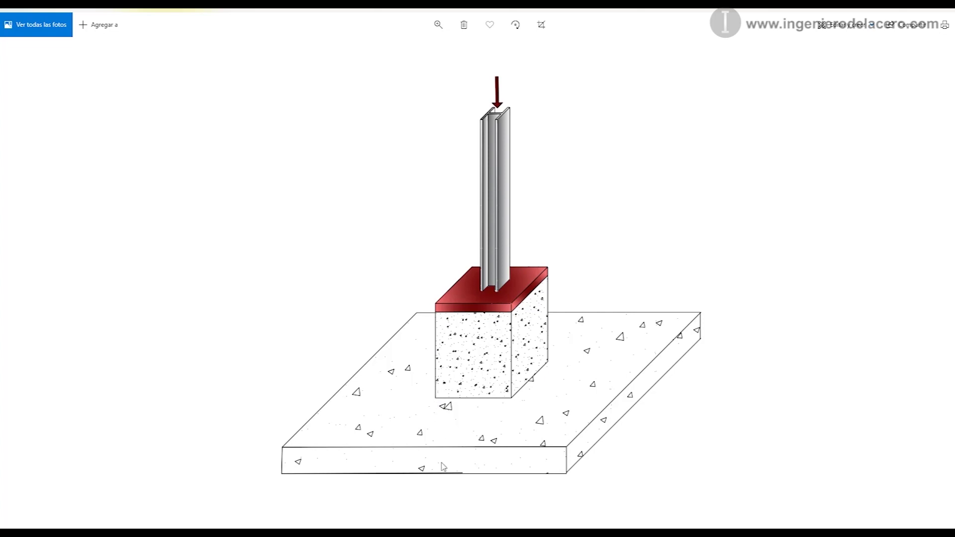
mouse_move(412, 534)
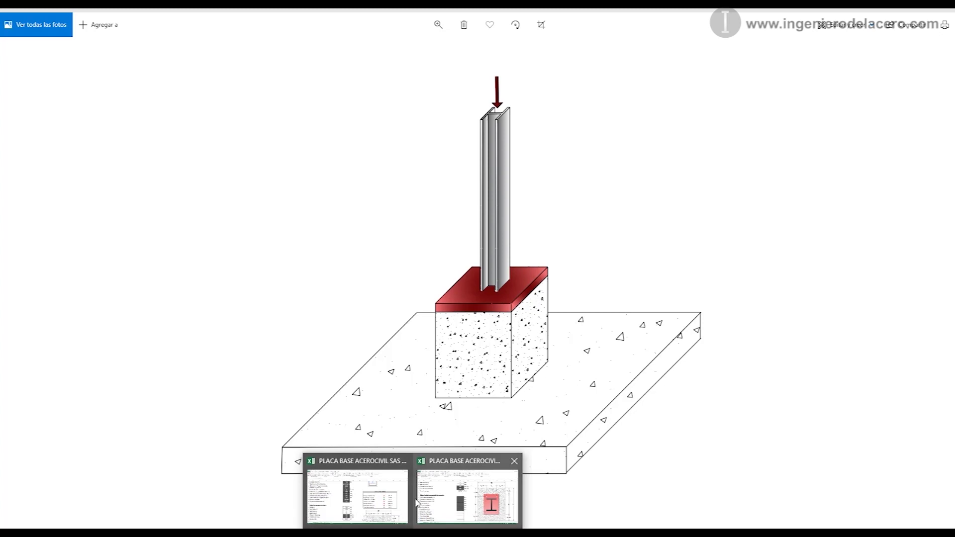
left_click(435, 499)
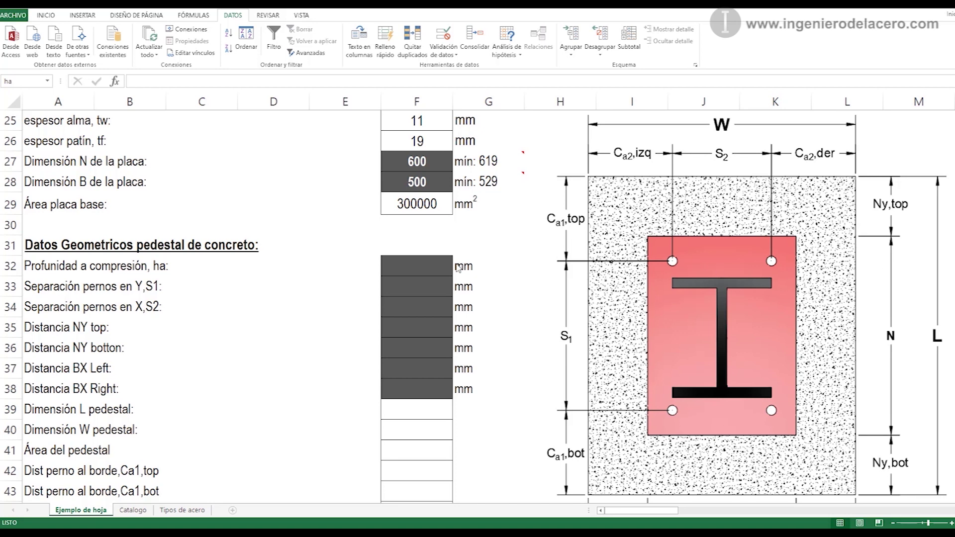
Step: Set the pedestal's compression depth ha to 2000 mm
left_click(429, 263)
type("2000")
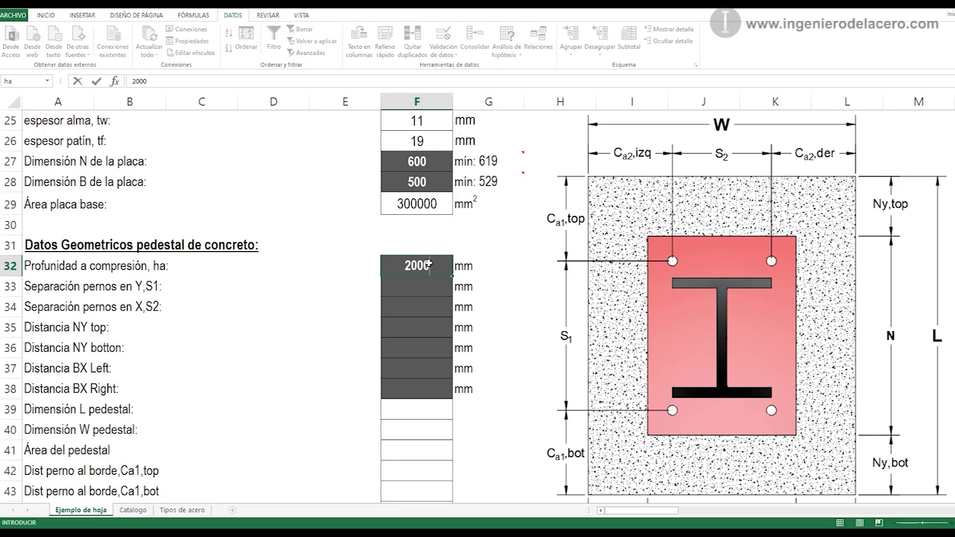
key("Return")
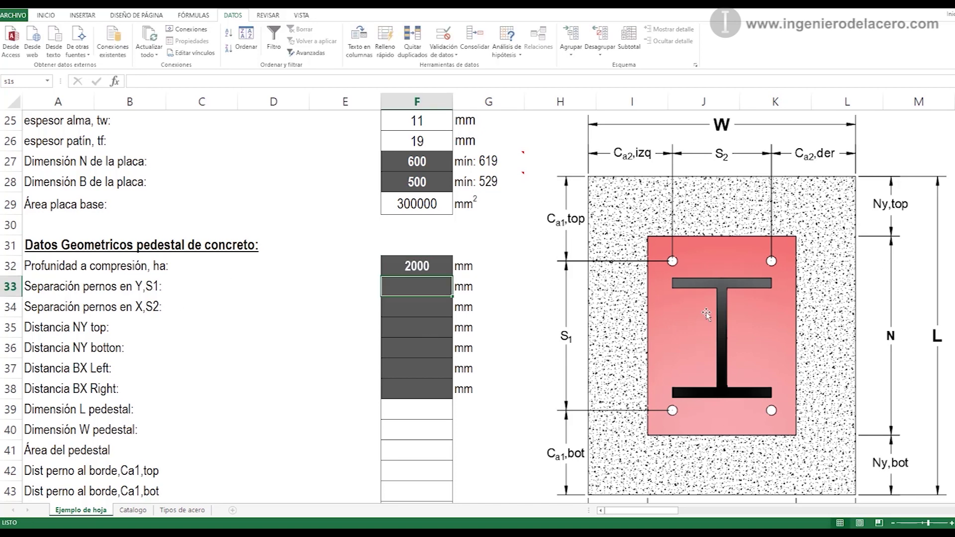
Step: Shift the pedestal diagram slightly downward, and set the bolt spacings to 450 mm for S1 in Y and 400 mm for S2 in X
left_click_drag(707, 298, 697, 316)
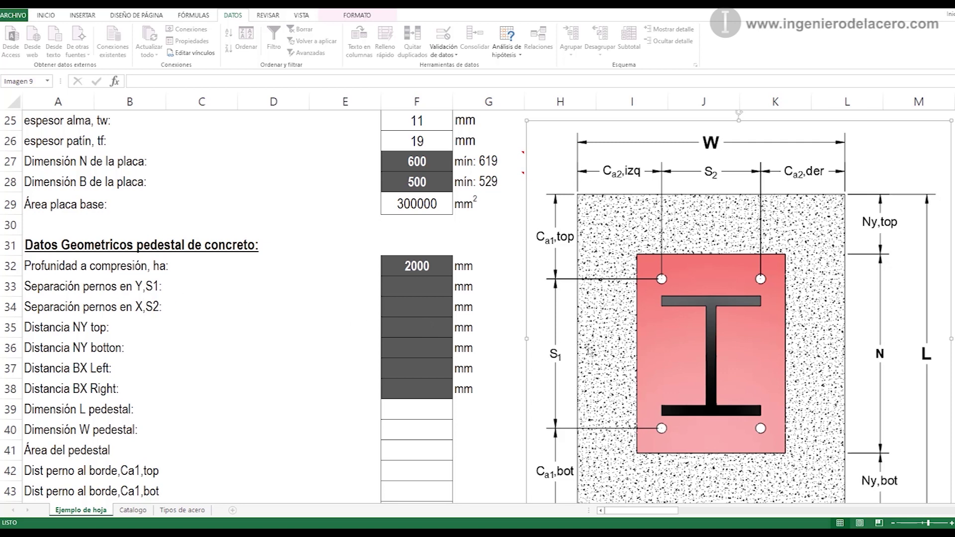
left_click(426, 290)
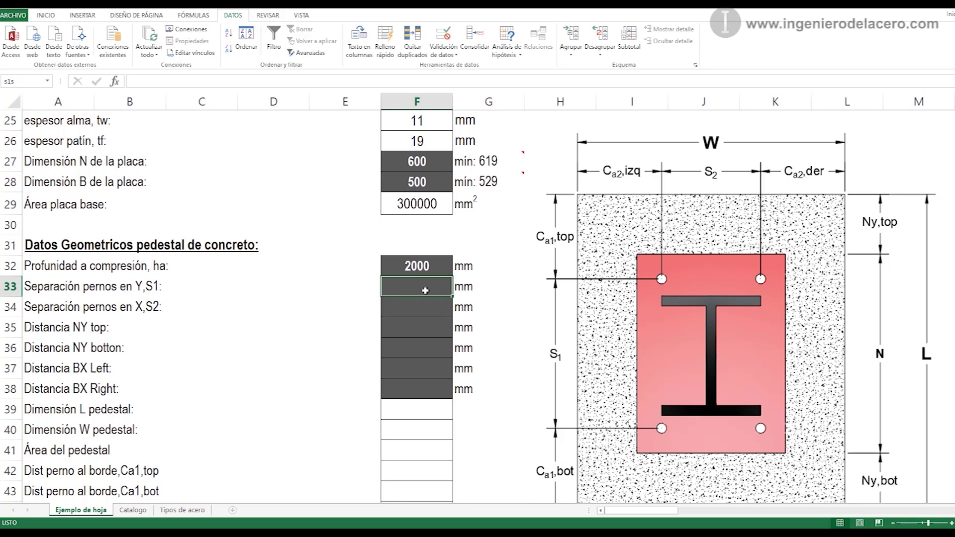
type("450")
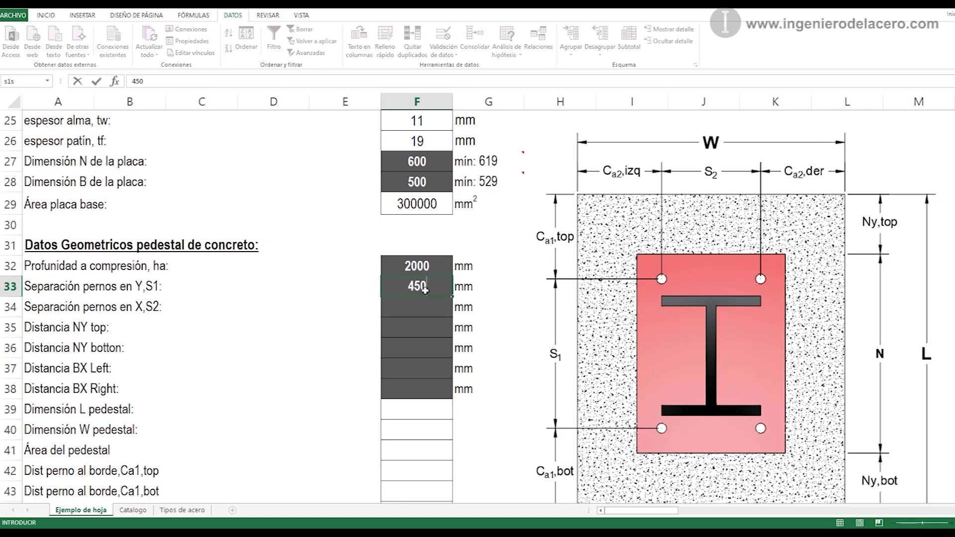
key("Return")
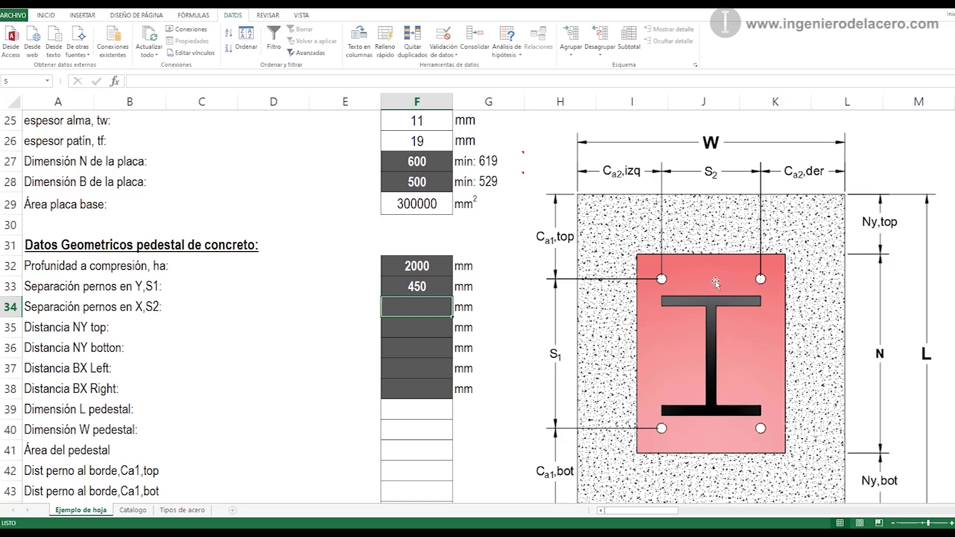
type("400")
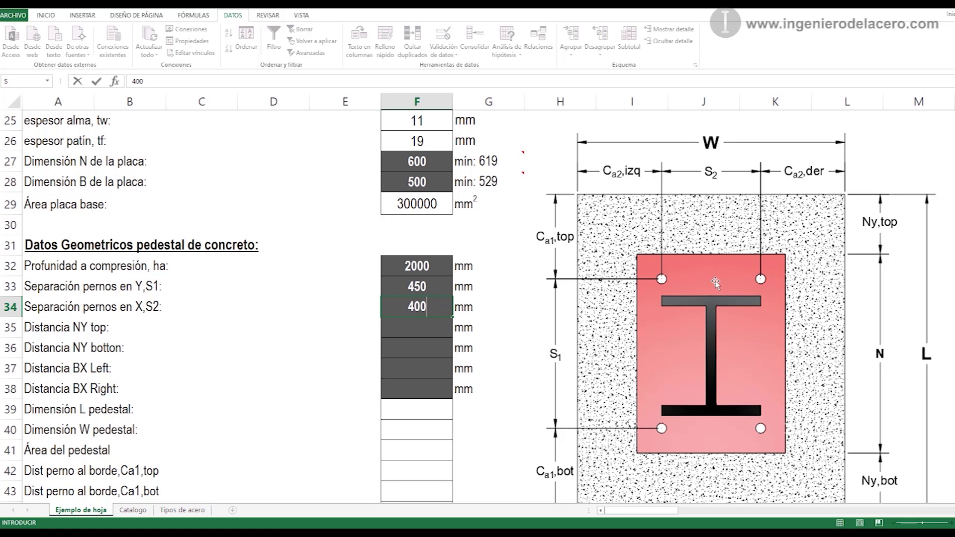
key("Return")
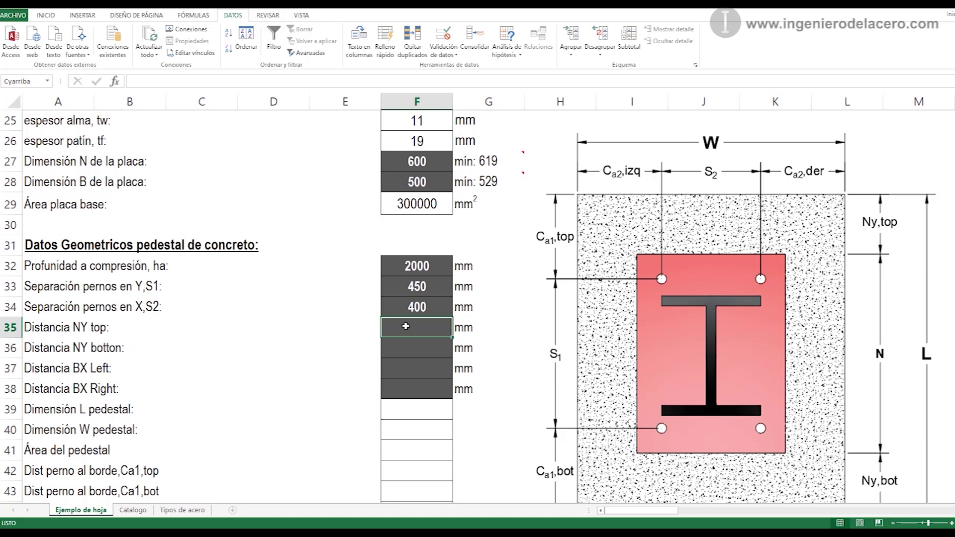
Step: Set the pedestal distances NY top and NY bottom to 50 mm each
scroll(876, 169, "down", 1)
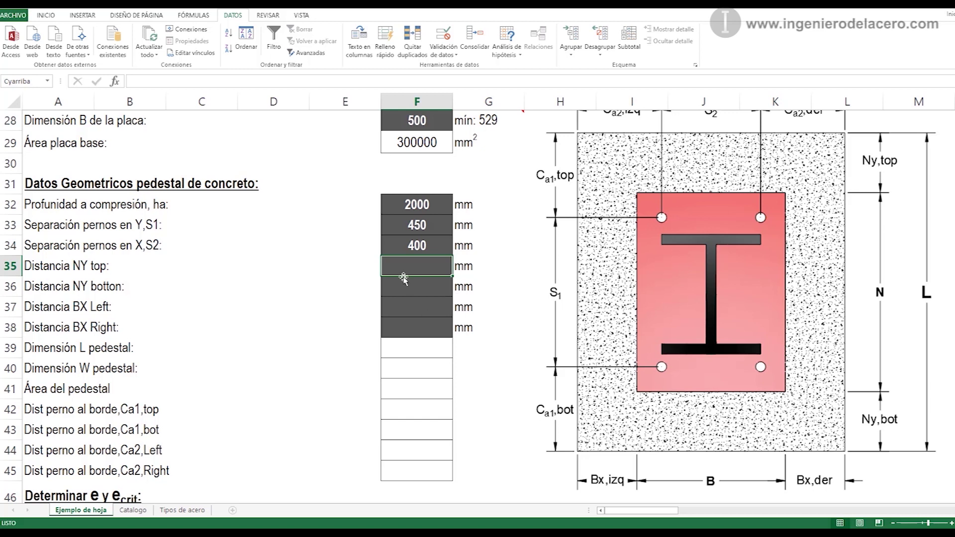
type("50")
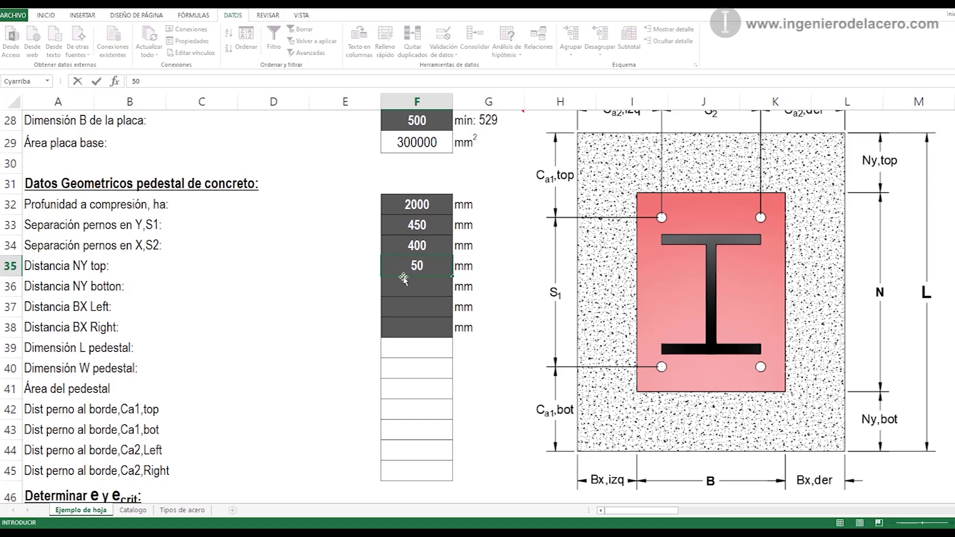
key("Return")
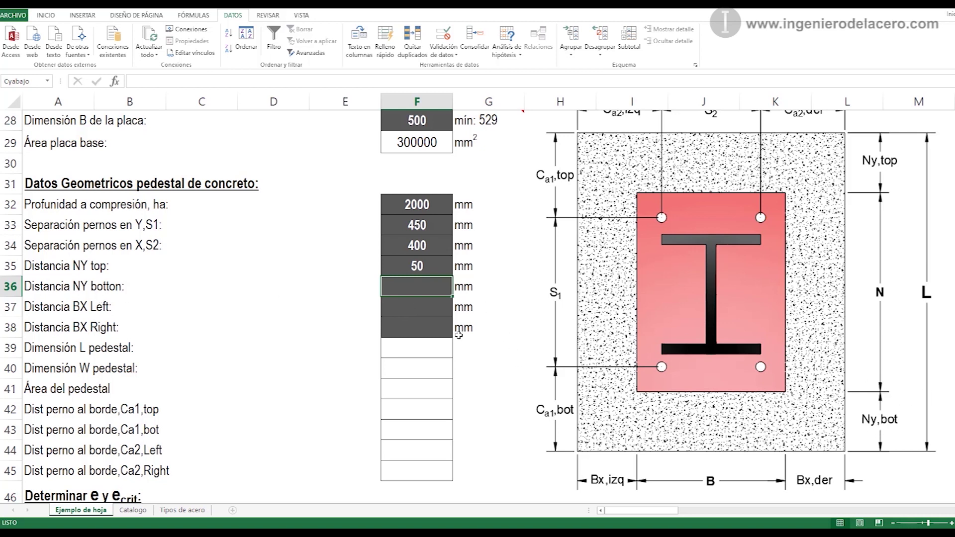
type("50")
key("Return")
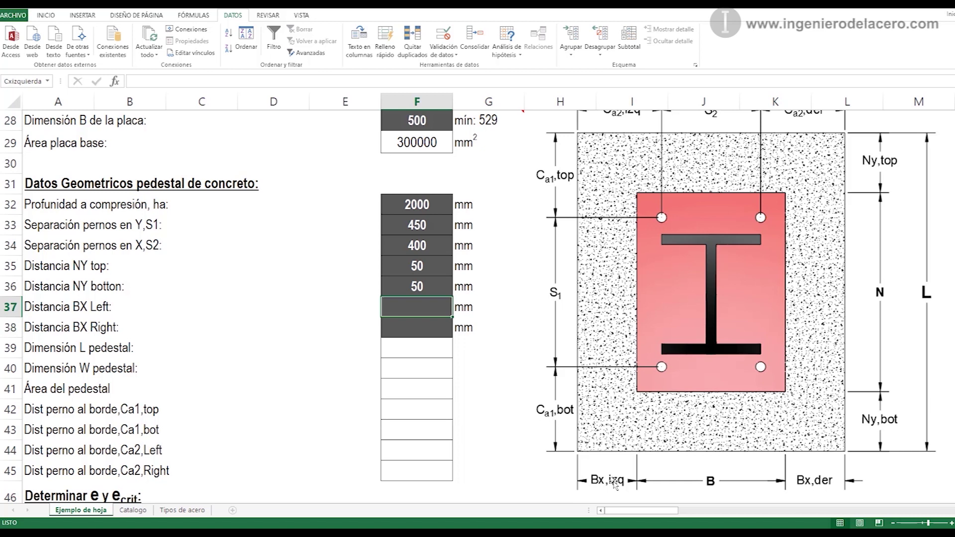
Step: Set the pedestal distances BX Left and BX Right to 50 mm each
type("50")
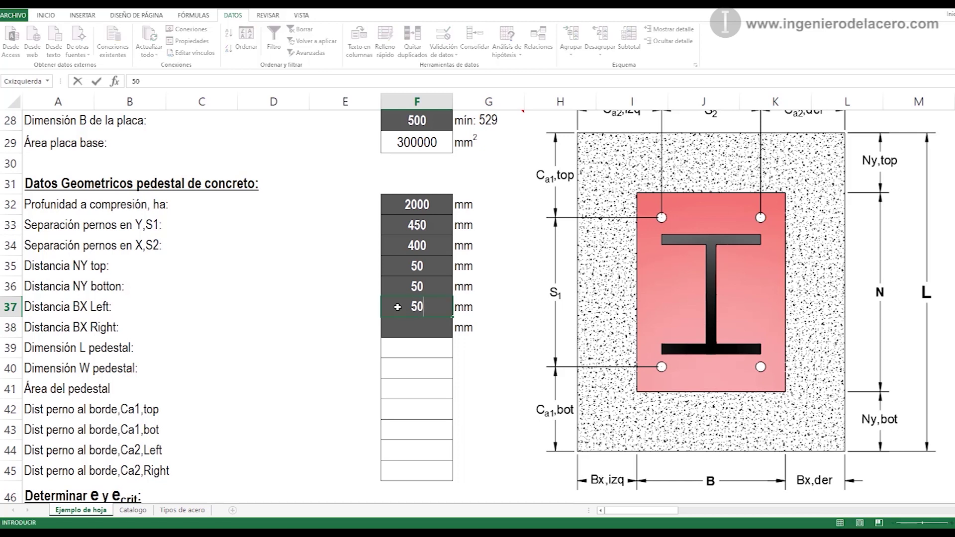
key("Return")
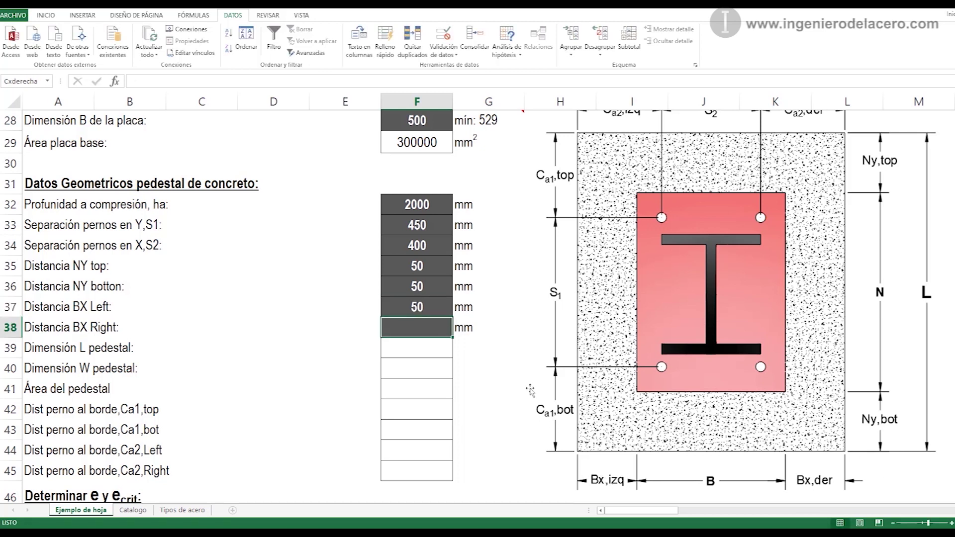
type("50")
key("Return")
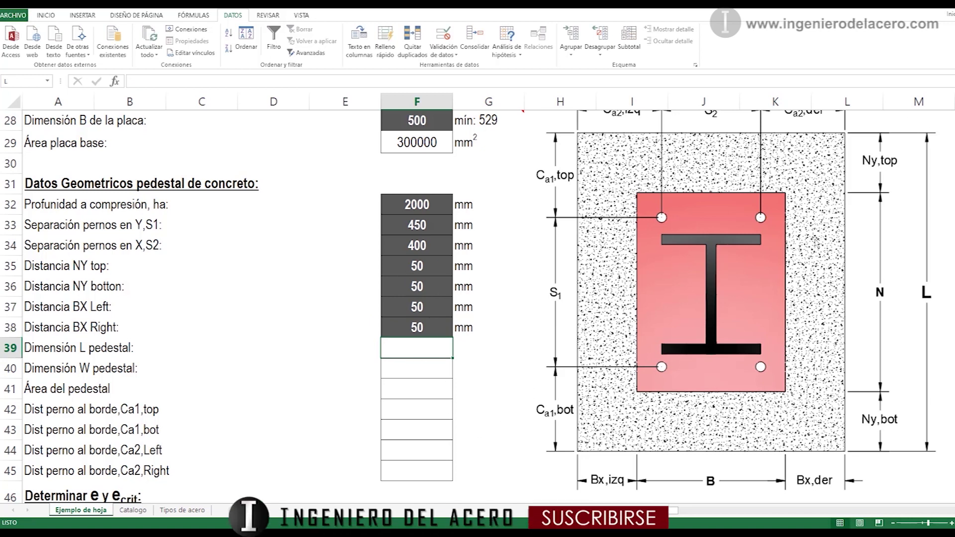
Step: Move the pedestal diagram down to bring its W and L dimensions into view, and calculate pedestal dimension L as =N+Cyarriba+Cyabajo
left_click_drag(749, 260, 743, 279)
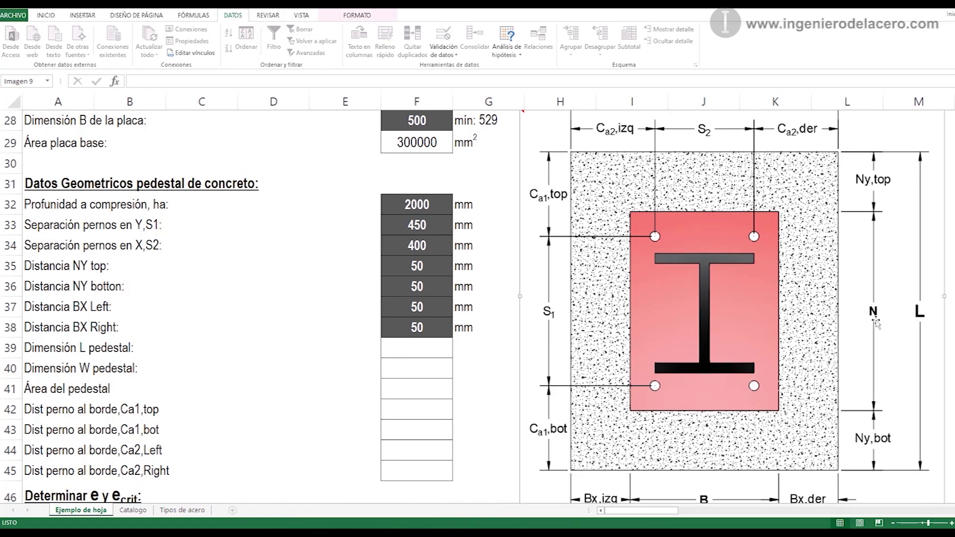
left_click_drag(742, 342, 735, 393)
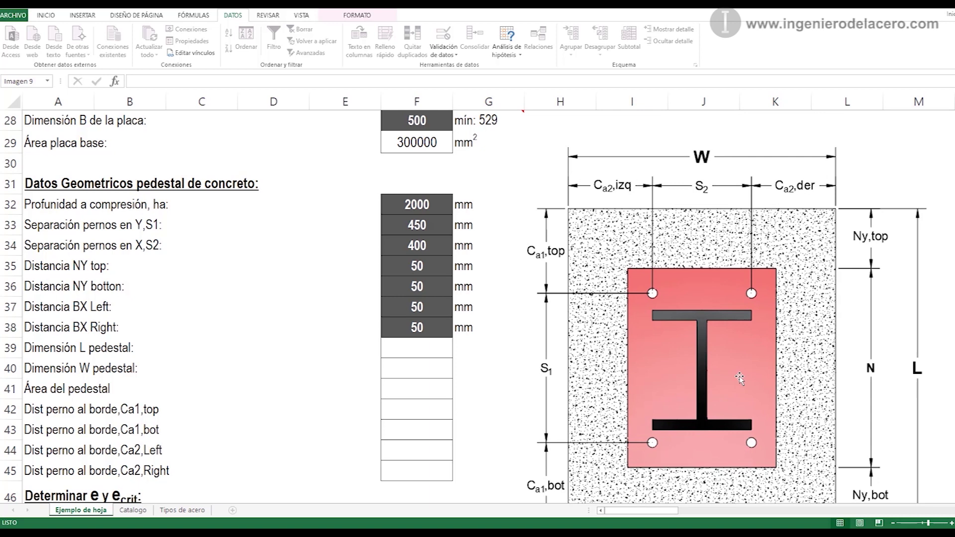
left_click_drag(756, 307, 746, 287)
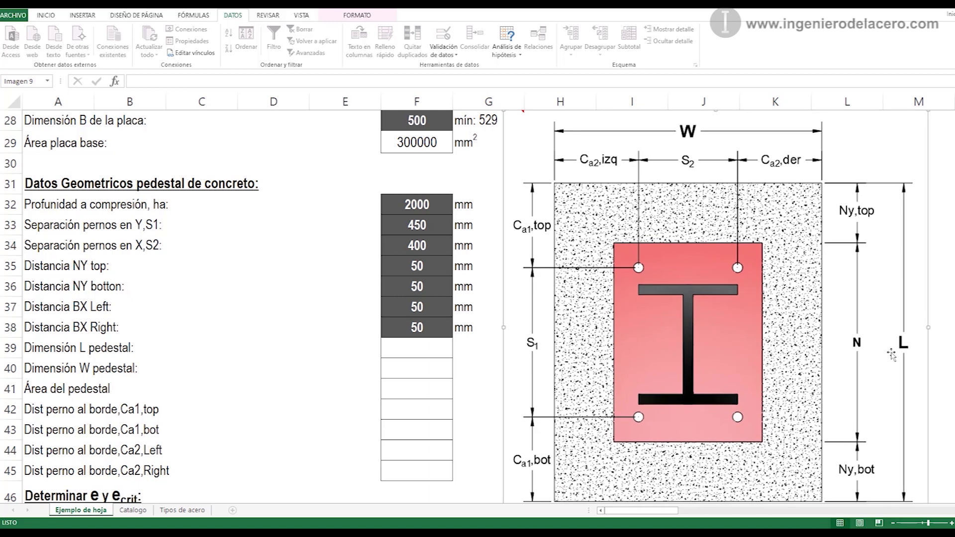
left_click(431, 348)
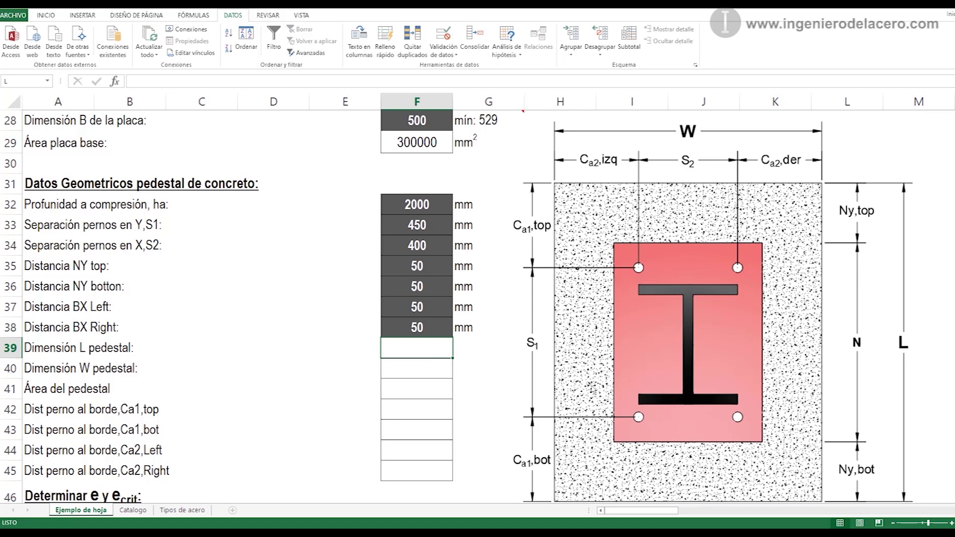
type("=N+Cyarriba+Cyabajo")
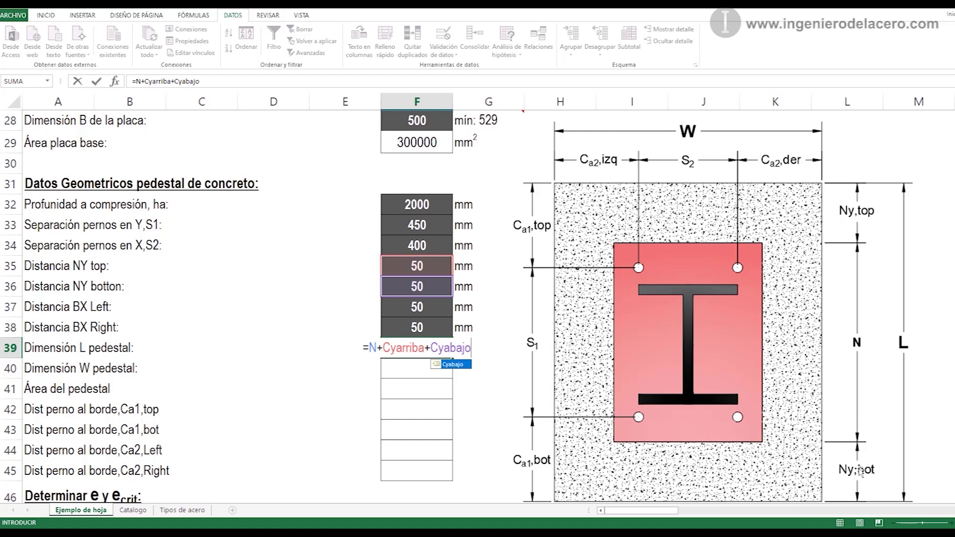
key("Return")
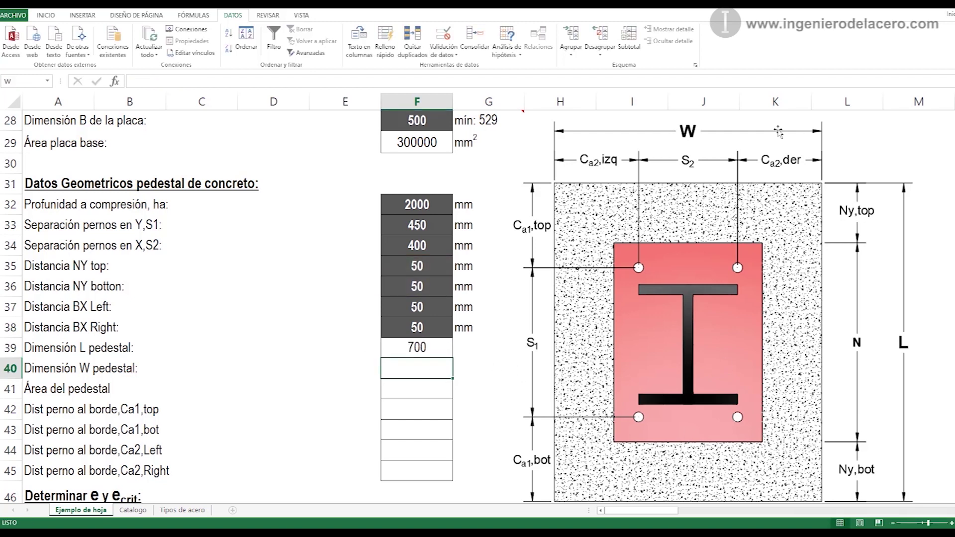
Step: Move the pedestal diagram up to examine its Bx,izq, B and Bx,der dimensions, and undo the last move
scroll(716, 363, "down", 1)
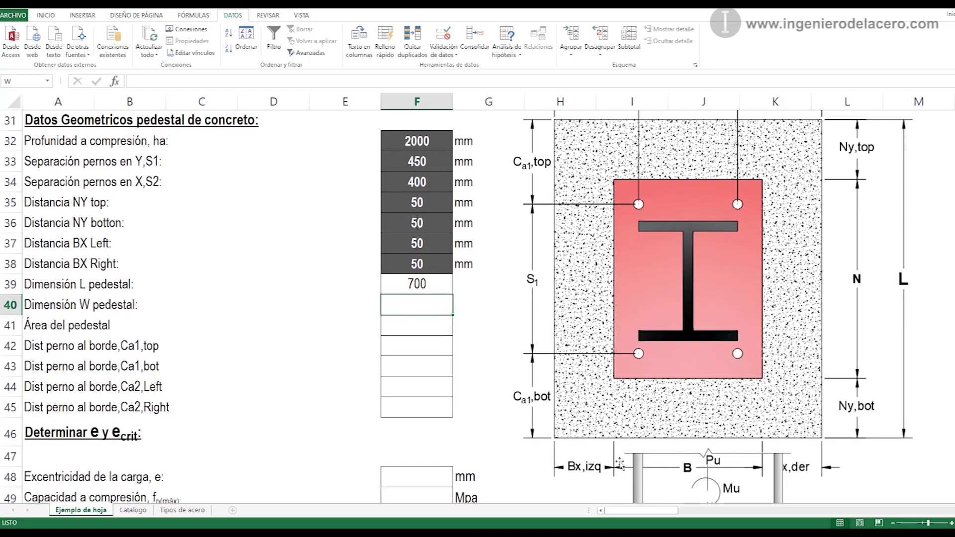
left_click_drag(761, 404, 758, 367)
left_click_drag(598, 443, 597, 440)
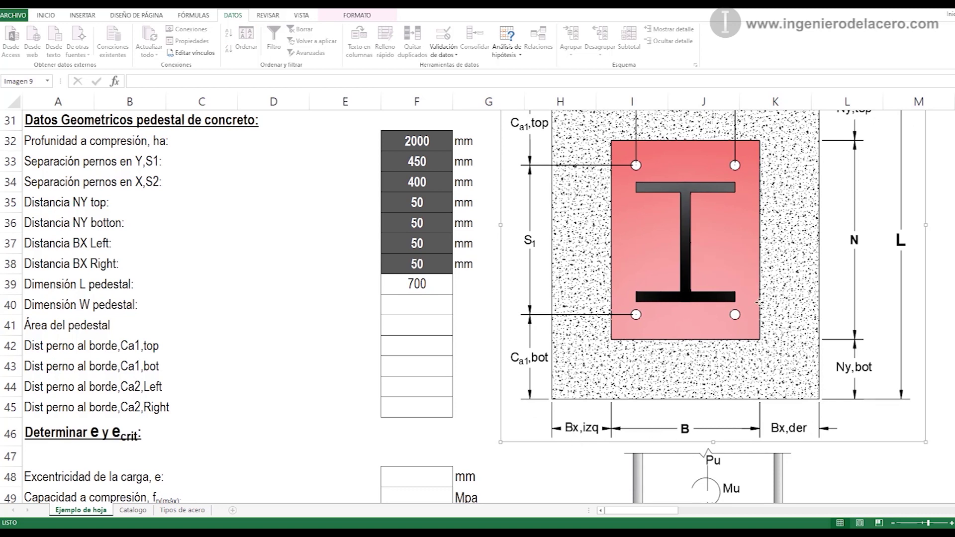
key("ctrl+z")
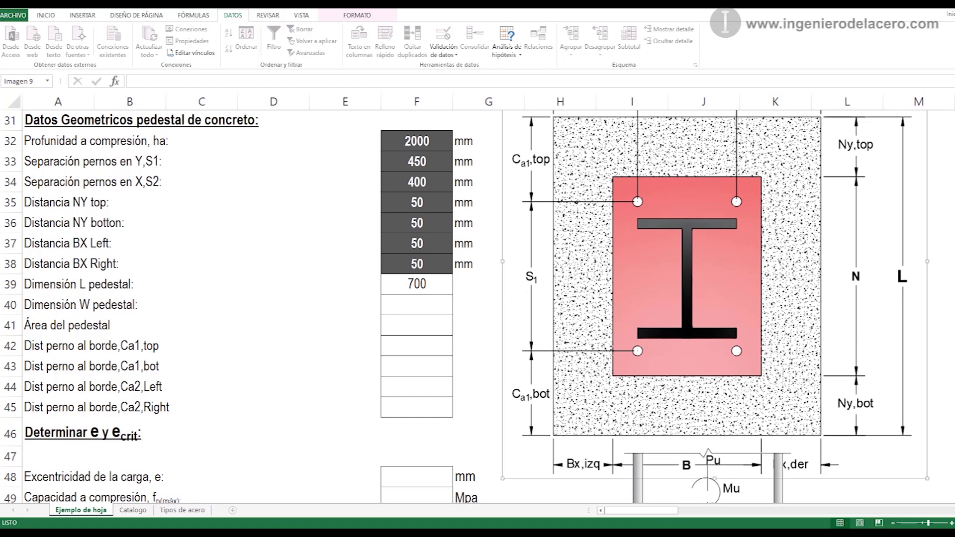
Step: Calculate pedestal dimension W in cell F40 as =B+Cxizquierda+Cxderecha
double_click(417, 304)
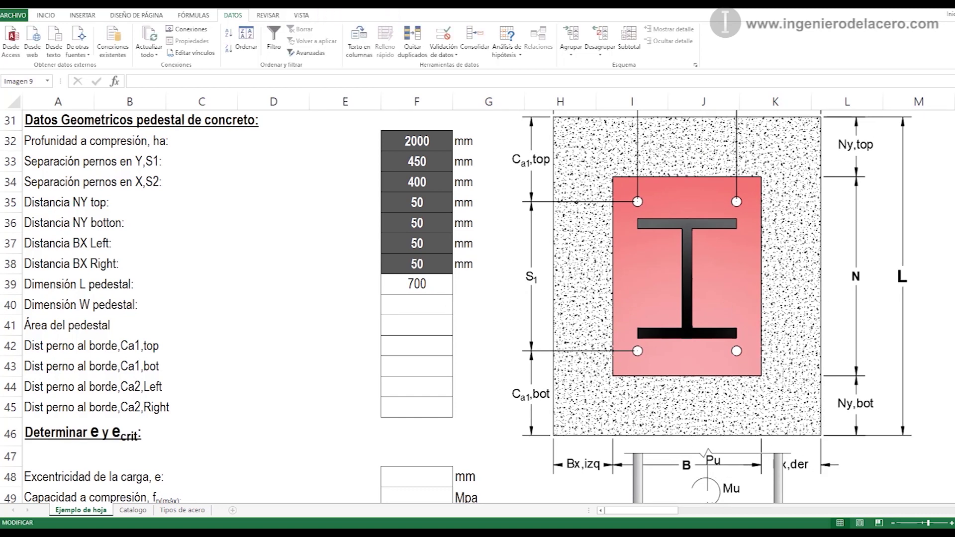
key("Escape")
left_click(420, 306)
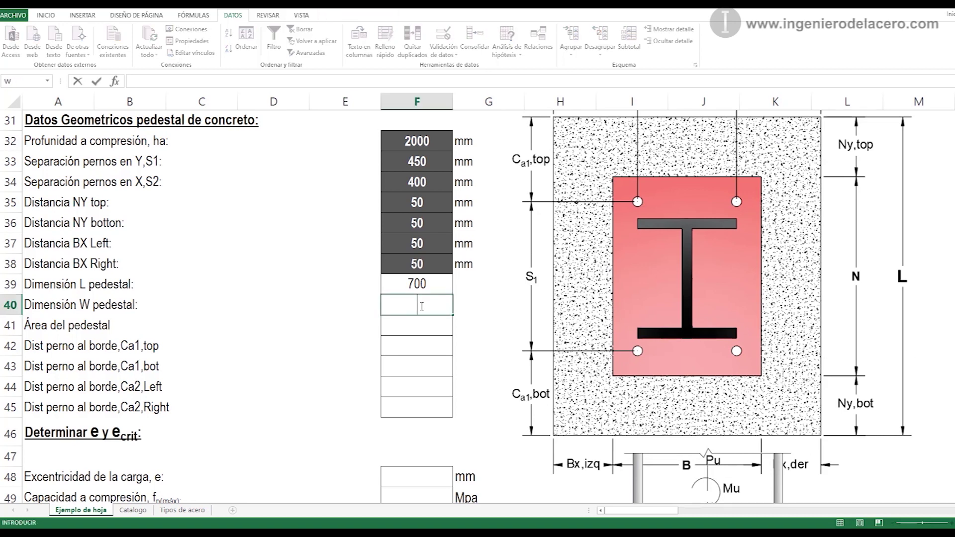
type("=B+Cxizquierda+Cxderecha")
key("Return")
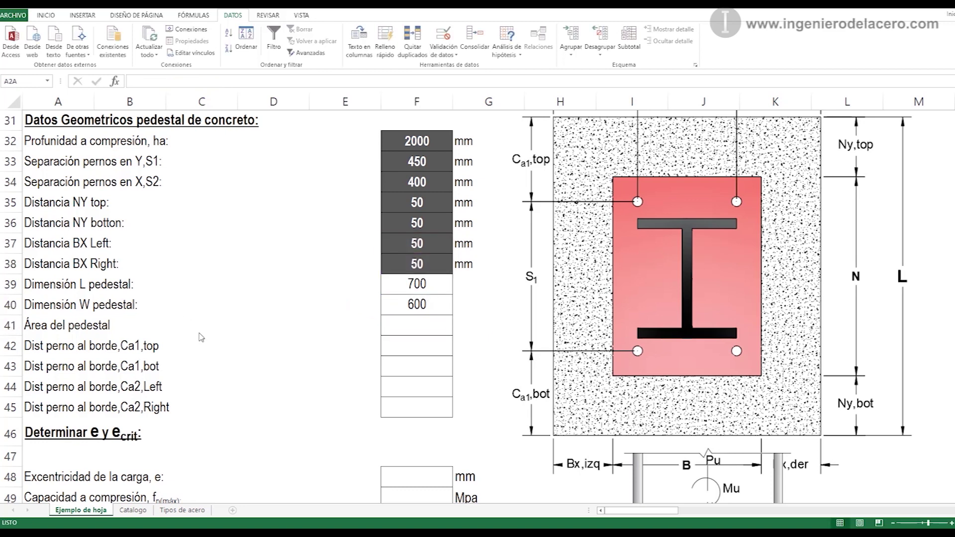
Step: Calculate the pedestal area in cell F41 as =L*W
type("=")
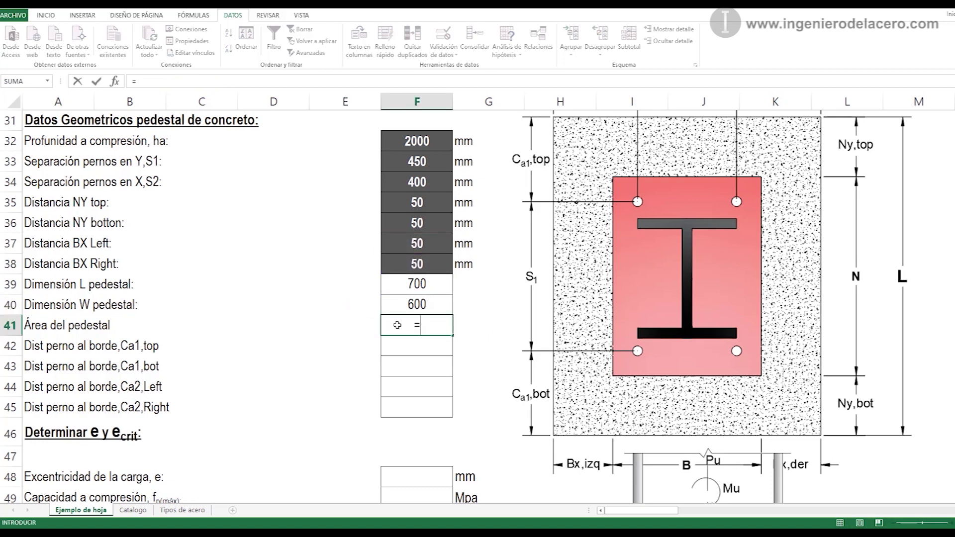
left_click(421, 284)
type("*")
left_click(429, 301)
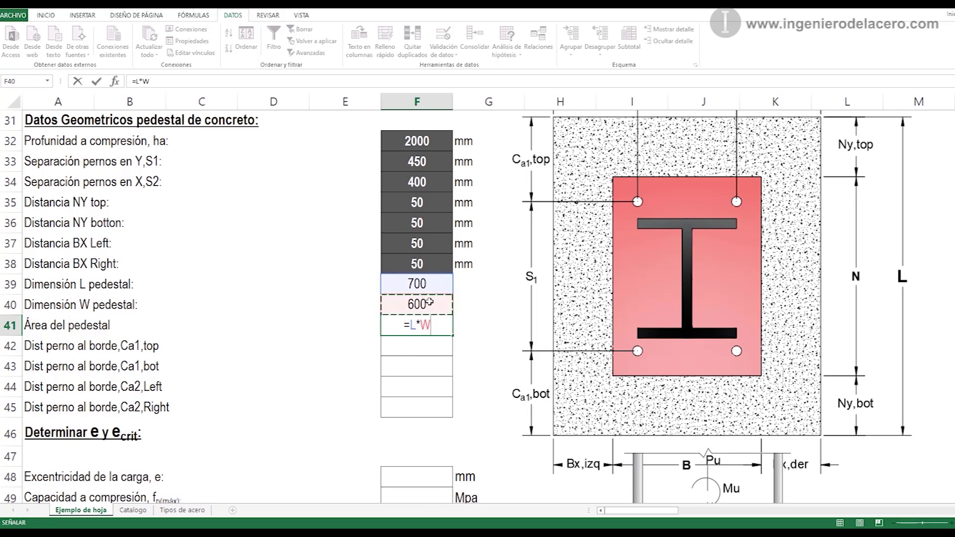
key("Return")
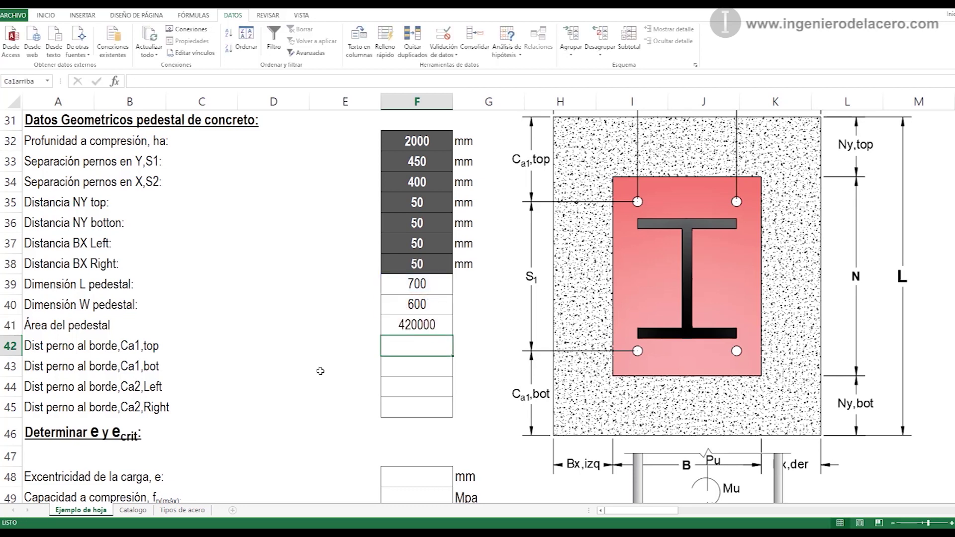
Step: Calculate the bolt edge distance Ca1,top in cell F42 as =((N-s1s)/2)+Cyarriba
scroll(623, 247, "up", 1)
scroll(634, 247, "down", 1)
scroll(244, 424, "up", 1)
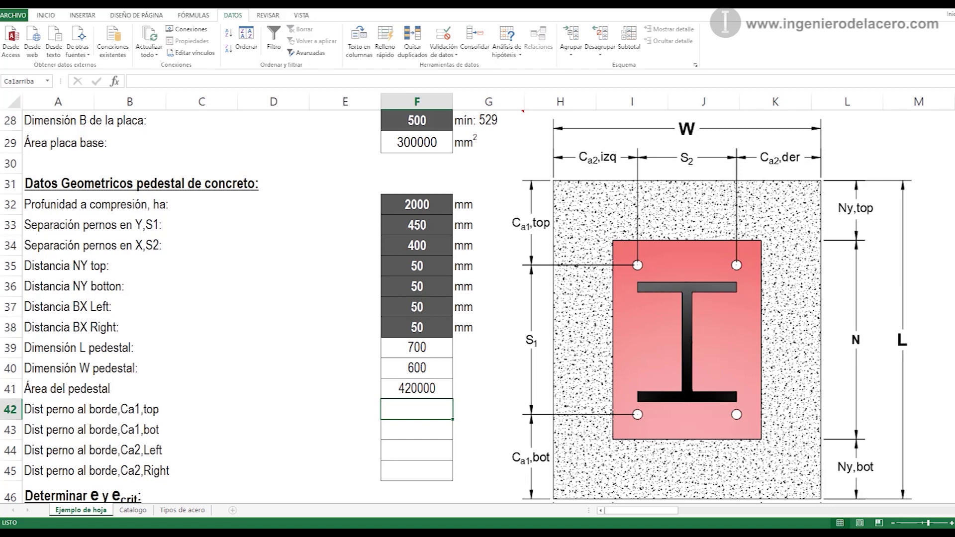
scroll(457, 306, "down", 1)
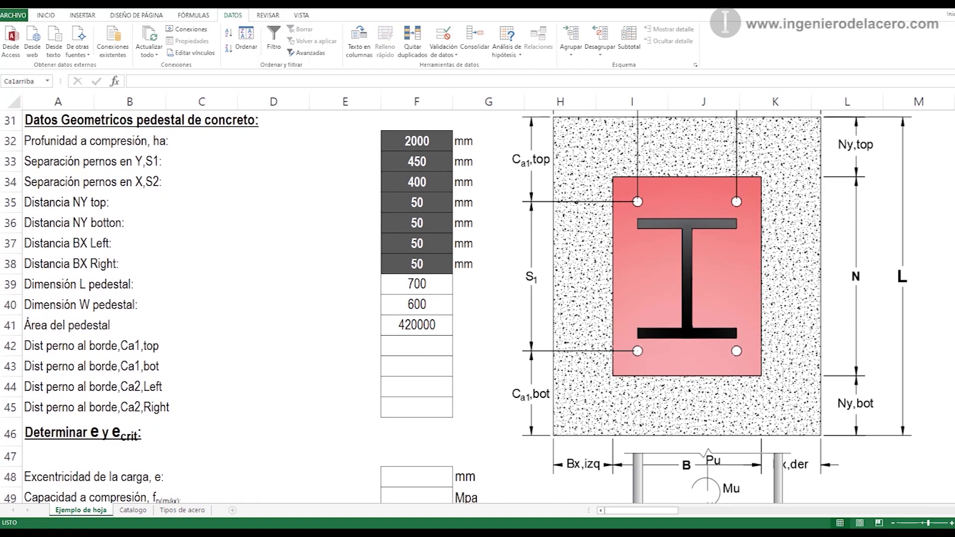
key("F2")
key("Escape")
left_click(437, 347)
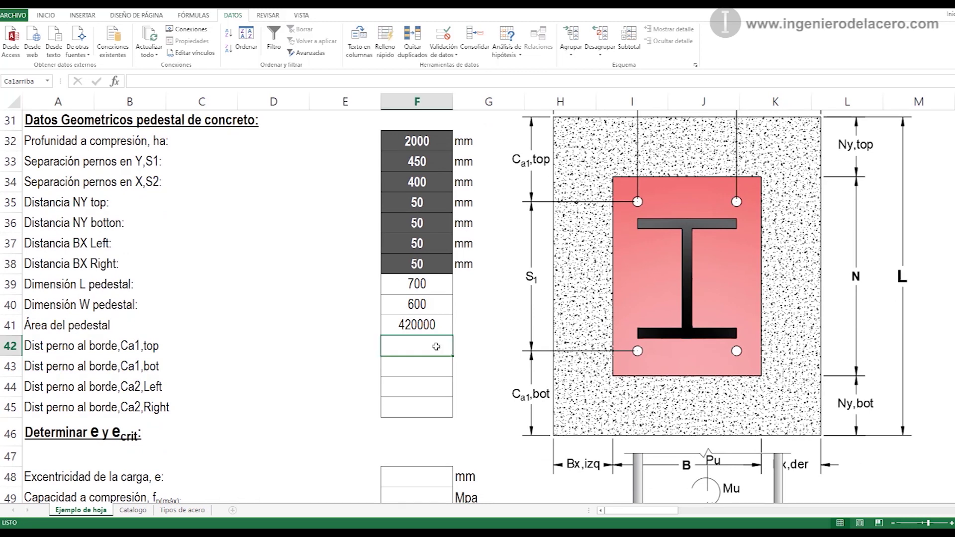
type("=((N-s1s)/2)+Cyarriba")
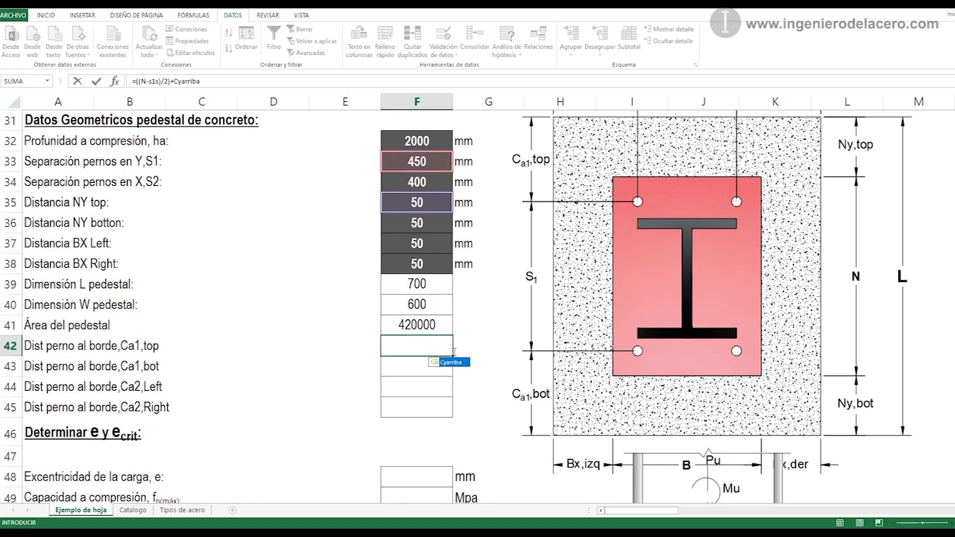
scroll(486, 382, "up", 1)
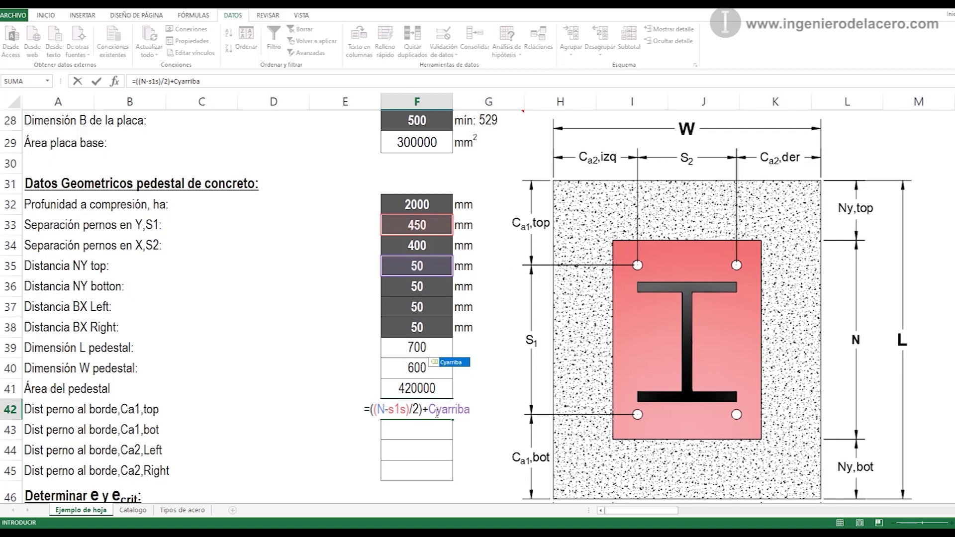
key("Return")
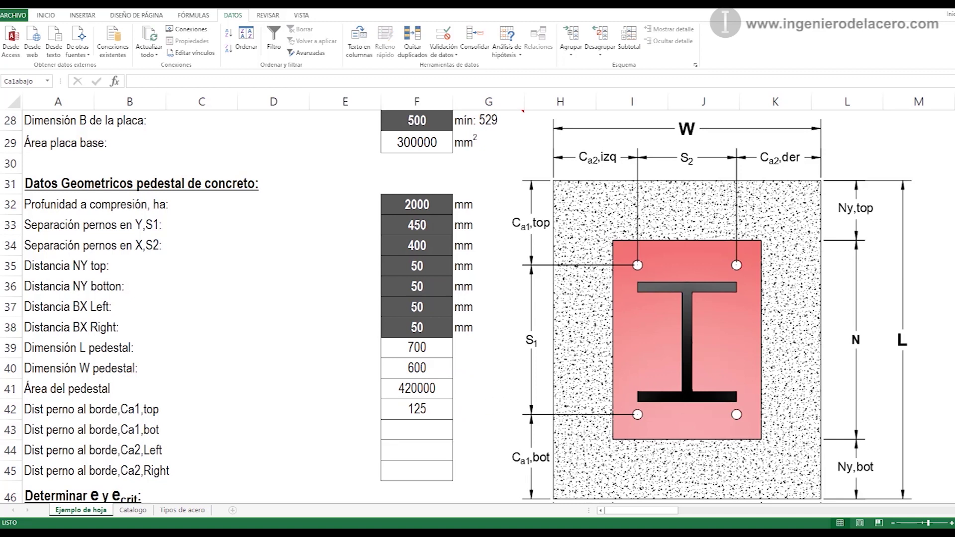
Step: Calculate the bolt edge distance Ca1,bot in cell F43 as =((N-s1s)/2)+Cyabajo
key("F2")
key("Escape")
left_click(427, 431)
type("=((N-s1s)/2)+Cyabajo")
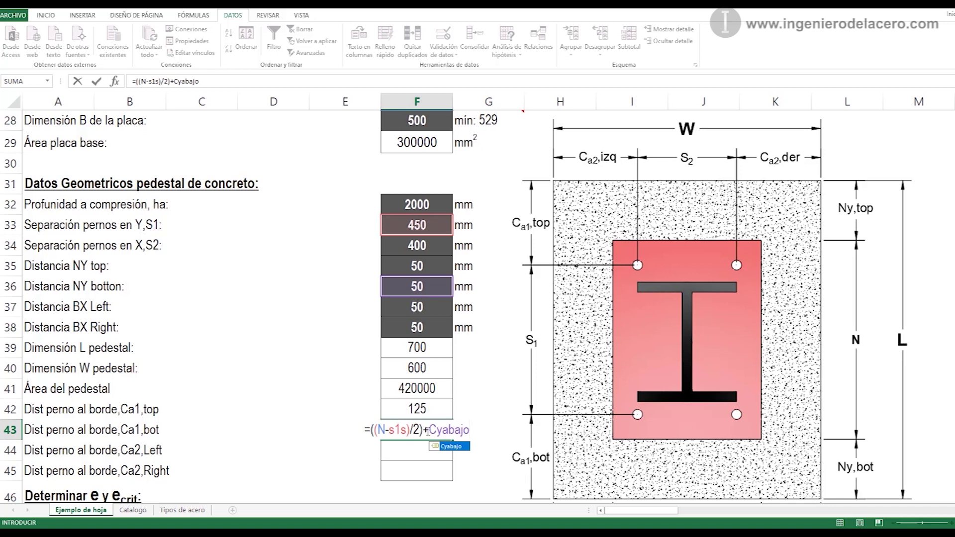
key("Return")
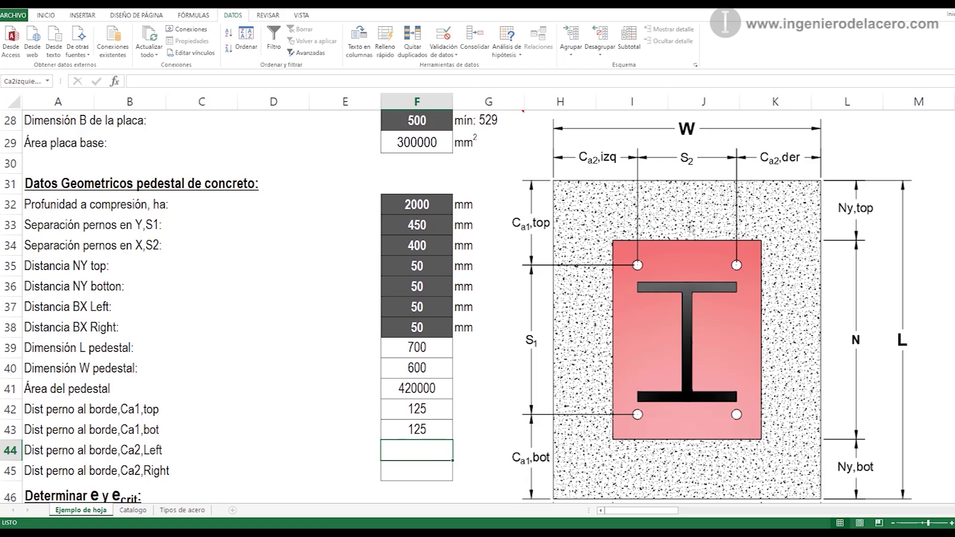
Step: Move the pedestal diagram up to bring its Bx dimensions into view, and calculate Ca2,Left in cell F44 as =((B-S)/2)+Cxizquierda
scroll(808, 406, "down", 1)
scroll(809, 406, "up", 1)
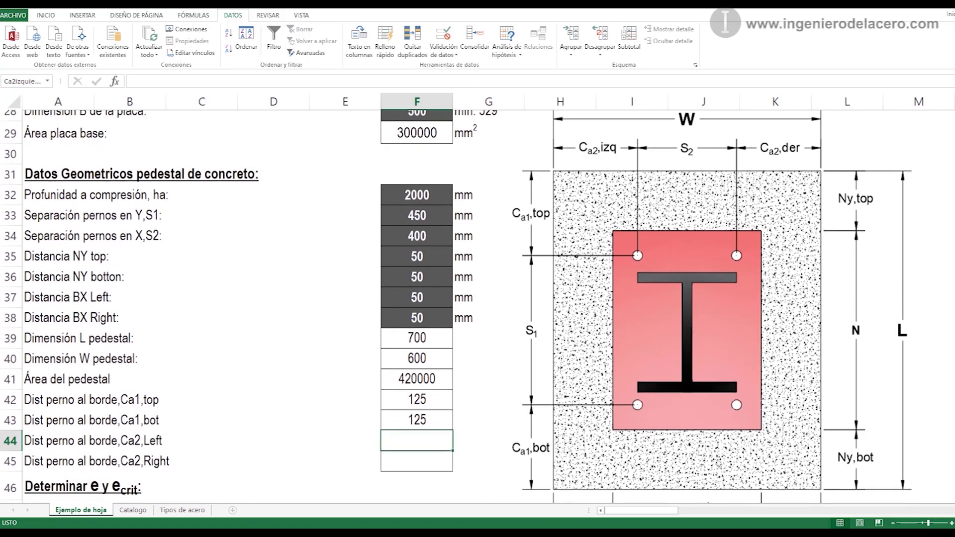
left_click(736, 457)
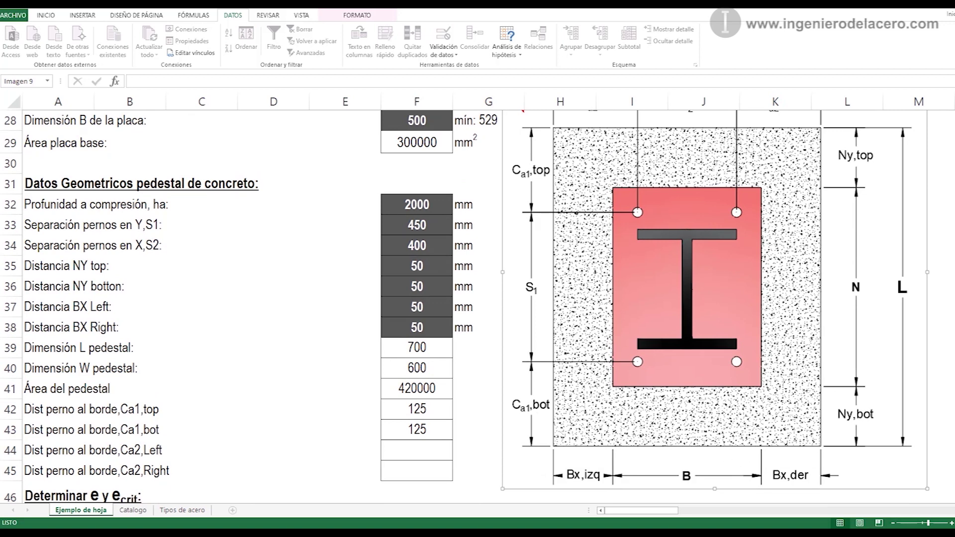
key("Escape")
key("F2")
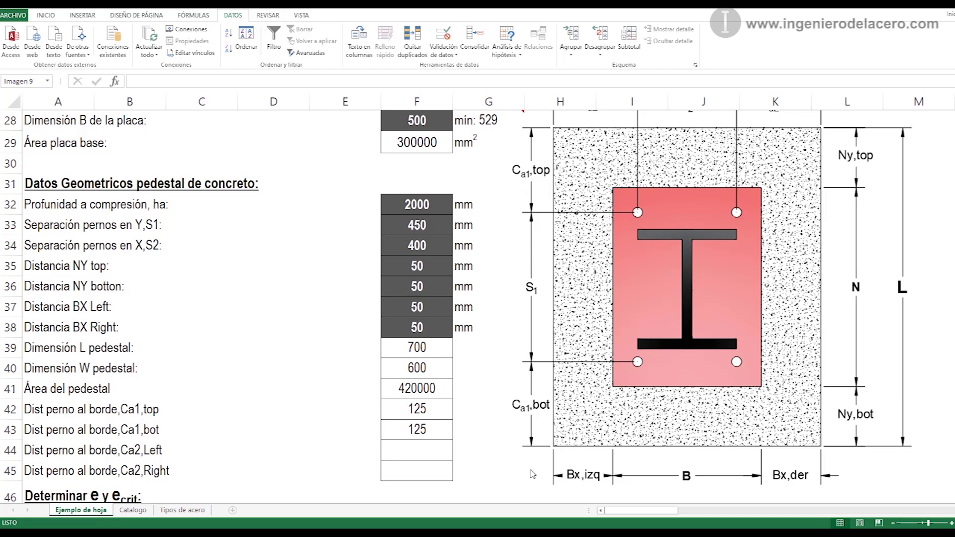
left_click(423, 449)
type("=((B-S)/2)+Cxizquierda")
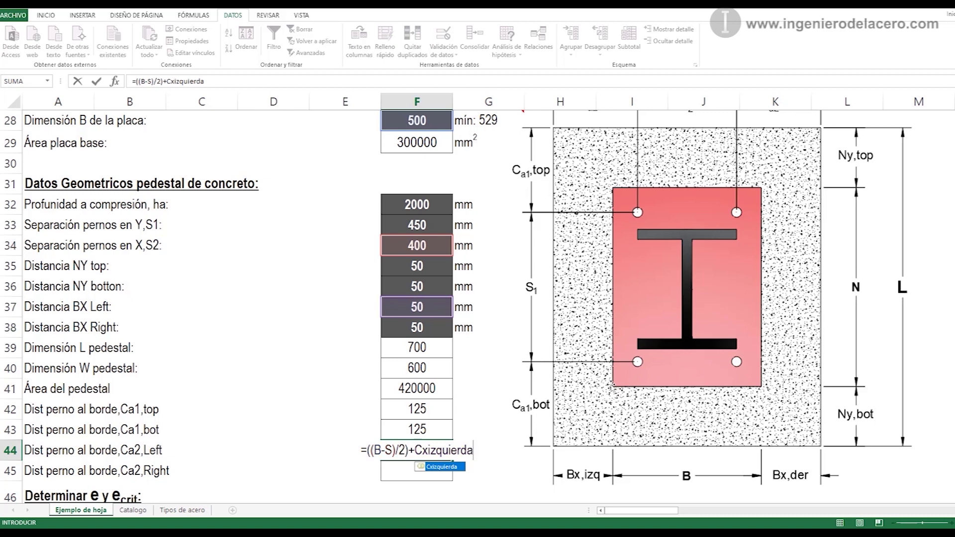
left_click_drag(614, 387, 611, 392)
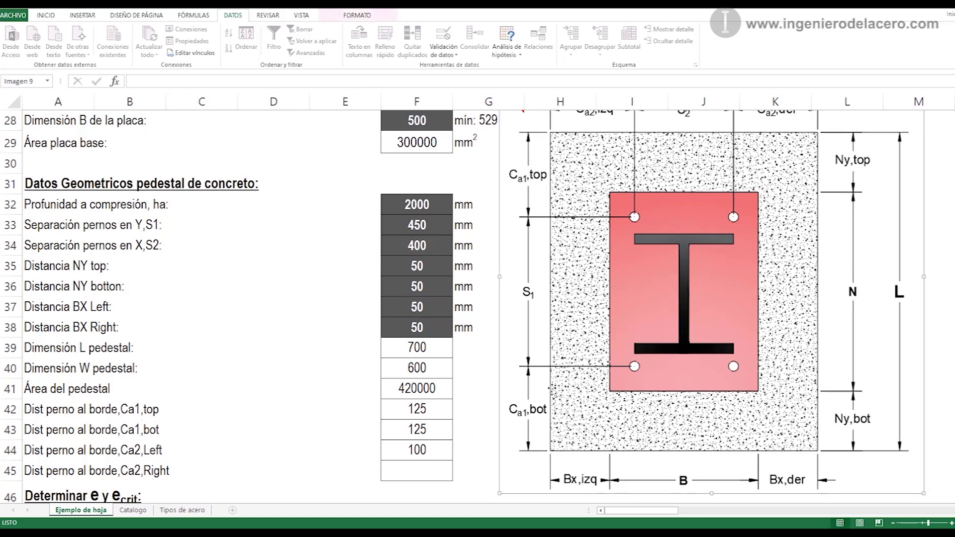
Step: Calculate the bolt edge distance Ca2,Right in cell F45 as =((B-S)/2)+Cxderecha
left_click(433, 467)
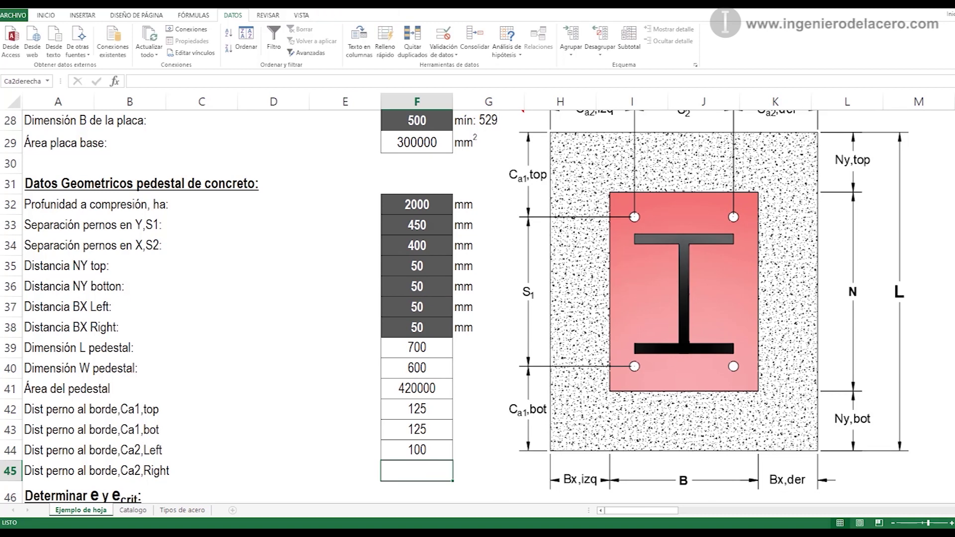
key("F2")
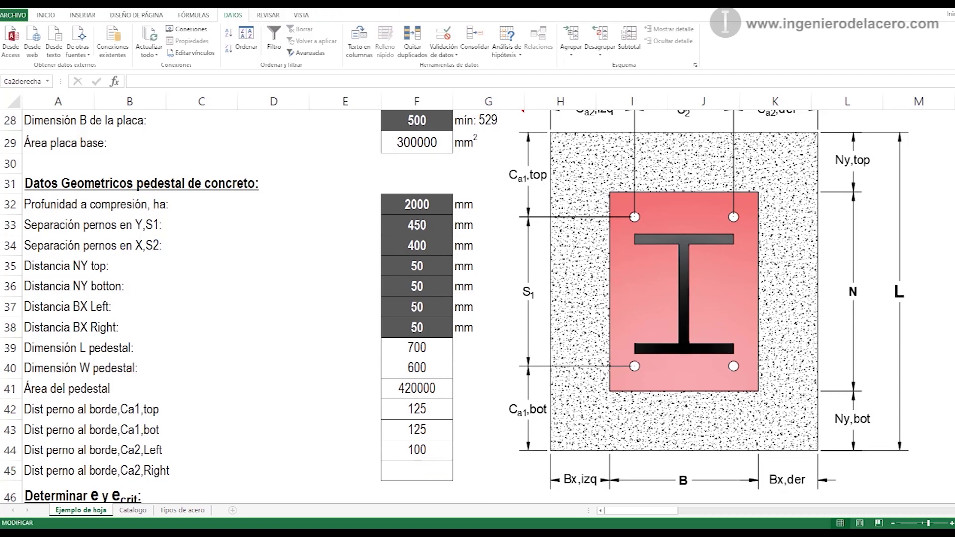
key("Escape")
left_click(398, 471)
type("=((B-S)/2)+Cxderecha")
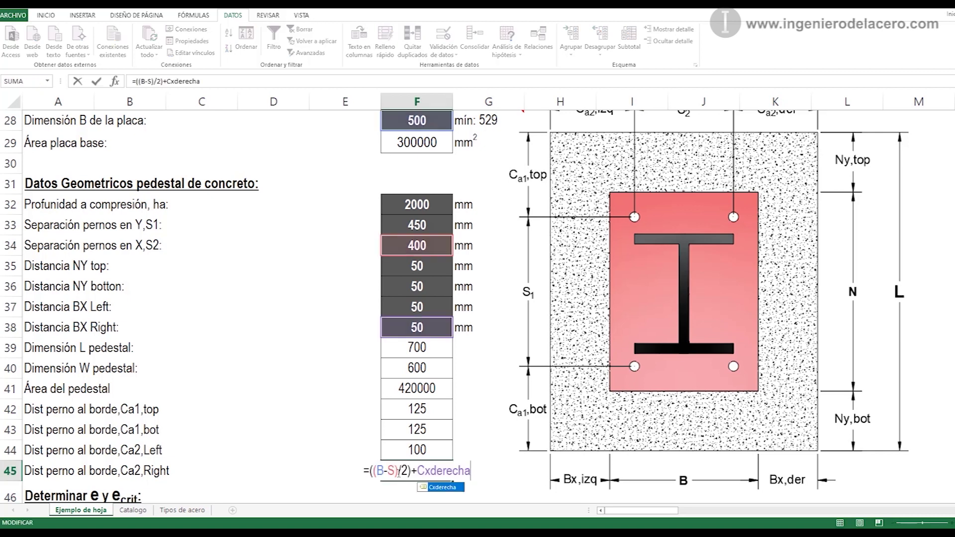
scroll(564, 419, "down", 1)
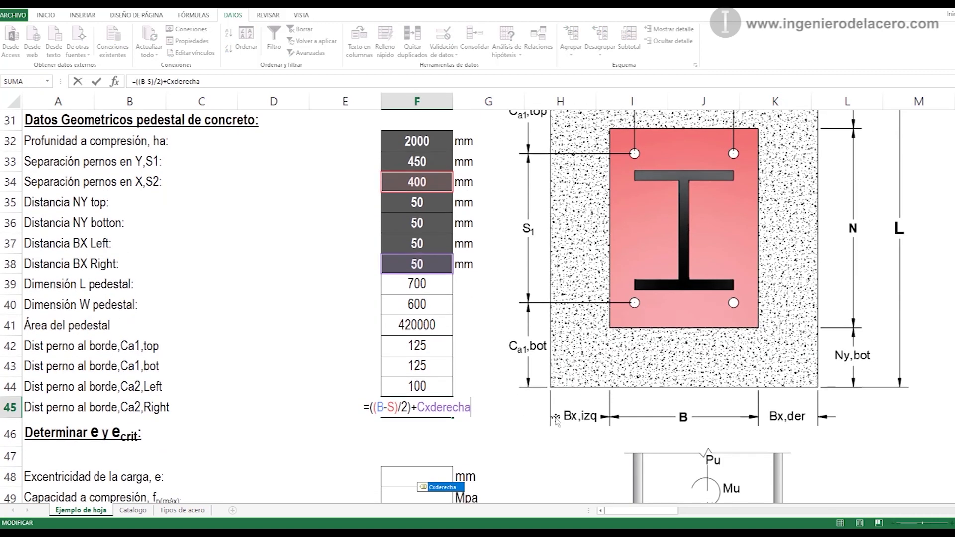
scroll(740, 306, "up", 2)
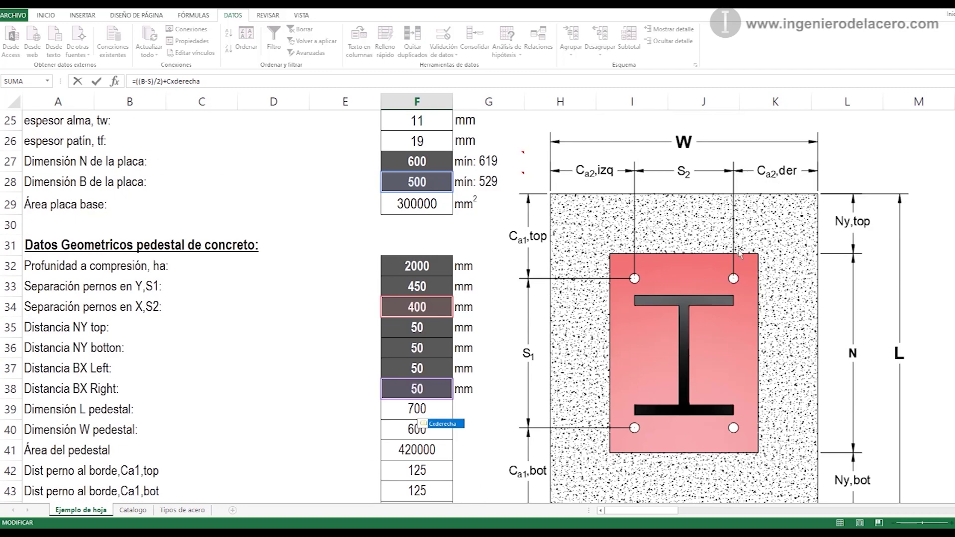
scroll(739, 252, "down", 2)
key("Return")
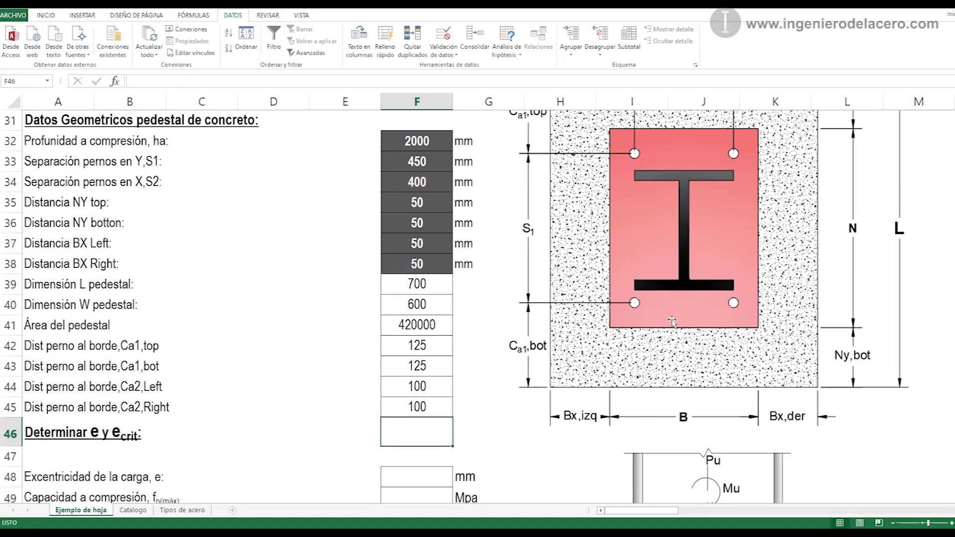
Step: Review the input data and the base plate and pedestal geometry, ending at the eccentricity section
scroll(378, 274, "up", 1)
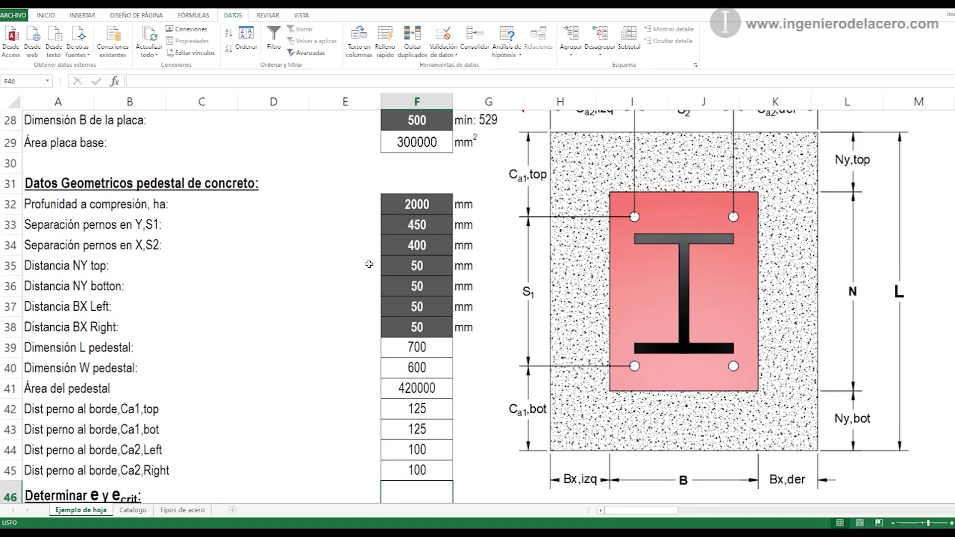
scroll(184, 232, "up", 3)
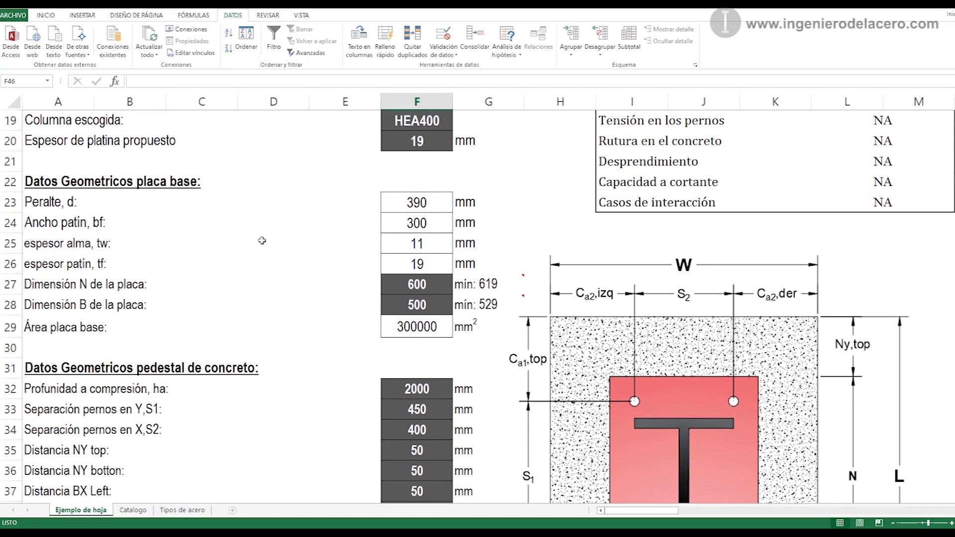
scroll(206, 222, "up", 4)
scroll(209, 227, "up", 1)
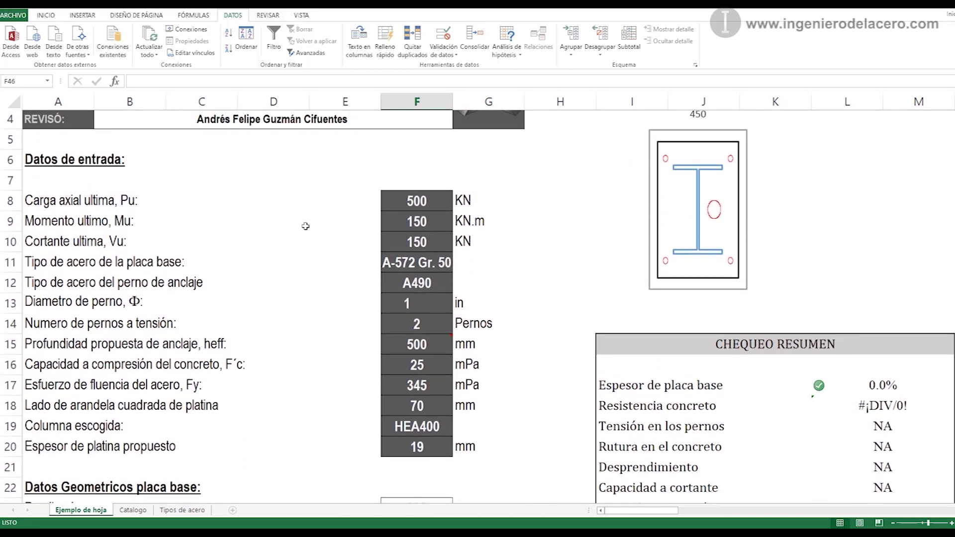
scroll(390, 246, "down", 4)
scroll(376, 264, "down", 9)
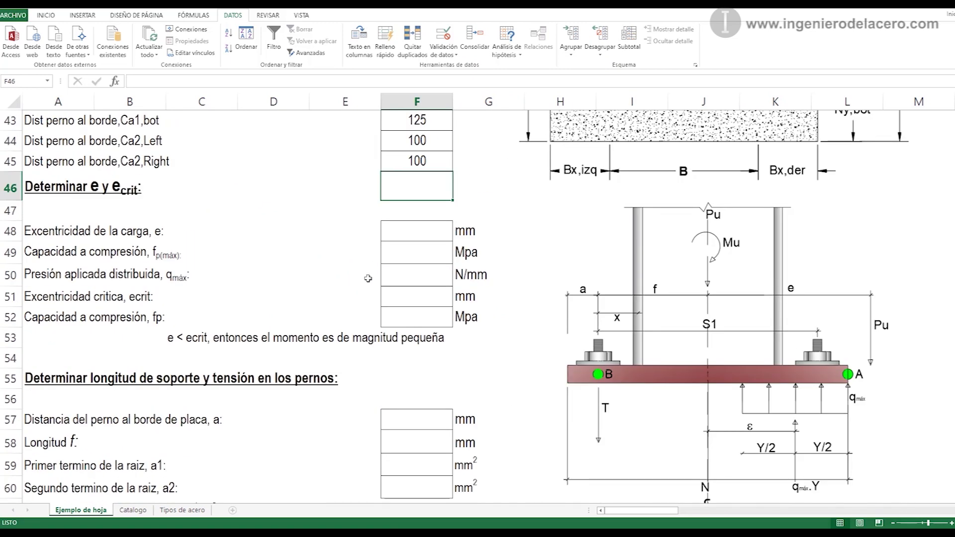
left_click(393, 225)
left_click(396, 196)
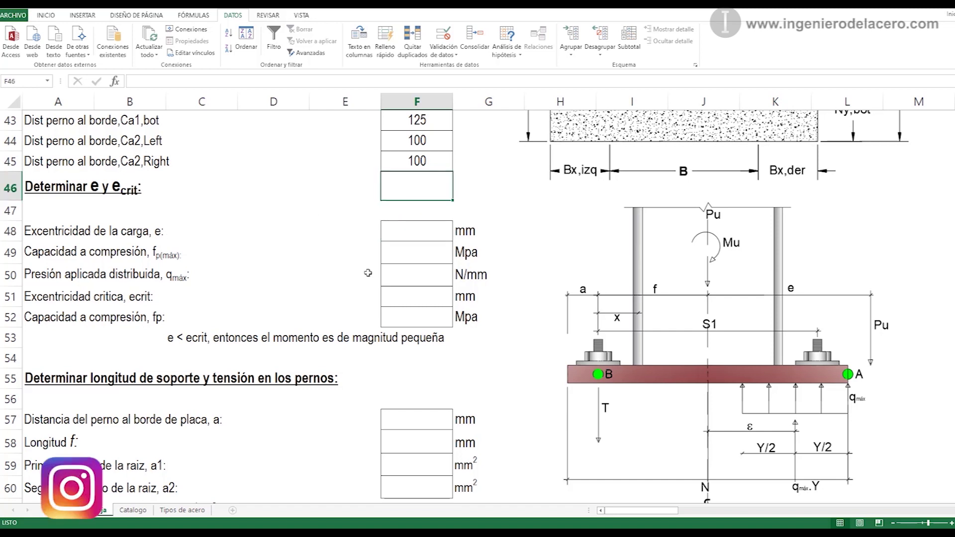
Step: Calculate the load eccentricity e in cell F48 as =(Mu/Pu)*1000
left_click(412, 235)
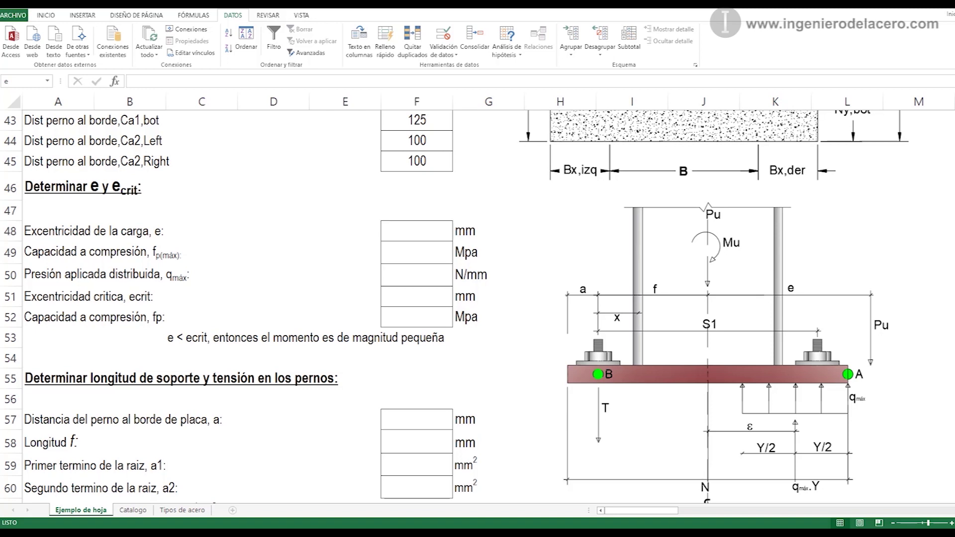
key("F2")
key("Escape")
left_click(414, 226)
type("=(Mu/Pu)*1000")
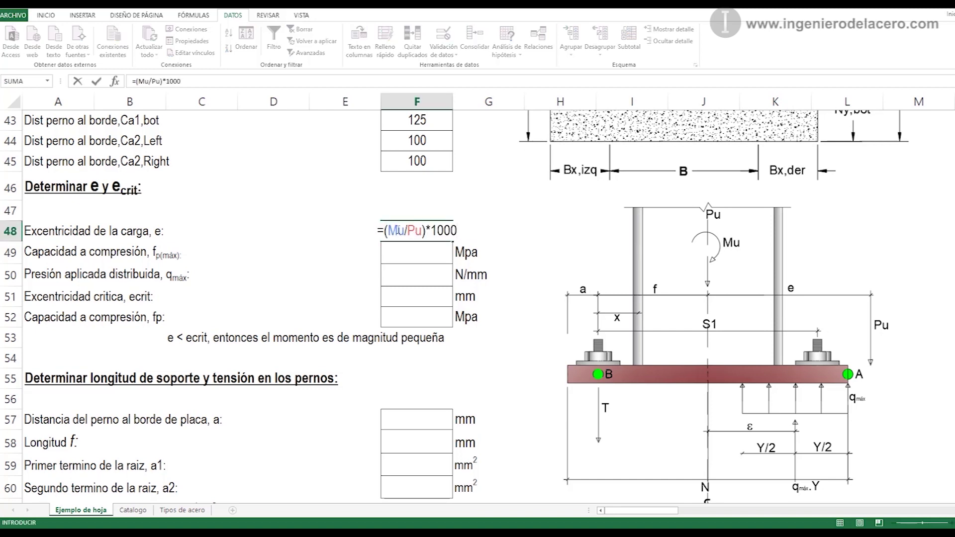
key("Return")
left_click(432, 230)
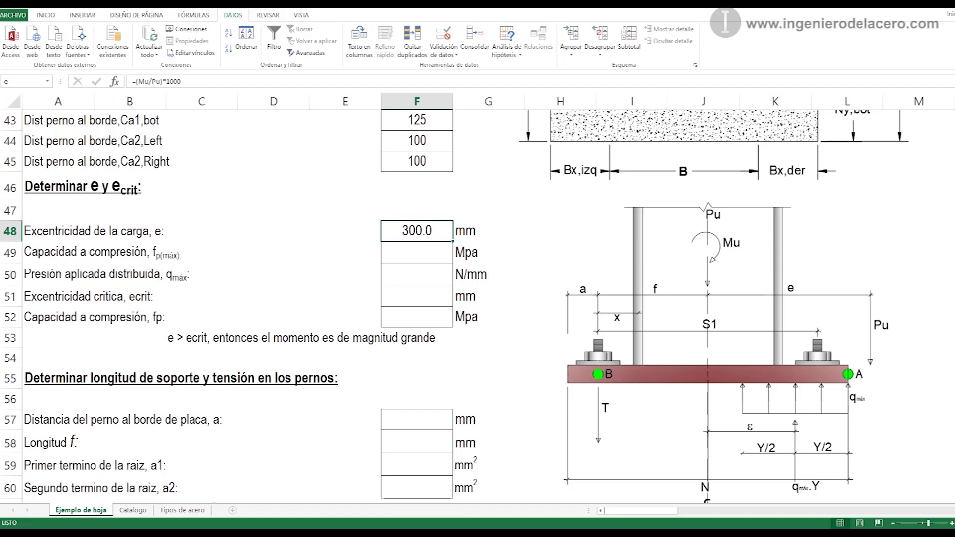
scroll(448, 299, "down", 1)
key("F2")
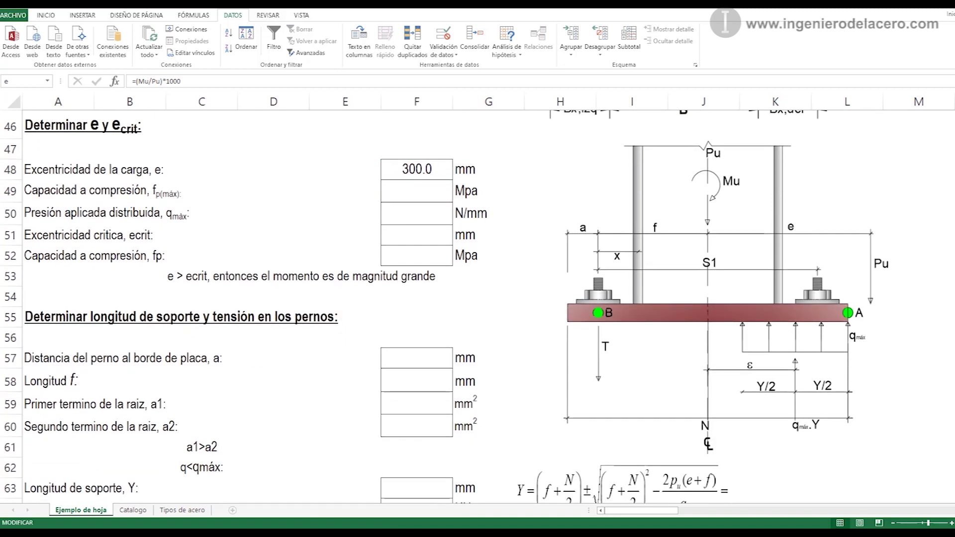
key("Escape")
Step: Calculate the maximum compression capacity fp(máx) in cell F49 as =0.65*0.85*f´c*RAIZ(A2A/A1A)
left_click(418, 189)
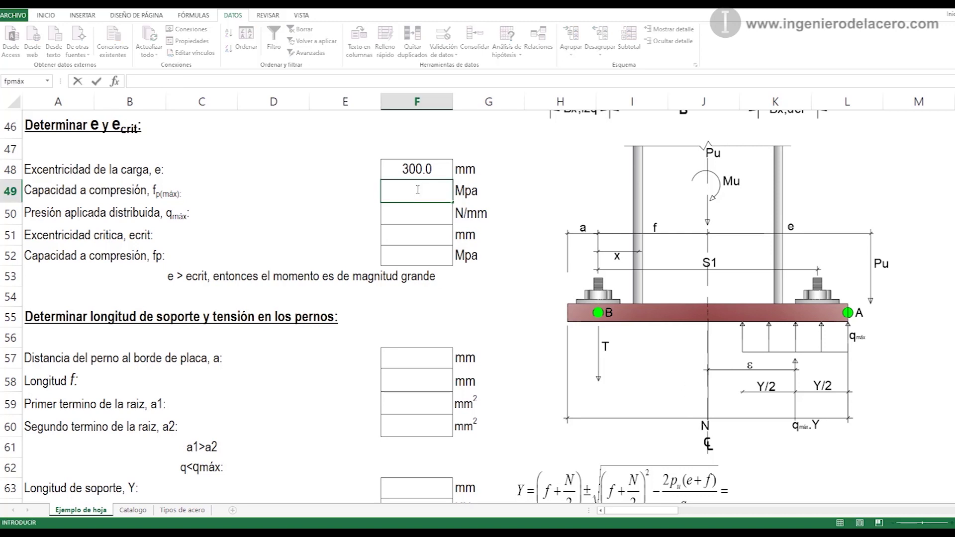
type("=0.65*0.85*f´c*RAIZ(A2A/A1A)")
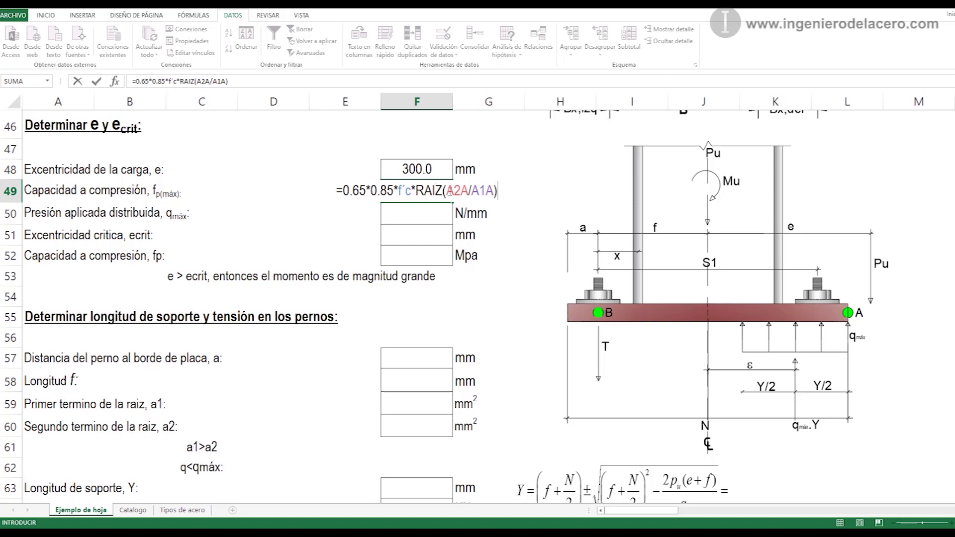
key("ctrl+Return")
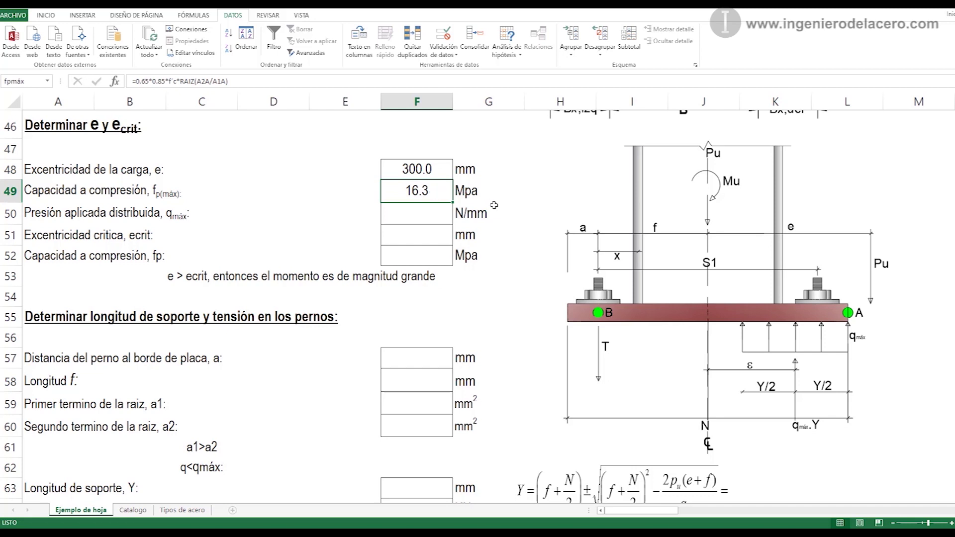
Step: Calculate the maximum distributed pressure qmáx in cell F50 as =fpmáx*B
scroll(410, 269, "up", 1)
left_click(409, 269)
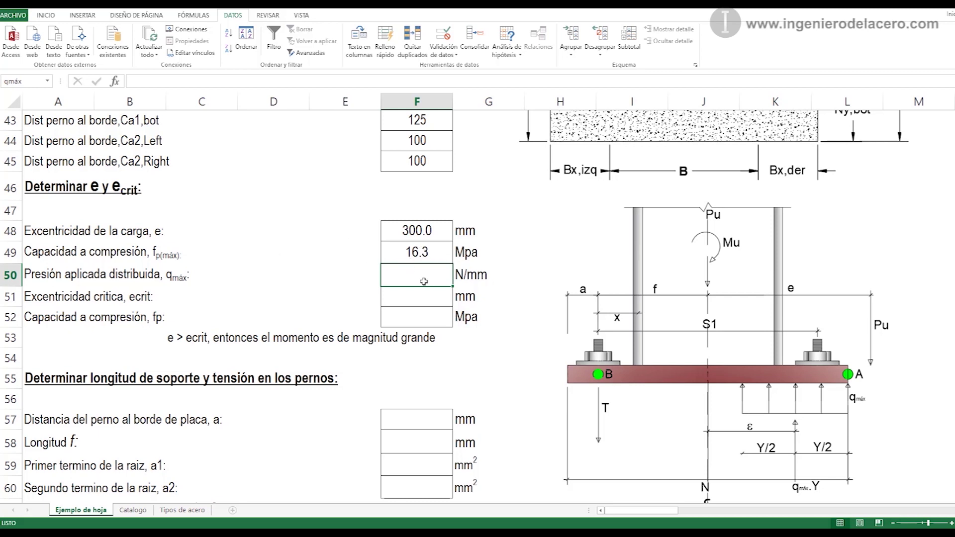
type("=")
left_click(426, 253)
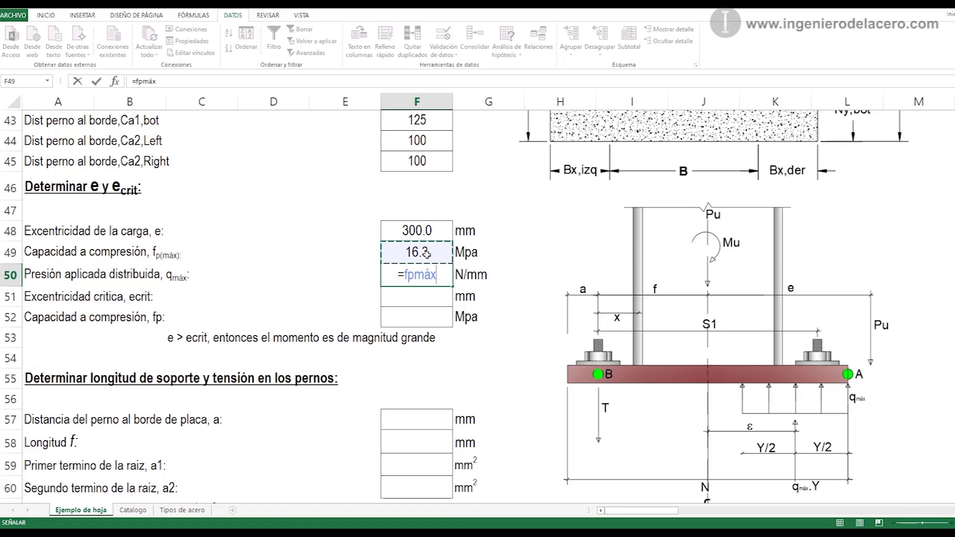
type("*B")
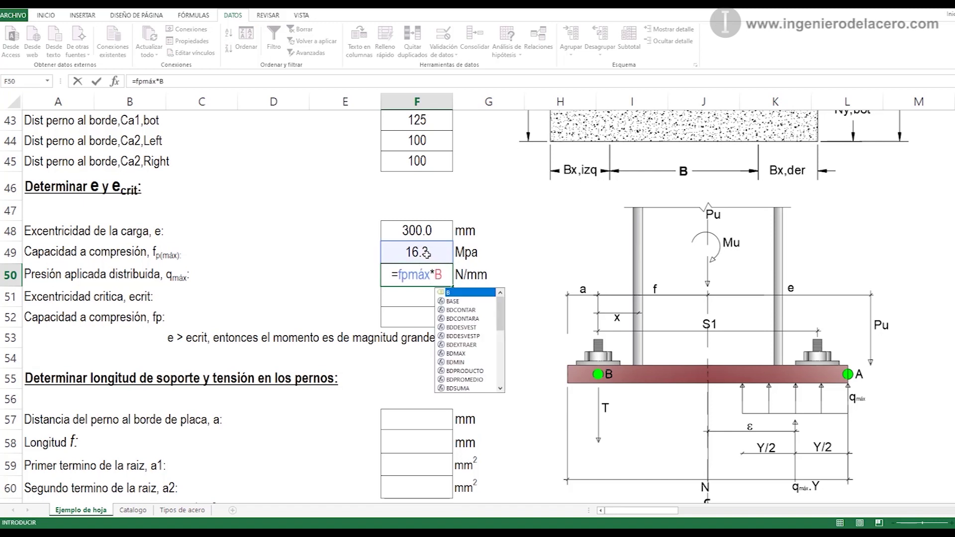
key("Return")
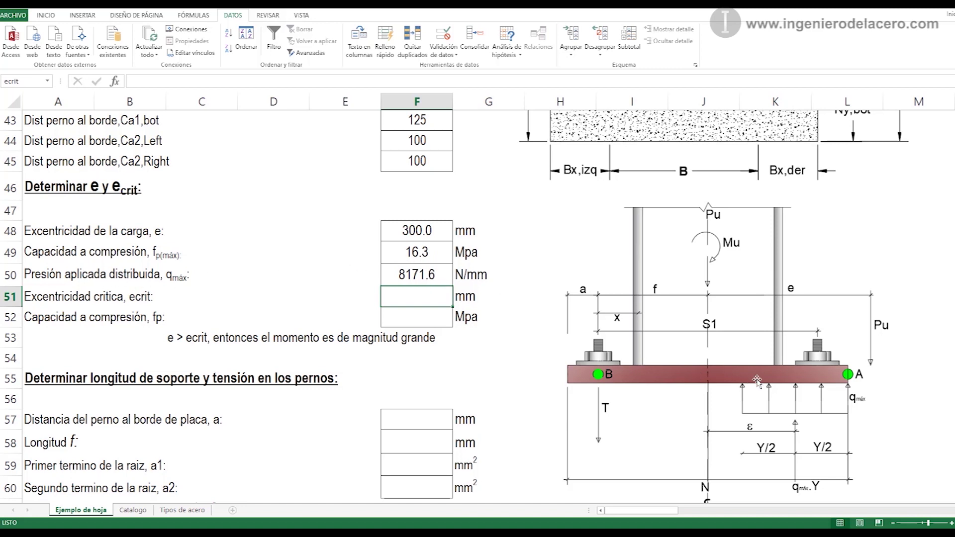
Step: Calculate the critical eccentricity ecrit in cell F51 as =(N/2)-((Pu*1000))/(2*qmáx)
left_click(827, 268)
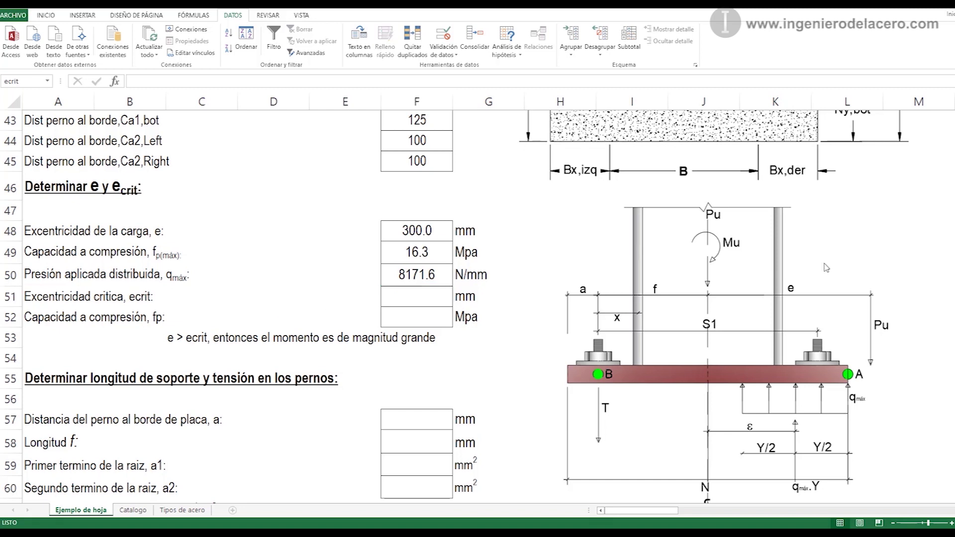
left_click(403, 297)
double_click(404, 296)
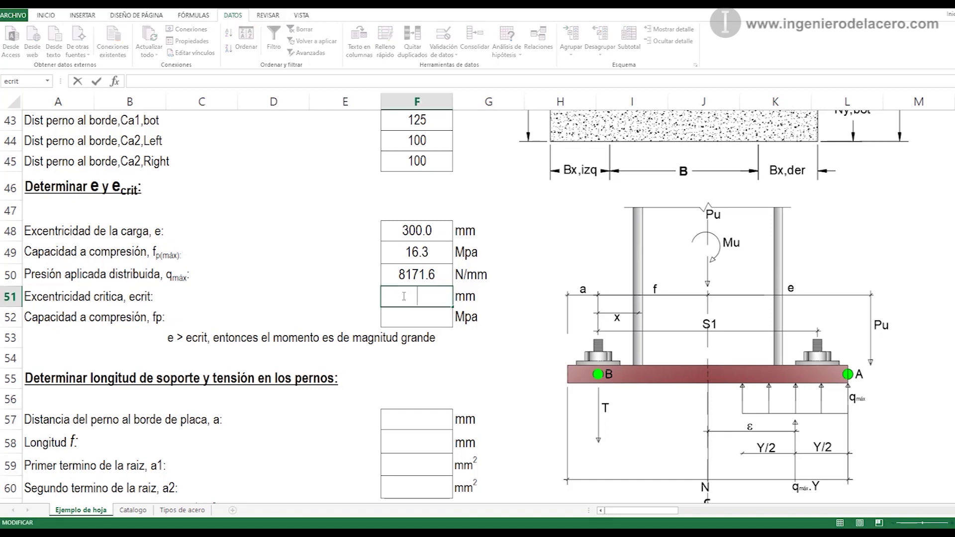
type("=(N/2)-((Pu*1000))/(2*qmáx)")
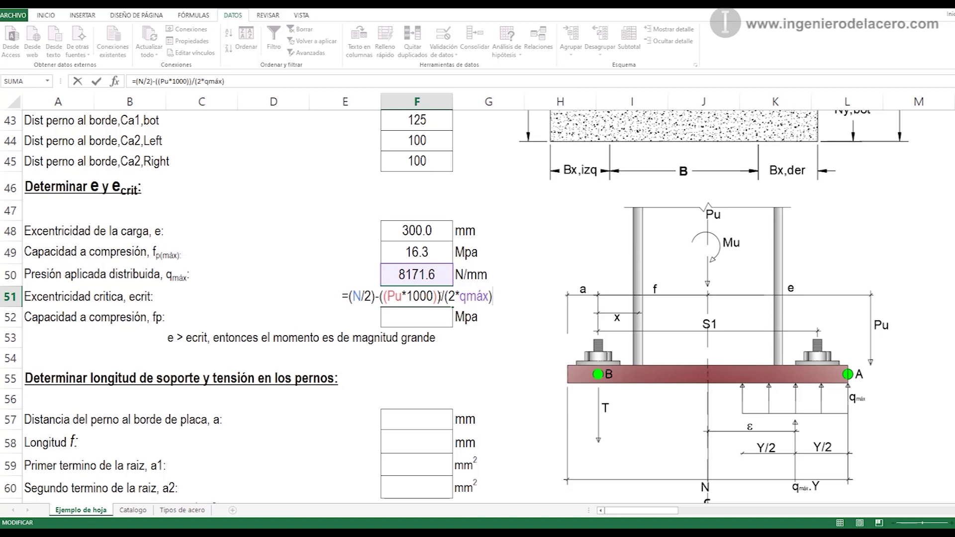
key("Return")
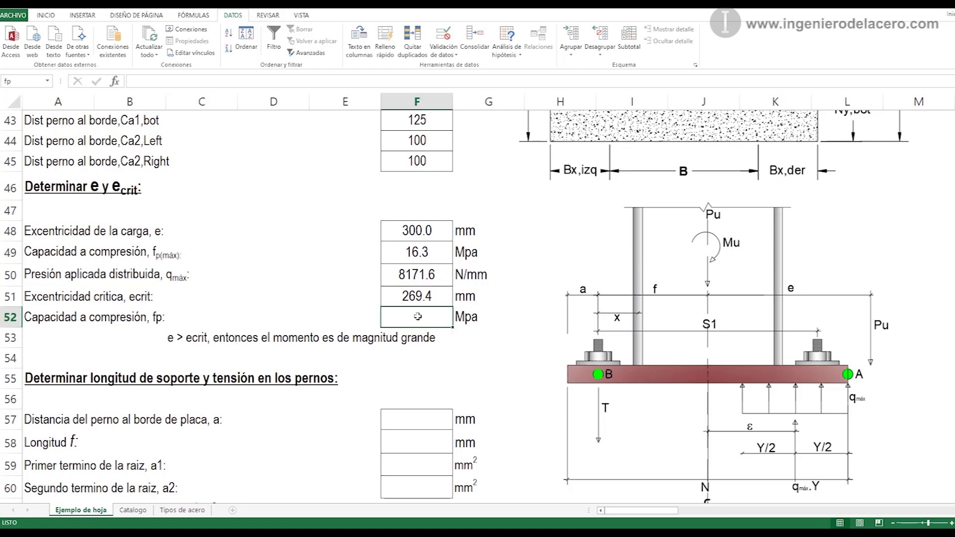
Step: Calculate the compression capacity fp in cell F52 as =Pu*1000/(B*Y)
type("=")
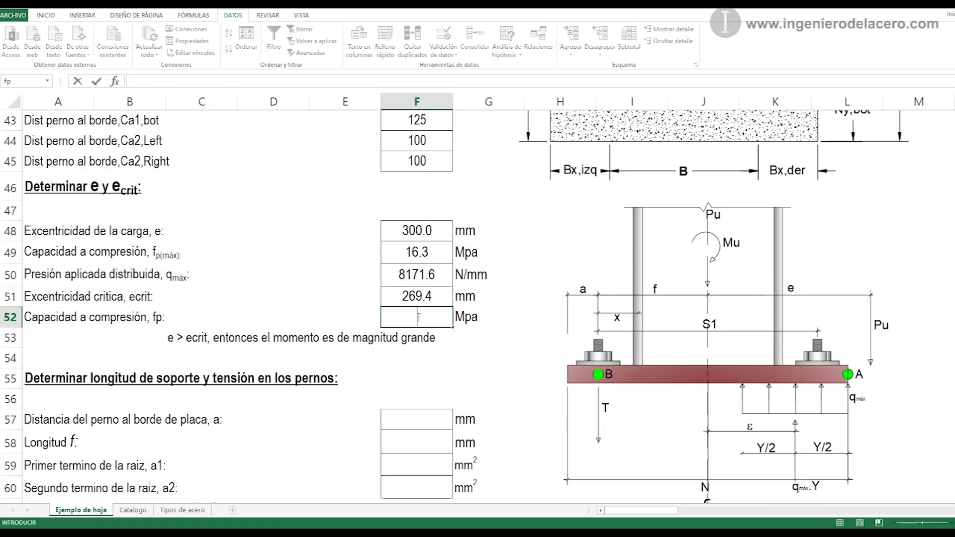
type("=Pu*1000/(B*Y)")
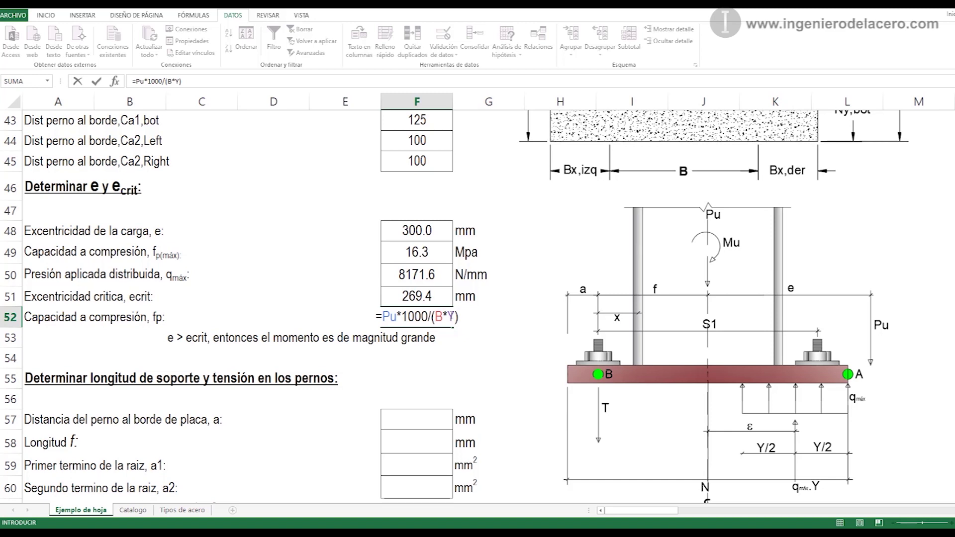
key("Return")
left_click(437, 324)
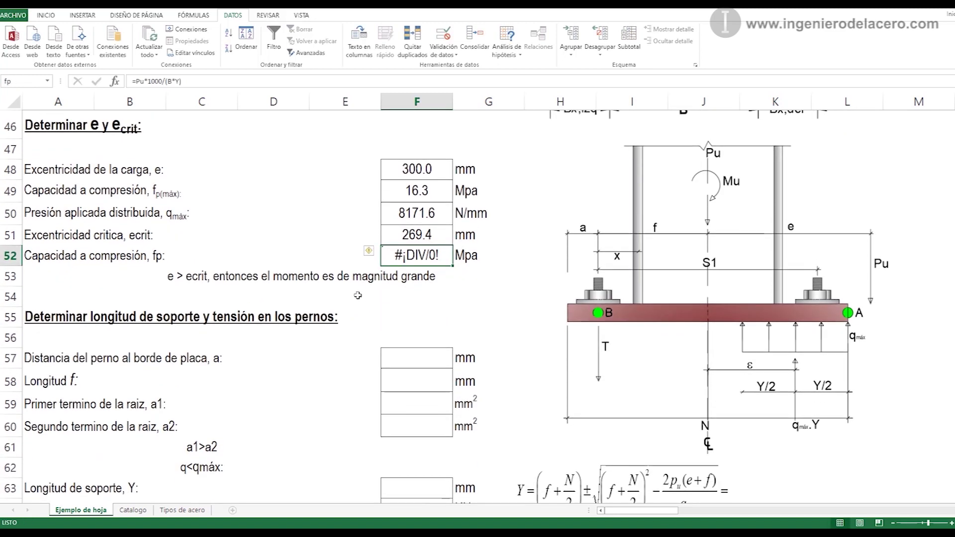
Step: Examine the conditional formula comparing e with ecrit in row 53 and the fp formula's dependence on the support length Y
left_click(258, 272)
double_click(259, 273)
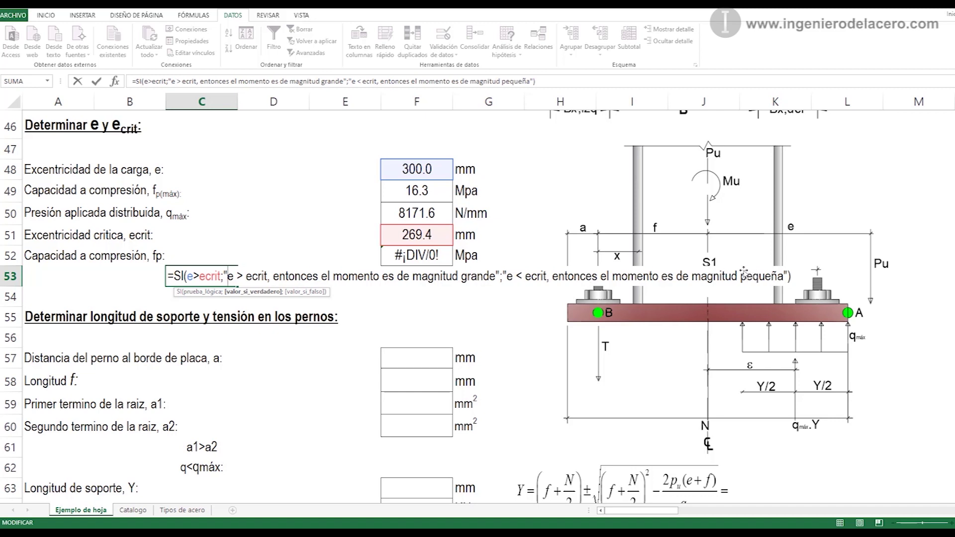
key("Return")
scroll(282, 303, "down", 1)
left_click(282, 302)
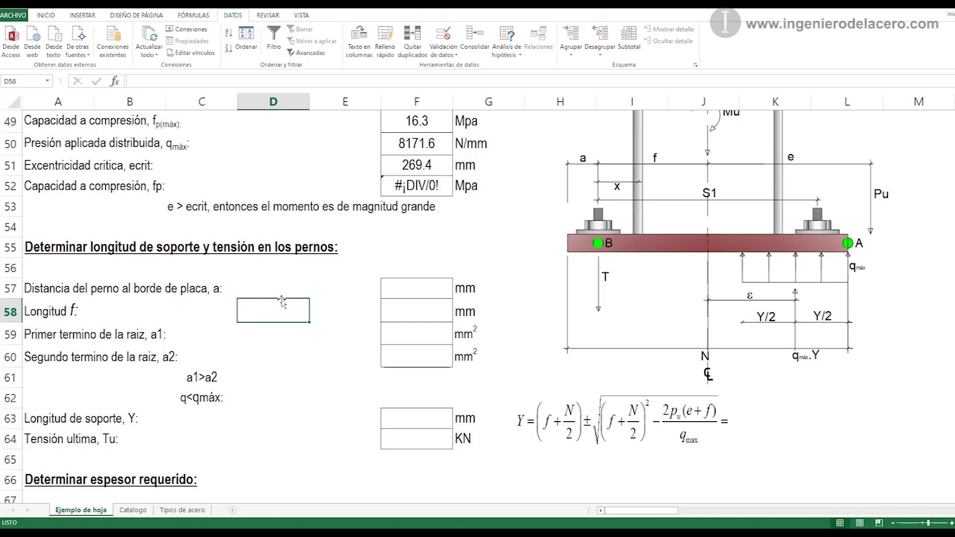
left_click(79, 291)
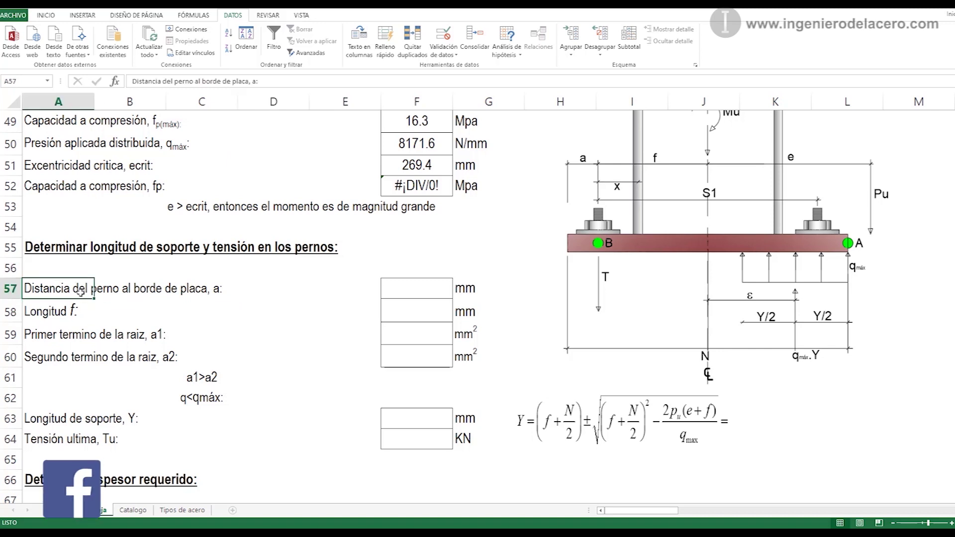
double_click(441, 184)
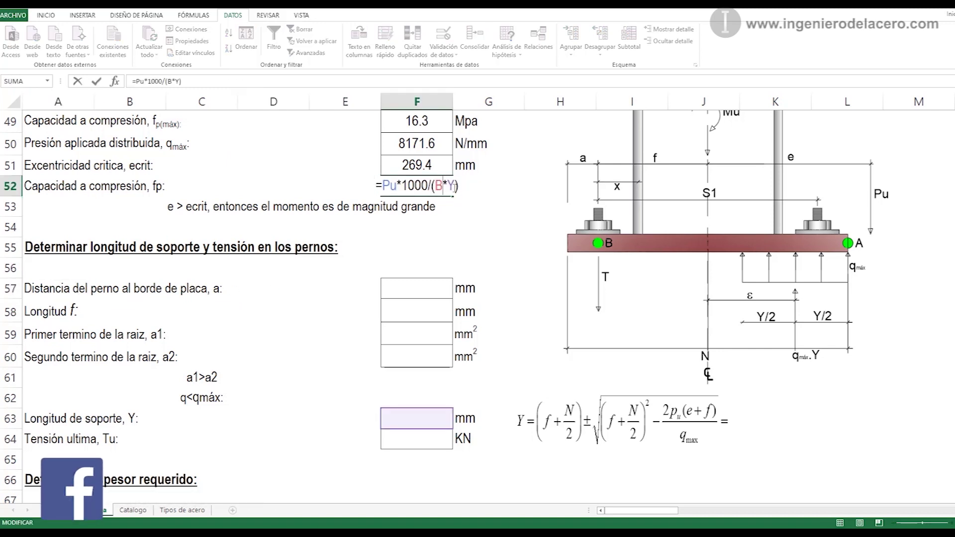
key("Return")
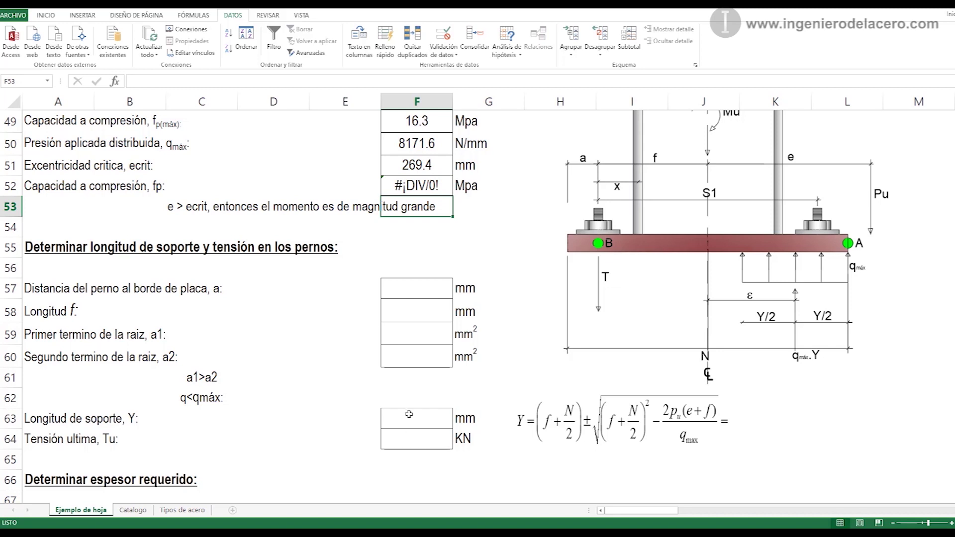
Step: Move the Y equation and the plate diagram slightly lower beside the support length and bolt tension section
mouse_move(594, 433)
left_mouse_down()
mouse_move(396, 339)
mouse_move(582, 386)
mouse_move(608, 426)
left_mouse_up()
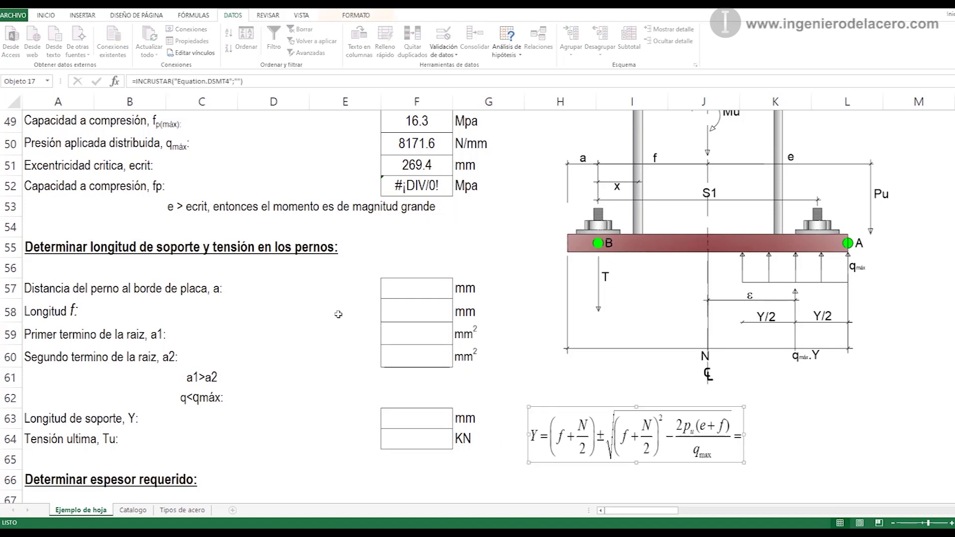
left_click(383, 287)
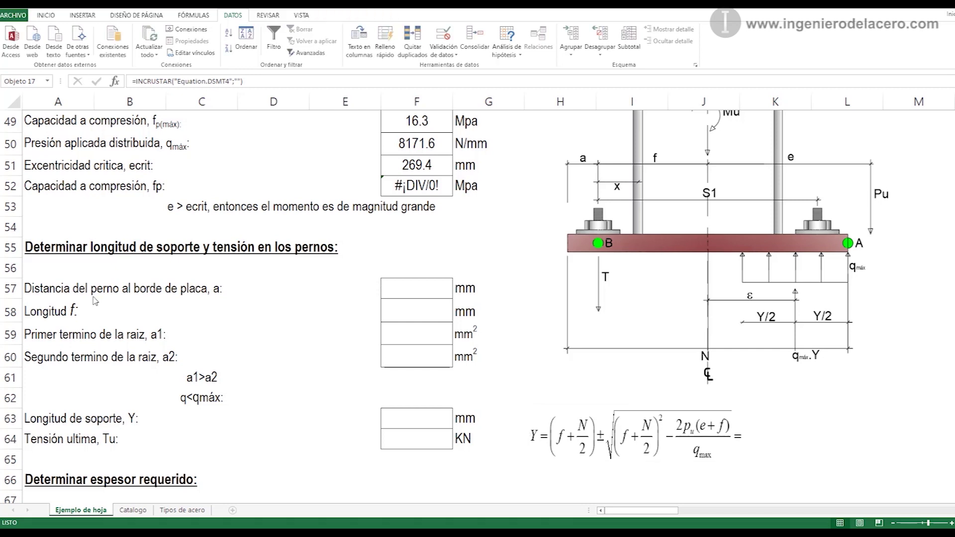
left_click_drag(591, 237, 583, 265)
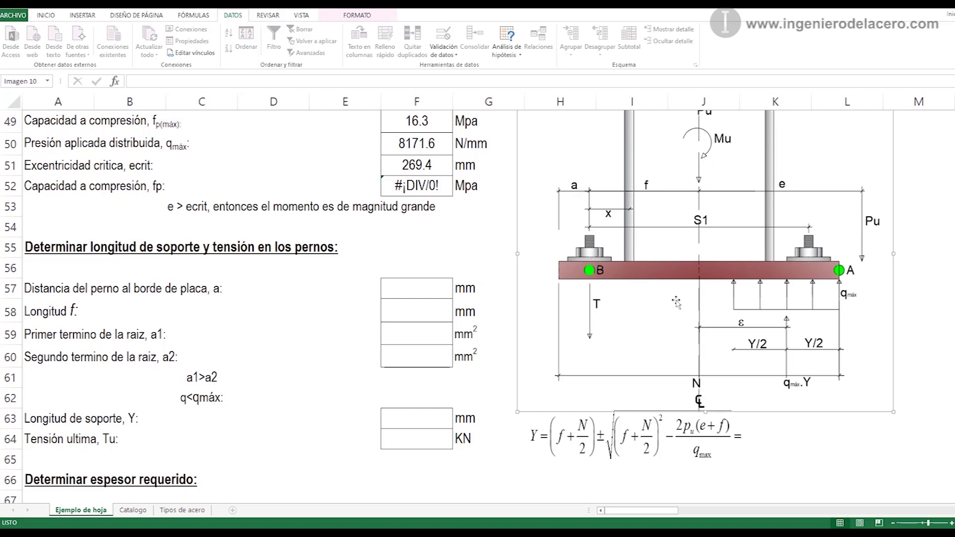
Step: Calculate the distance from bolt to plate edge, a, in cell F57 as =N/2-s1s/2
left_click(430, 290)
type("=N/2-s1s/2")
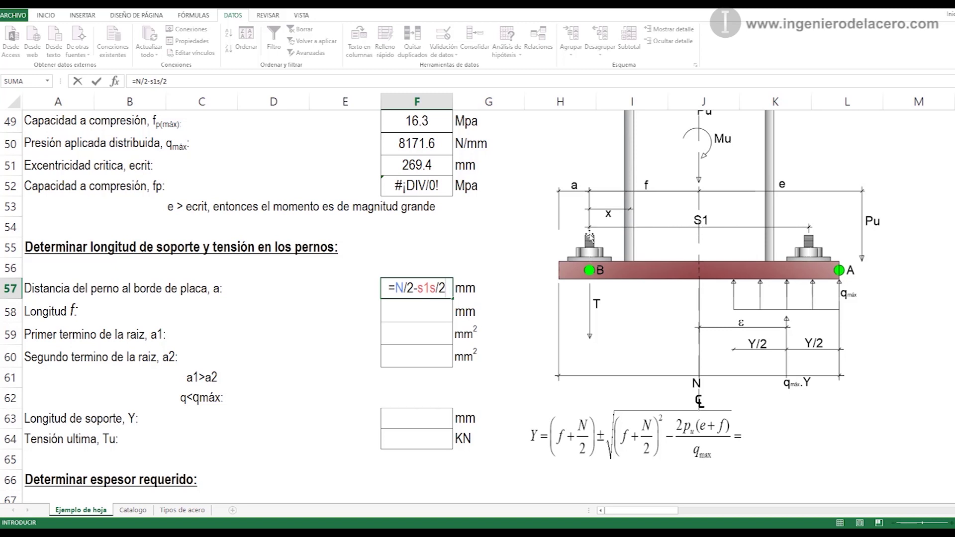
left_click(425, 317)
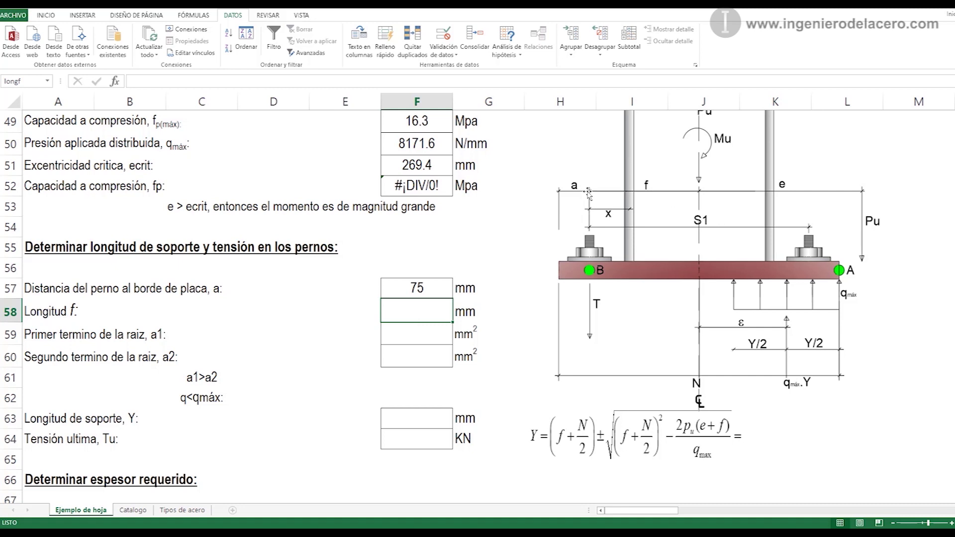
Step: Calculate the length f in cell F58 as =N/2-a
left_click_drag(696, 198, 700, 209)
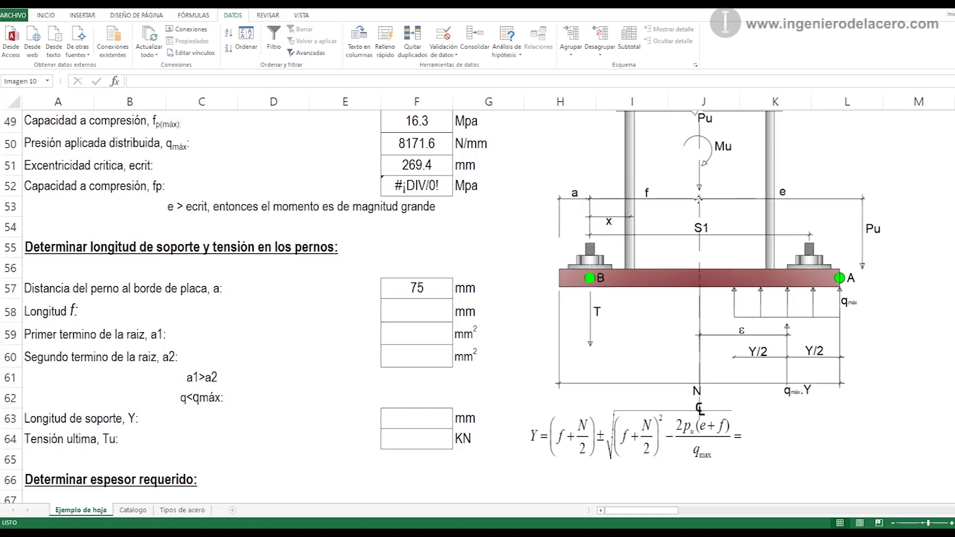
left_click(417, 333)
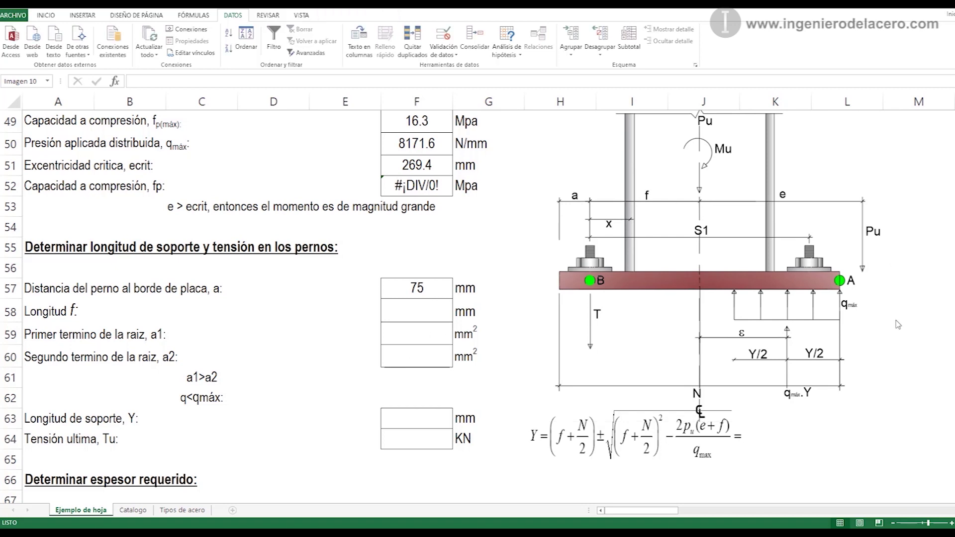
left_click(423, 313)
type("=N/2-a")
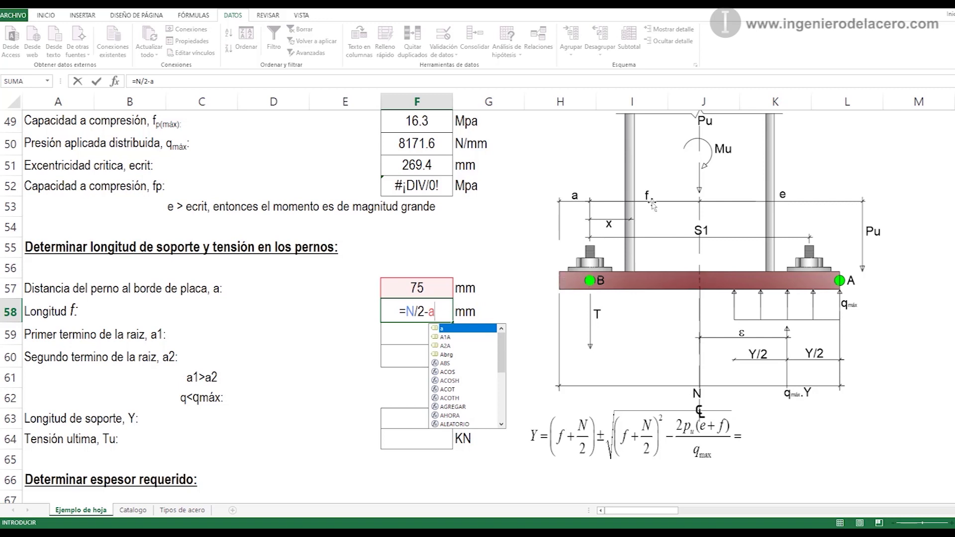
left_click(557, 279)
Step: Move the plate diagram upward and place the Y equation just beneath it
left_click_drag(558, 279, 560, 199)
left_click_drag(712, 180, 715, 192)
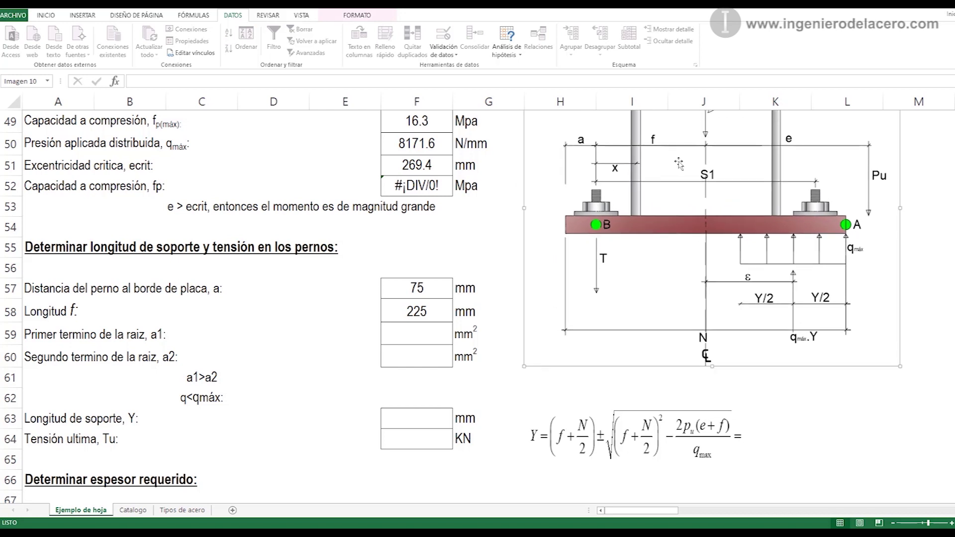
left_click(675, 435)
left_click_drag(675, 435, 658, 380)
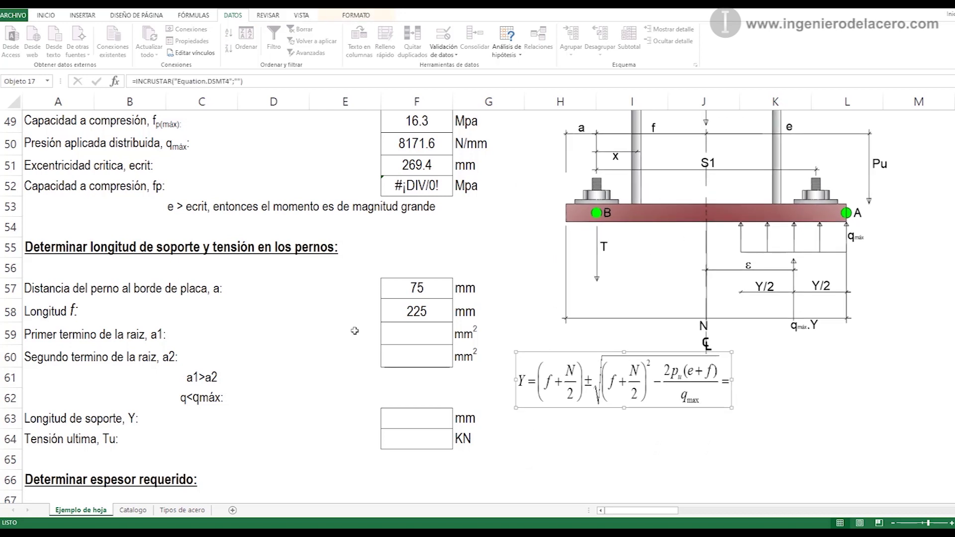
Step: Shift the Y equation slightly and calculate the first root term a1 in cell F59 as =(longf+(N/2))^2
mouse_move(533, 391)
left_mouse_down()
mouse_move(512, 390)
mouse_move(520, 391)
left_mouse_up()
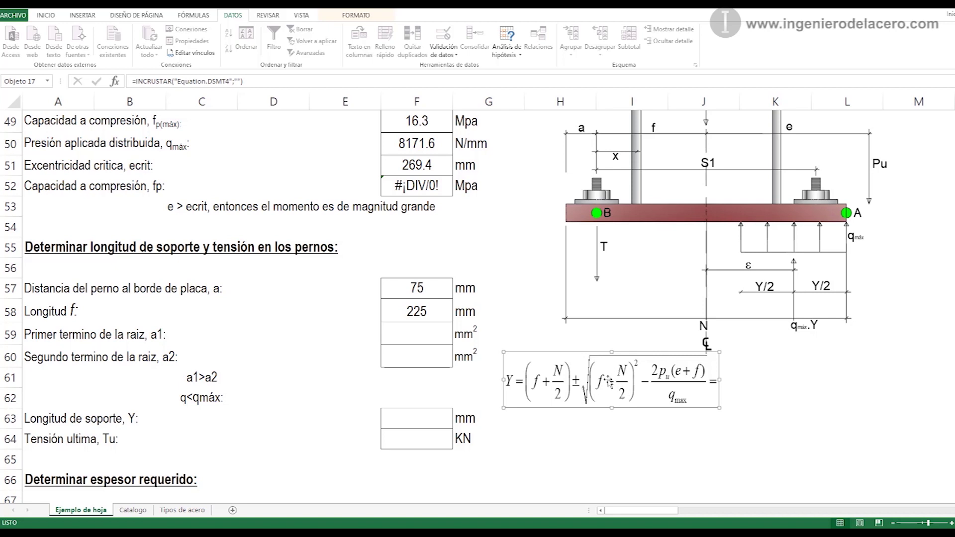
left_click_drag(610, 385, 603, 398)
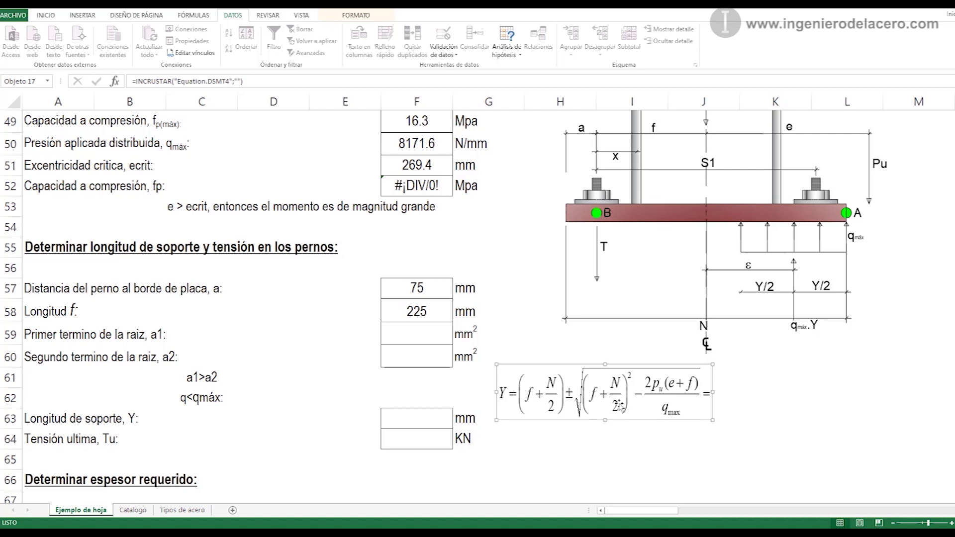
type("=(longf+(N/2))^2")
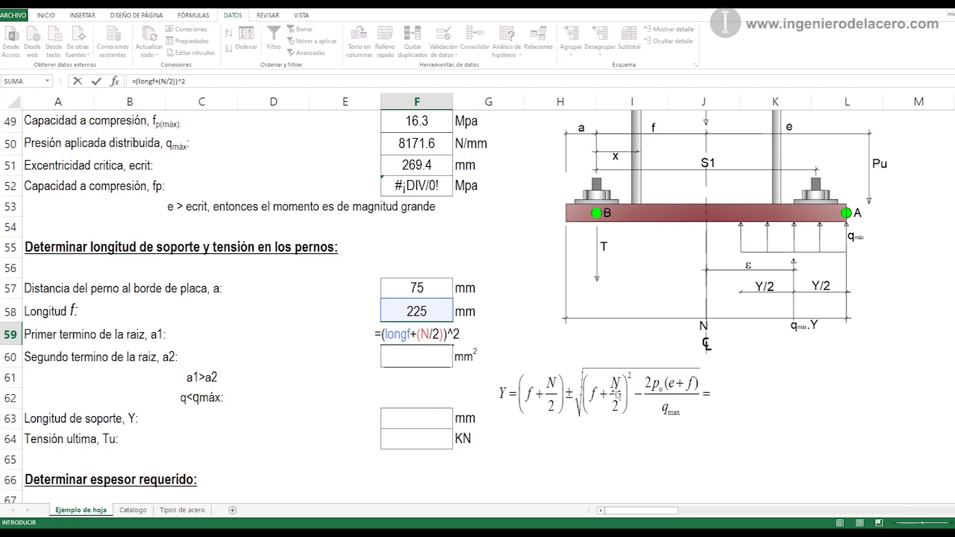
key("Return")
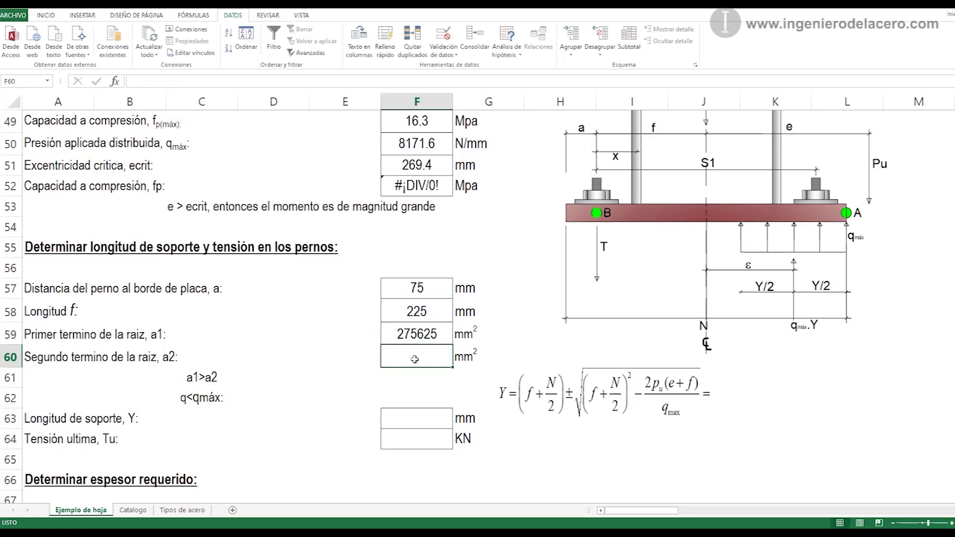
Step: Calculate the second root term a2 in cell F60 as =(2*(Pu*1000)*(e+longf))/(qmáx)
double_click(435, 359)
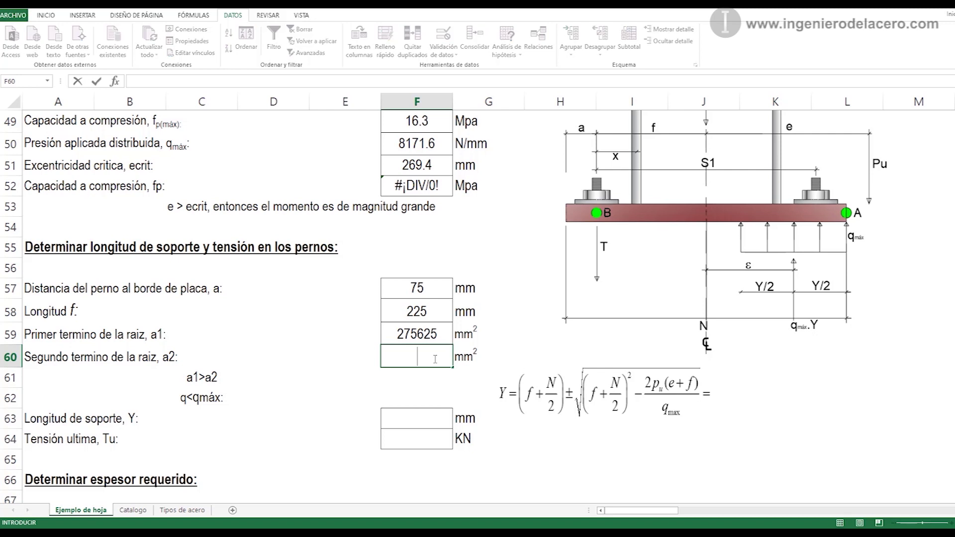
type("=(2*(Pu*1000)*(e+longf))/(qmáx)")
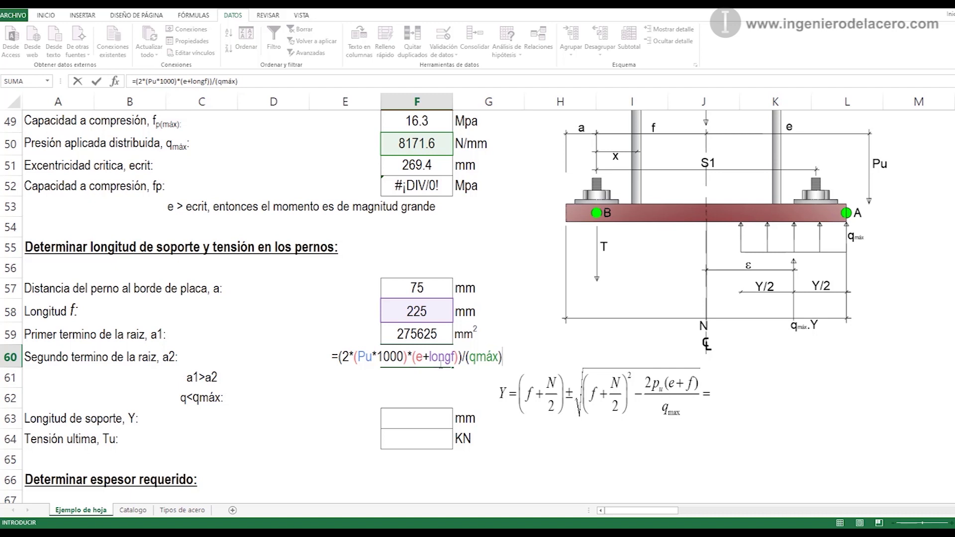
key("Return")
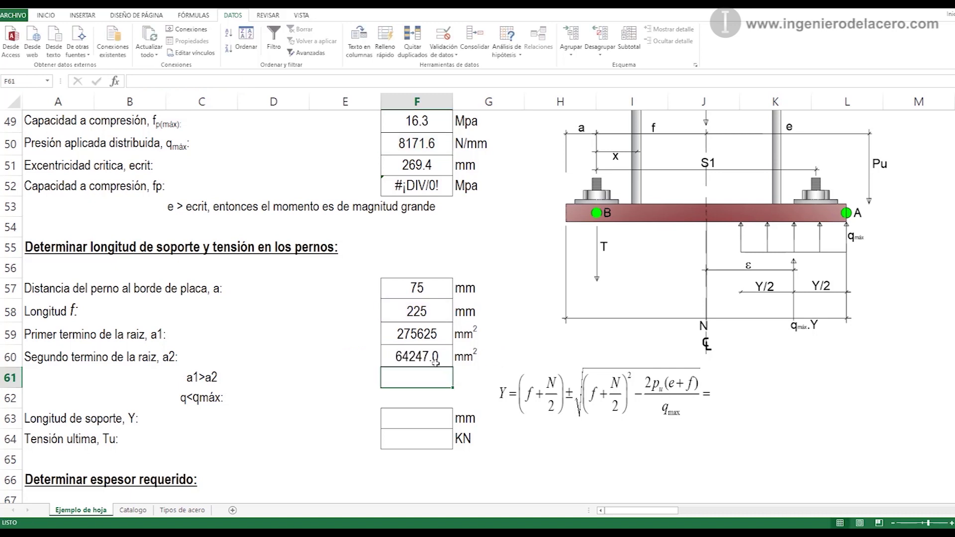
Step: Add the a1>a2 check in cell D61 as =SI(F59>F60;1;0)
left_click(248, 376)
type("=SI(F59>F60;1;0)")
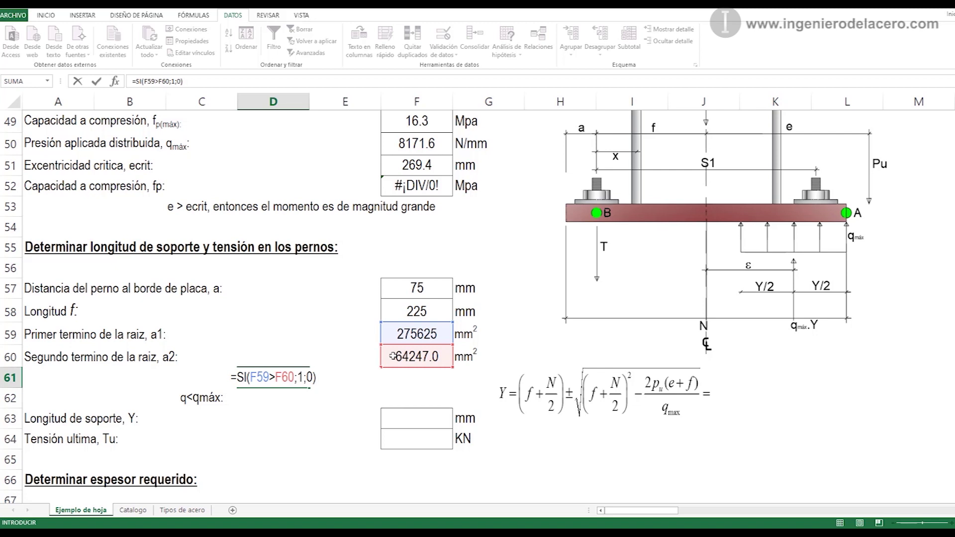
key("Return")
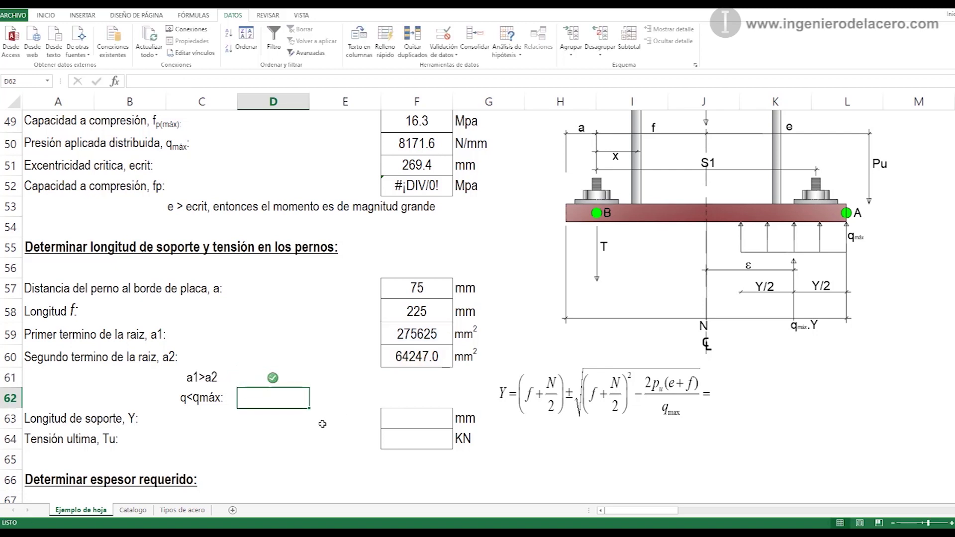
Step: Add the q<qmáx check in cell D62 as =SI(((Pu*1000)/Y)<qmáx;1;0)
left_click(299, 379)
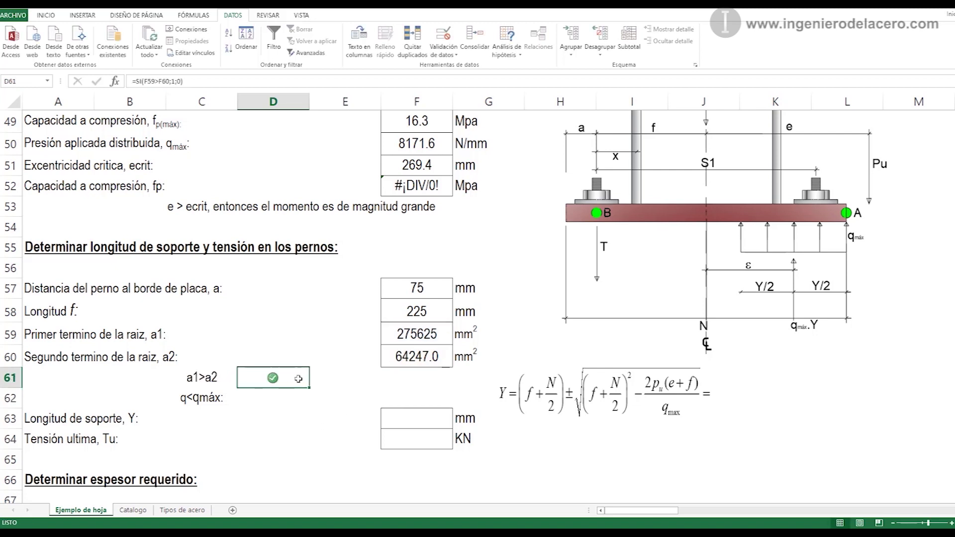
double_click(279, 396)
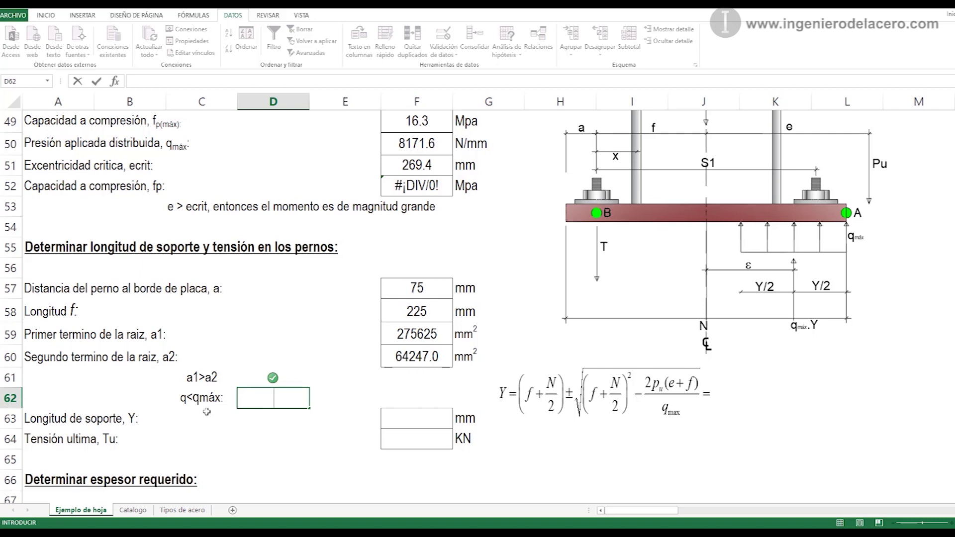
type("=SI(((Pu*1000)/Y)<qmáx;1;0)")
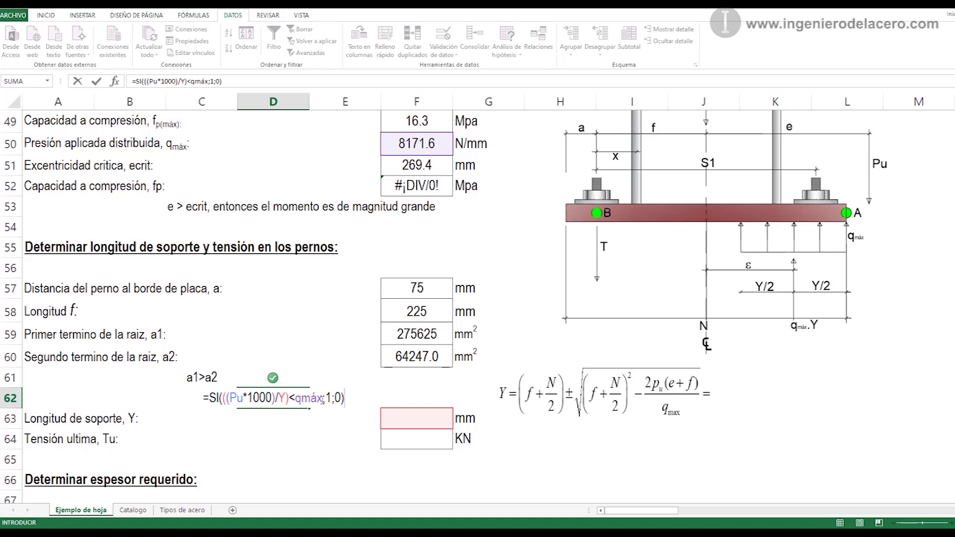
left_click(267, 399)
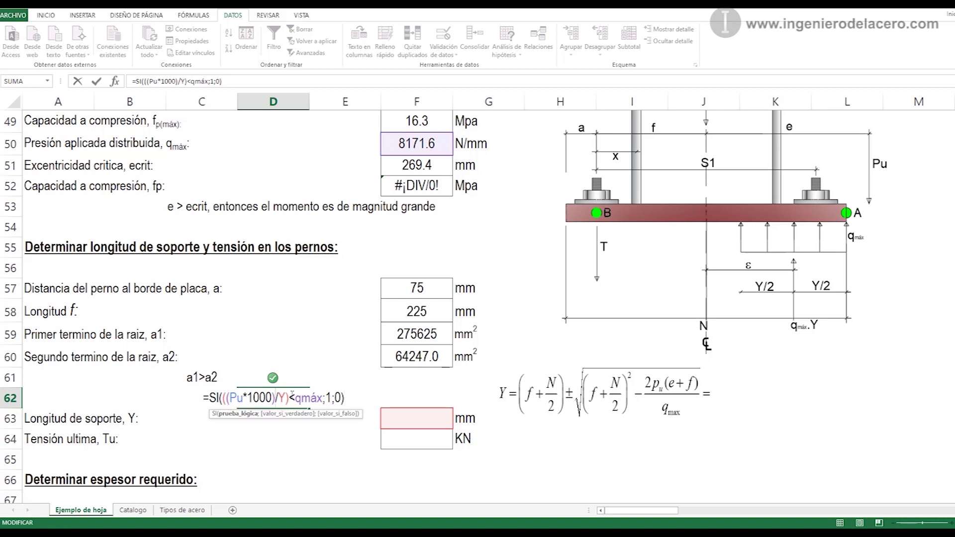
double_click(282, 397)
key("Return")
Step: Calculate support length Y in cell F63 as =SI((C53="e > ecrit, entonces el momento es de magnitud grande");(longf+(N/2))-RAIZ(F59-F60);((N)-(2*e))) and review the dependent cells D62 and F52
left_click(425, 420)
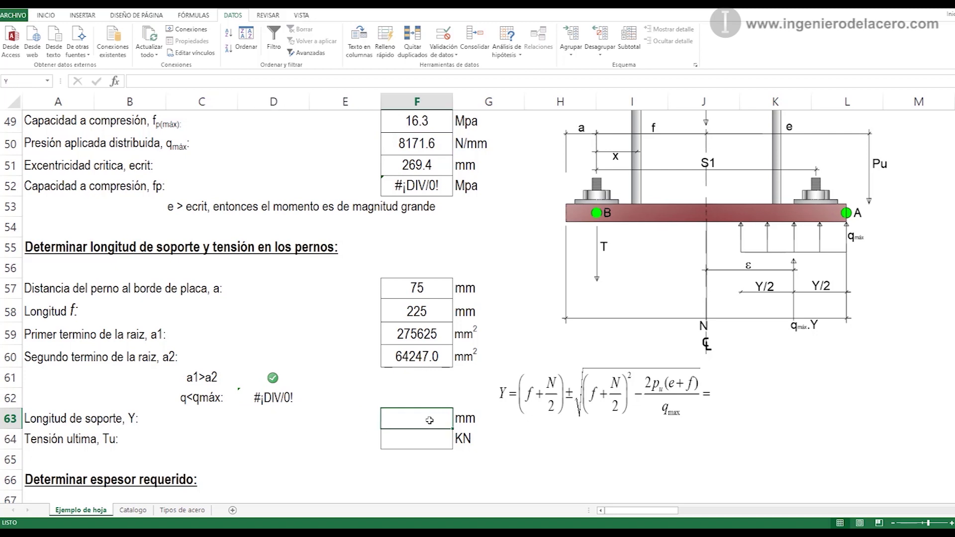
left_click(281, 401)
left_click(444, 194)
left_click(412, 411)
key("F2")
type("=SI((C53=\"e > ecrit, entonces el momento es de magnitud grande\");(longf+(N/2))-RAIZ(F59-F60);((N)-(2*e)))")
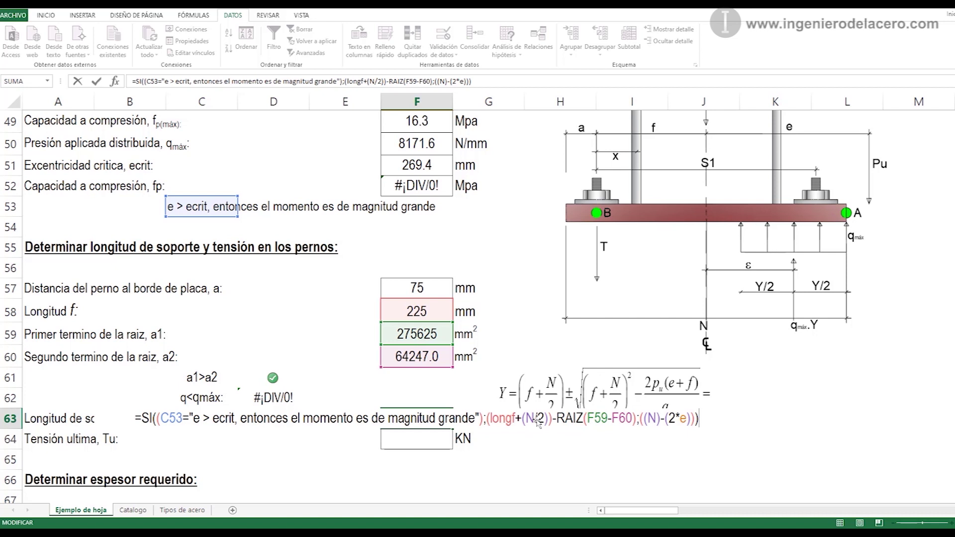
key("Return")
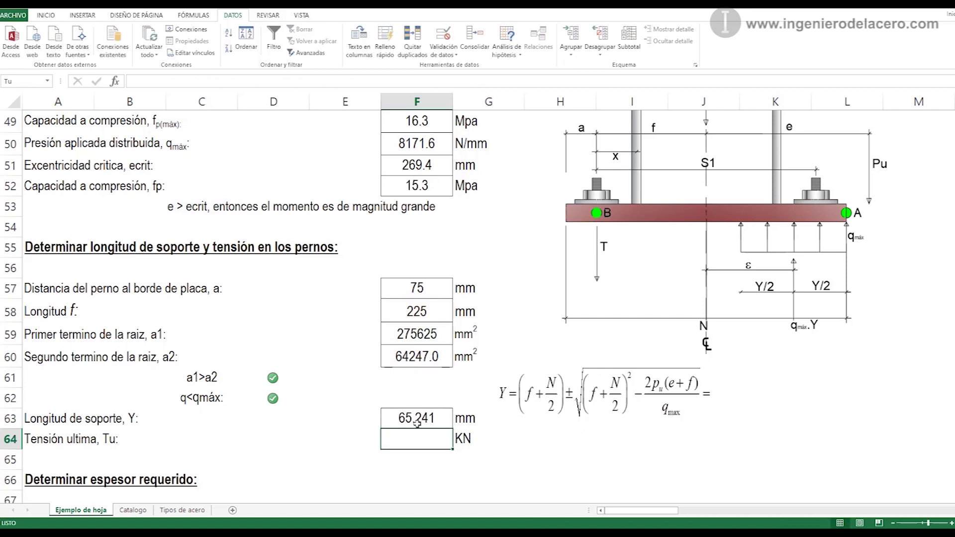
left_click(417, 417)
left_click(271, 399)
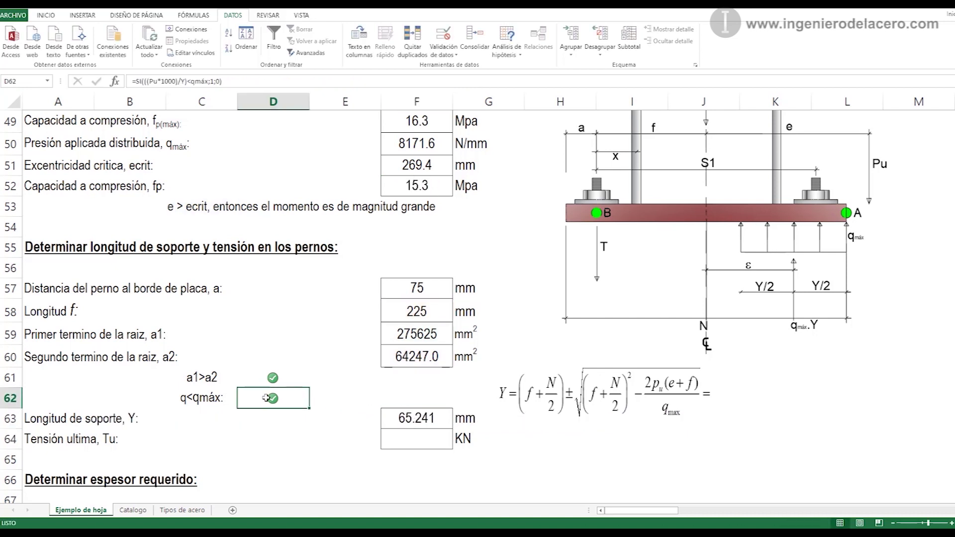
left_click(389, 192)
left_click(417, 418)
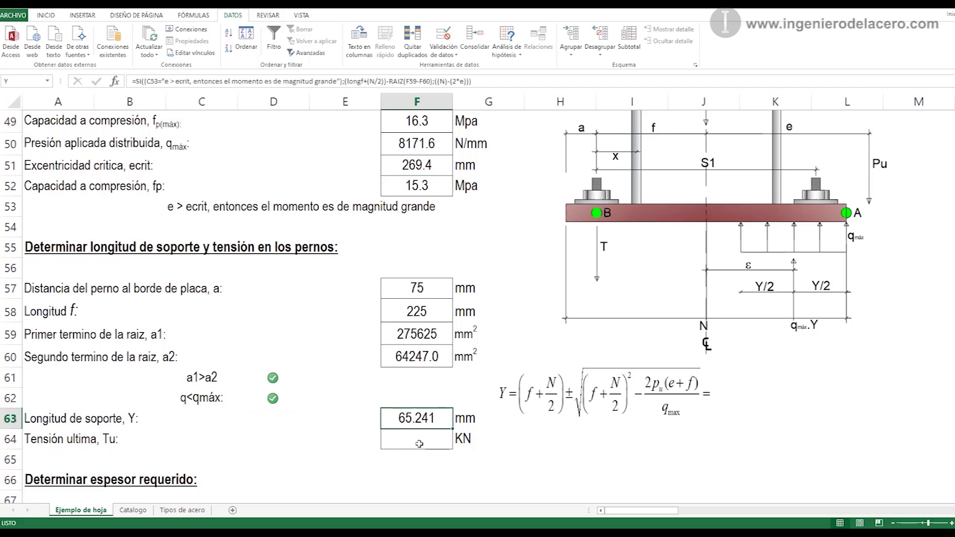
Step: Calculate ultimate tension Tu in cell F64 as =SI((C53="e > ecrit, entonces el momento es de magnitud grande");((qmáx*Y/1000)-Pu);(0))
left_click(419, 443)
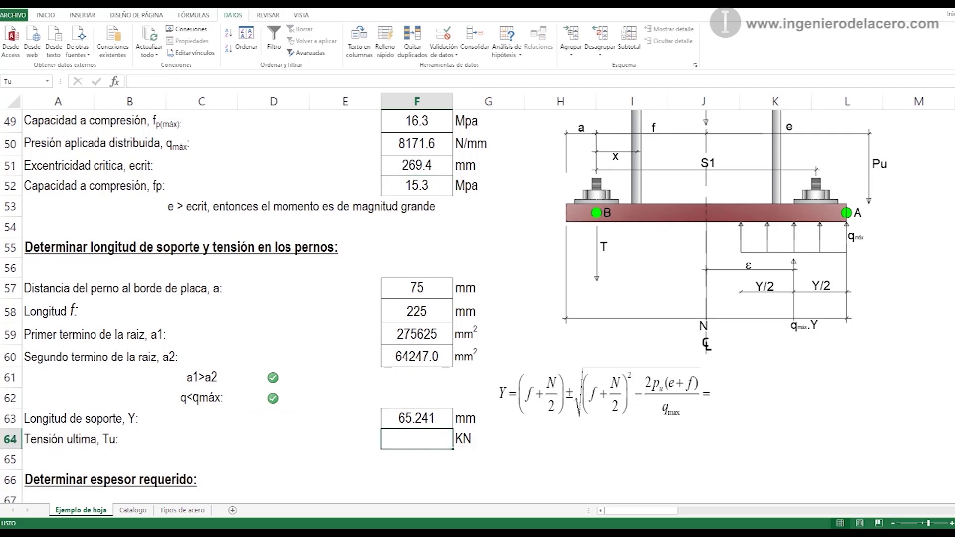
key("F2")
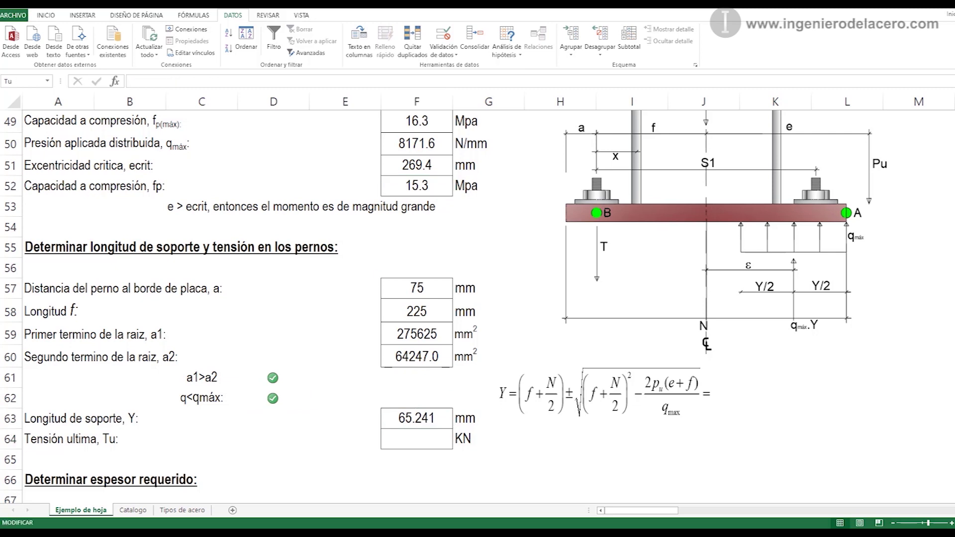
type("=SI((C53=\"e > ecrit, entonces el momento es de magnitud grande\");((qmáx*Y/1000)-Pu);(0))")
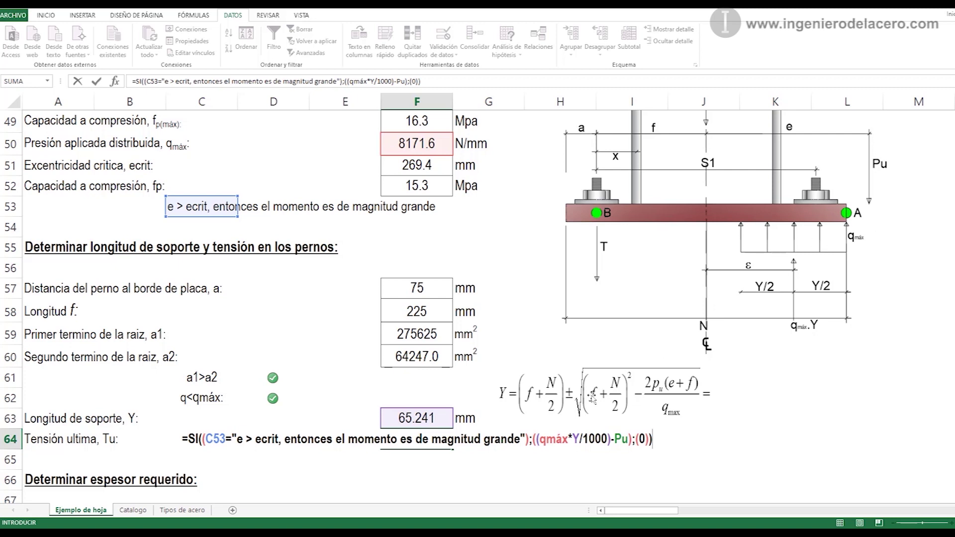
left_click_drag(541, 439, 580, 439)
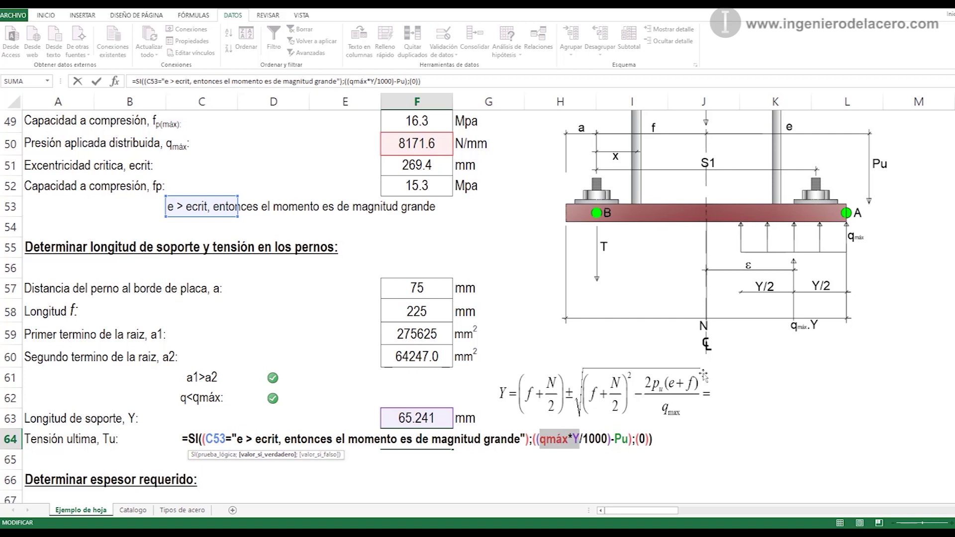
double_click(618, 439)
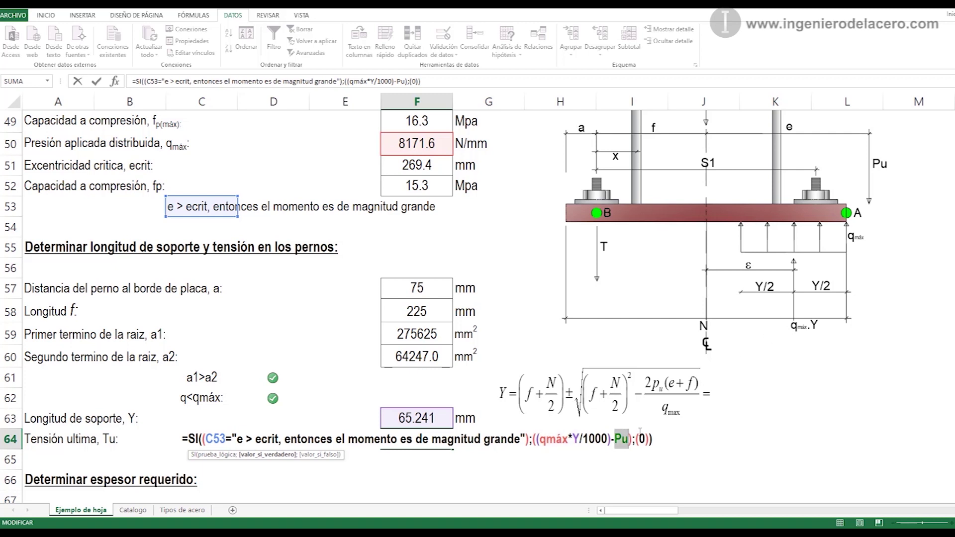
key("Return")
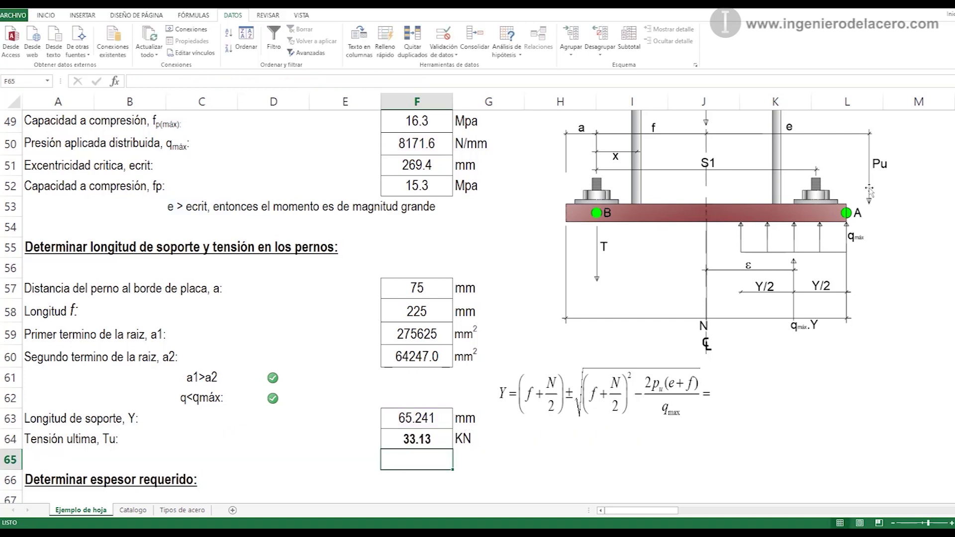
left_click(406, 439)
double_click(406, 439)
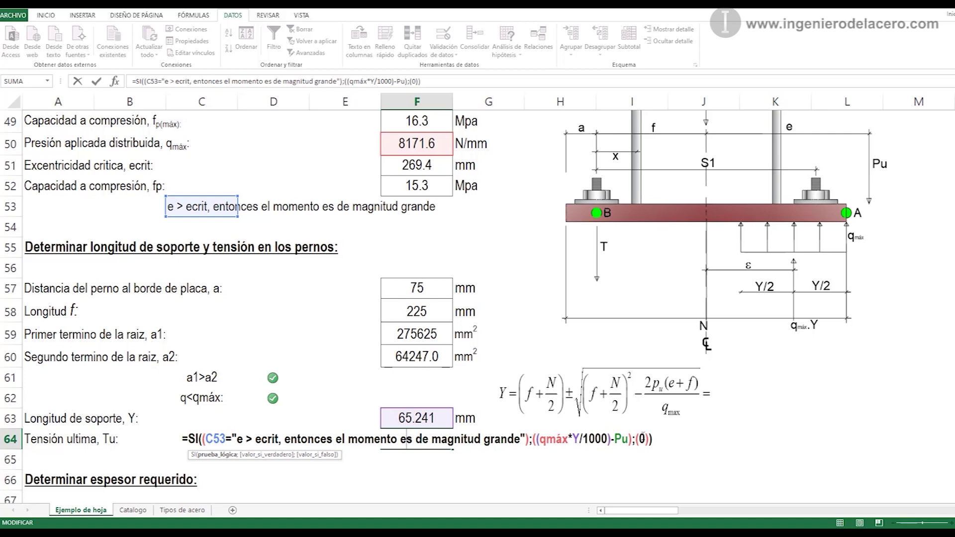
key("Return")
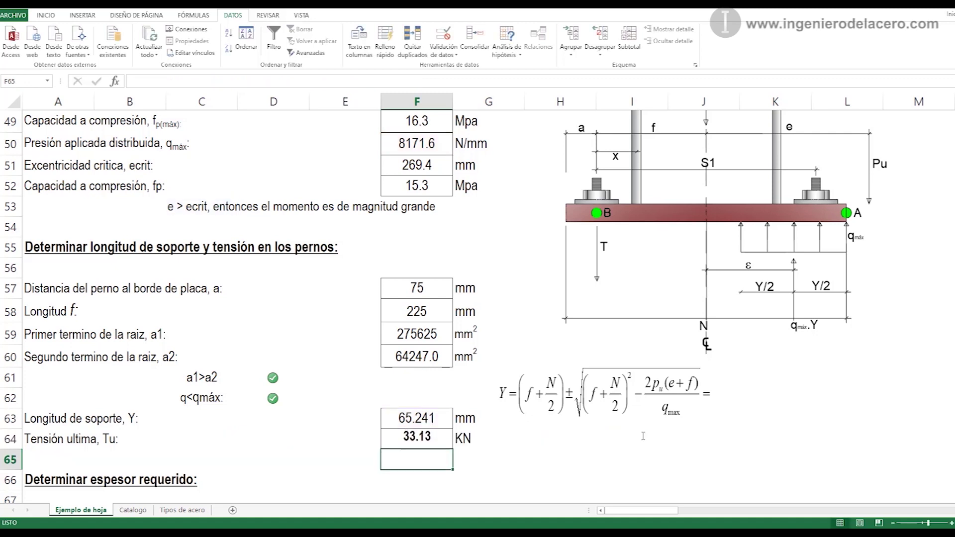
left_click(448, 441)
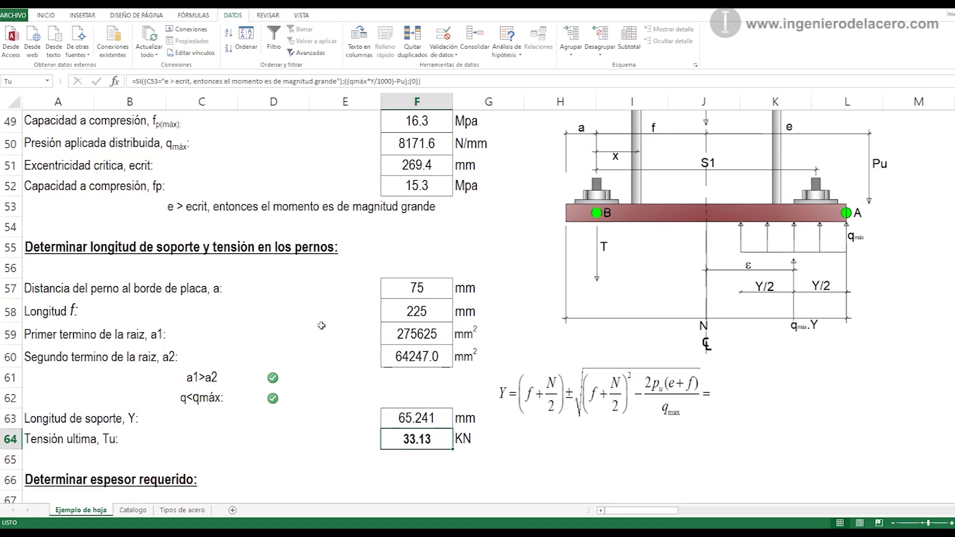
Step: Calculate cantilever length m in cell F68 of the required thickness section as =(N-(0.95*d))/2
scroll(398, 422, "down", 1)
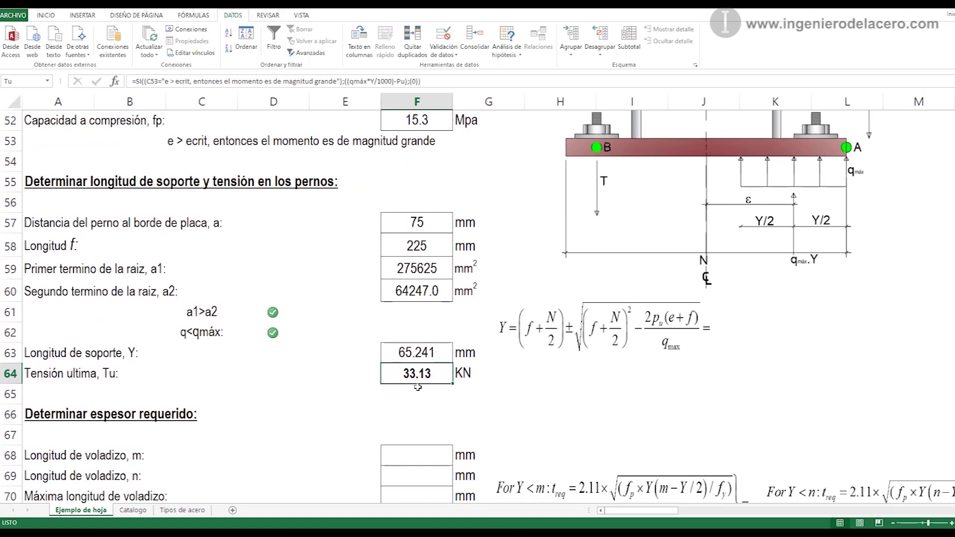
scroll(463, 389, "up", 1)
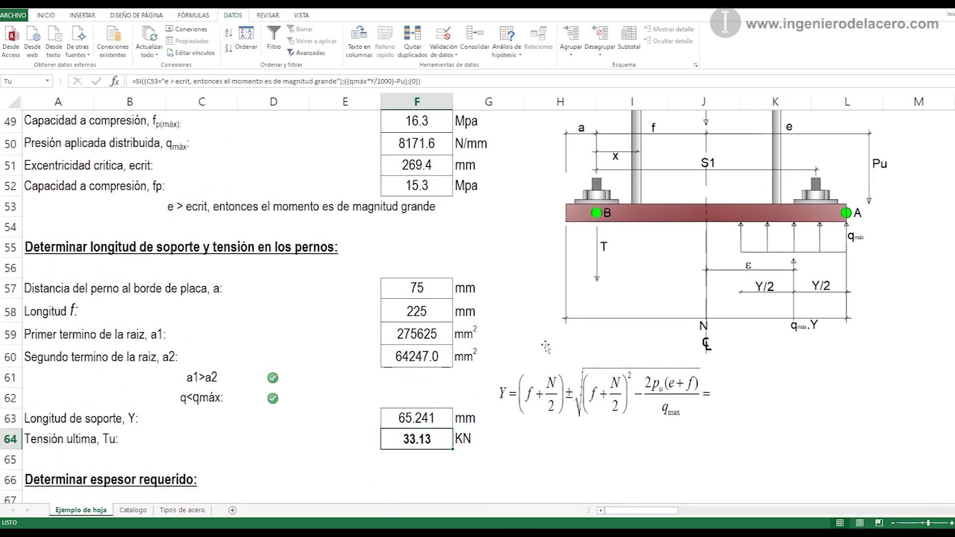
scroll(472, 445, "down", 5)
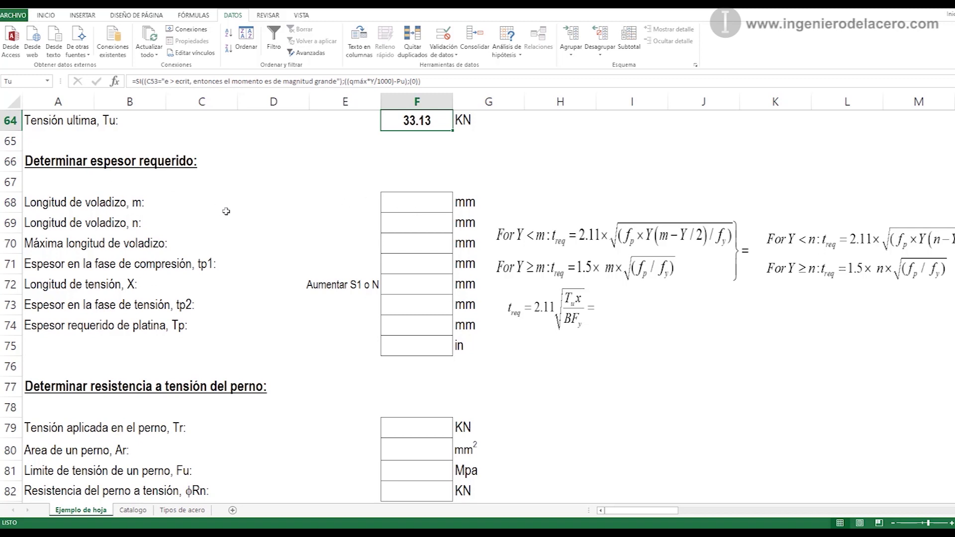
left_click(409, 185)
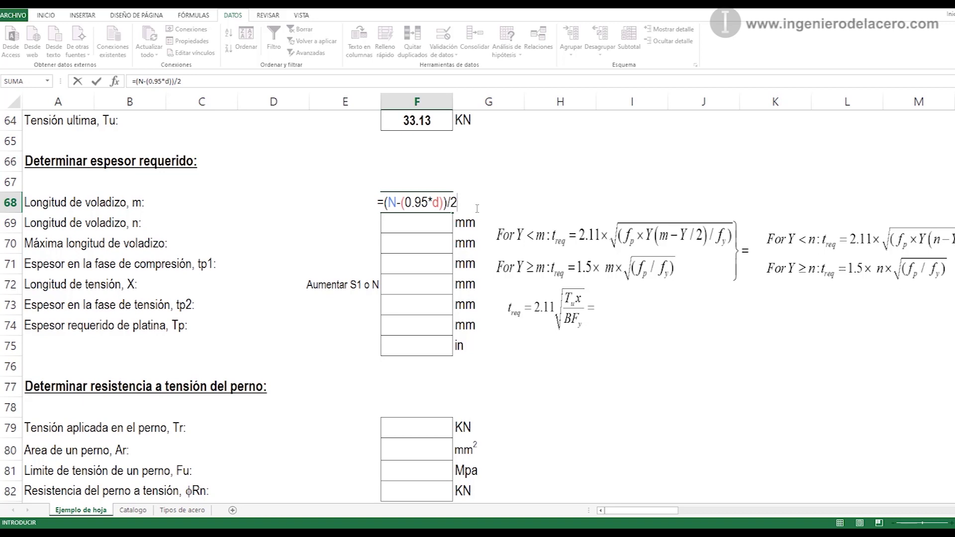
key("Return")
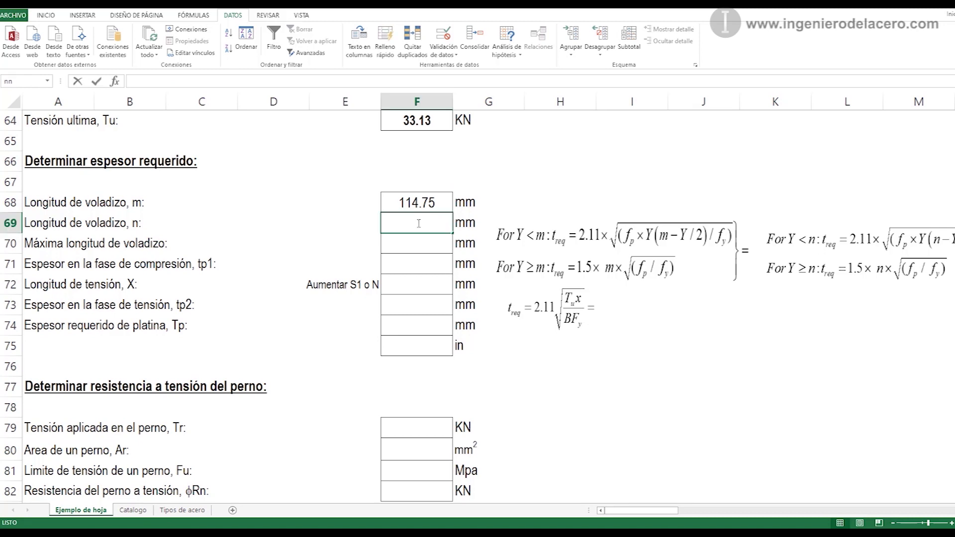
Step: Enter 130 as cantilever length n in cell F69
double_click(419, 224)
type("130")
key("Return")
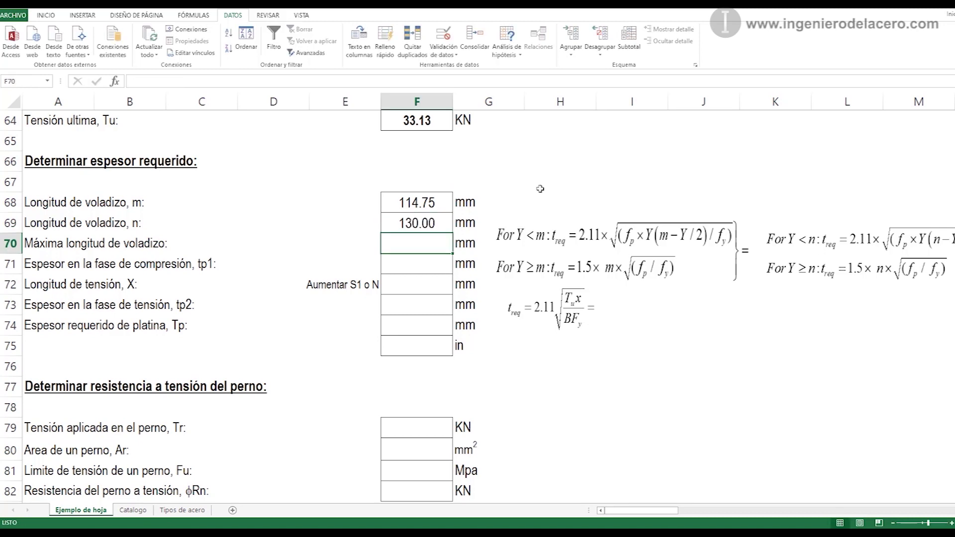
Step: Calculate the maximum cantilever length in cell F70 with the MAX function over the range F68:F69
key("F2")
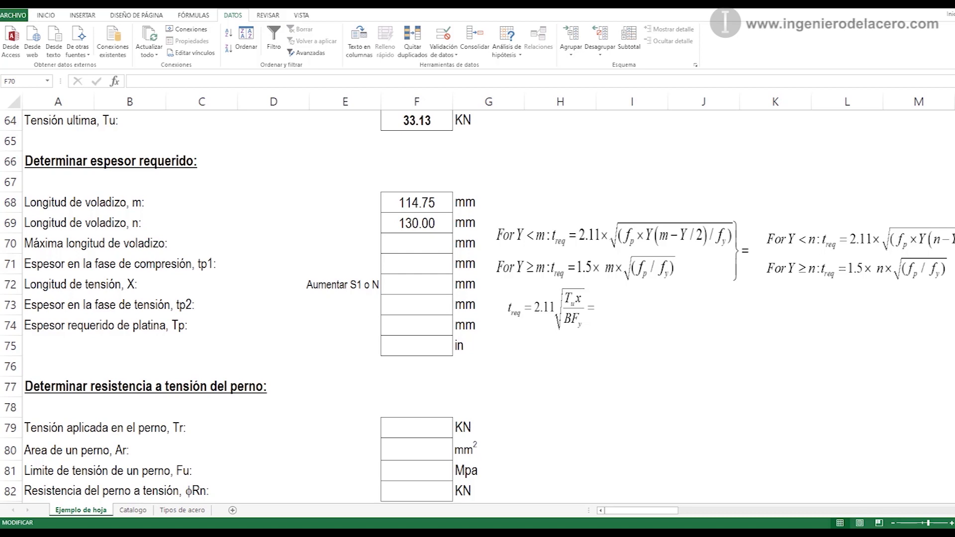
key("Escape")
double_click(405, 243)
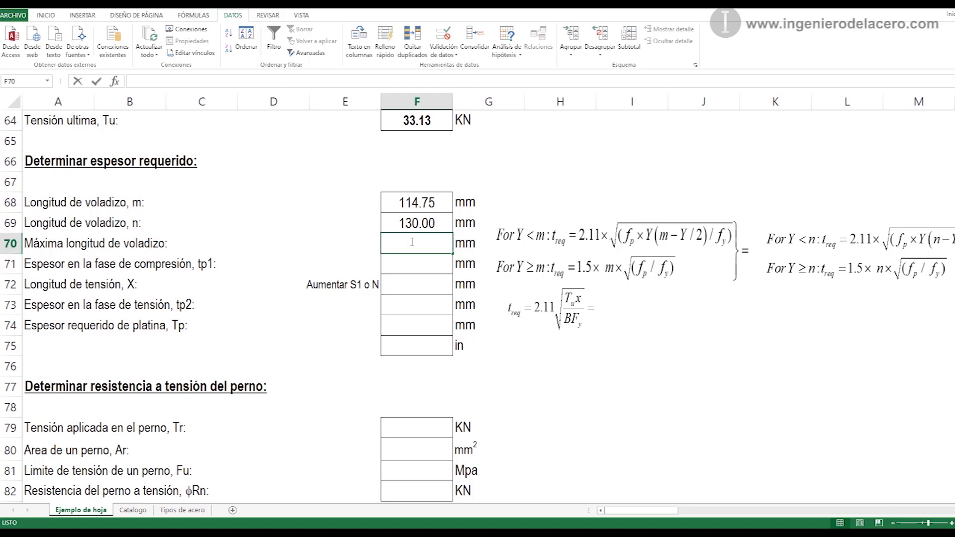
type("=MAX")
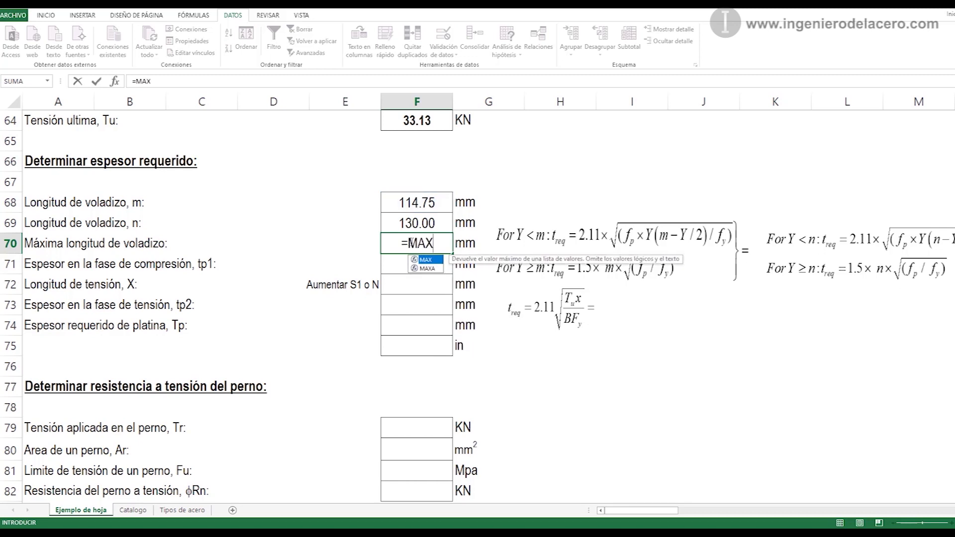
type("(")
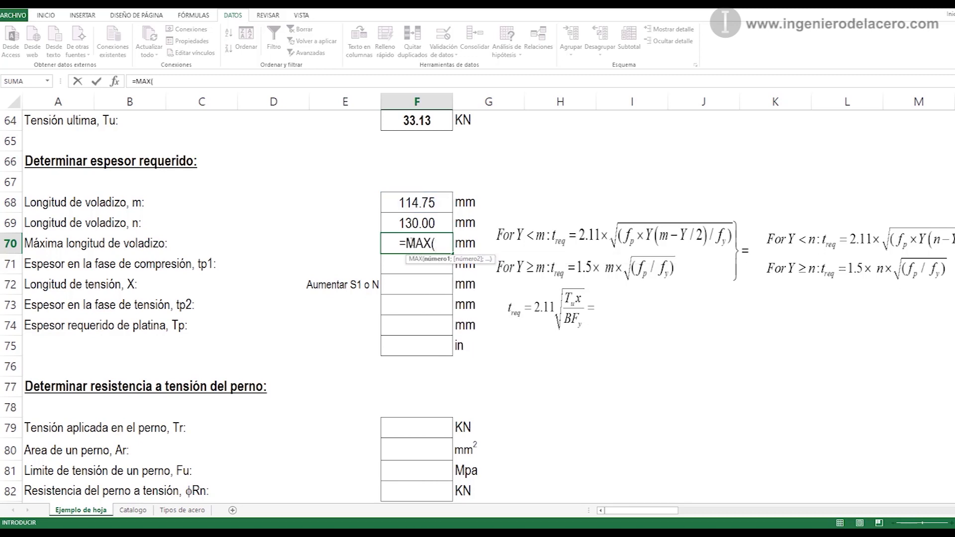
left_click_drag(434, 202, 427, 223)
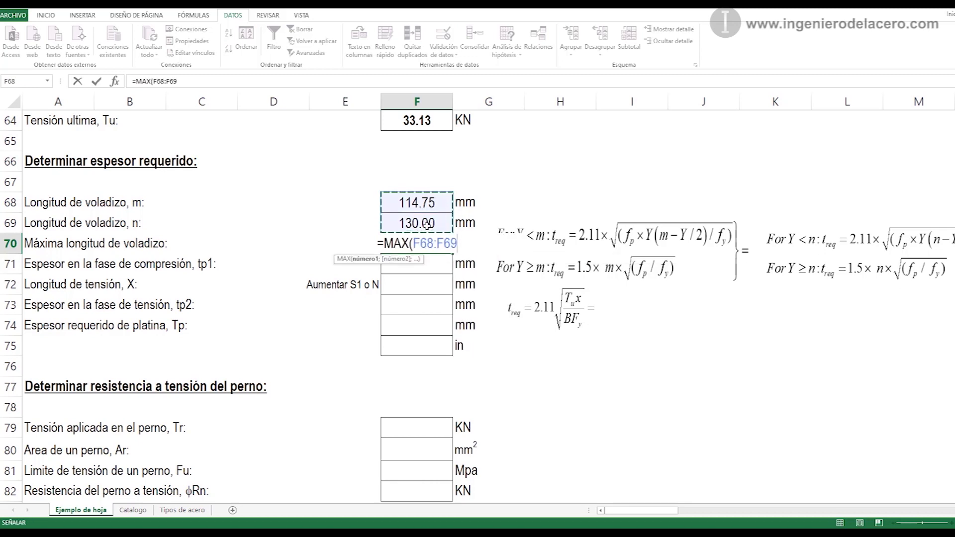
key("Return")
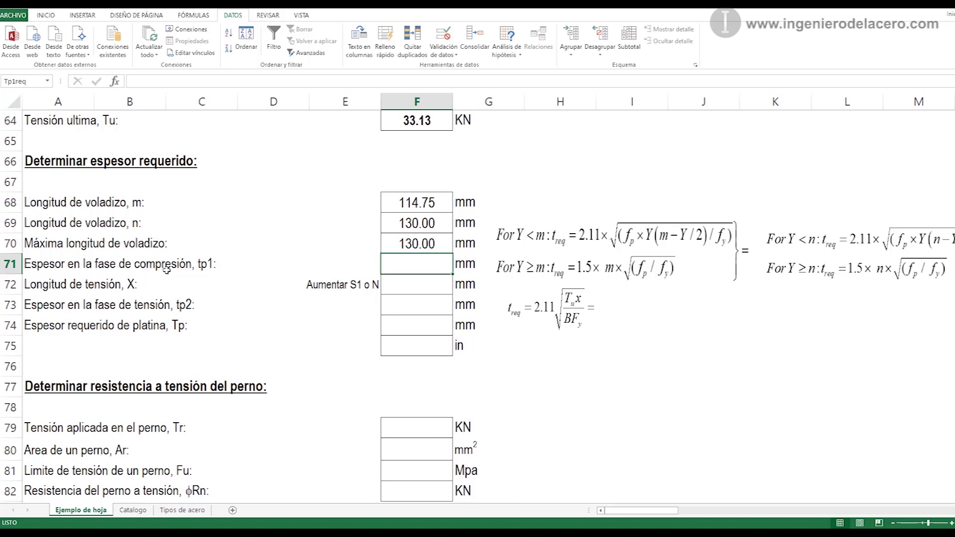
Step: Calculate compression-phase thickness tp1 in cell F71 as =SI(Tu>0;(SI(Y<F70;(2.11*RAIZ((fpmáx*Y*(F70-(Y/2)))/(Fy)));(1.5*F70*RAIZ(fpmáx/Fy))));(SI(Y<F70;(2.11*RAIZ((fp*Y*(F70-(Y/2)))/(Fy)));(1.5*F70*RAIZ(fp/Fy)))))
double_click(417, 264)
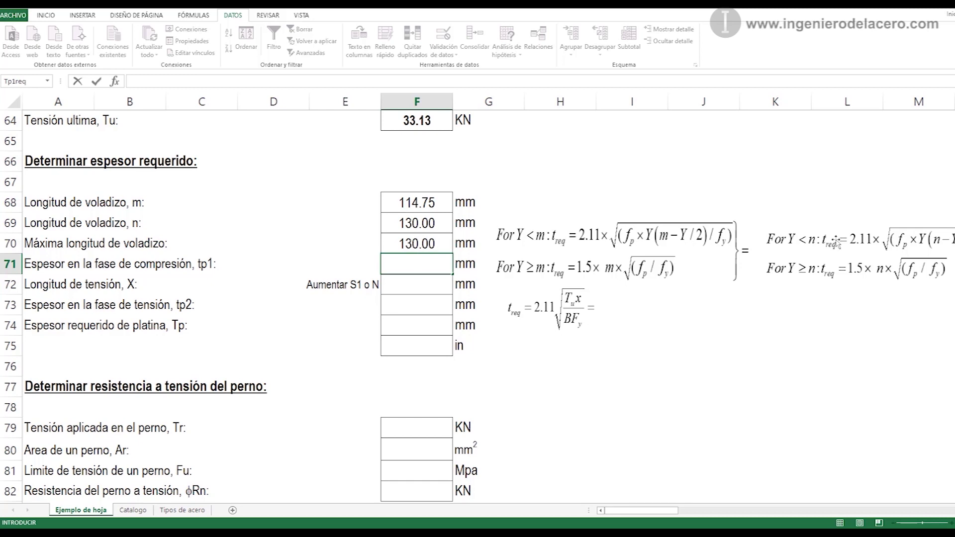
type("=SI(Tu>0;(SI(Y<F70;(2.11*RAIZ((fpmáx*Y*(F70-(Y/2)))/(Fy)));(1.5*F70*RAIZ(fpmáx/Fy))));(SI(Y<F70;(2.11*RAIZ((fp*Y*(F70-(Y/2)))/(Fy)));(1.5*F70*RAIZ(fp/Fy)))))")
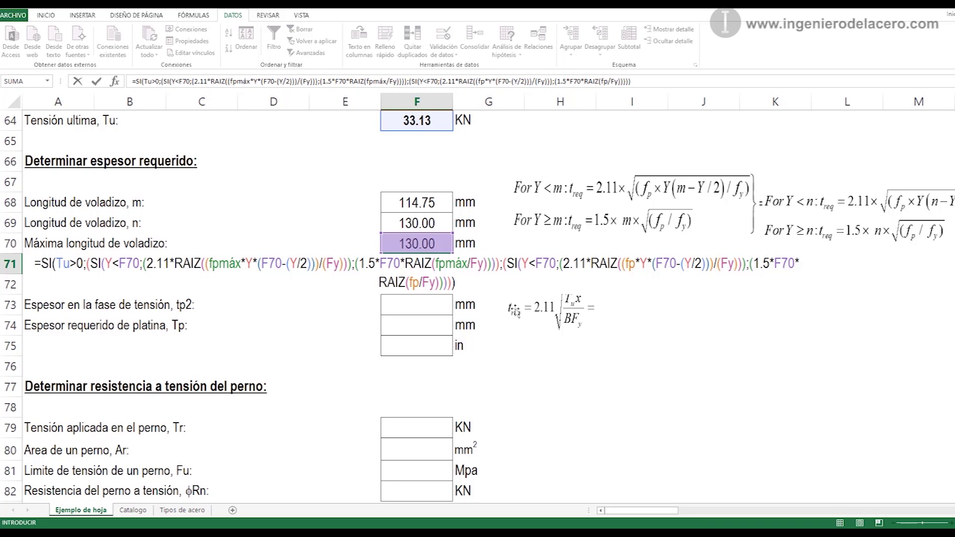
key("Return")
left_click(415, 264)
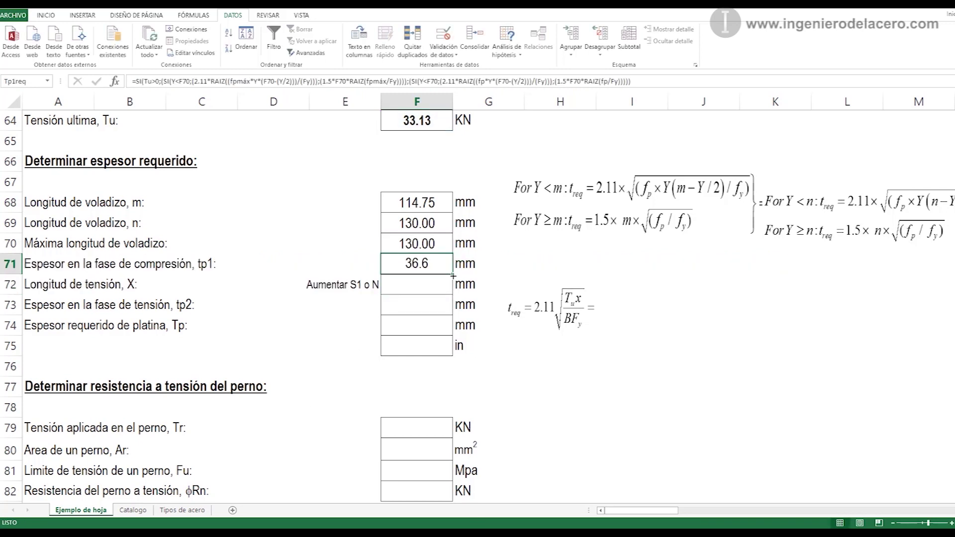
Step: Calculate tension length X in cell F72 as =SI((C53="e > ecrit, entonces el momento es de magnitud grande");(N/2)-(d/2)-a;" ")
left_click(428, 282)
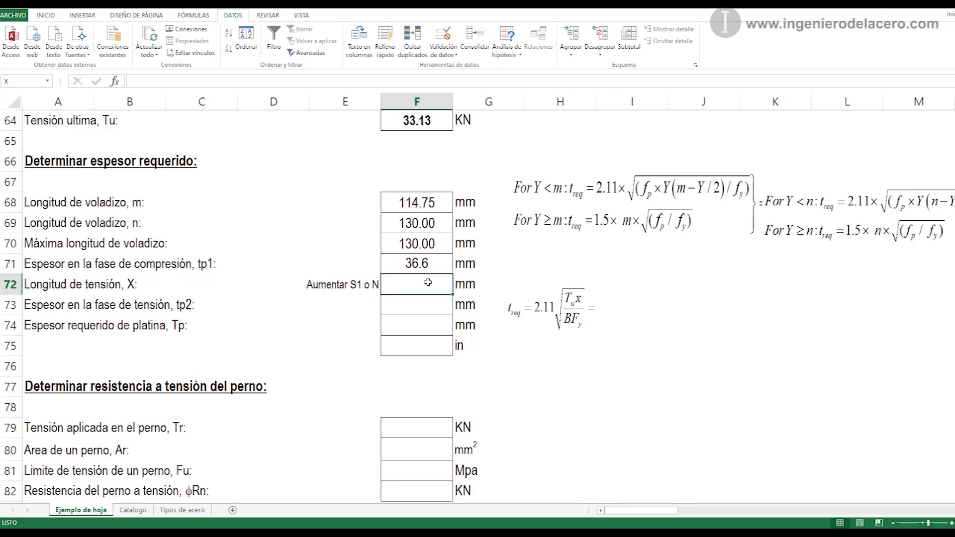
left_click(54, 285)
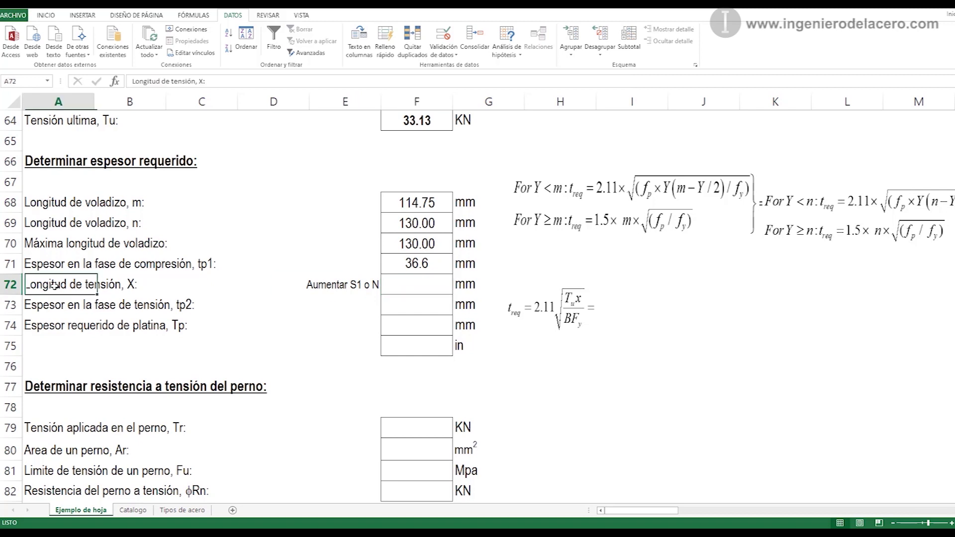
double_click(390, 284)
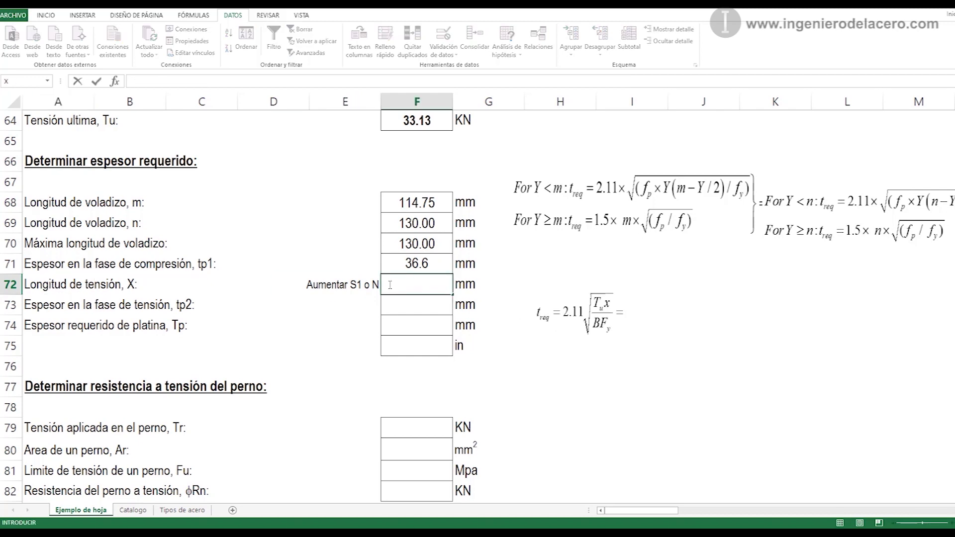
type("=SI((C53=\"e > ecrit, entonces el momento es de magnitud grande\");(N/2)-(d/2)-a;\" \")")
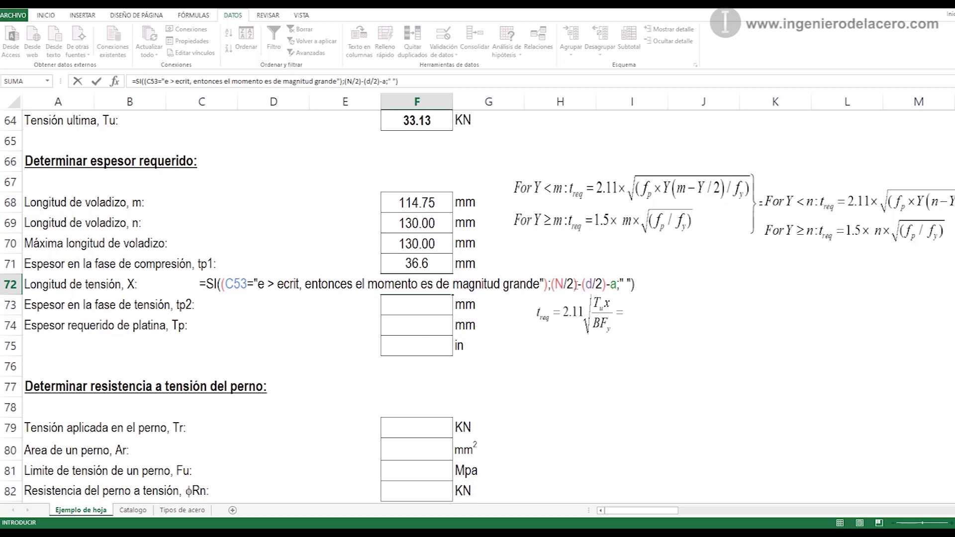
key("ctrl+Return")
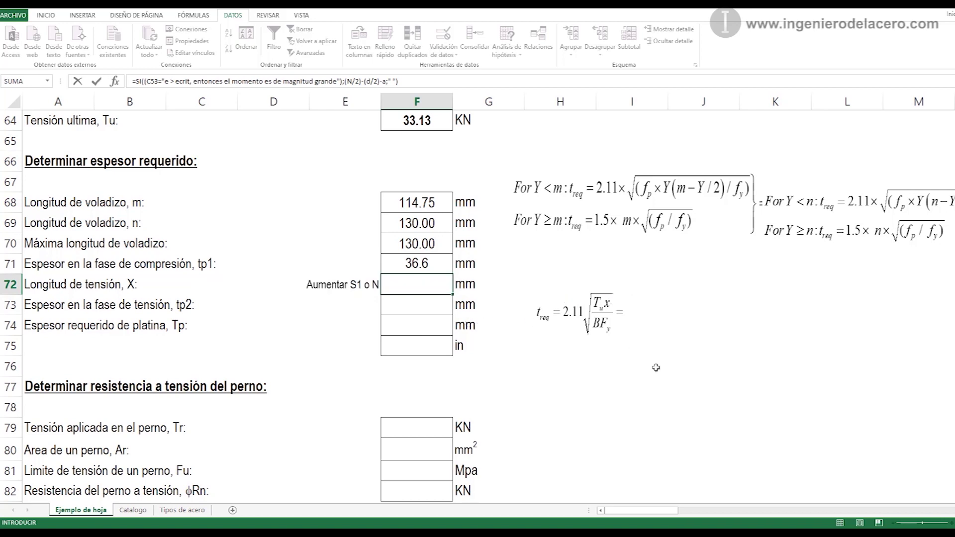
scroll(657, 371, "up", 2)
scroll(657, 371, "up", 5)
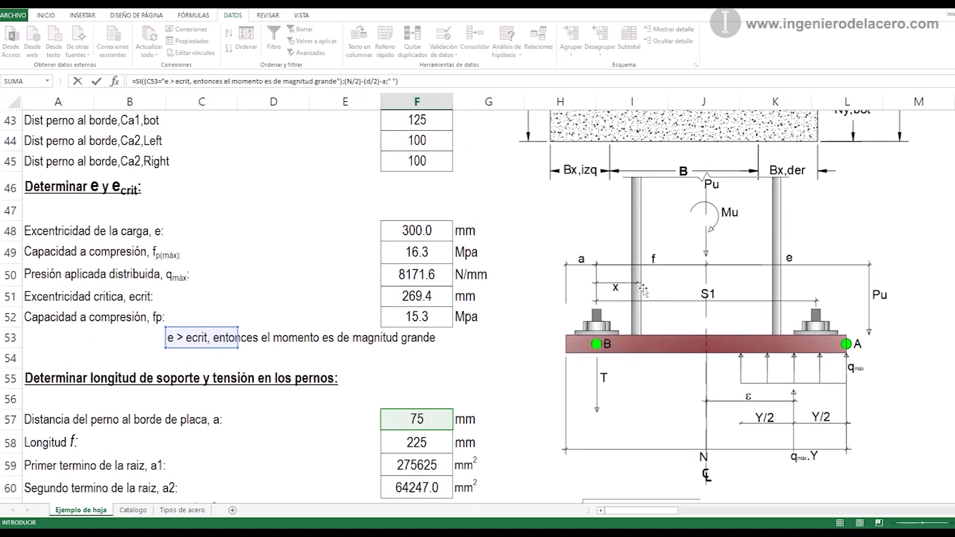
scroll(644, 290, "down", 3)
scroll(643, 290, "down", 4)
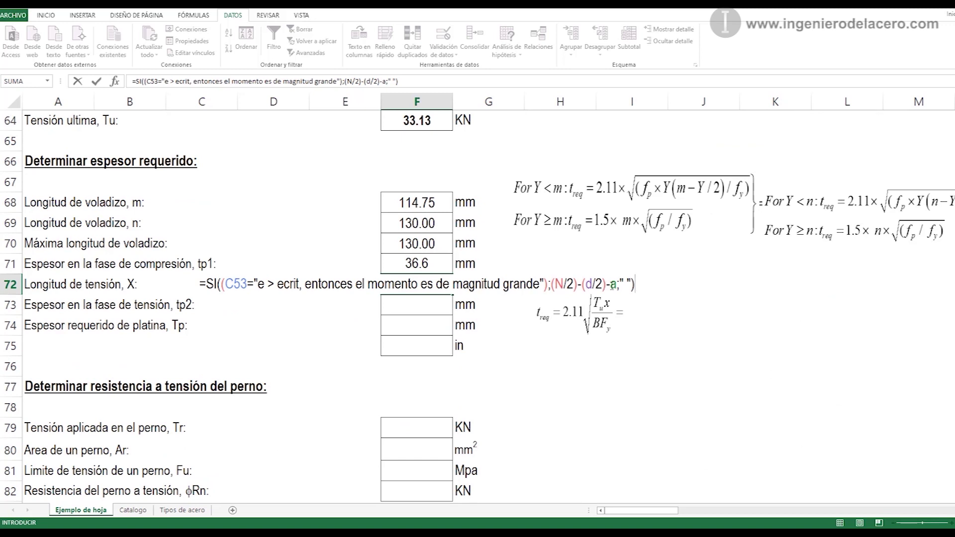
scroll(608, 285, "up", 7)
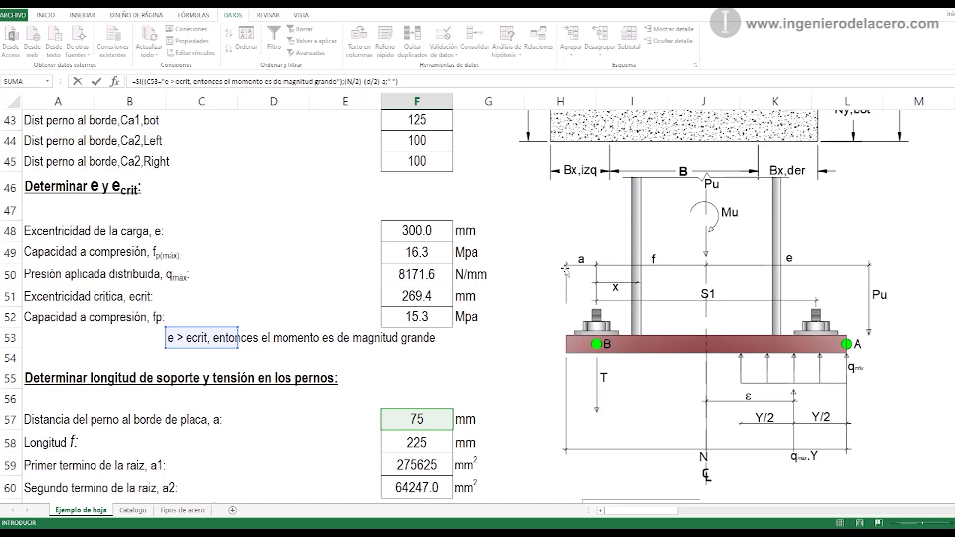
left_click(597, 269)
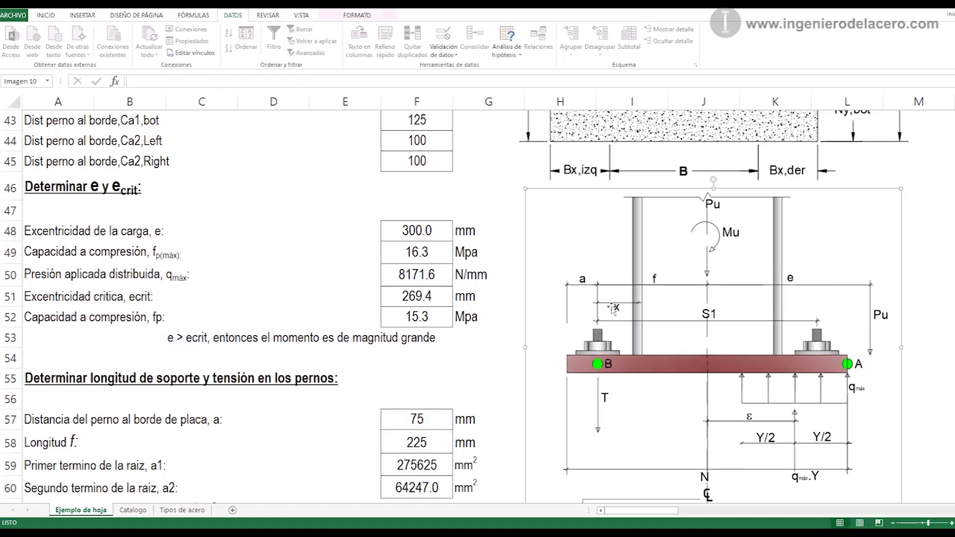
scroll(579, 352, "down", 8)
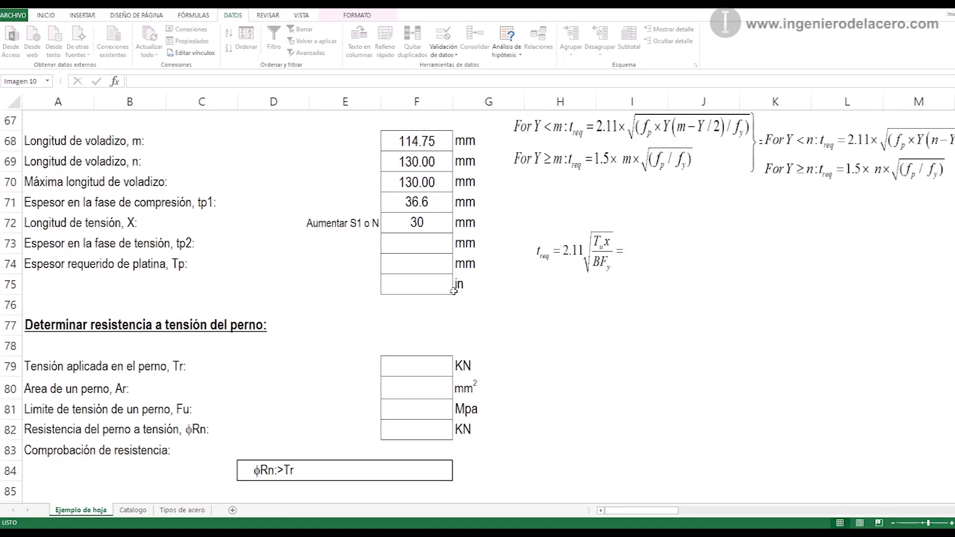
left_click(423, 223)
double_click(423, 223)
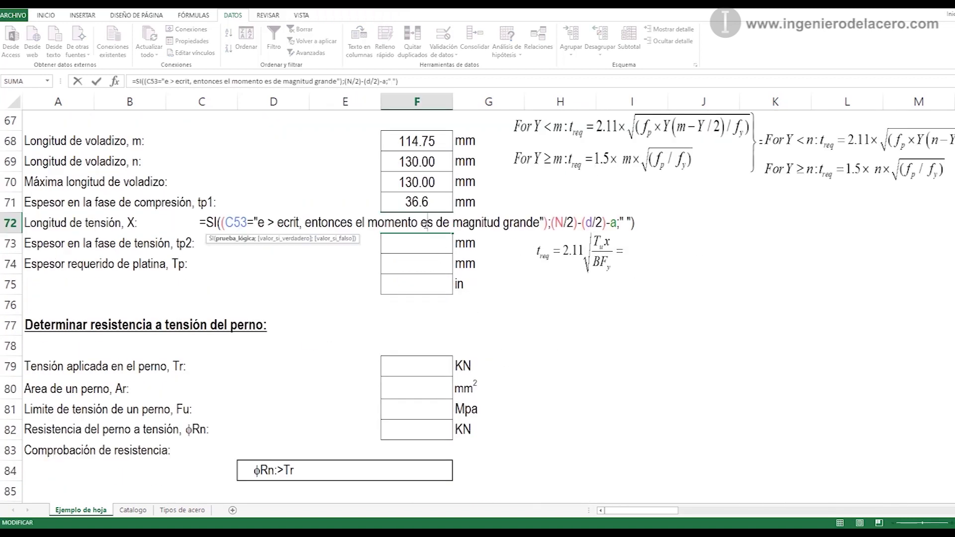
key("Return")
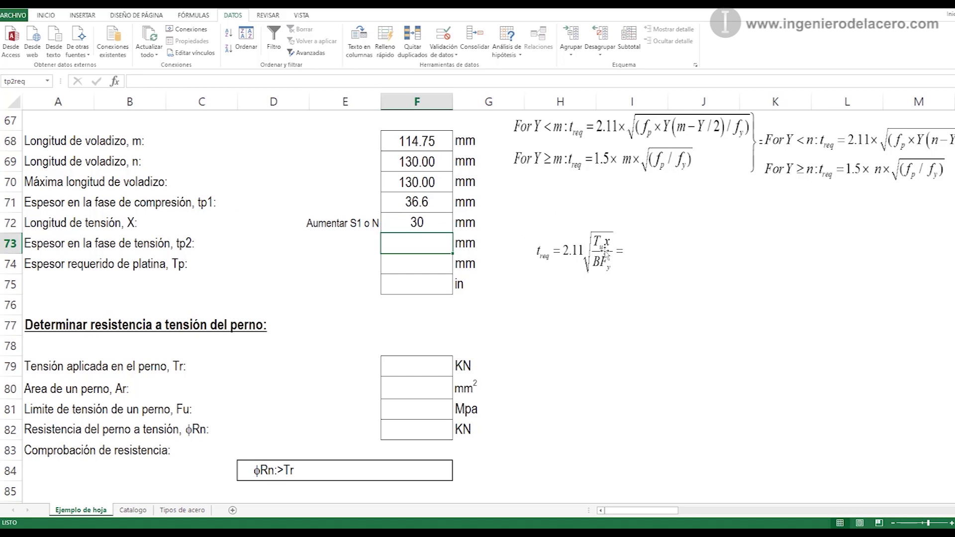
Step: Examine the condition behind the note in cell E72 against distance X, S1 and N in the base plate data and diagrams
left_click(360, 224)
scroll(443, 233, "up", 1)
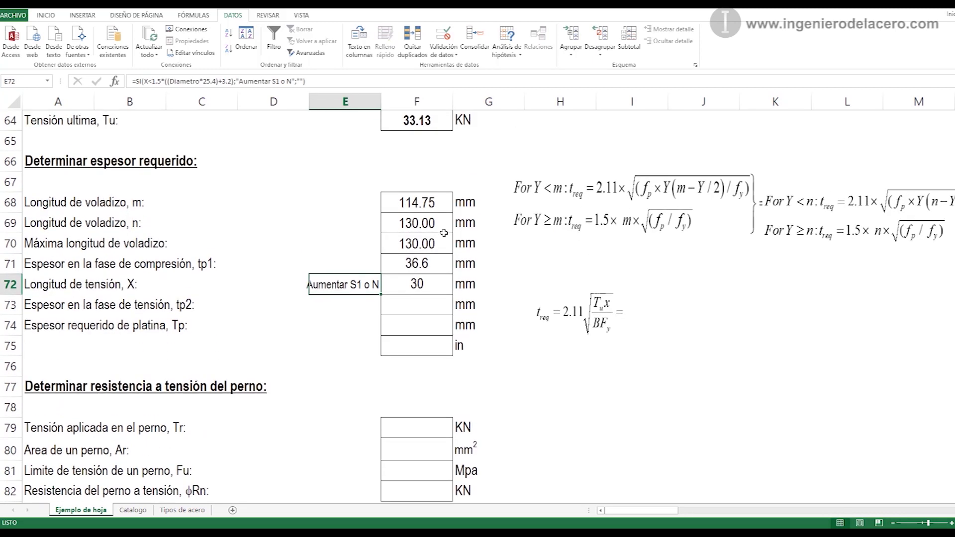
scroll(468, 296, "up", 7)
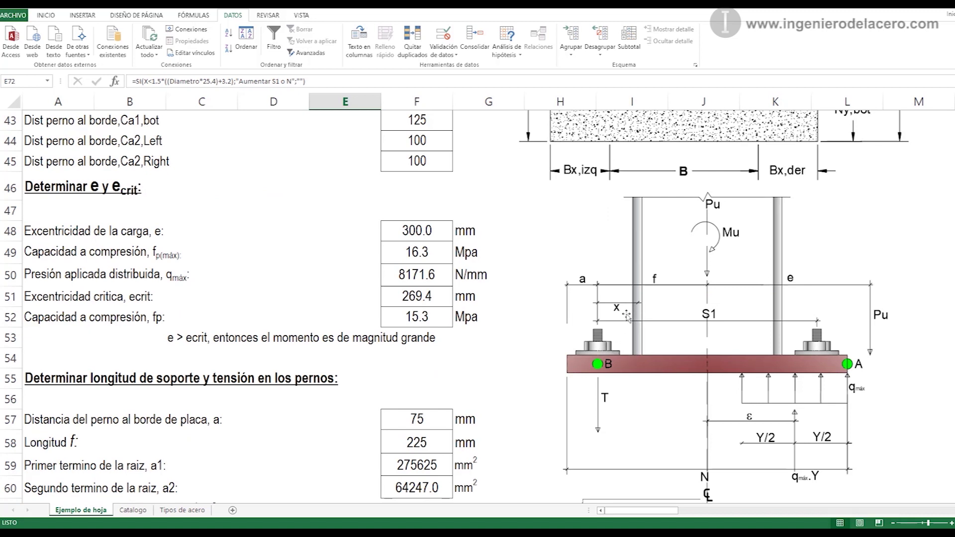
scroll(637, 330, "up", 8)
scroll(634, 350, "down", 1)
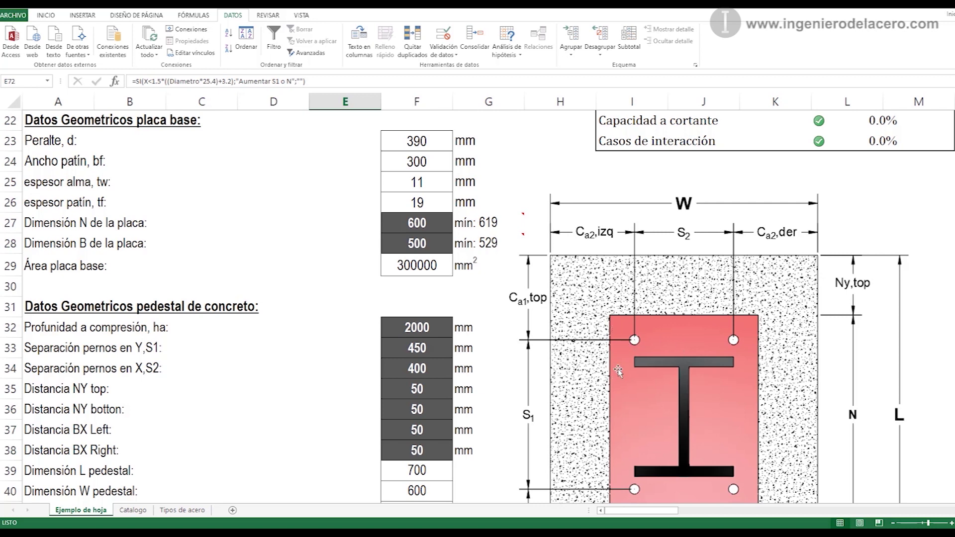
scroll(628, 340, "down", 5)
scroll(635, 341, "down", 3)
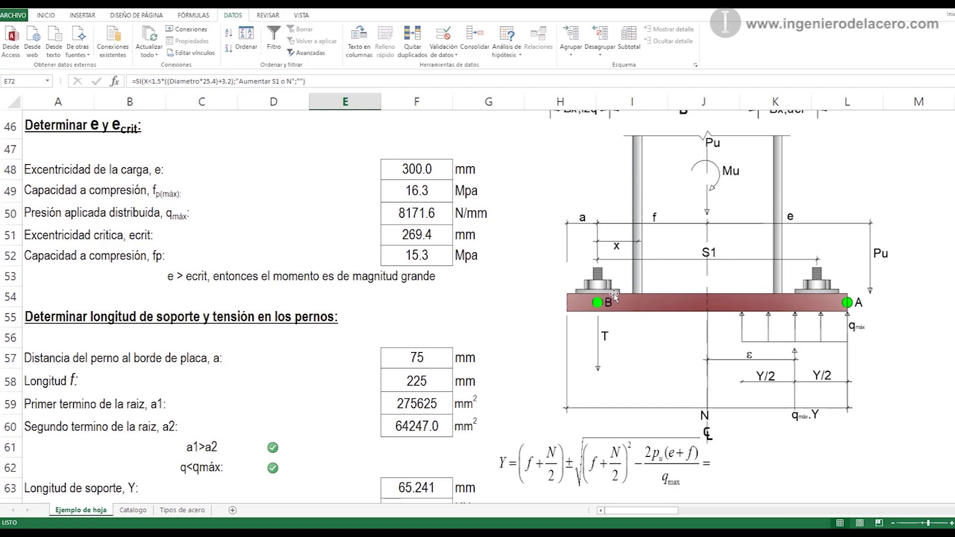
scroll(597, 343, "down", 1)
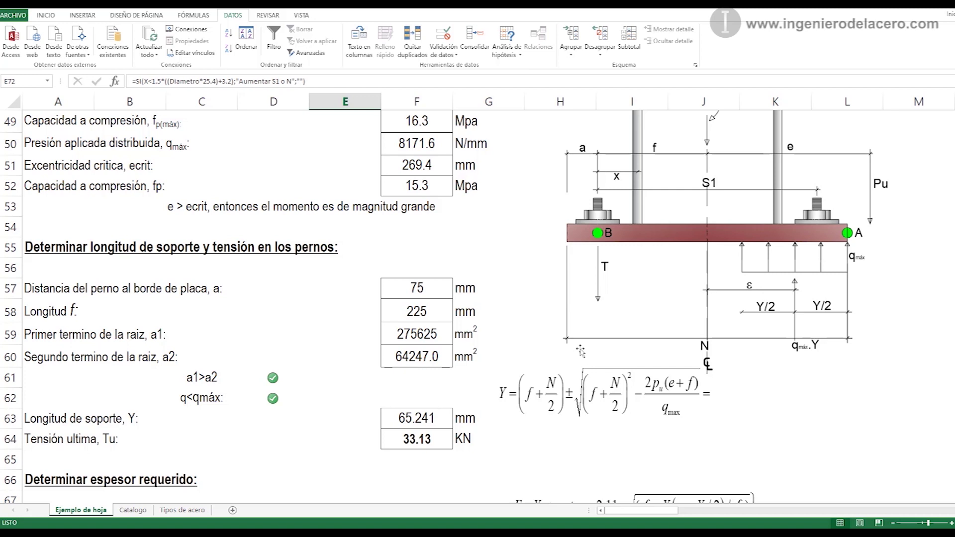
scroll(581, 351, "down", 4)
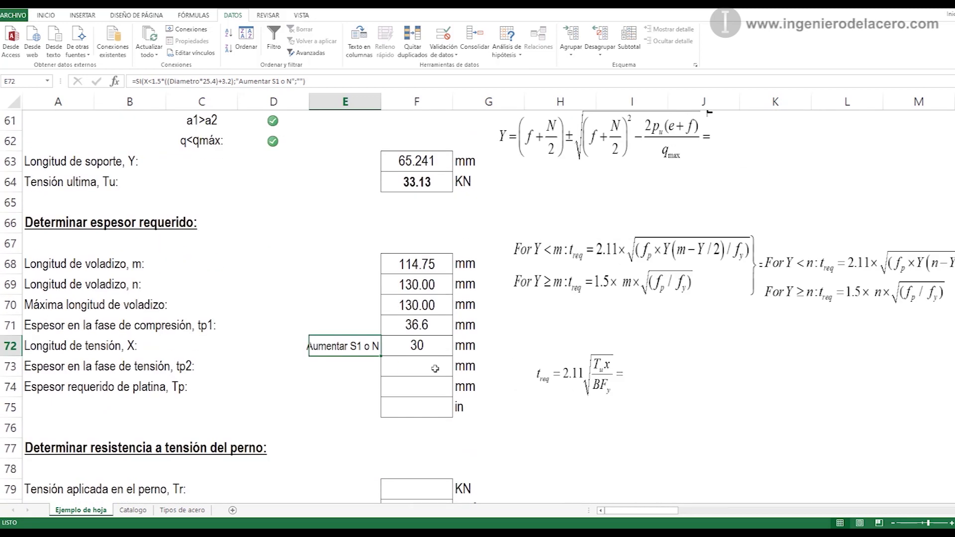
scroll(433, 369, "down", 1)
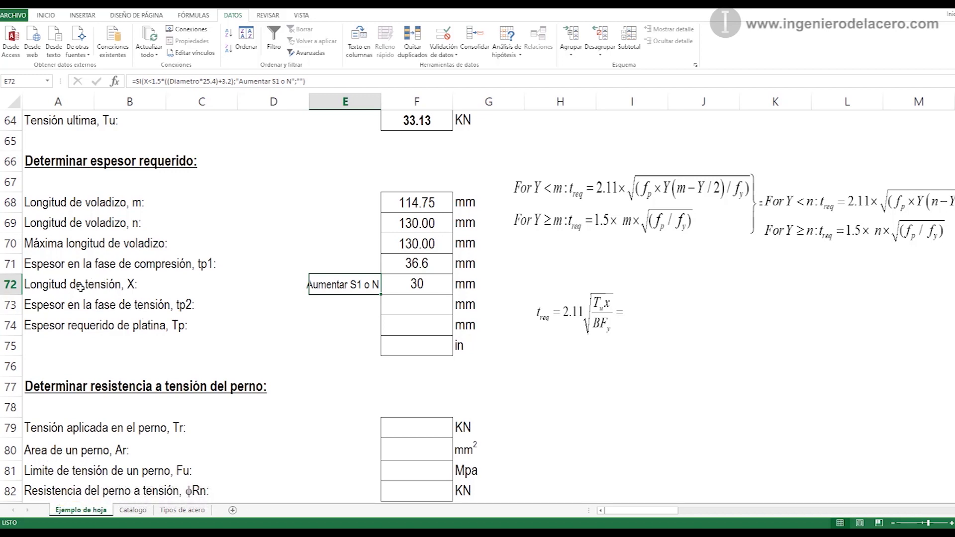
Step: Shift the tension-phase thickness equation closer to the table and calculate tp2 in cell F73 as =SI((Tu>0);(2.11*RAIZ((((Tu*1000)*X))/(B*Fy)));" ")
left_click_drag(578, 312, 543, 321)
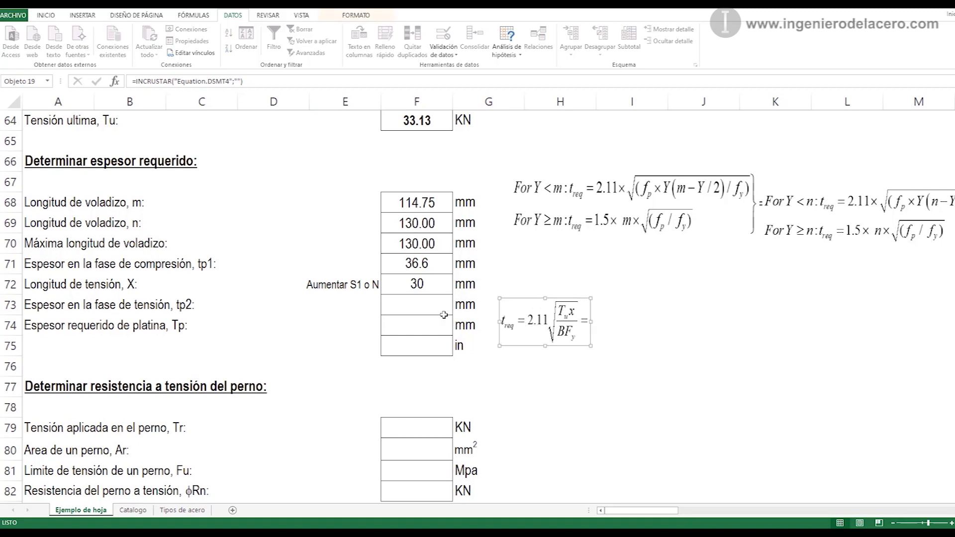
left_click(418, 305)
type("=SI((Tu>0);(2.11*RAIZ((((Tu*1000)*X))/(B*Fy)));\" \")")
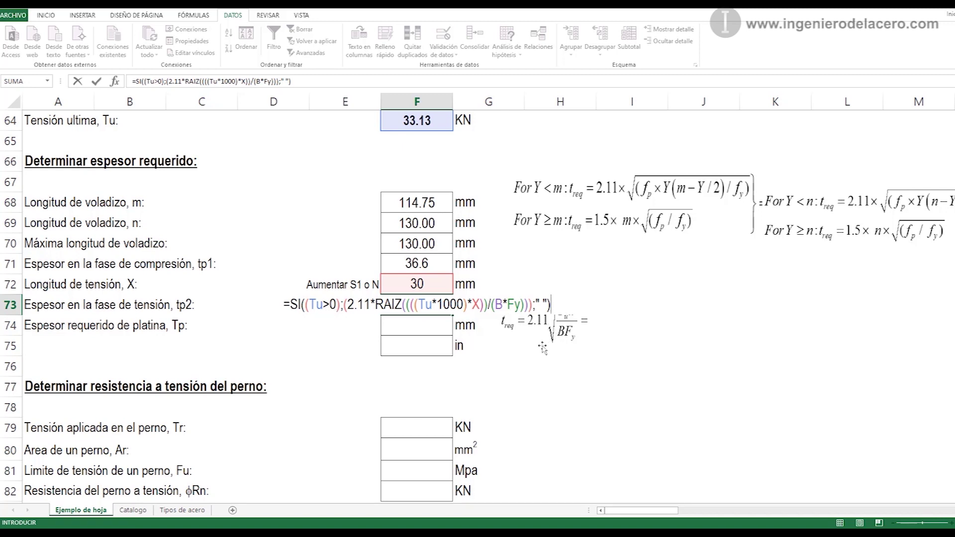
key("Return")
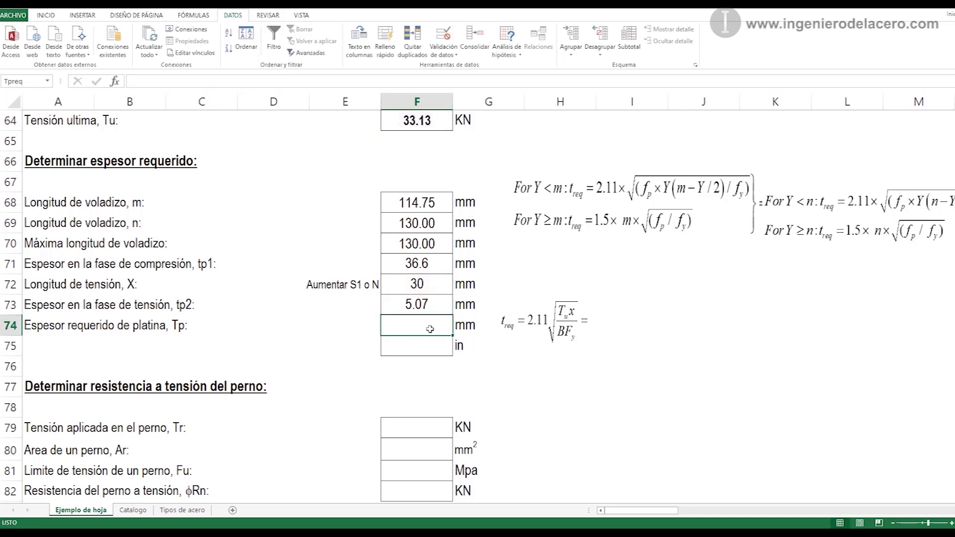
Step: Calculate required plate thickness Tp in cell F74 as =REDONDEAR.MAS(MAX(Tp1req;tp2req);0)
double_click(430, 321)
type("=REDONDEAR.MAS(MAX(Tp1req;tp2req);0)")
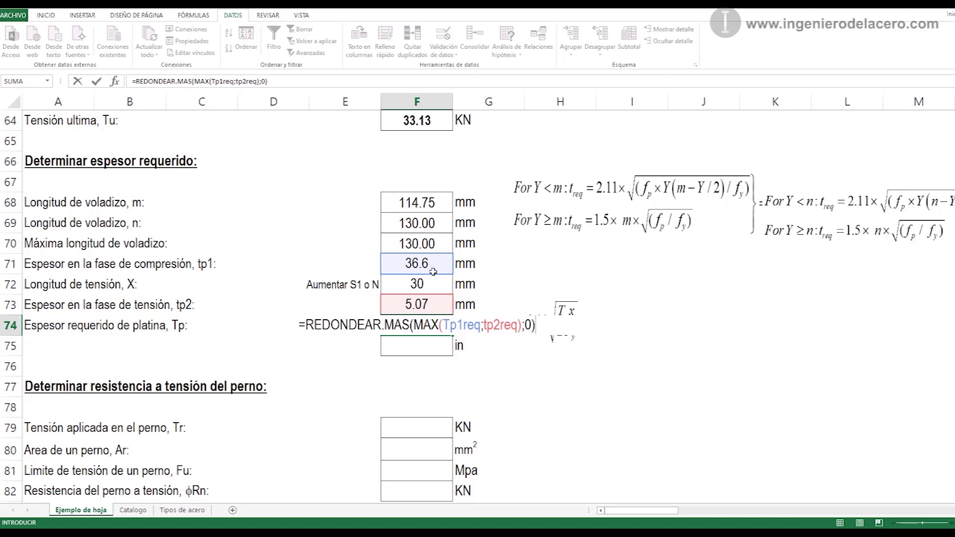
key("Return")
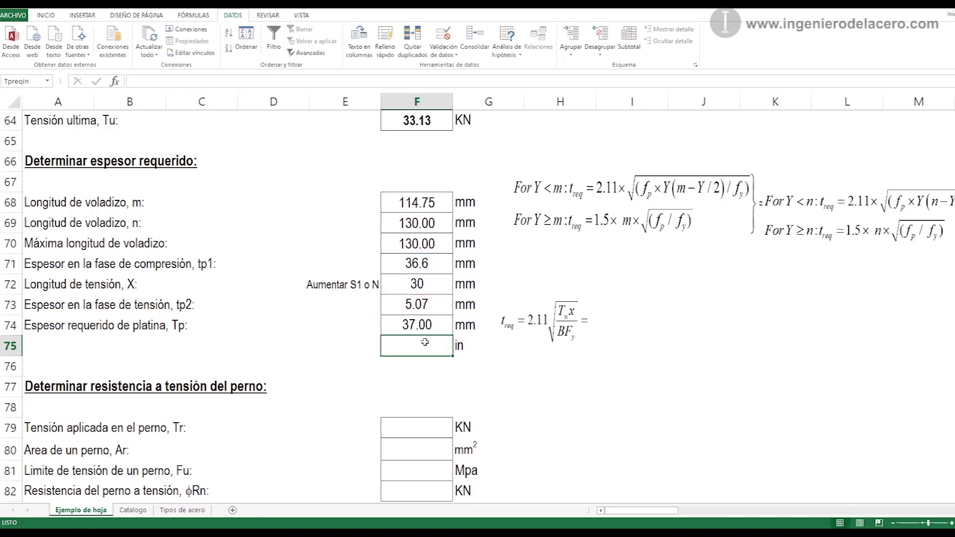
Step: Look up the required plate thickness in inches in cell F75 with =BUSCARV(F74;'Tipos de acero'!V18:W56;2;FALSO)
double_click(395, 345)
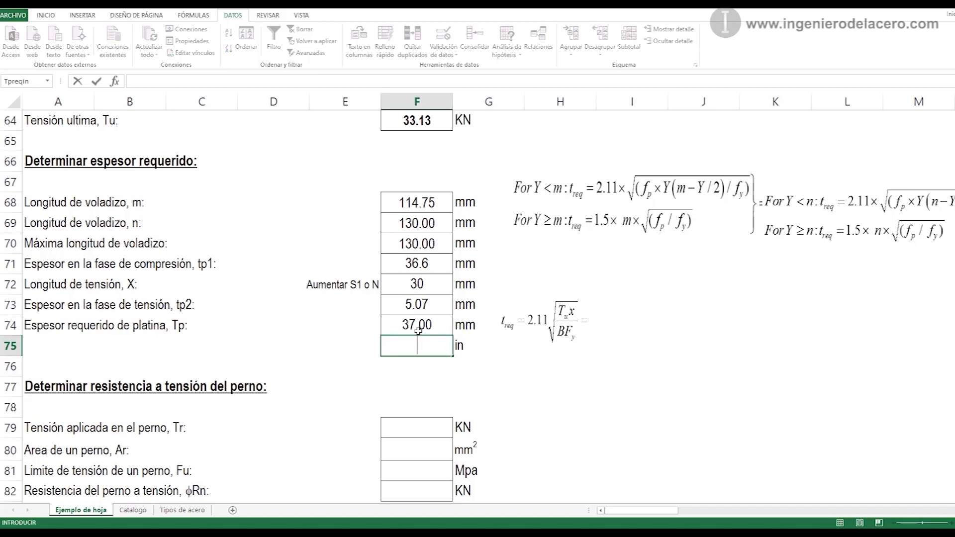
type("=BUSCARV(F74;'Tipos de acero'!V18:W56;2;FALSO)")
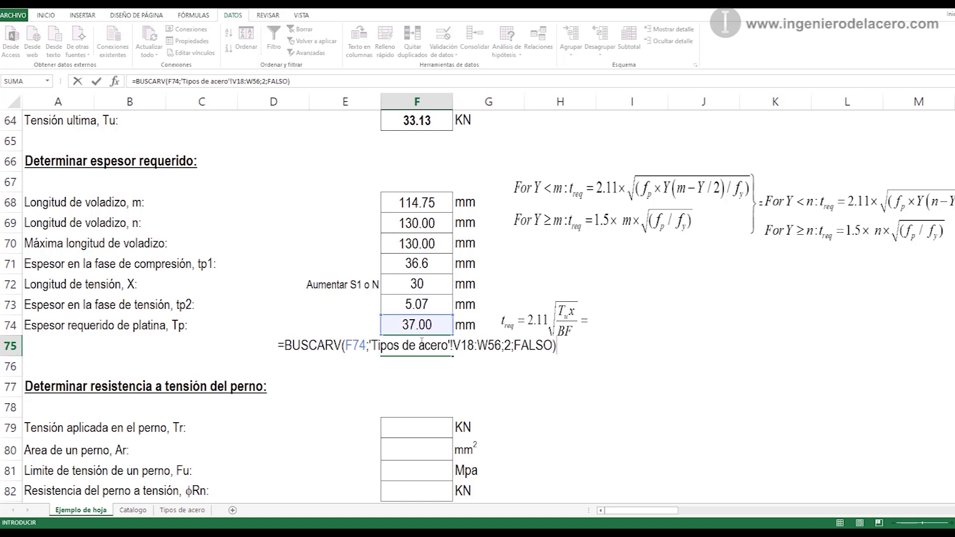
key("Return")
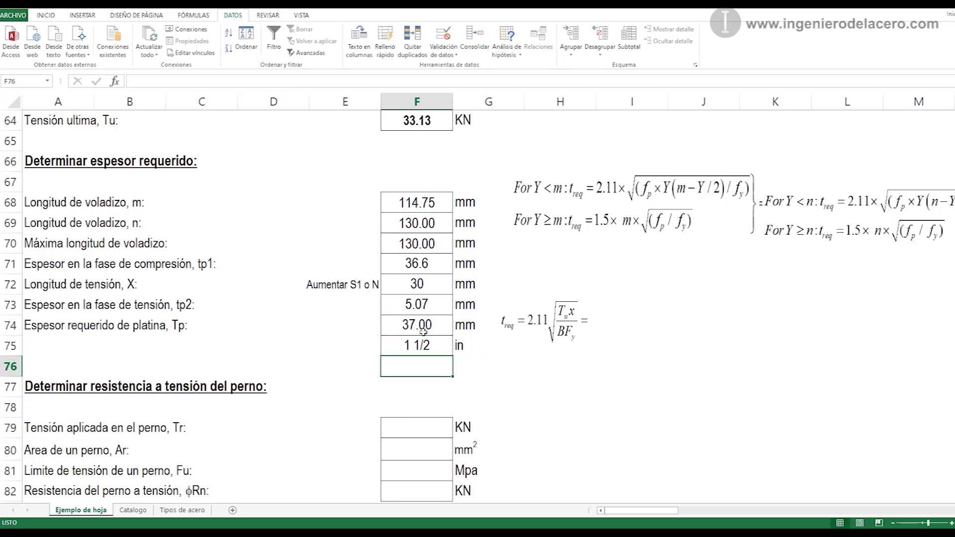
Step: Compare the formulas in F74 and F75, and examine the millimetre-to-inch thickness table in V18:W56 of the Tipos de acero sheet
left_click(423, 330)
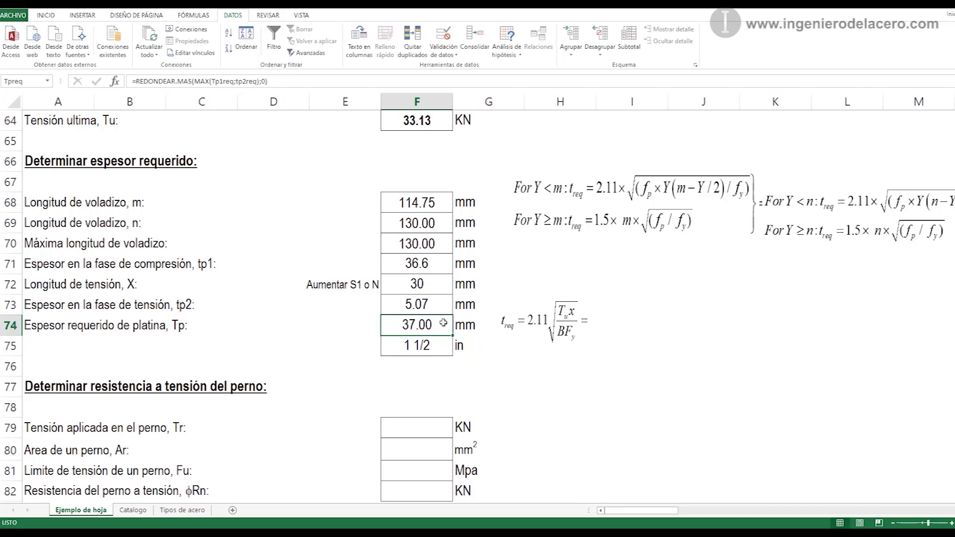
left_click(440, 345)
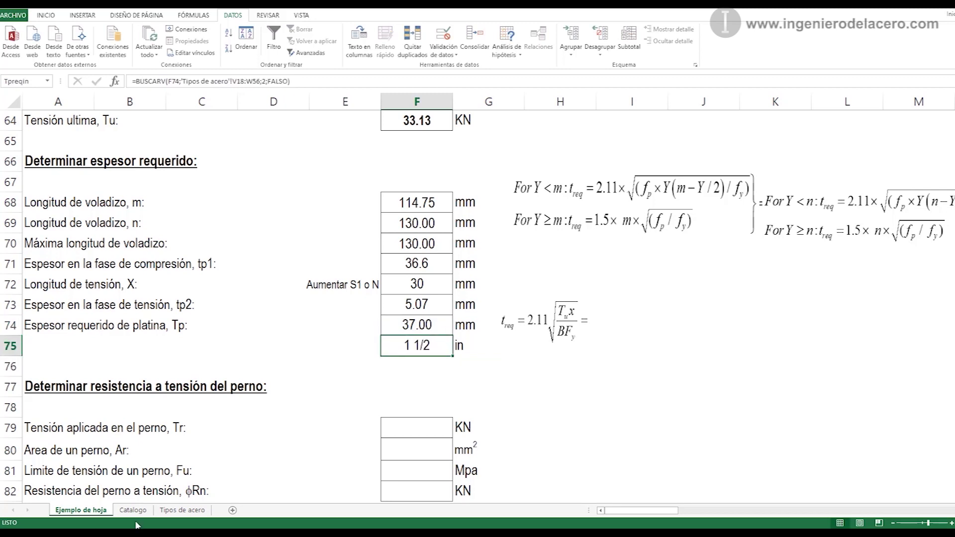
left_click(182, 510)
left_click_drag(695, 514, 761, 514)
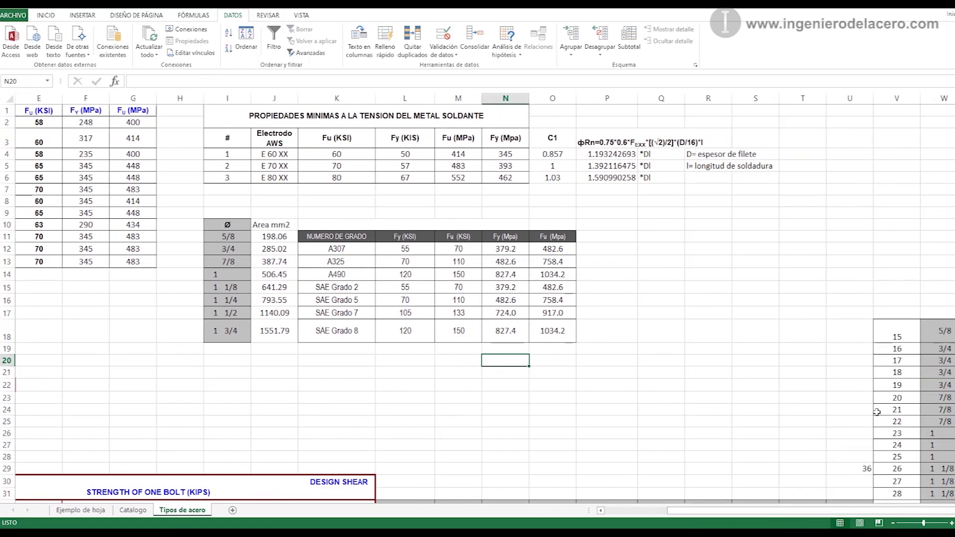
scroll(877, 412, "down", 3)
left_click(909, 225)
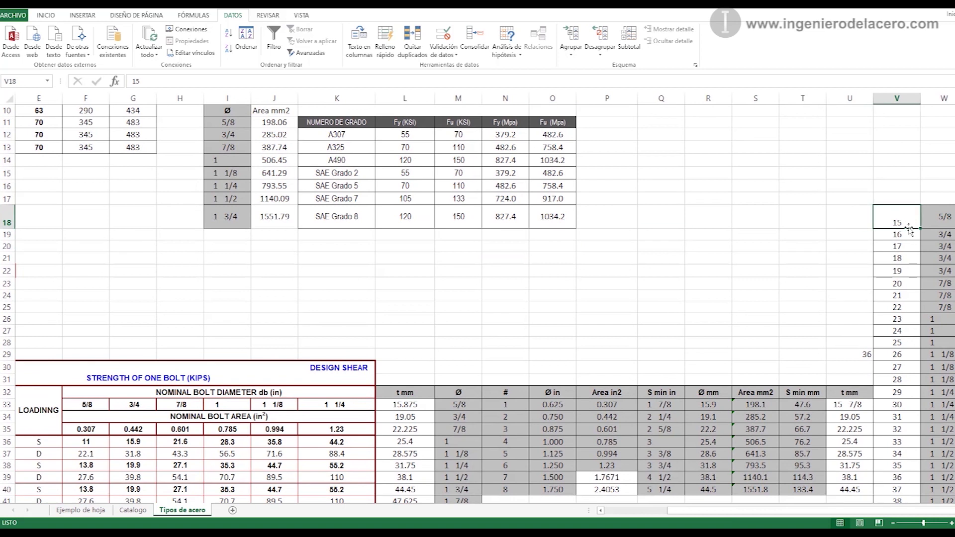
key("Right")
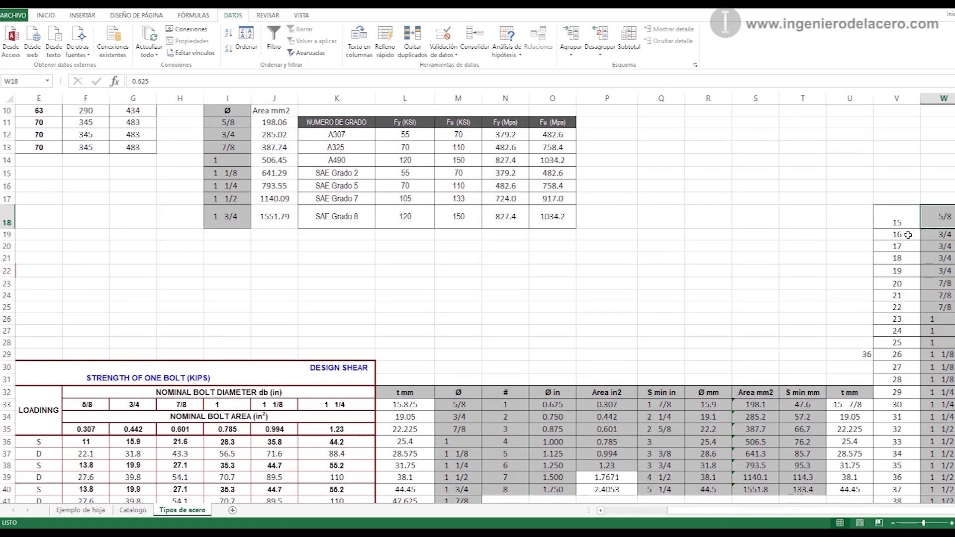
key("Left")
key("Down")
key("Down")
key("Down")
key("Down")
key("Down")
key("Down")
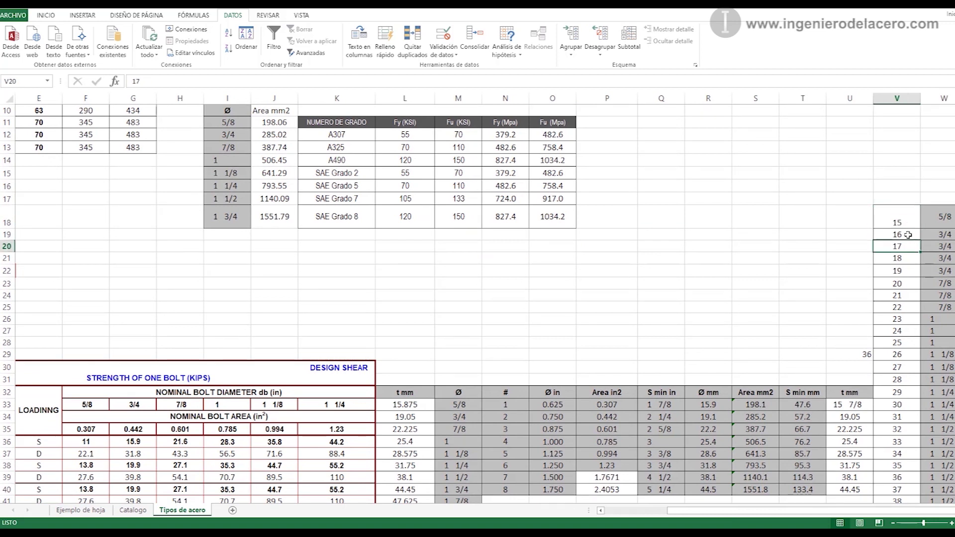
key("Down")
key("Down")
key("Down")
key("Down")
key("Down")
key("Down")
key("Down")
key("Down")
key("Down")
key("Down")
key("Down")
key("Down")
key("Down")
key("Down")
key("Down")
key("Down")
key("Down")
key("Down")
key("Down")
key("Down")
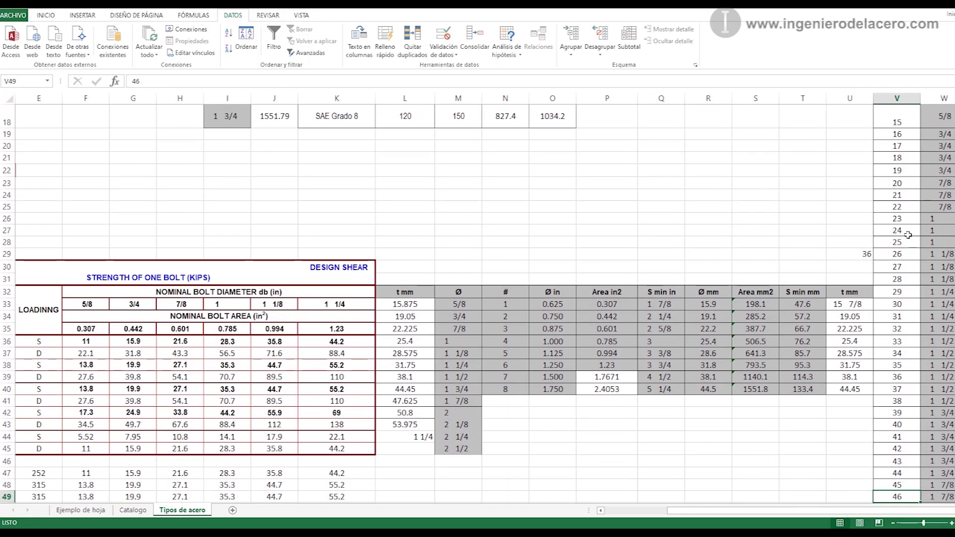
key("Down")
key("Down")
key("Down")
key("Down")
key("Down")
key("Down")
key("Down")
key("Down")
key("Up")
key("Up")
key("Up")
key("Up")
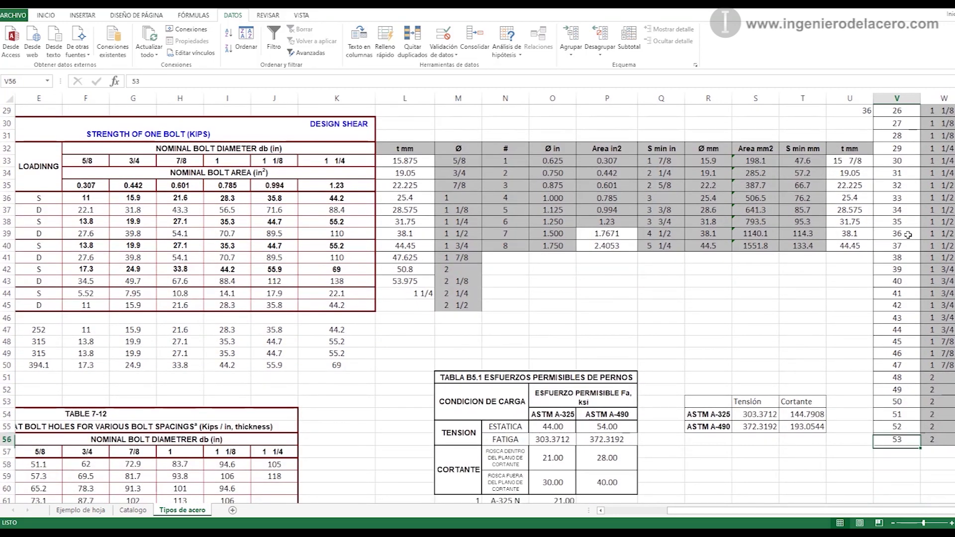
Step: Go back through the millimetre column from V55 to V18 and check the inch equivalents of the 15 to 19 mm rows in column W
key("Up")
key("Up")
key("Up")
key("Up")
key("Up")
key("Up")
key("Up")
key("Up")
key("Up")
key("Up")
key("Up")
key("Up")
key("Up")
key("Up")
key("Up")
key("Up")
key("Up")
key("Up")
key("Up")
key("Up")
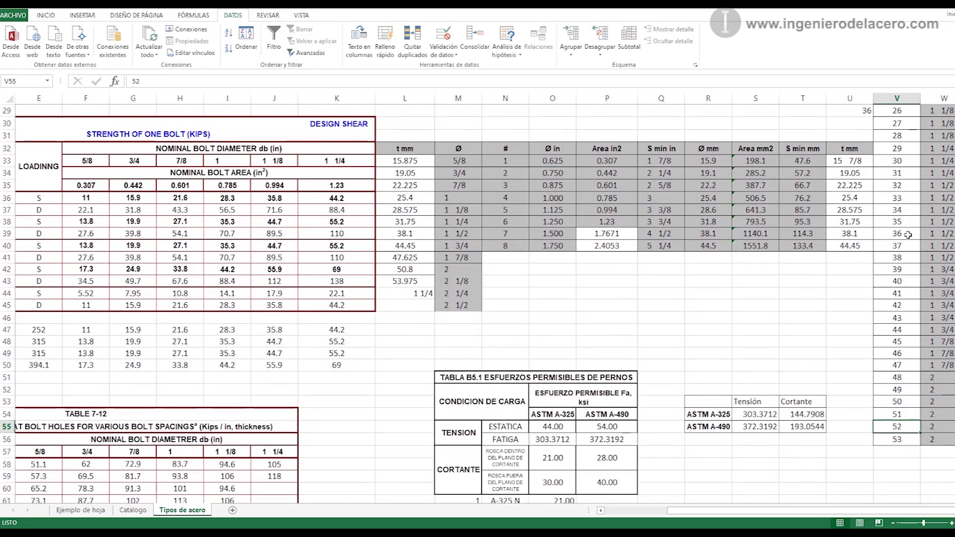
key("Up")
key("Up")
key("Up")
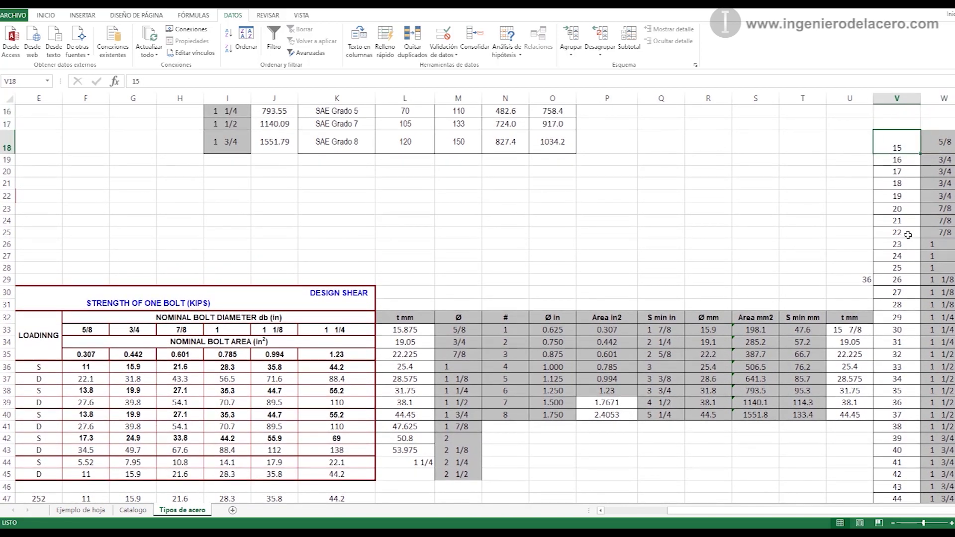
key("Right")
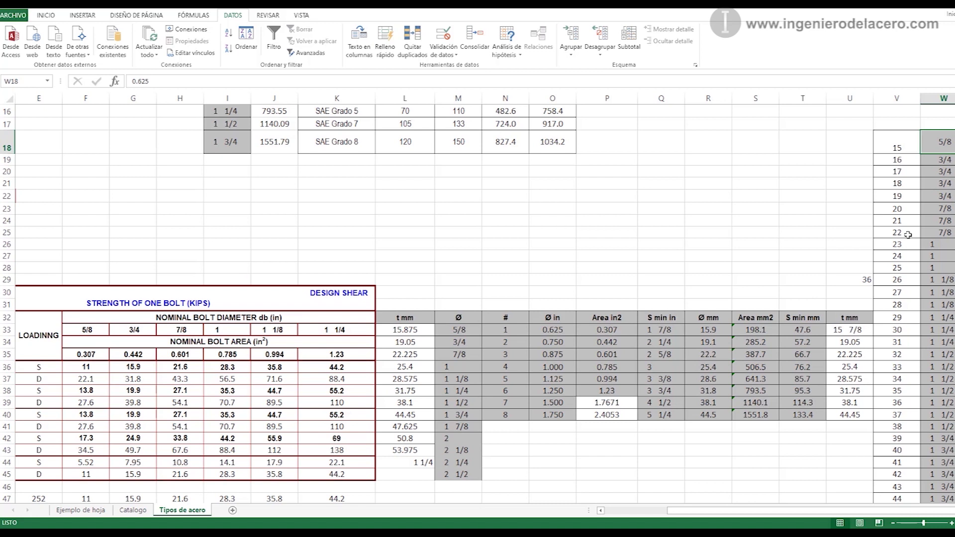
key("Down")
key("Left")
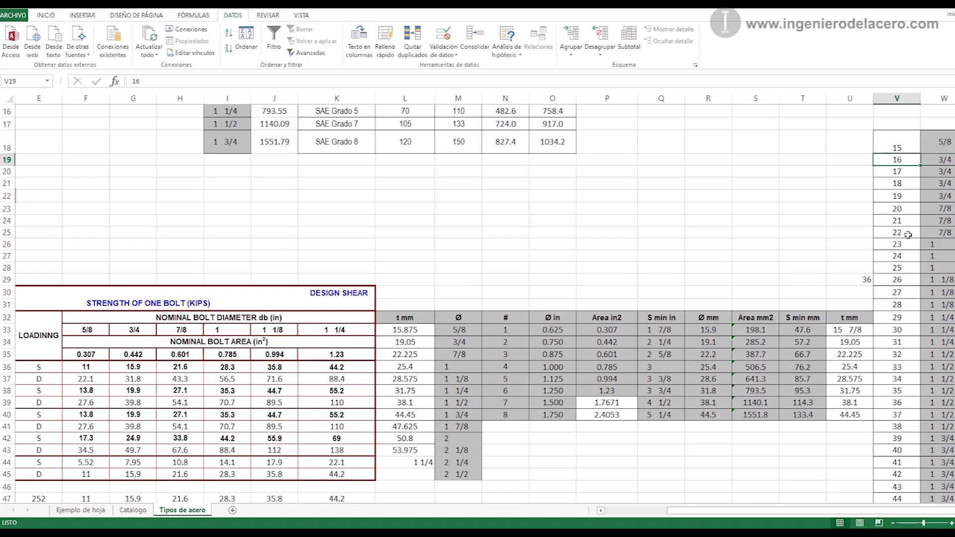
key("Down")
key("Down")
key("Down")
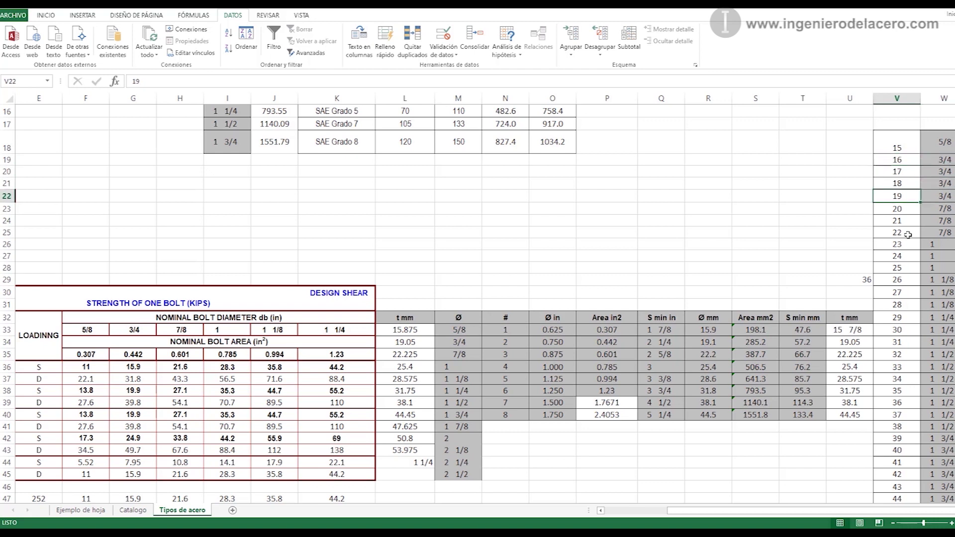
key("Right")
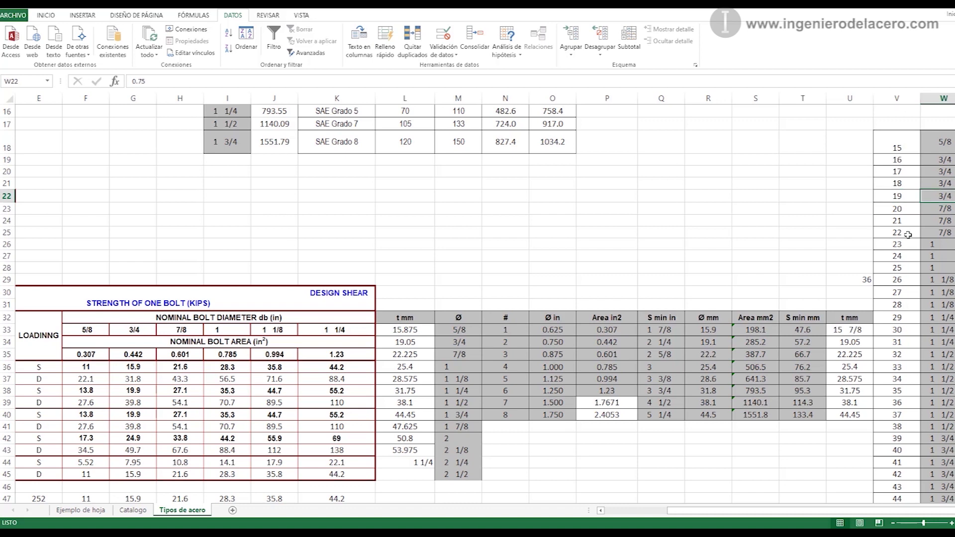
Step: Fill the last 5/8, 3/4, 7/8 and 1 inch entries of the thickness table yellow, in cells W18, W22, W25 and W28
left_click(952, 144)
left_click(46, 15)
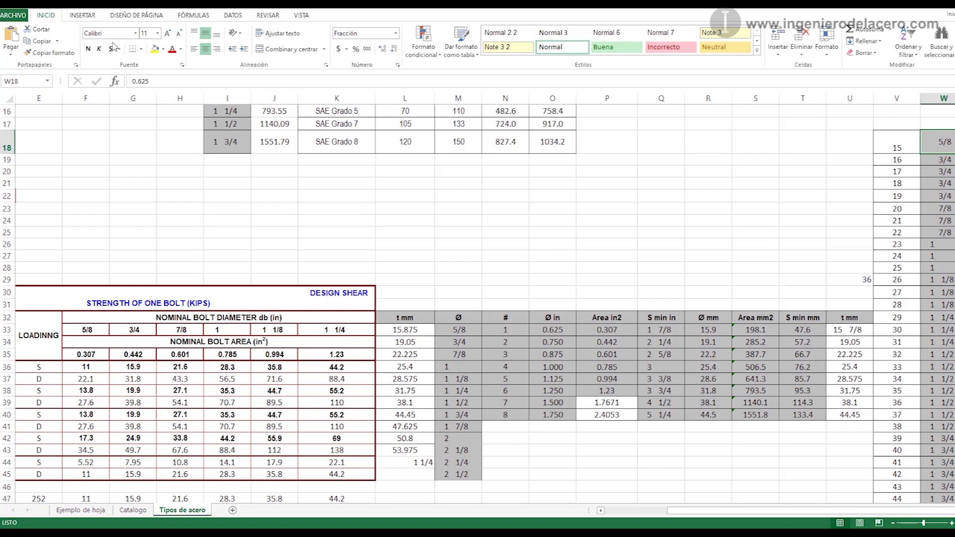
left_click(155, 49)
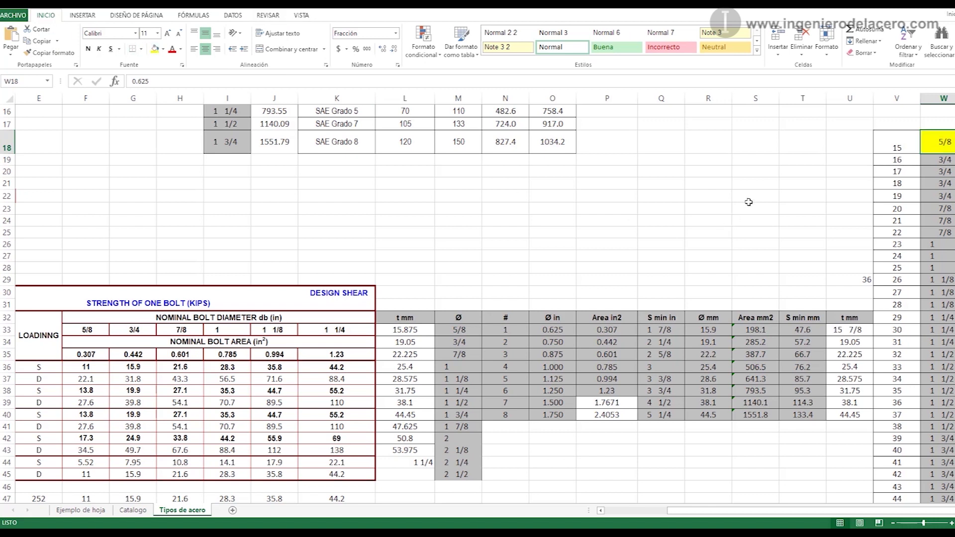
left_click(930, 195)
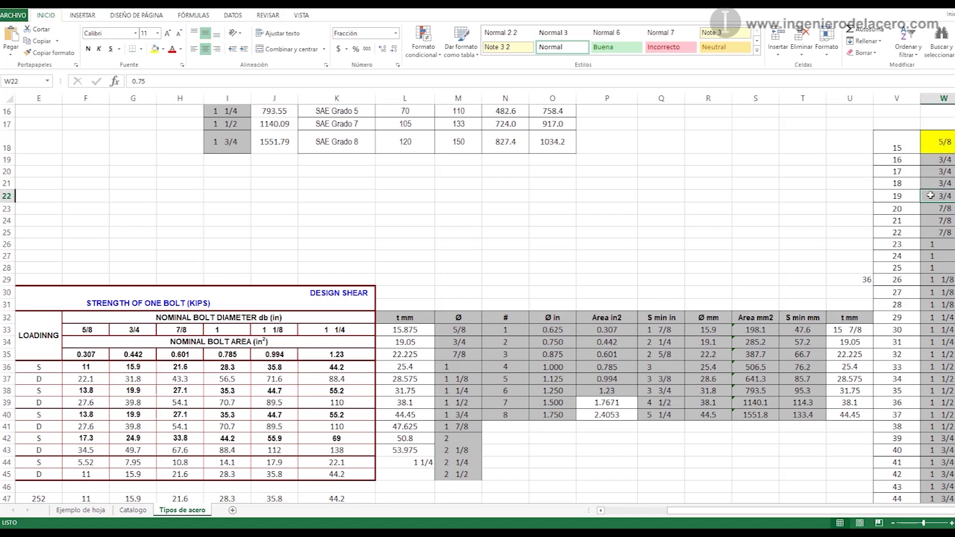
left_click(155, 49)
left_click(943, 233)
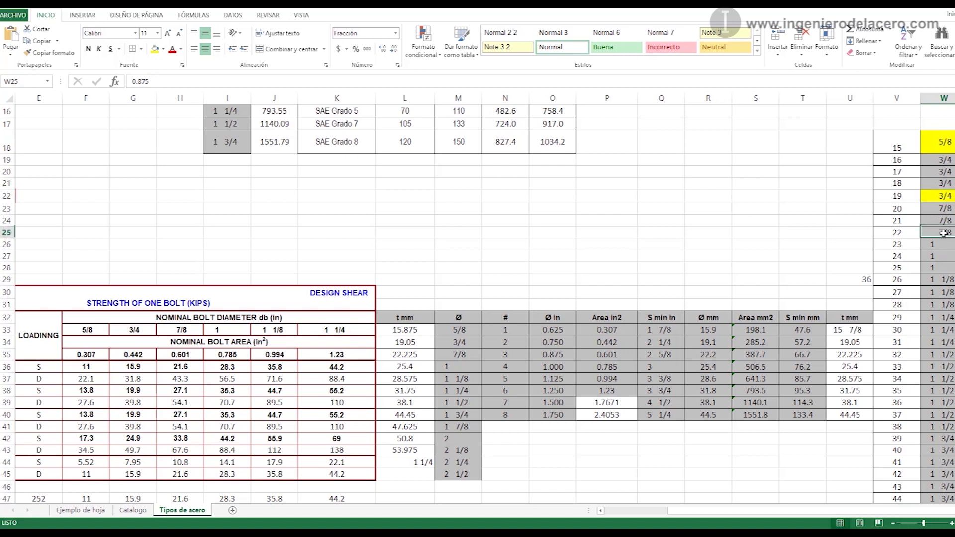
left_click(155, 49)
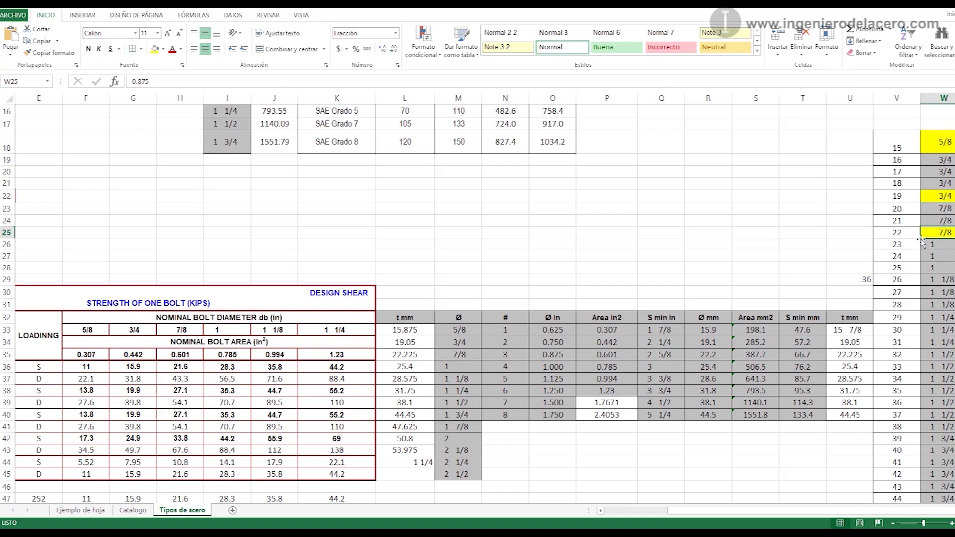
left_click(936, 267)
left_click(156, 48)
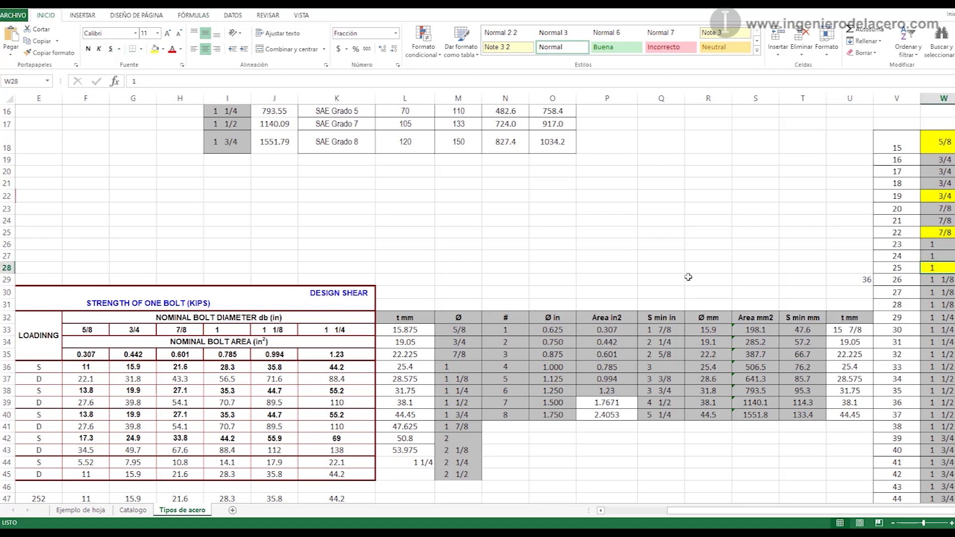
Step: Fill the last 1 1/8, 1 1/4, 1 1/2 and 1 3/4 inch entries yellow, in cells W31, W34, W41 and W47
left_click(938, 304)
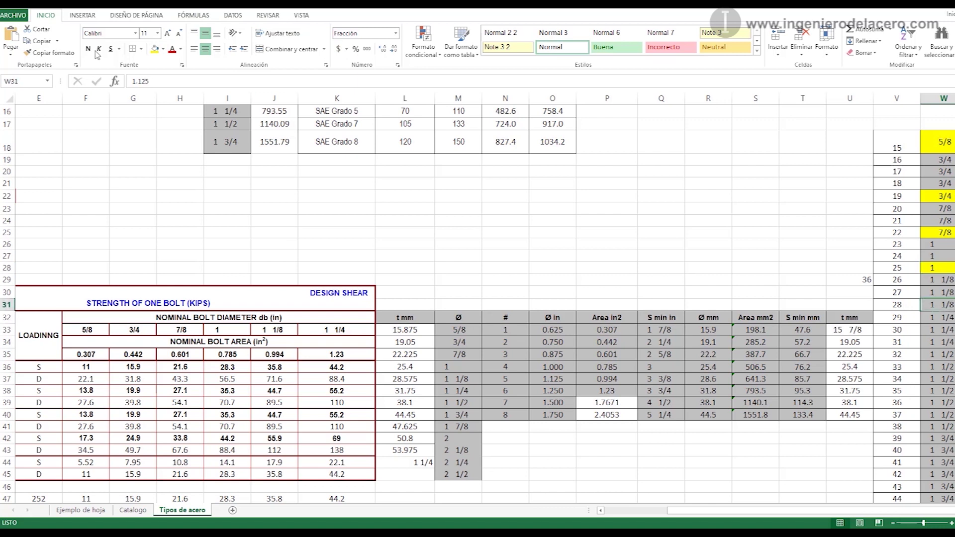
left_click(157, 49)
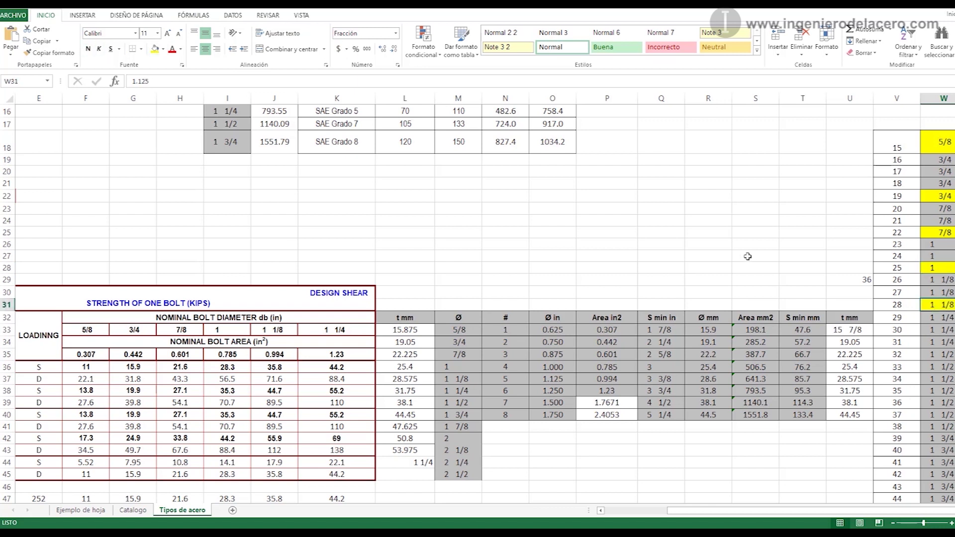
left_click(951, 342)
left_click(156, 49)
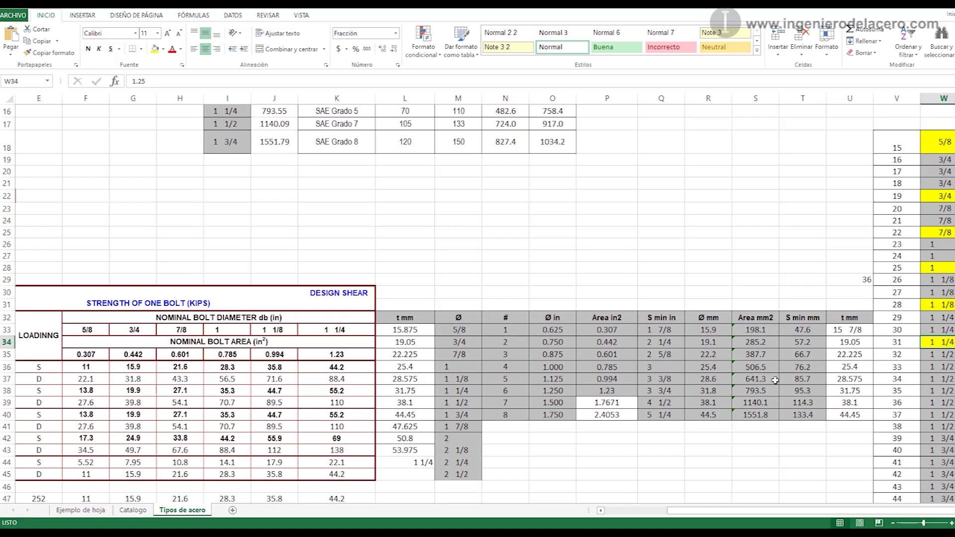
left_click(952, 427)
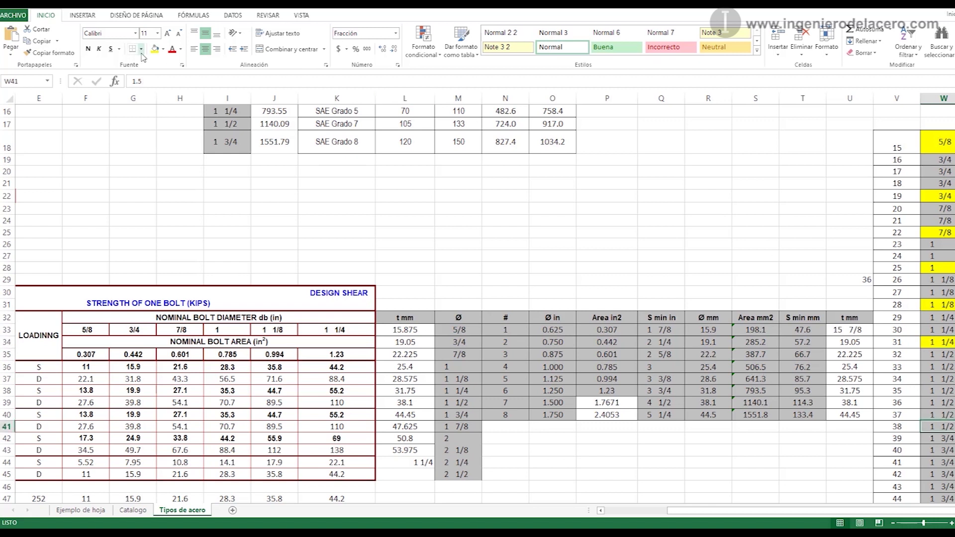
left_click(157, 49)
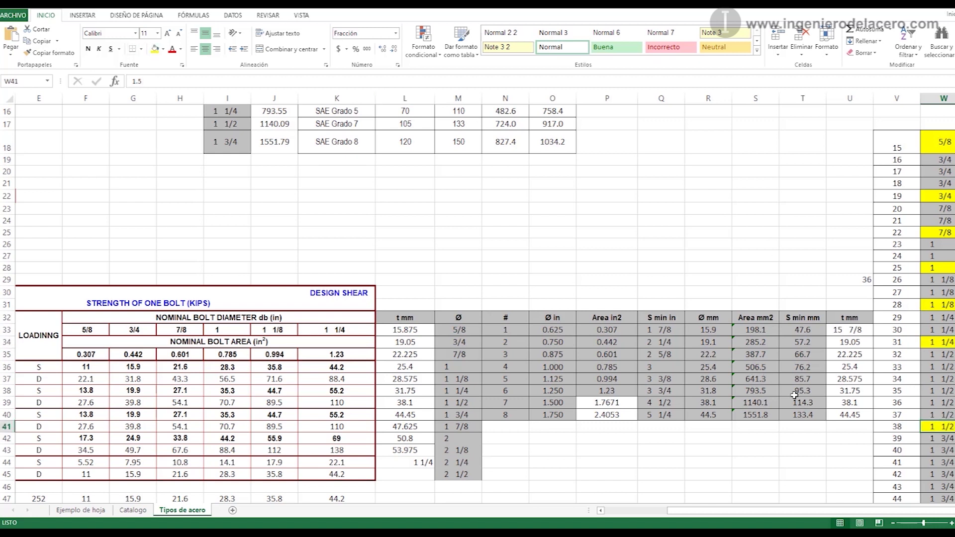
scroll(951, 462, "down", 1)
left_click(948, 450)
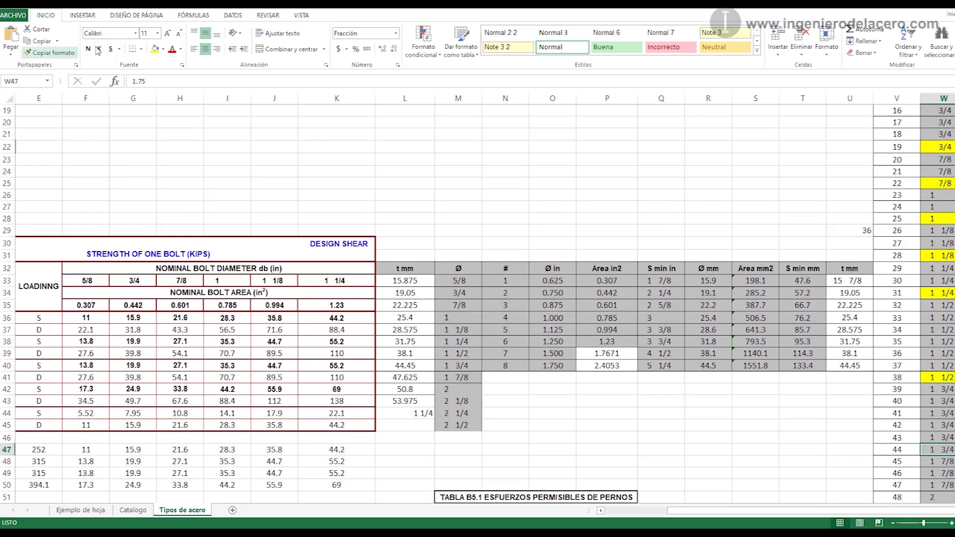
Step: Compare the 19, 20 and 22 mm rows of the thickness table with their highlighted inch equivalents
scroll(908, 312, "up", 2)
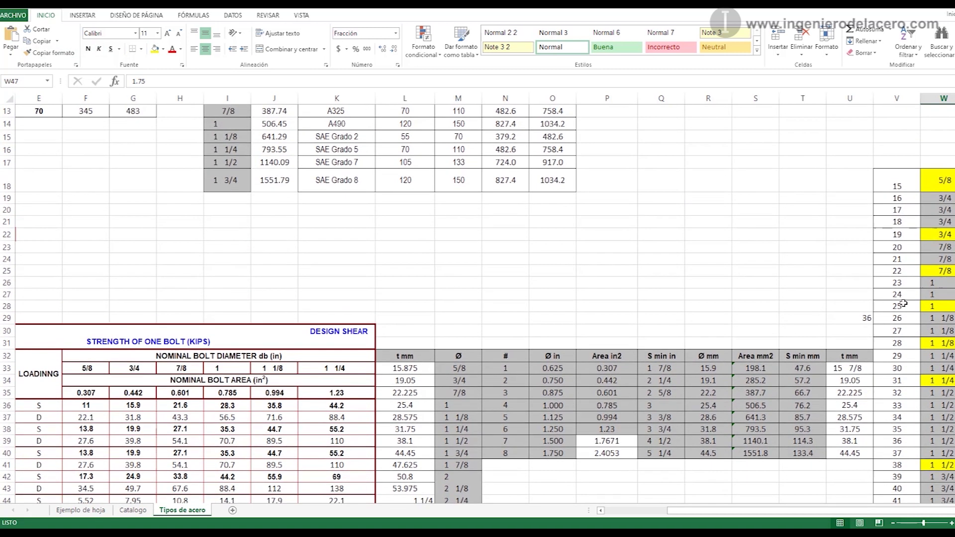
left_click(906, 250)
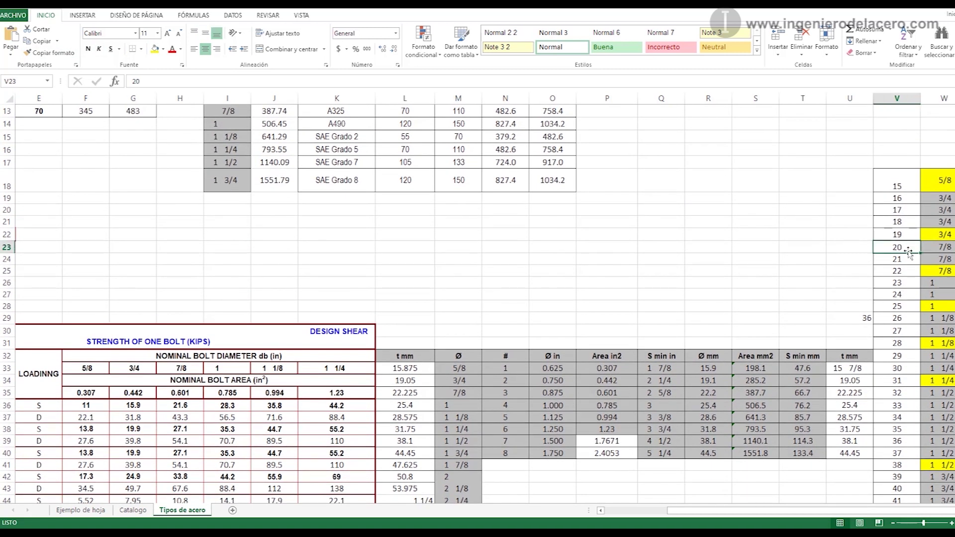
left_click(934, 237)
left_click(917, 238)
left_click(931, 239)
left_click(915, 247)
left_click(936, 271)
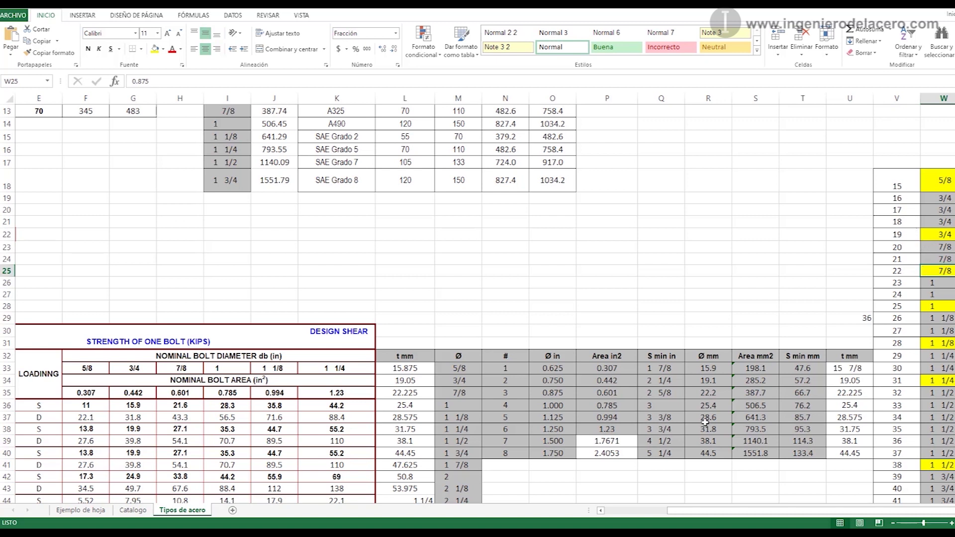
Step: Check the required plate thickness in F74 of Ejemplo de hoja against the 37 and 38 mm rows of the Tipos de acero table
left_click(81, 510)
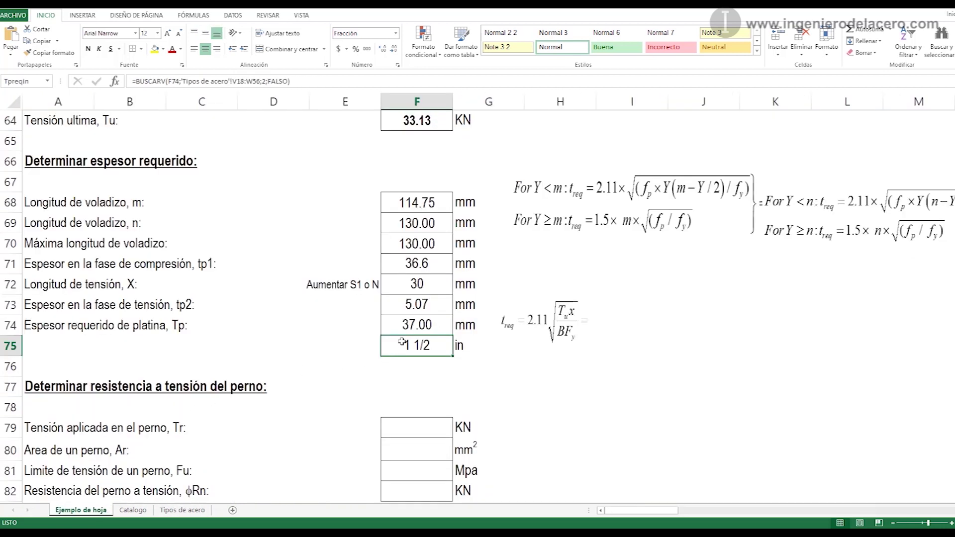
left_click(426, 326)
left_click(182, 510)
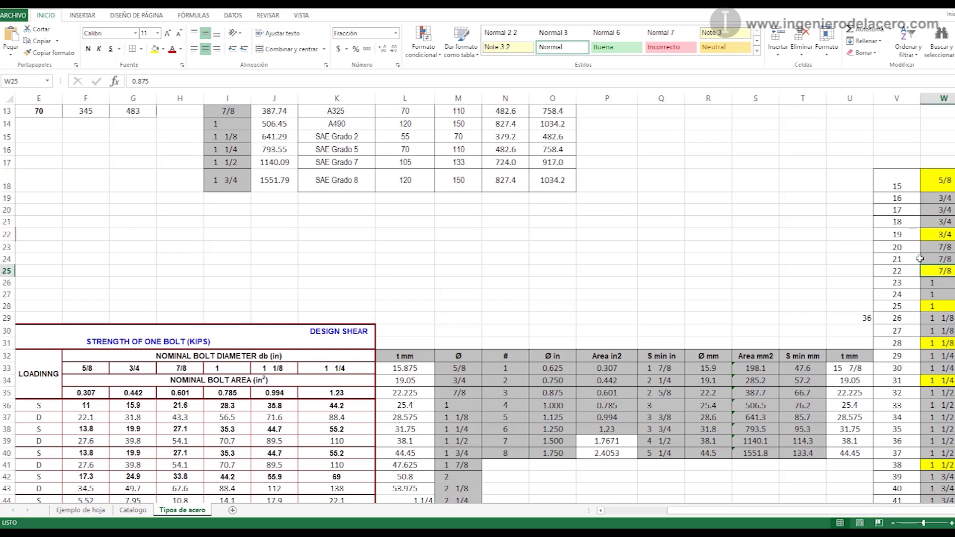
left_click(896, 453)
scroll(930, 415, "down", 1)
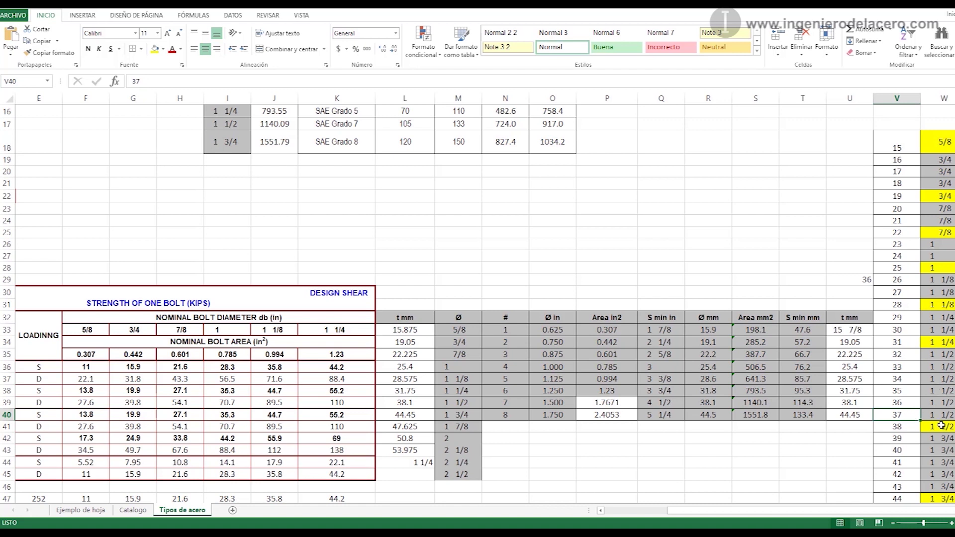
left_click(906, 428)
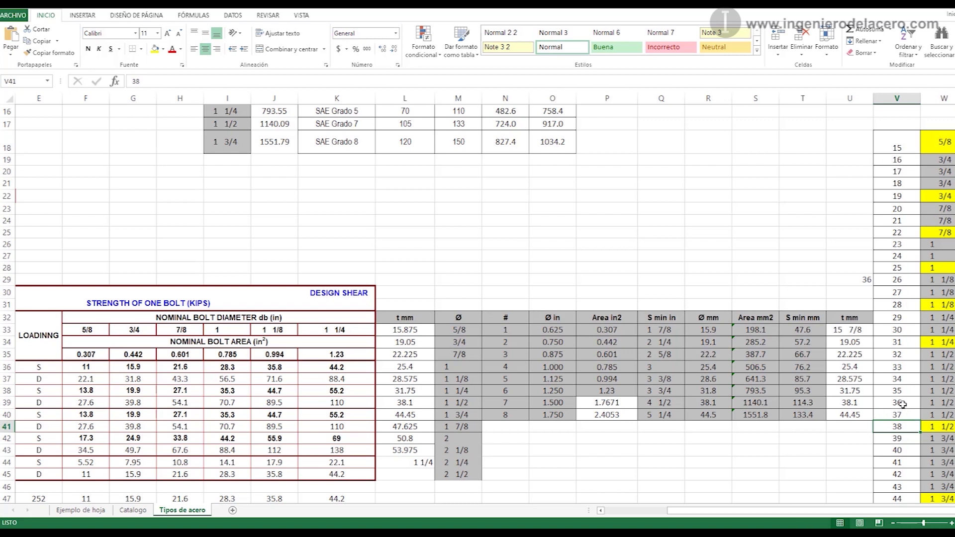
scroll(696, 433, "up", 1)
scroll(498, 453, "down", 1)
left_click(95, 510)
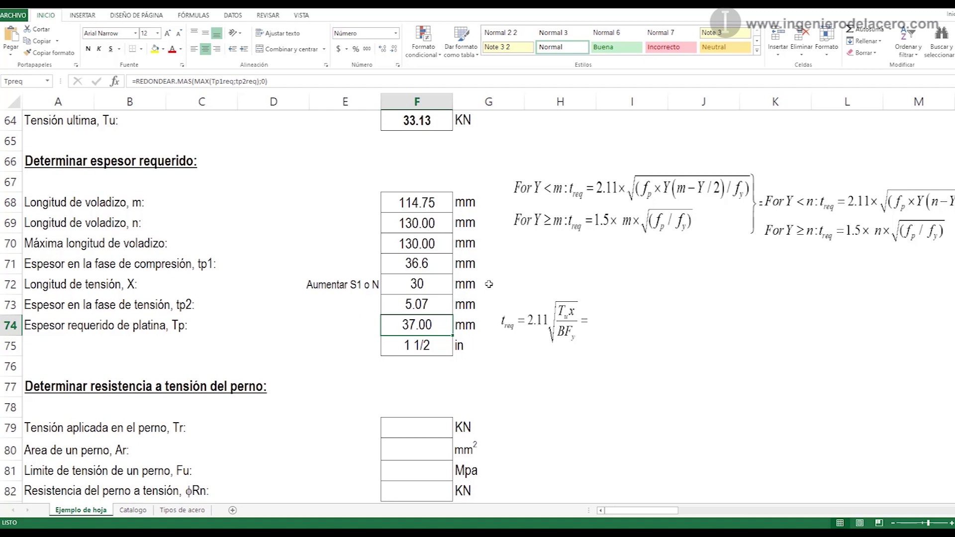
Step: In the bolt tensile strength section, open cell F79 for the tension applied to the bolt, Tr, for editing
scroll(440, 291, "down", 1)
left_click(439, 291)
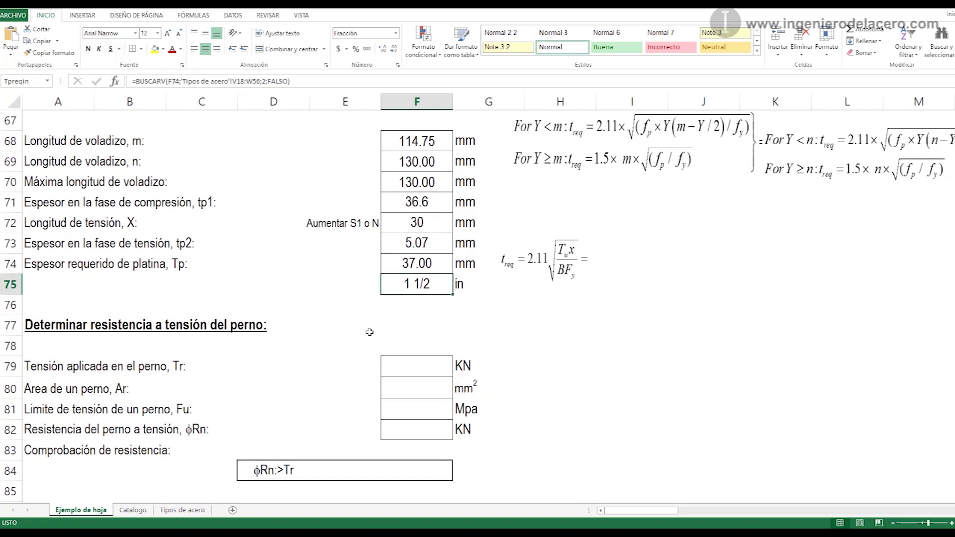
scroll(312, 333, "down", 3)
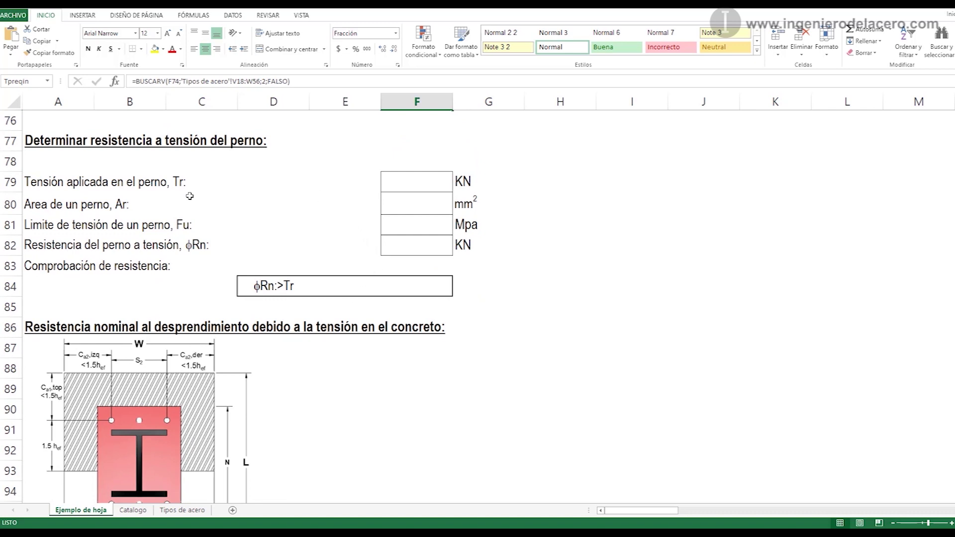
double_click(412, 183)
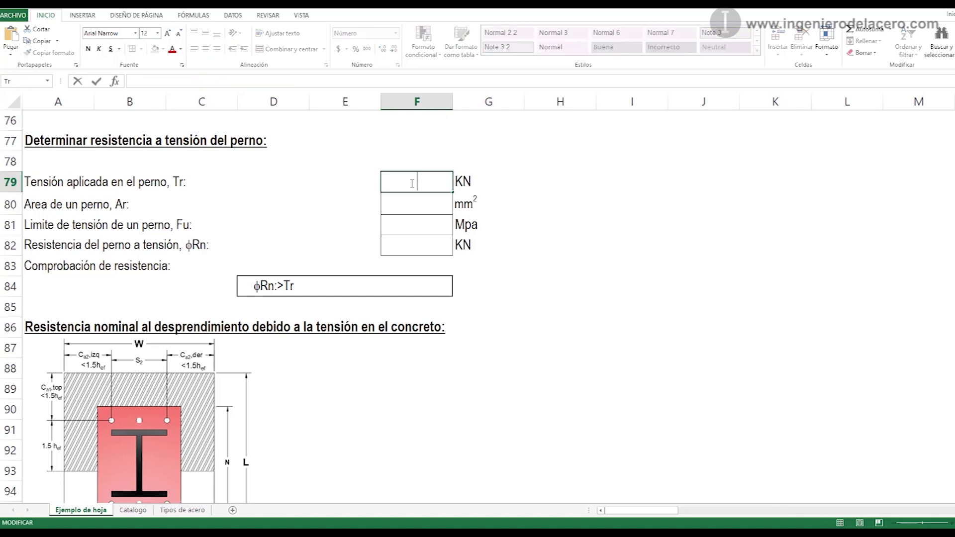
Step: Enter =SI((Tu>0);Tu/Ntension;1) as the tension applied per bolt, Tr, in F79, and review the Tu cell it references
type("=SI((Tu>0);Tu/Ntension;1)")
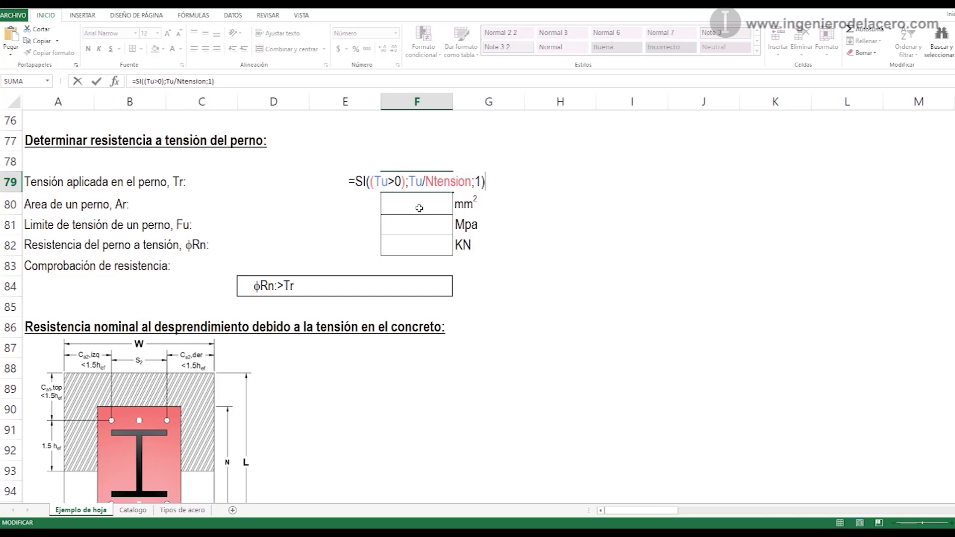
scroll(421, 208, "up", 6)
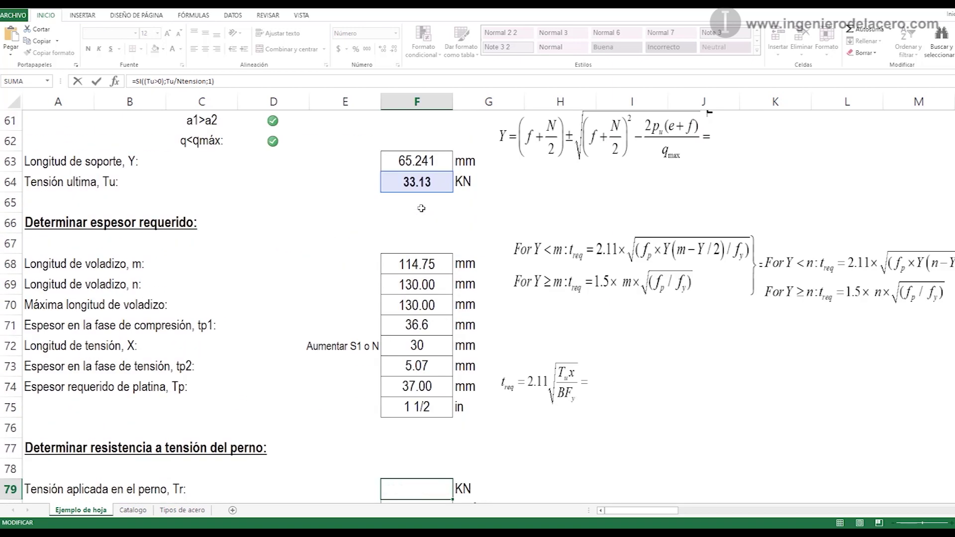
scroll(422, 255, "down", 4)
scroll(422, 255, "down", 1)
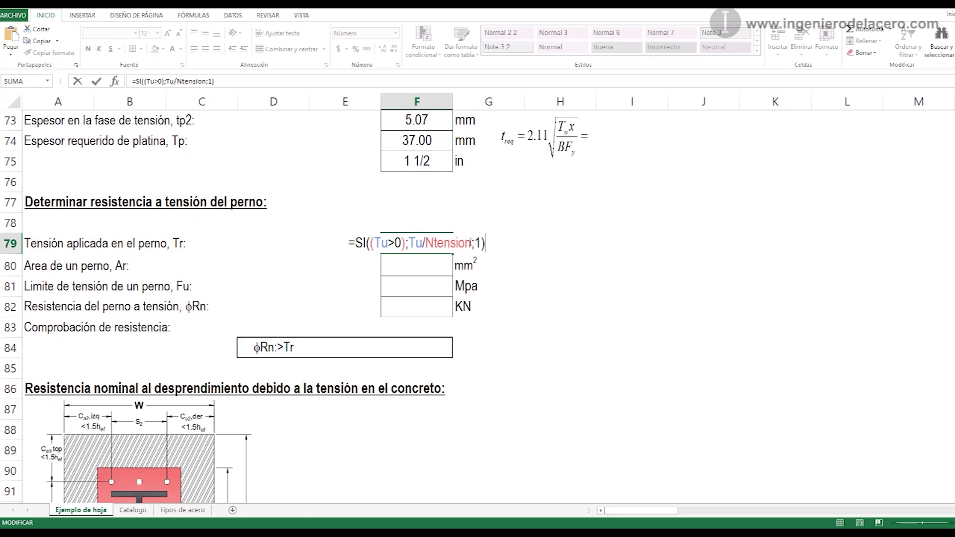
Step: Examine the number of tension bolts in the input data and the bolt layout in the base plate drawing
scroll(470, 243, "up", 16)
scroll(466, 242, "up", 6)
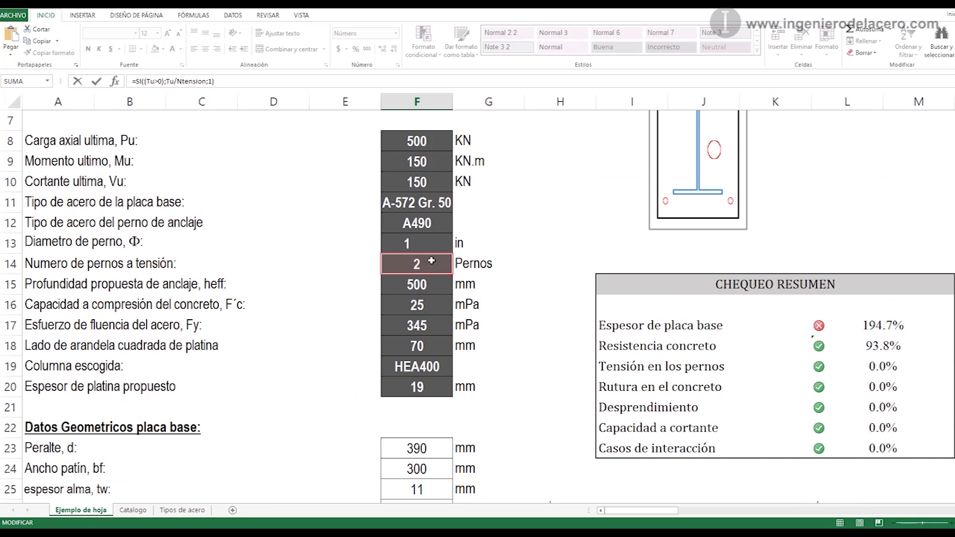
scroll(647, 243, "up", 1)
scroll(702, 241, "up", 1)
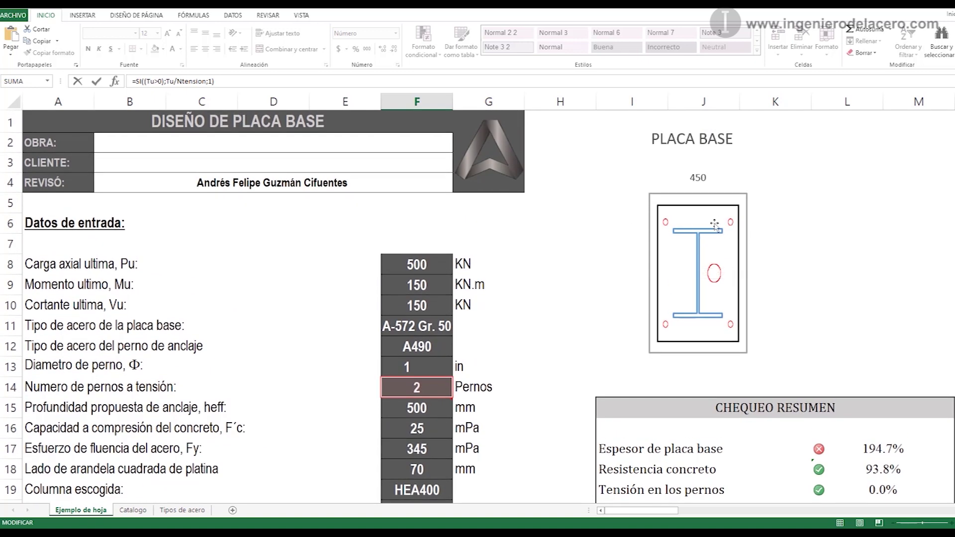
mouse_move(704, 233)
scroll(662, 264, "down", 1)
scroll(622, 247, "up", 1)
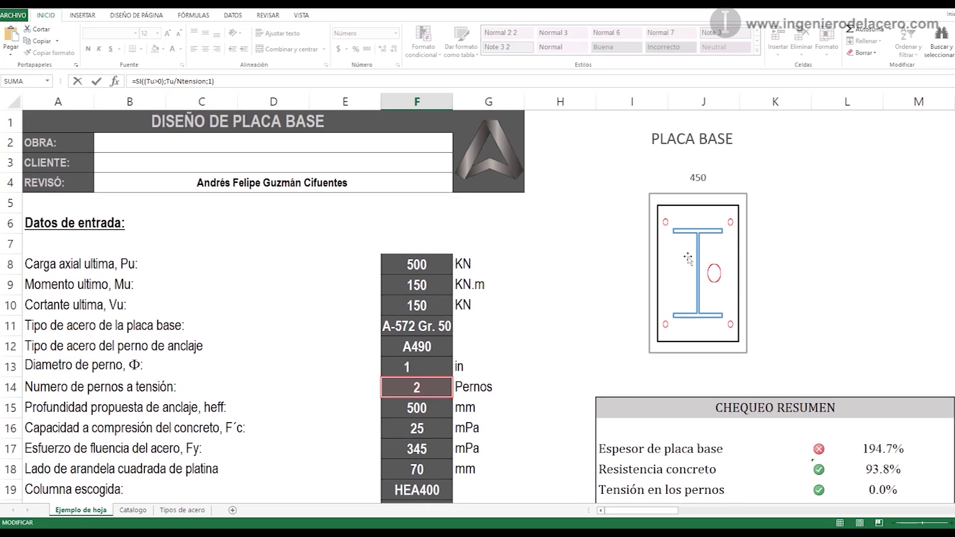
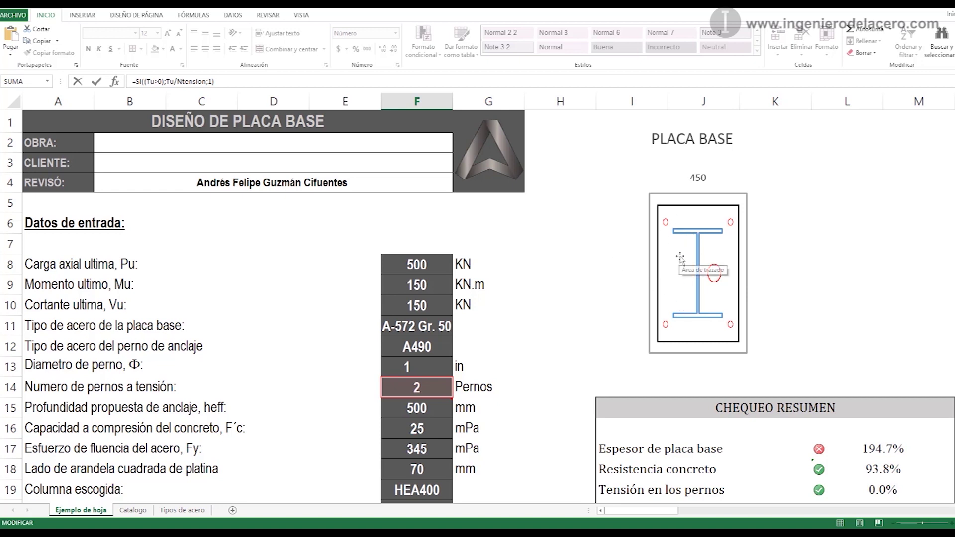
scroll(688, 259, "down", 1)
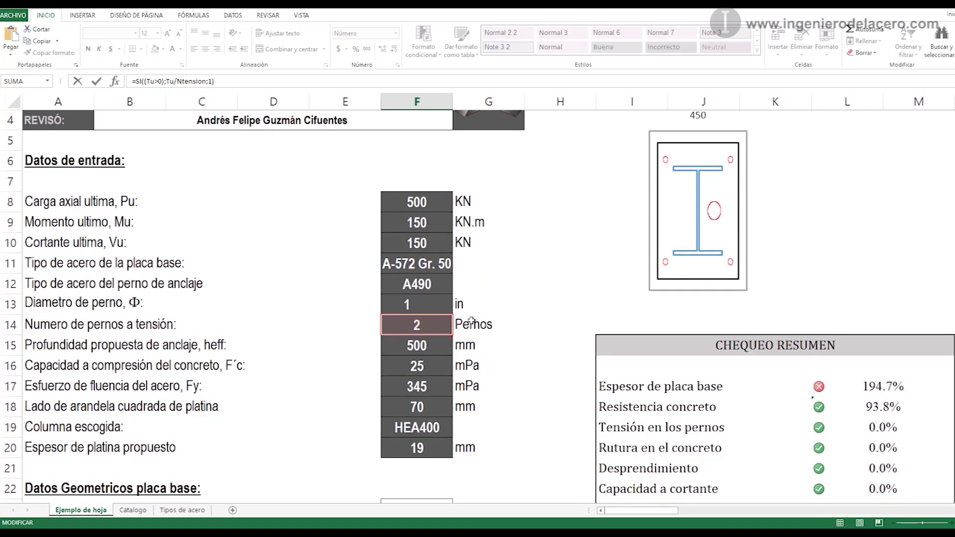
Step: Try 3 tension bolts in the input data and restore the number to 2
left_click(447, 323)
left_click(458, 310)
left_click(440, 341)
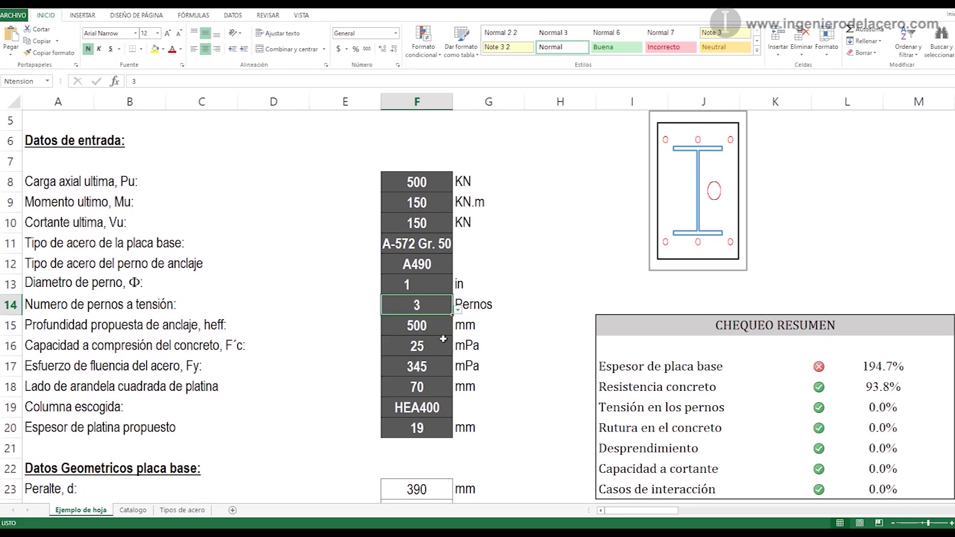
left_click(458, 310)
left_click(450, 334)
Step: Try the W14X99 profile as the chosen column and restore HEA400
left_click(441, 404)
left_click(458, 412)
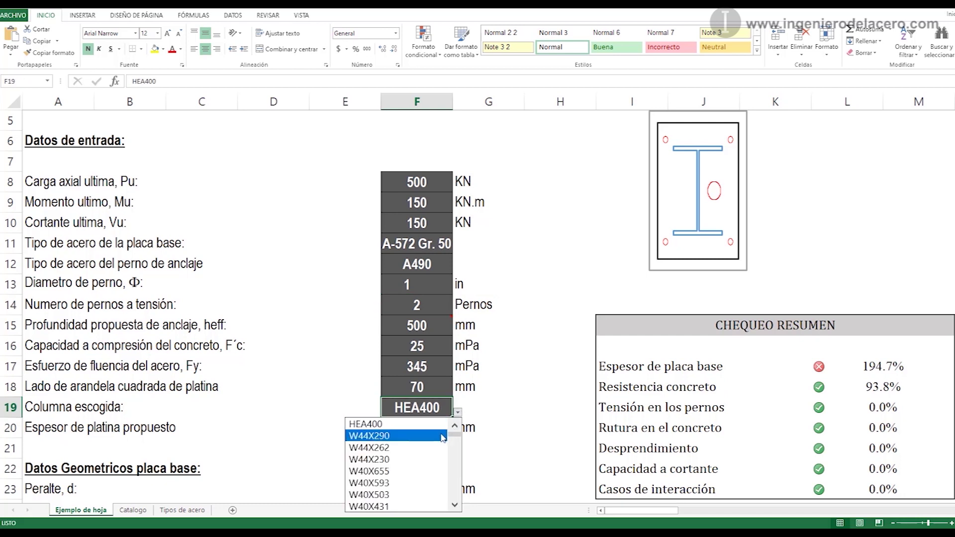
left_click_drag(458, 442, 457, 442)
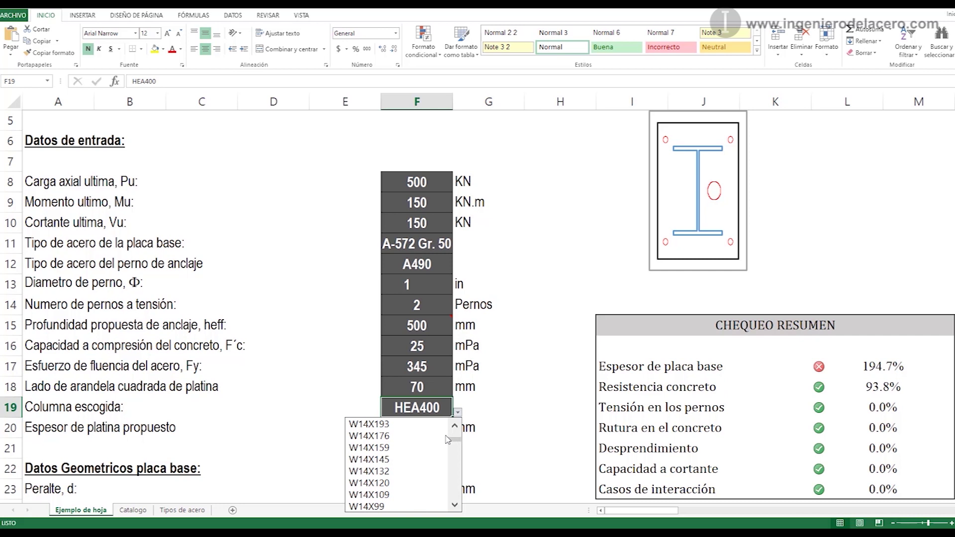
left_click(422, 506)
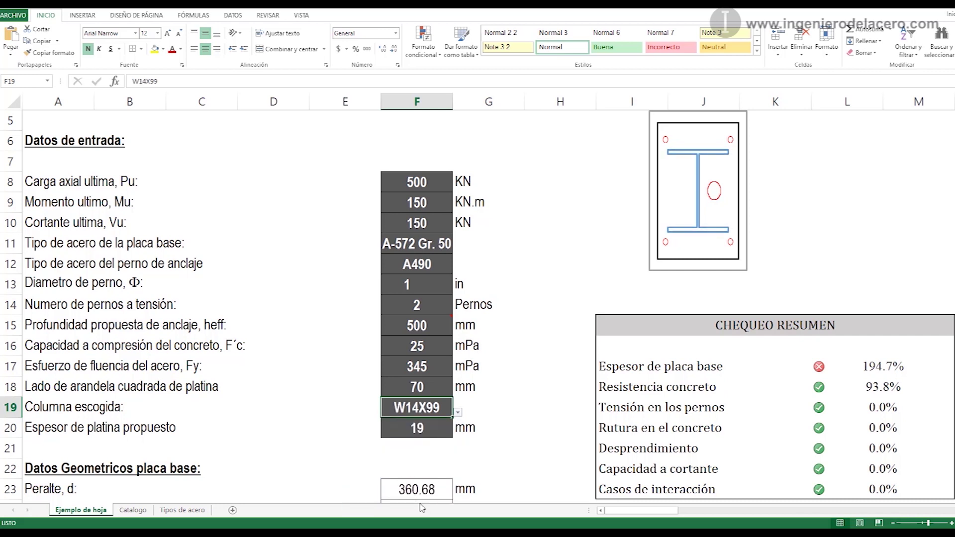
left_click(457, 413)
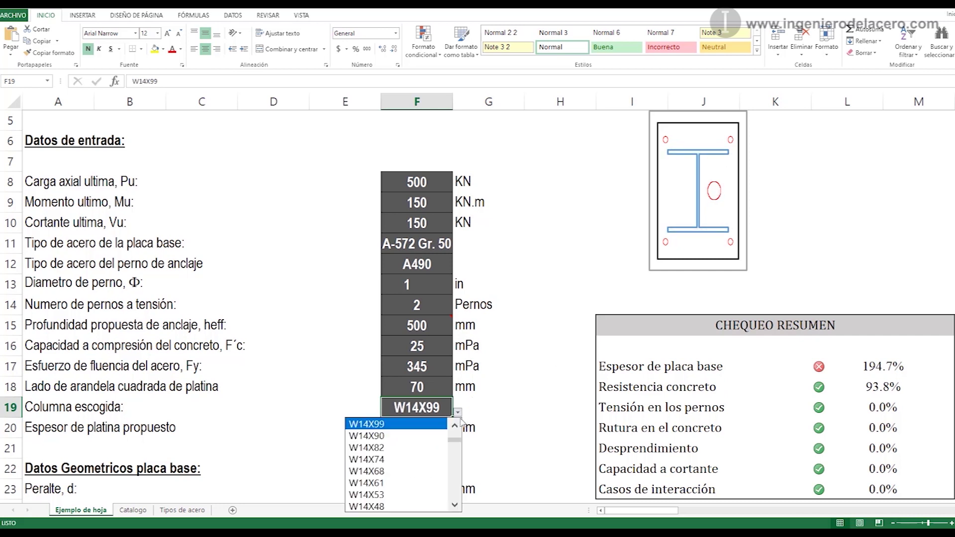
left_click_drag(460, 441, 460, 466)
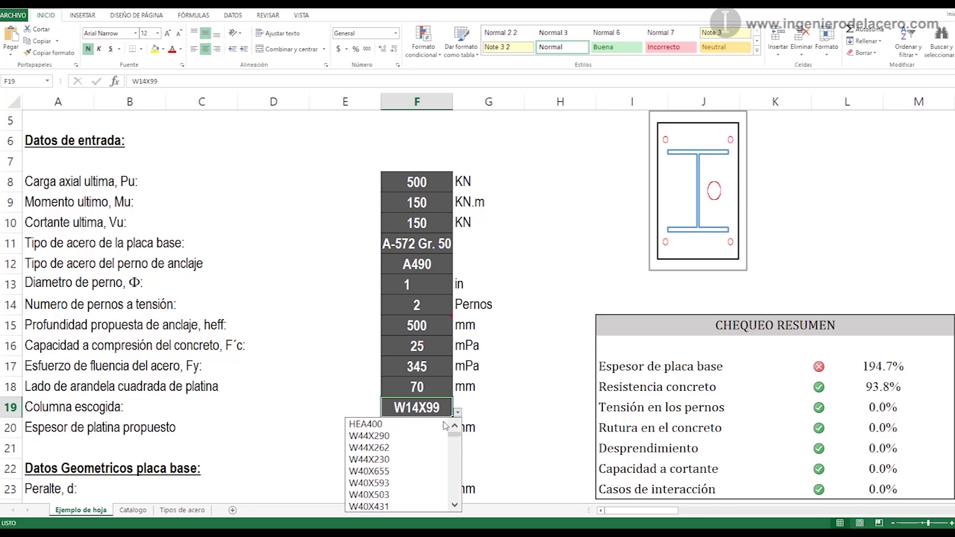
left_click(389, 424)
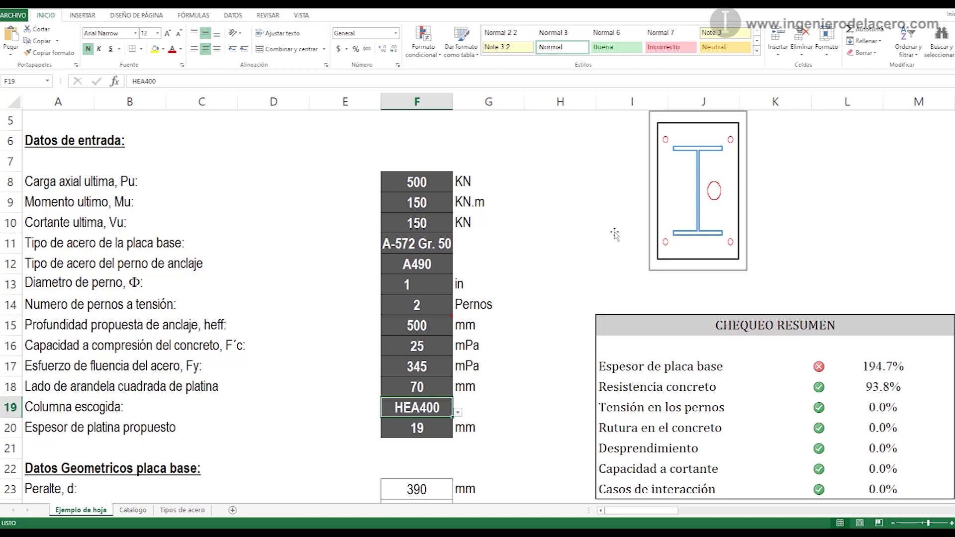
Step: Enter =BUSCARV(F13;'Tipos de acero'!M33:U45;7;FALSO) as the area of one bolt, Ar, in F80
scroll(617, 234, "up", 2)
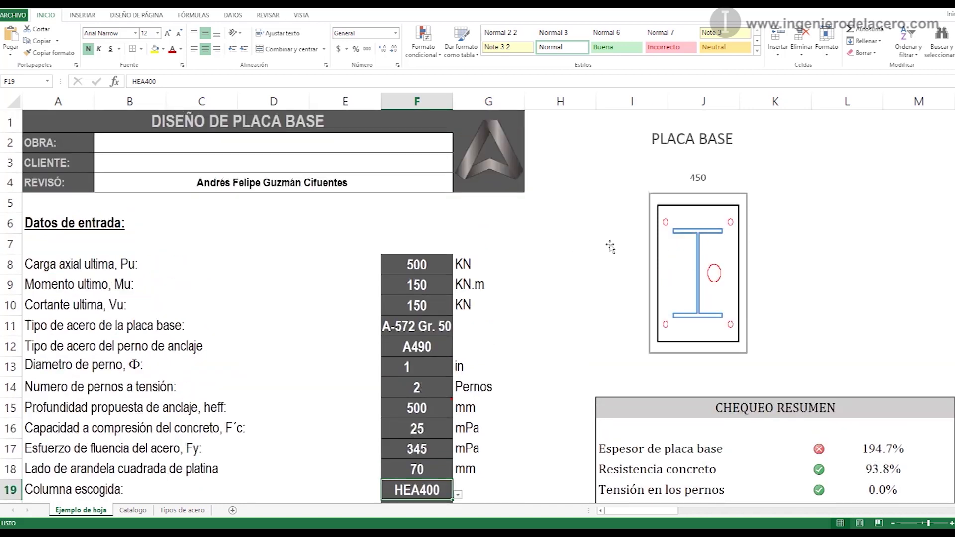
scroll(615, 252, "down", 13)
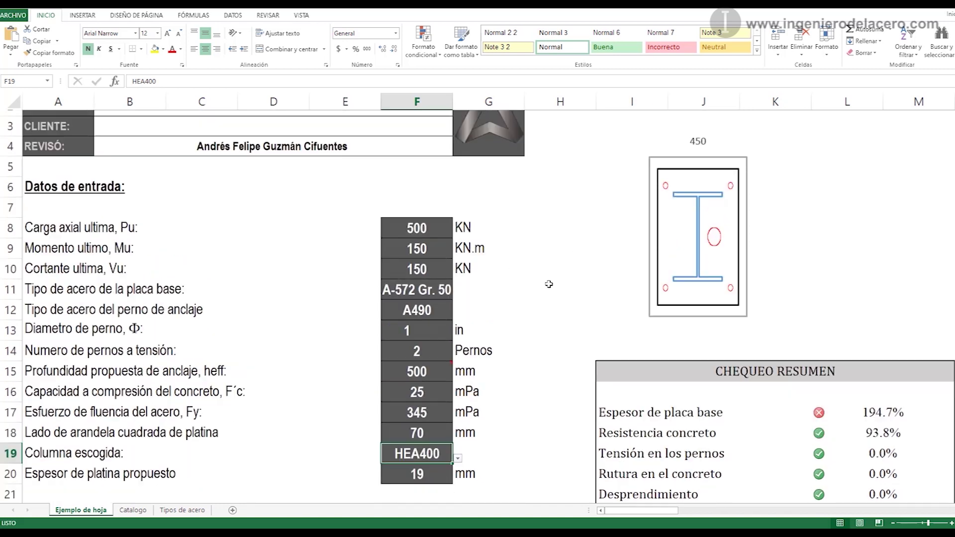
scroll(545, 283, "down", 9)
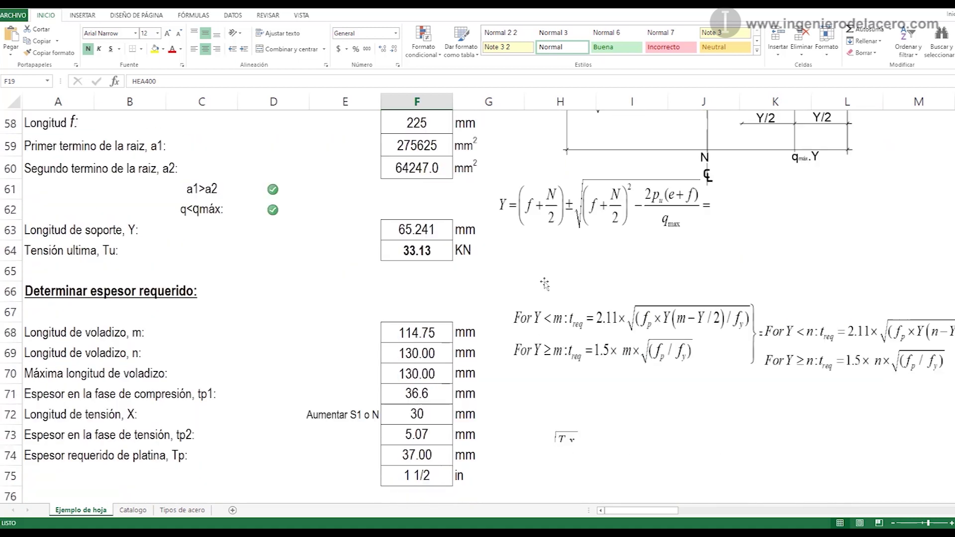
left_click(425, 379)
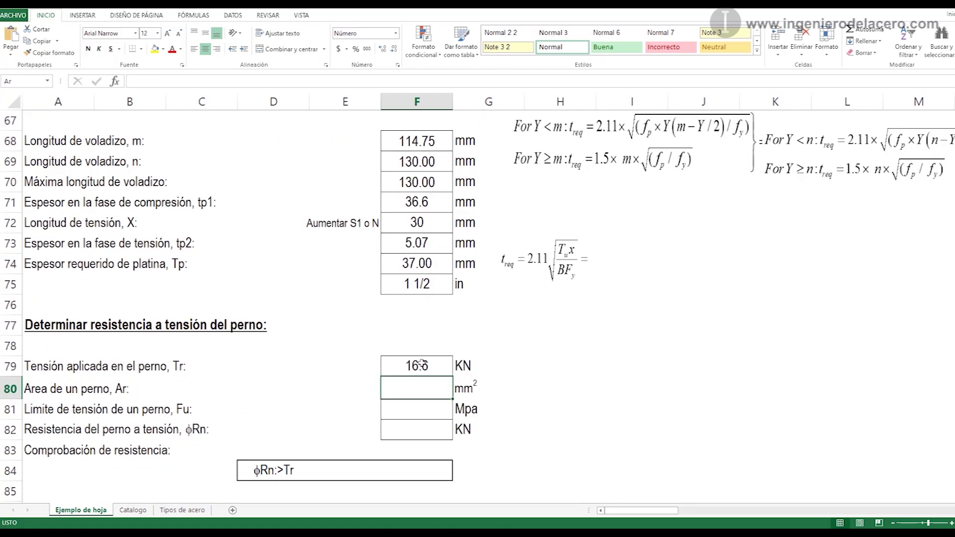
scroll(422, 363, "down", 1)
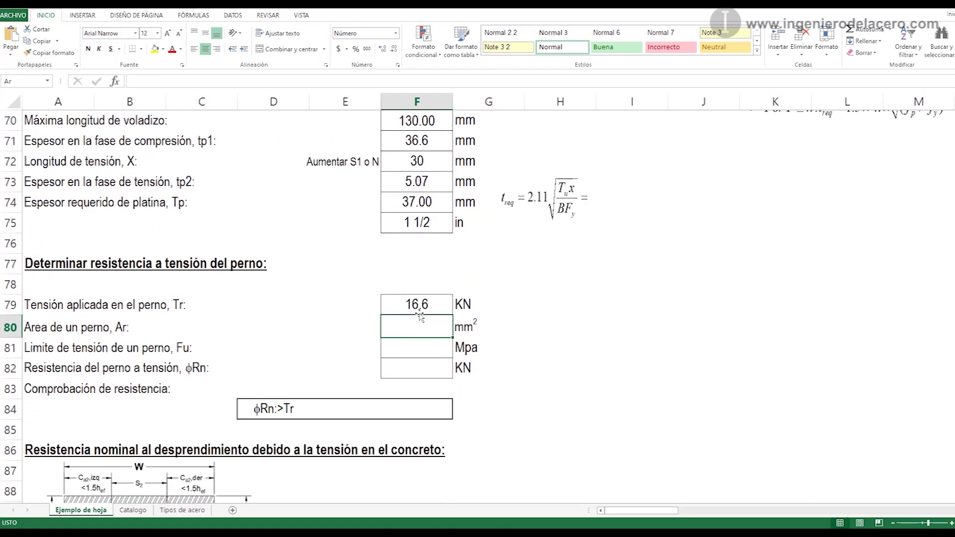
double_click(436, 324)
type("=BUSCARV(F13;'Tipos de acero'!M33:U45;7;FALSO)")
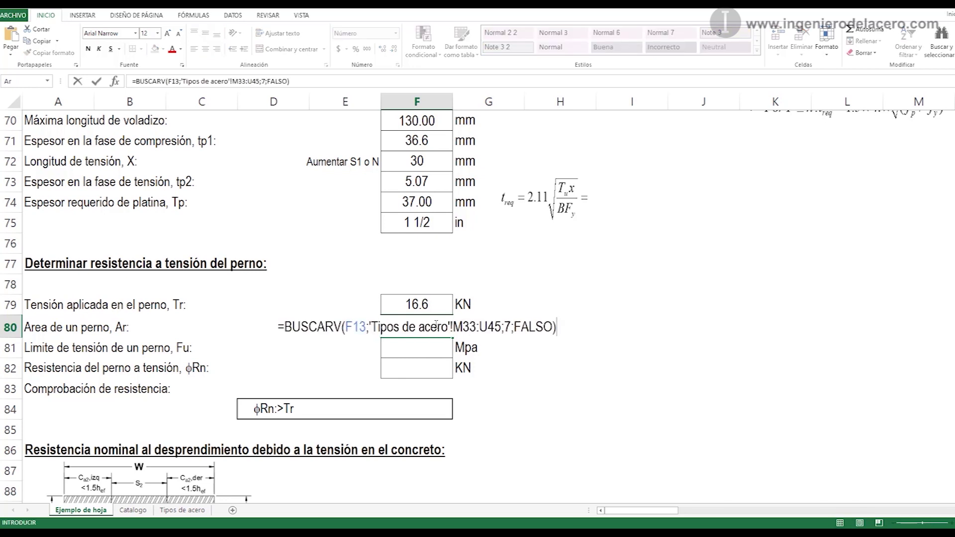
key("Return")
left_click(437, 325)
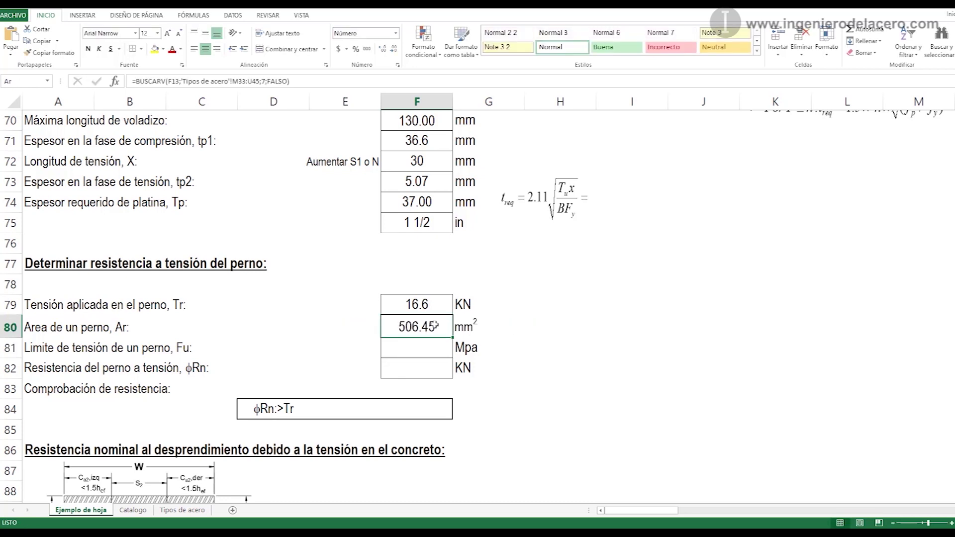
Step: Check the area formula for the 3/4 bolt diameter on the Tipos de acero sheet and return to Ejemplo de hoja
left_click(182, 510)
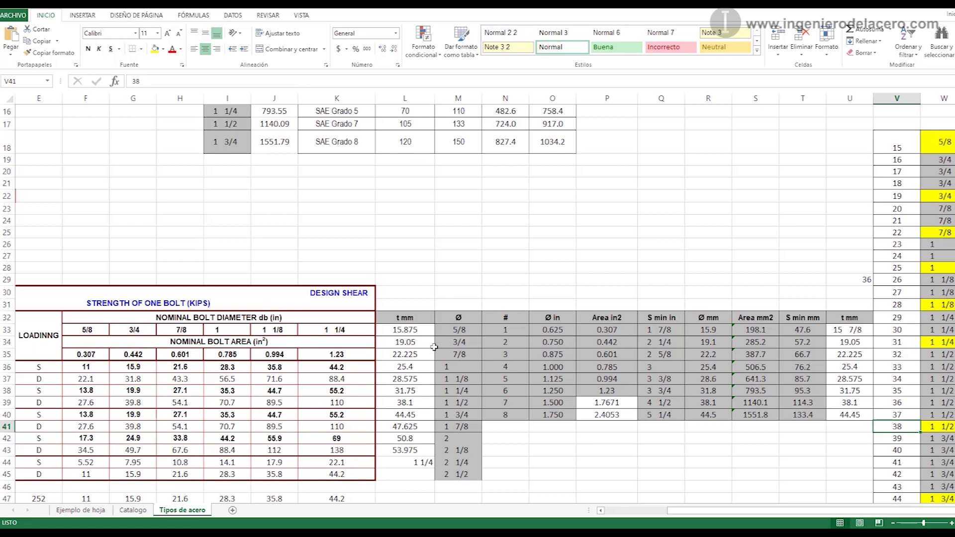
scroll(434, 347, "up", 3)
left_click(276, 171)
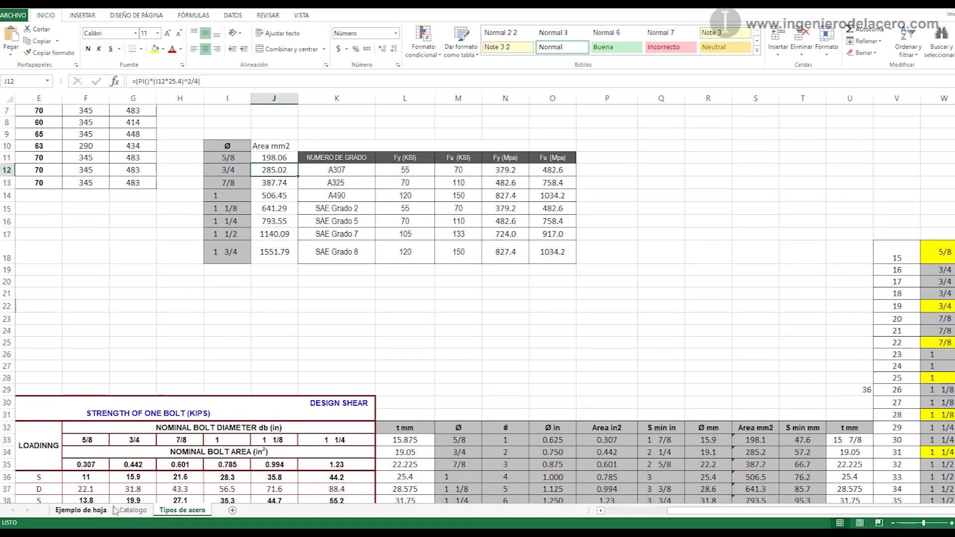
left_click(81, 510)
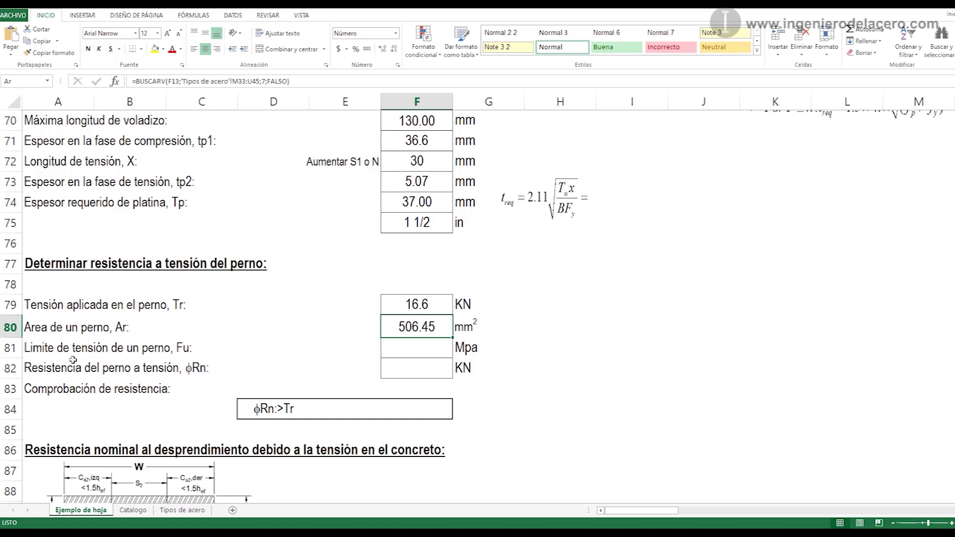
Step: Enter =BUSCARV(F12;'Tipos de acero'!K12:O18;4;FALSO) as the bolt's tension limit, Fu, in F81, reviewing the referenced anchor bolt steel type
left_click(428, 348)
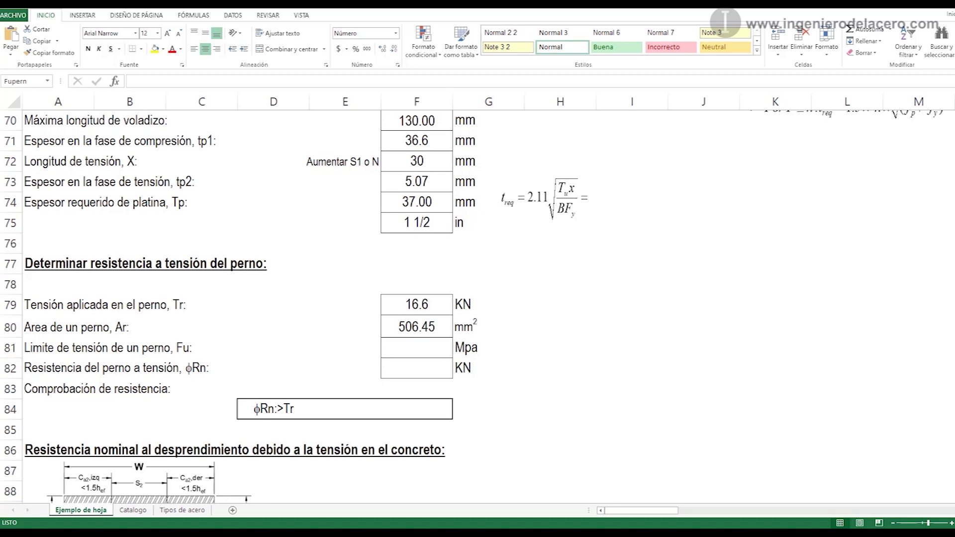
type("=BUSCARV(F12;'Tipos de acero'!K12:O18;4;FALSO)")
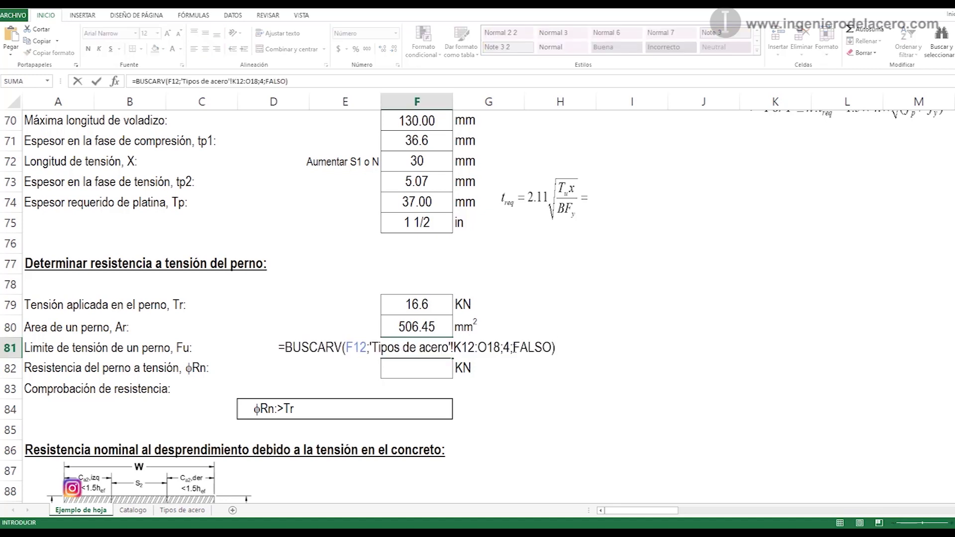
scroll(468, 347, "up", 17)
scroll(480, 346, "up", 4)
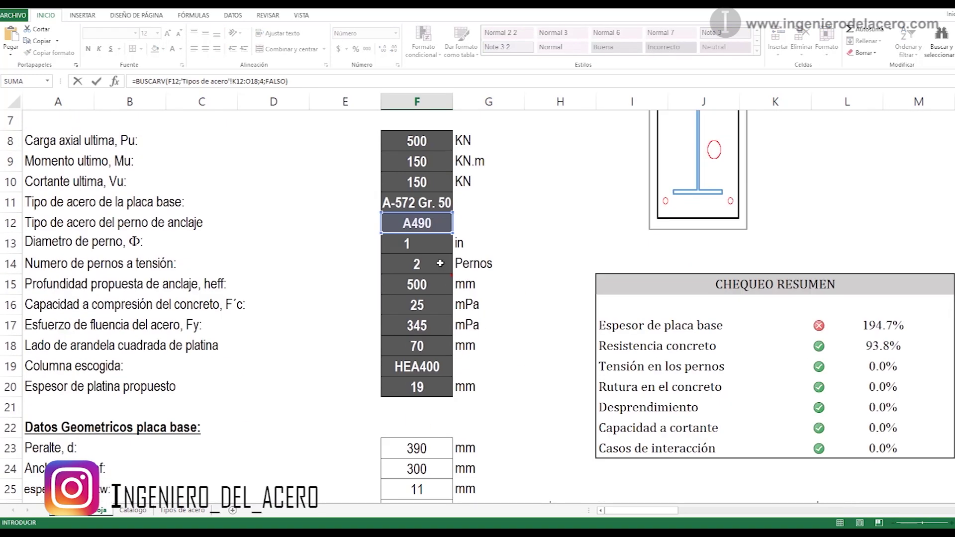
scroll(430, 220, "down", 20)
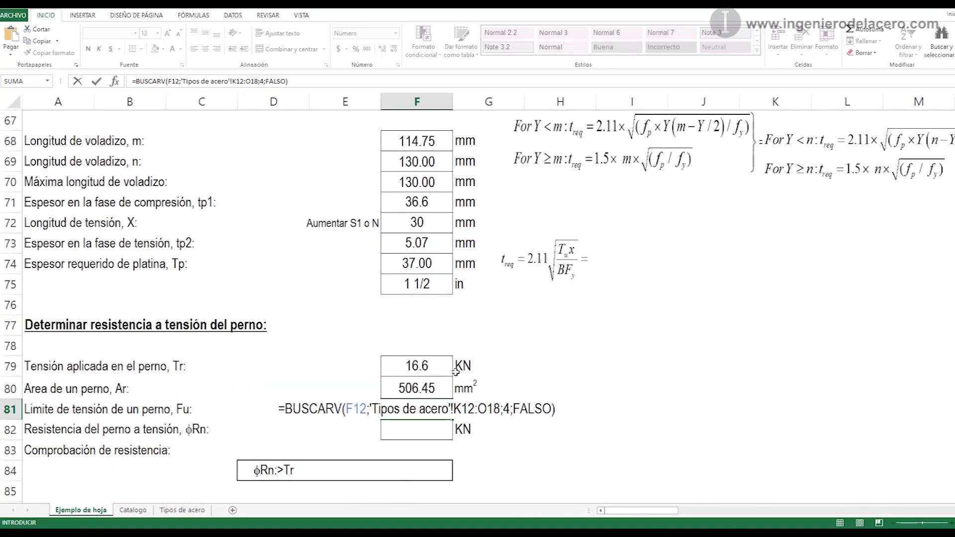
scroll(456, 370, "down", 1)
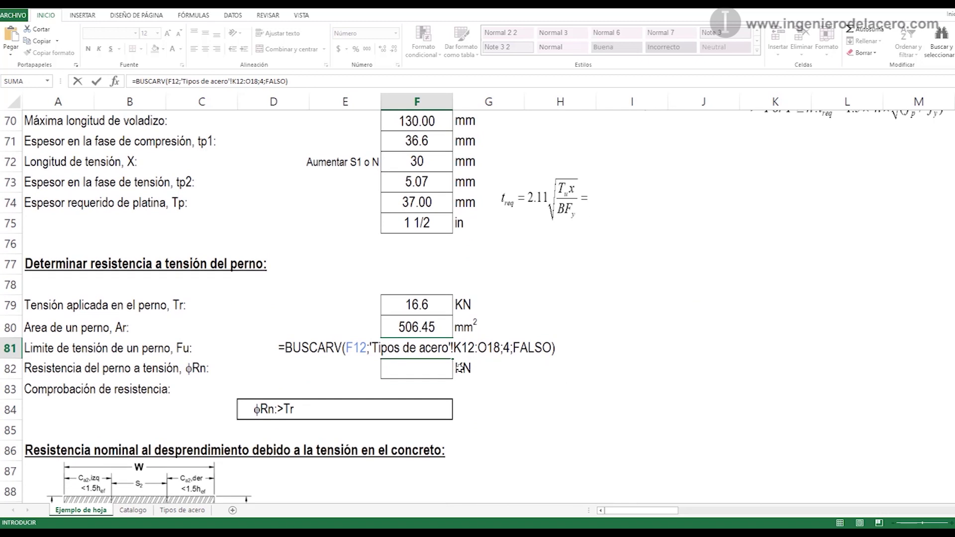
key("Return")
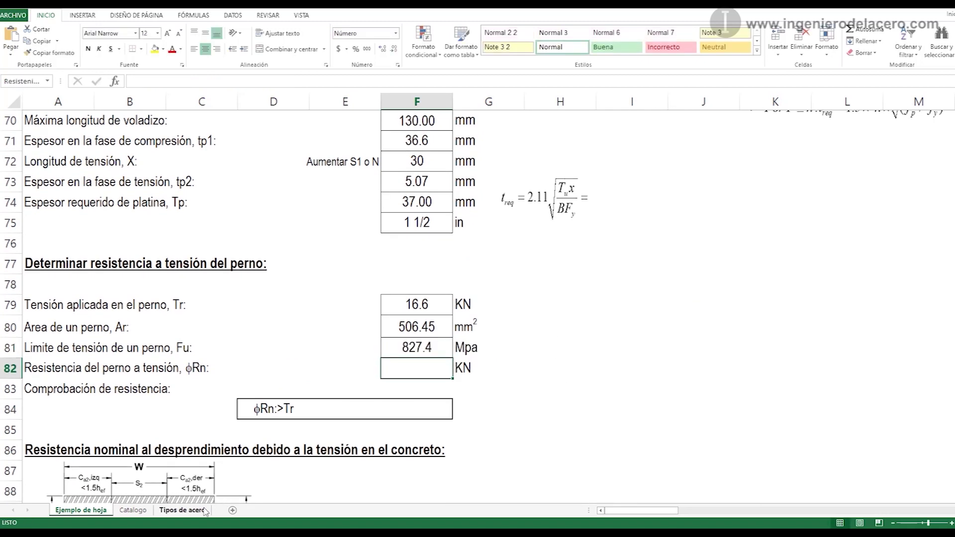
Step: Check the A490 grade and its Fu in MPa on the Tipos de acero sheet and return to Ejemplo de hoja
left_click(182, 511)
scroll(371, 223, "up", 2)
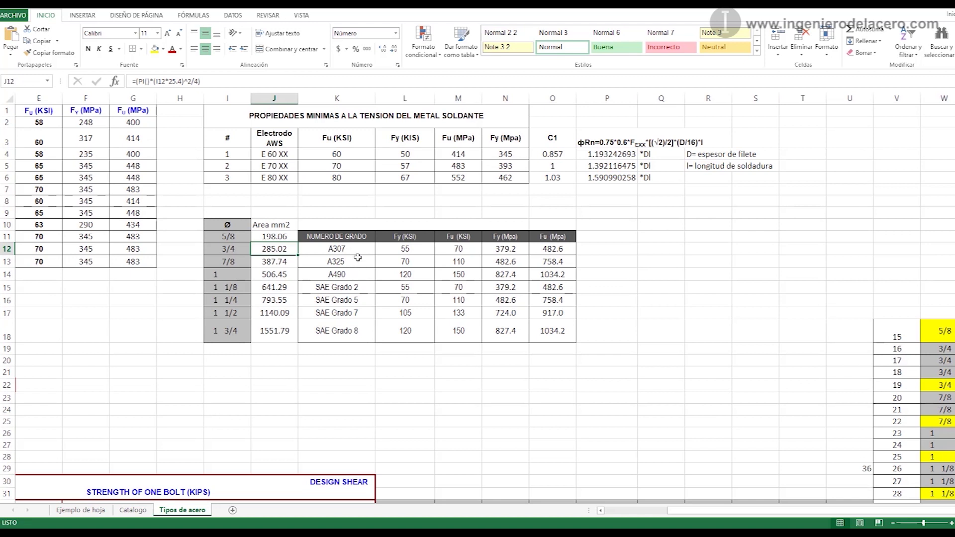
left_click(355, 279)
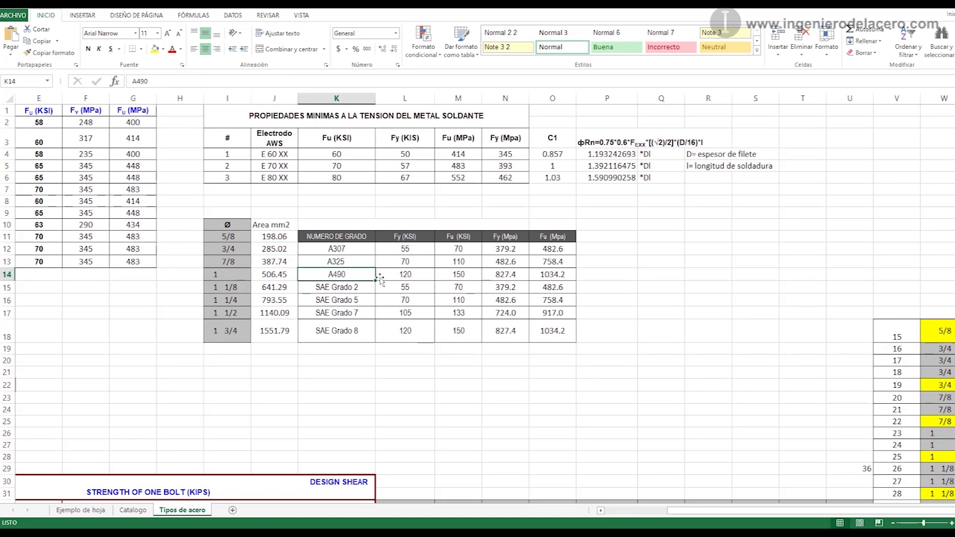
left_click(561, 275)
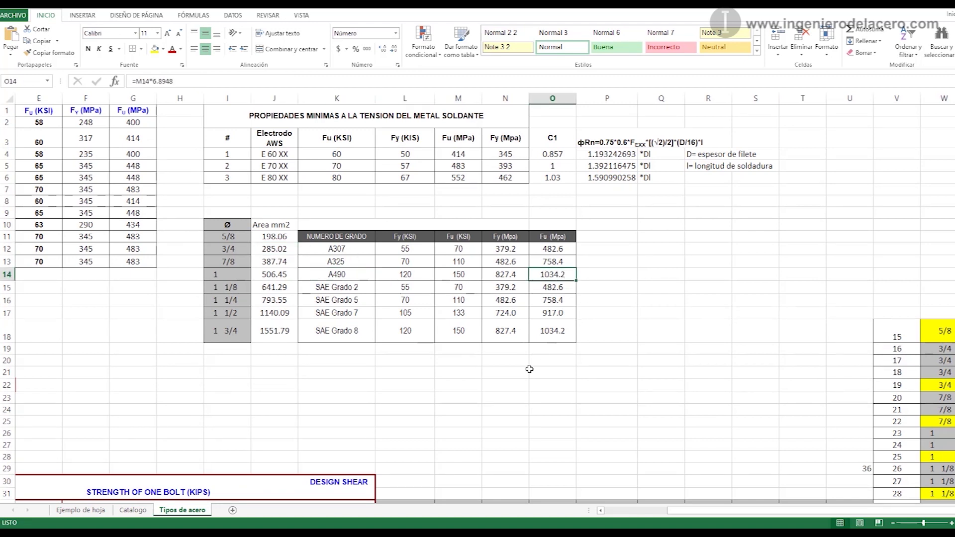
left_click(80, 510)
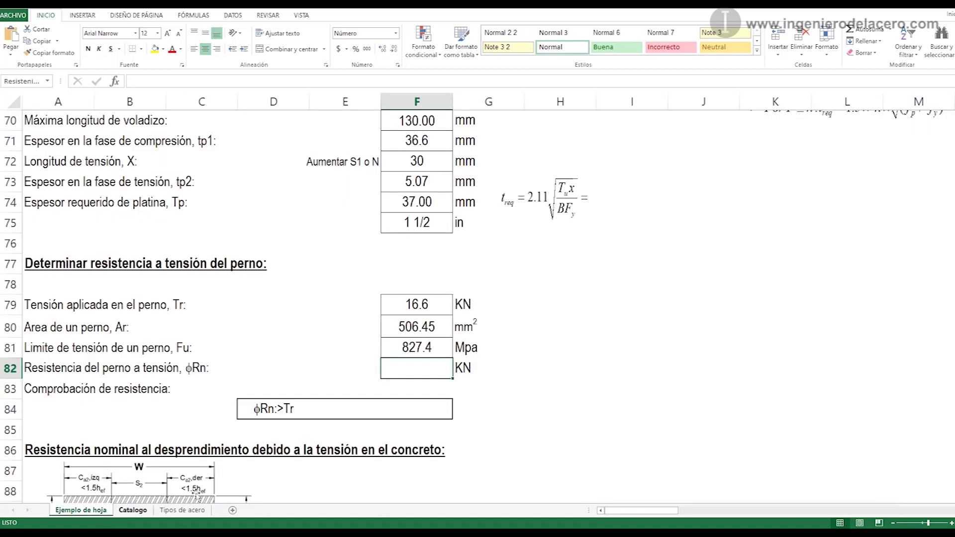
Step: Change the column index in the bolt tension limit lookup, Fu, in F81 to 5
left_click(402, 348)
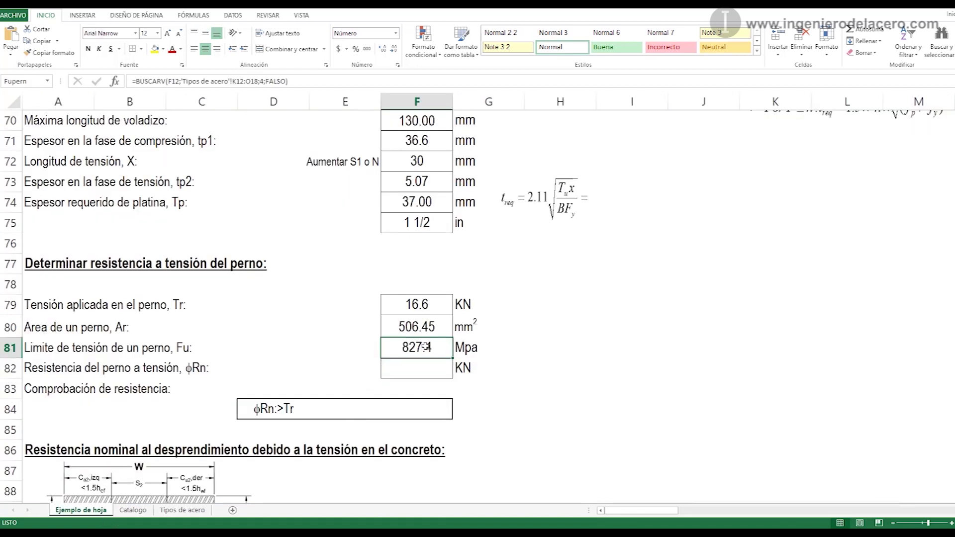
double_click(426, 347)
double_click(507, 347)
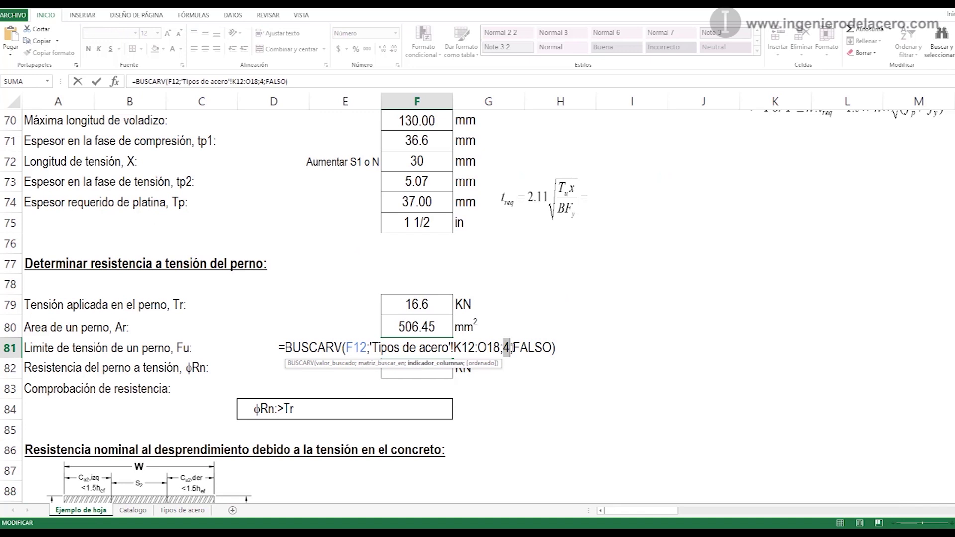
type("5")
key("Return")
left_click(445, 347)
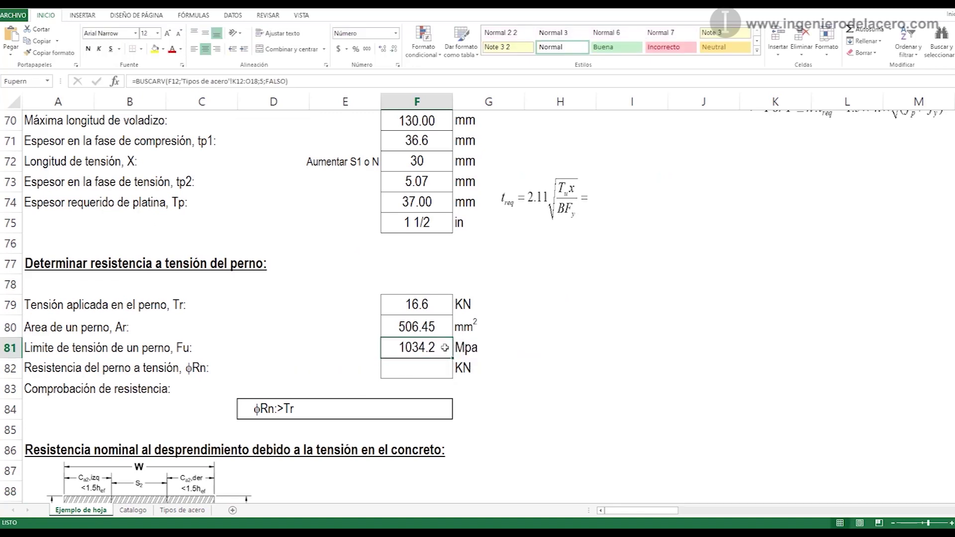
left_click(445, 367)
left_click(445, 347)
Step: Enter =0.75*0.75*Fupern*Arr/1000 as the bolt's tension resistance, φRn, in F82
left_click(404, 367)
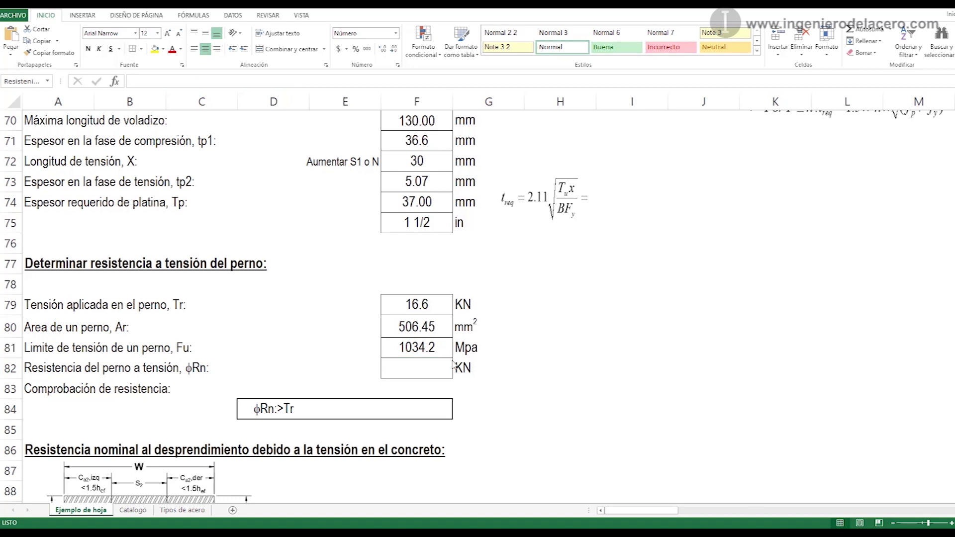
left_click(433, 369)
type("=")
type("0.75*0.75*Fupern*Arr/1000")
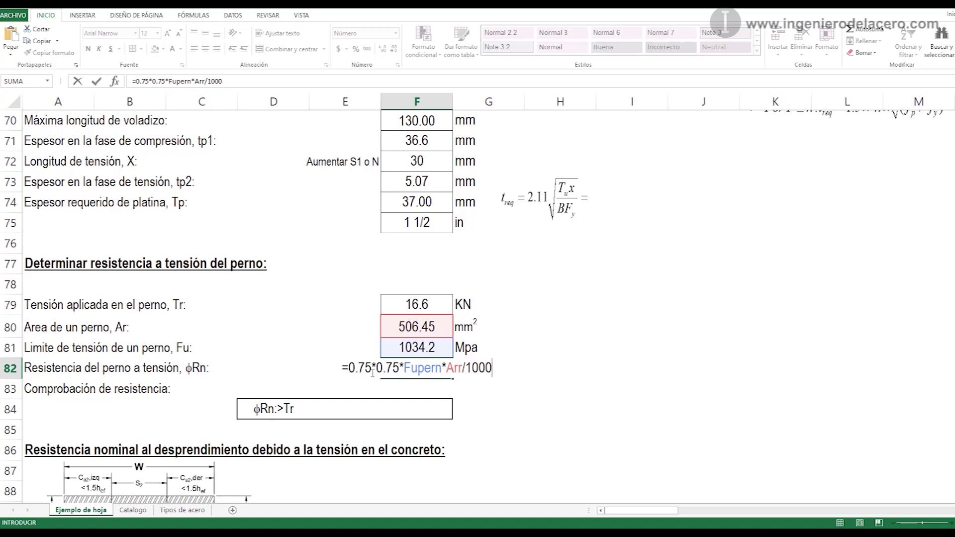
key("Return")
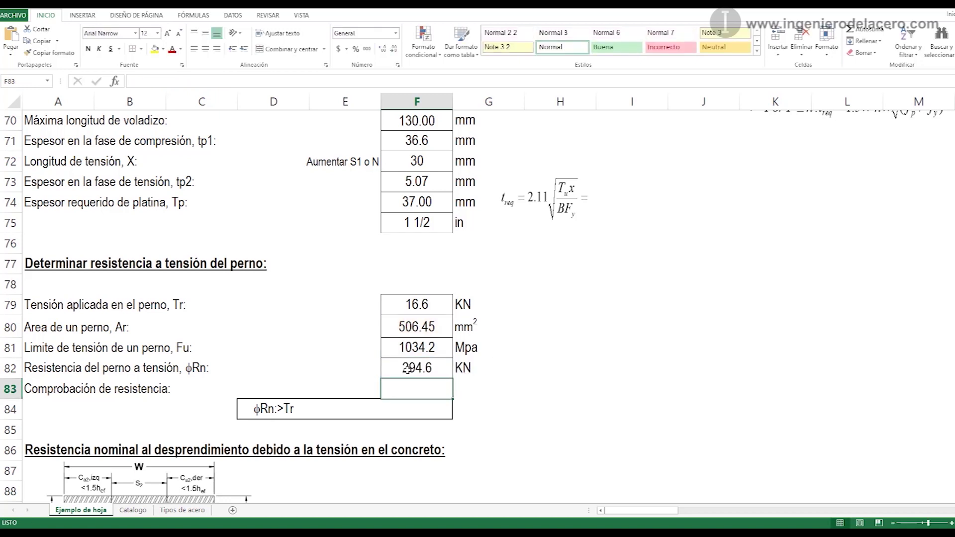
Step: Paste the φRn>Tr check into E84:F84 with the ratio =Ttr/Resisteniadeunperno, and review the φRn and Tr cells it uses
left_click(343, 407)
key("ctrl+c")
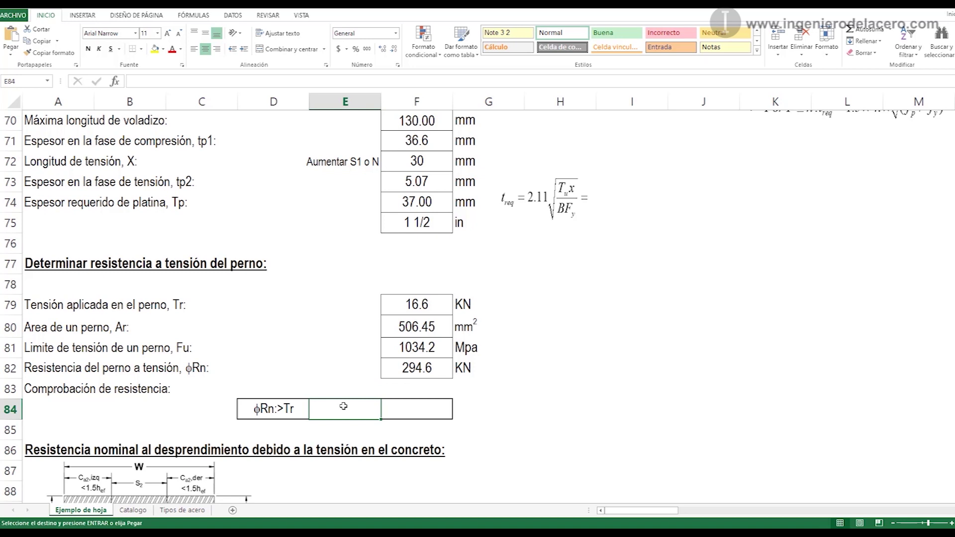
key("ctrl+v")
left_click(465, 293)
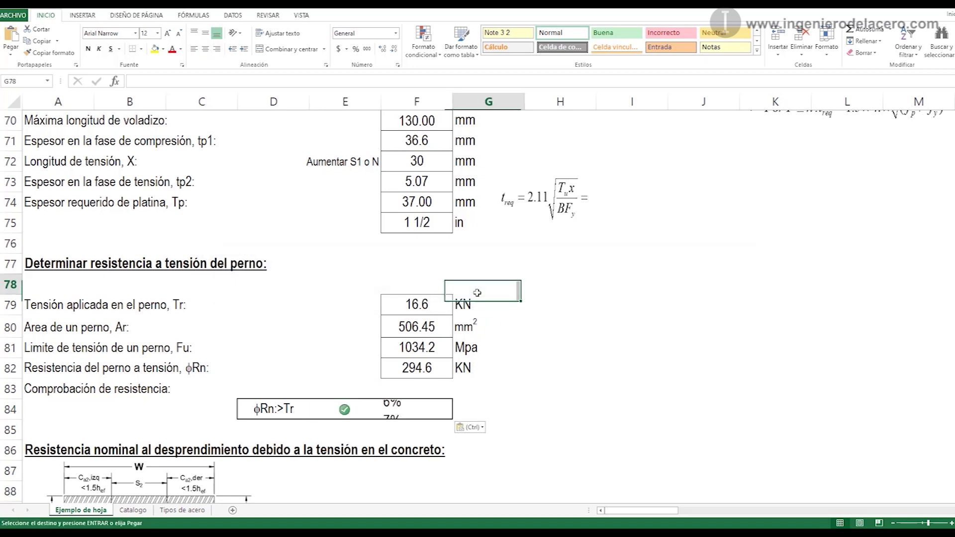
double_click(423, 409)
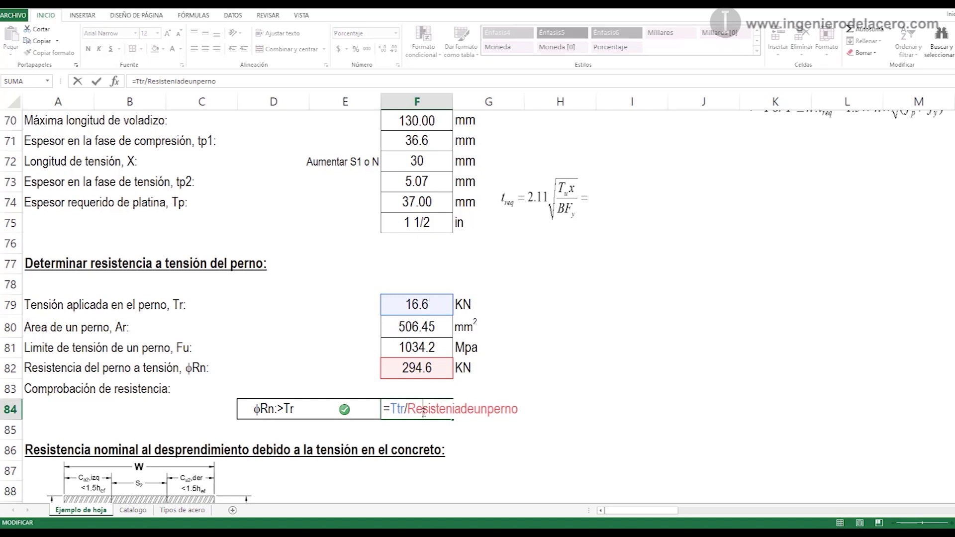
key("Return")
left_click(433, 374)
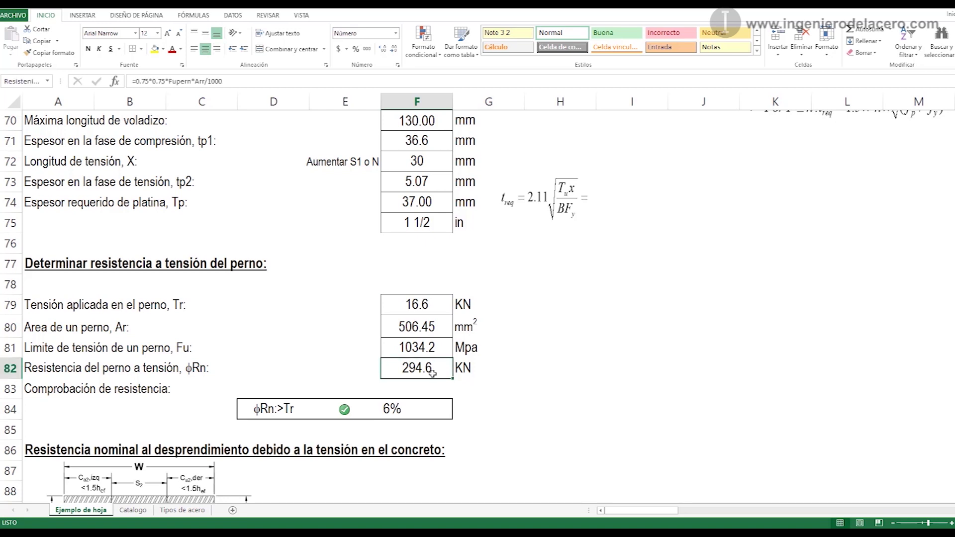
left_click(438, 308)
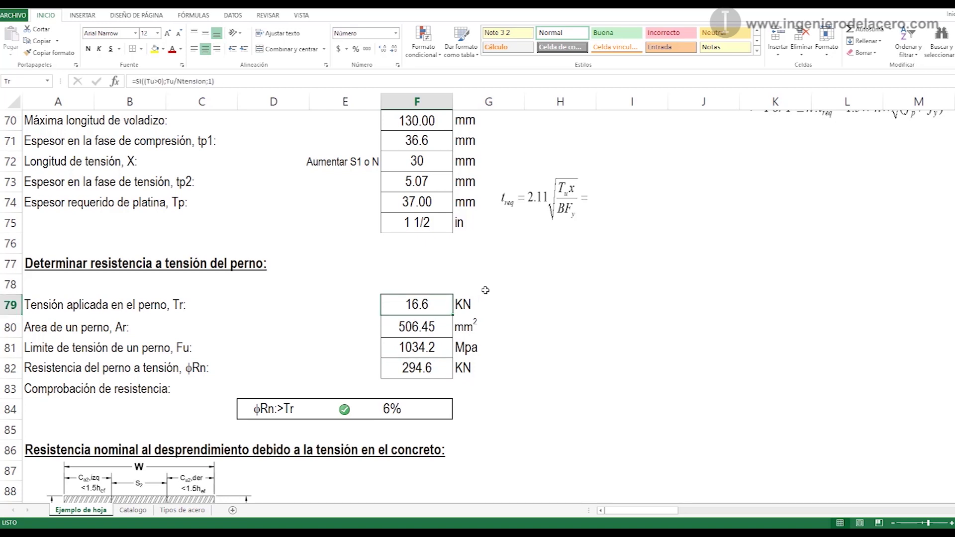
Step: Set the proposed plate thickness in F20 to 25 mm
scroll(481, 334, "down", 3)
scroll(482, 339, "up", 4)
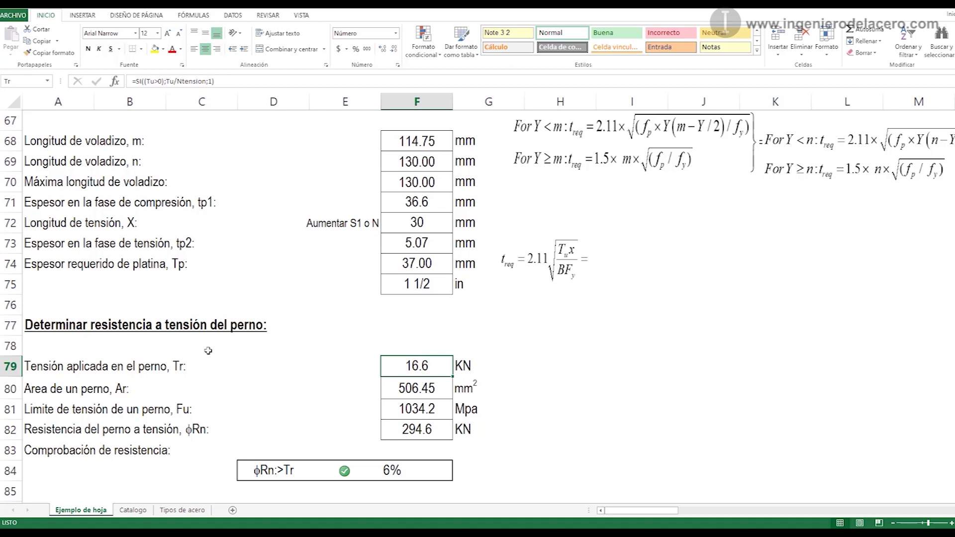
scroll(368, 388, "up", 2)
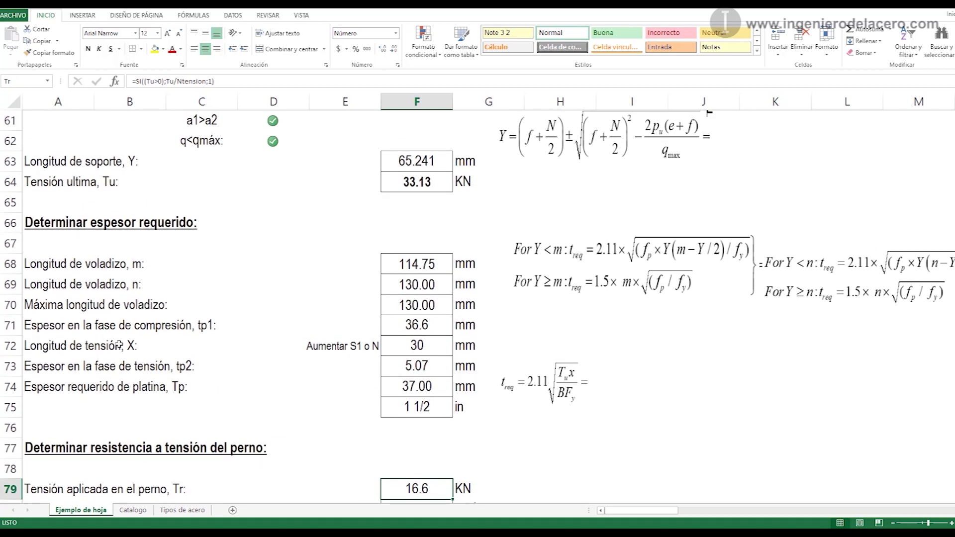
scroll(128, 327, "up", 5)
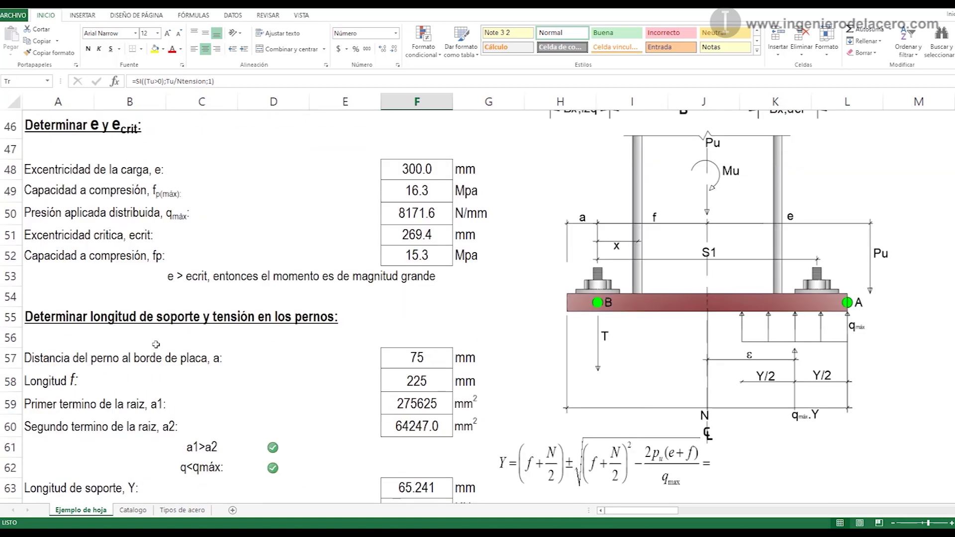
scroll(156, 344, "up", 6)
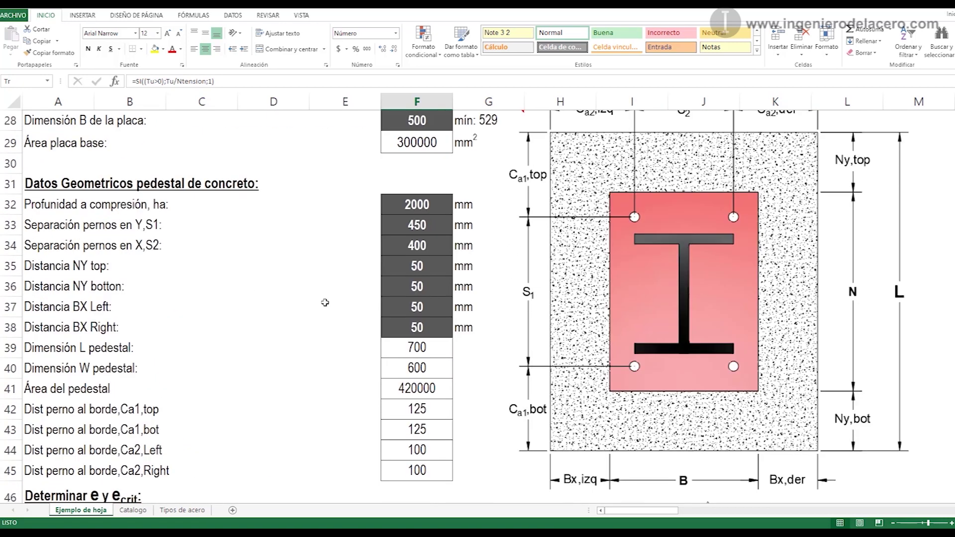
scroll(328, 304, "up", 5)
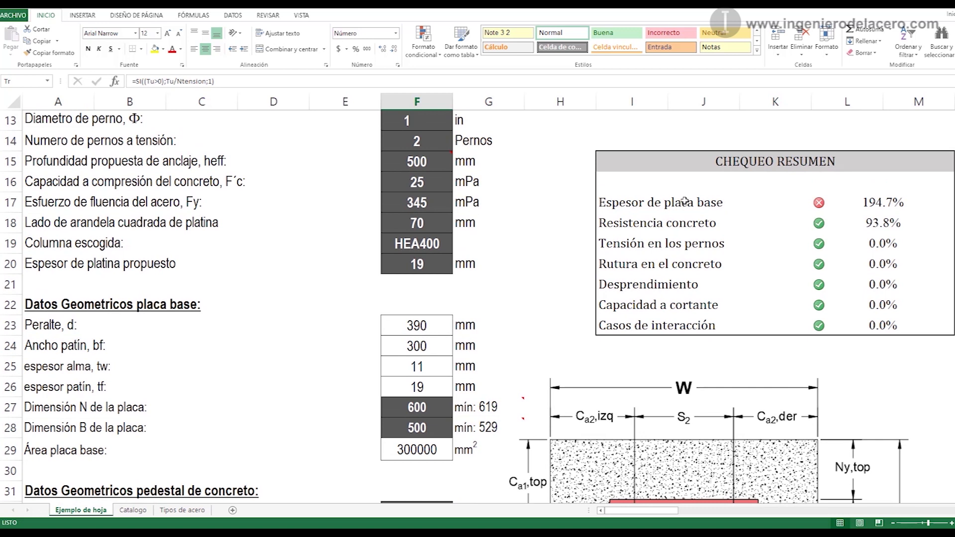
left_click(425, 264)
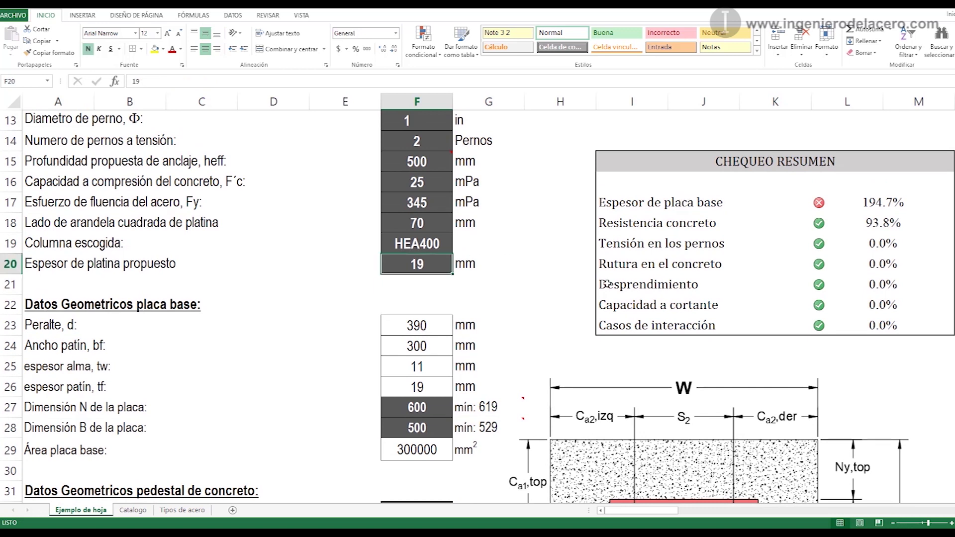
type("25")
key("Return")
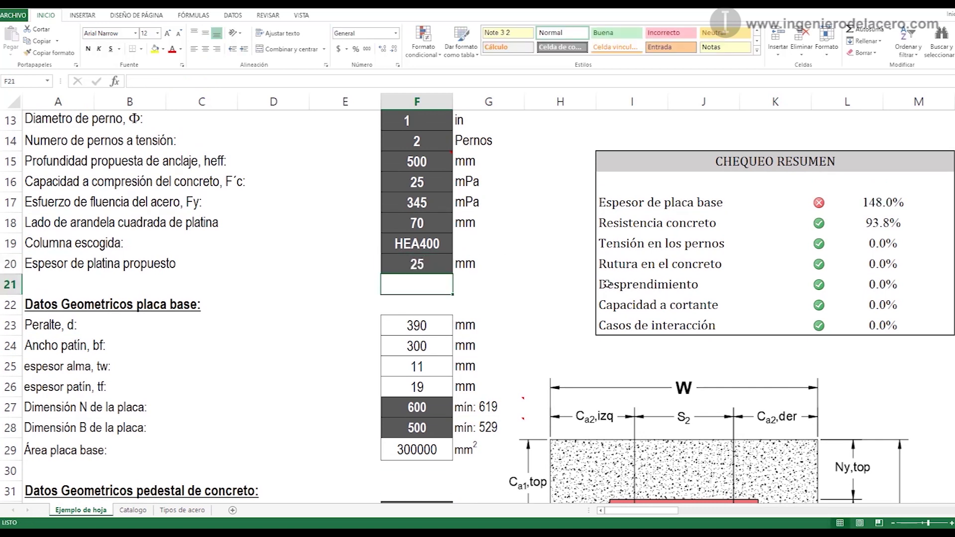
Step: Set the proposed plate thickness in F20 to 38 mm
left_click(417, 264)
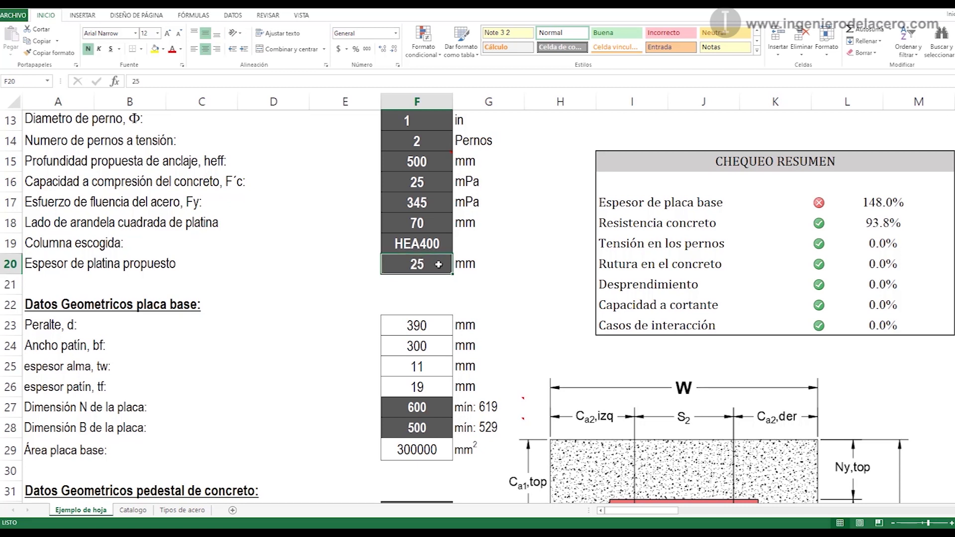
scroll(450, 291, "down", 12)
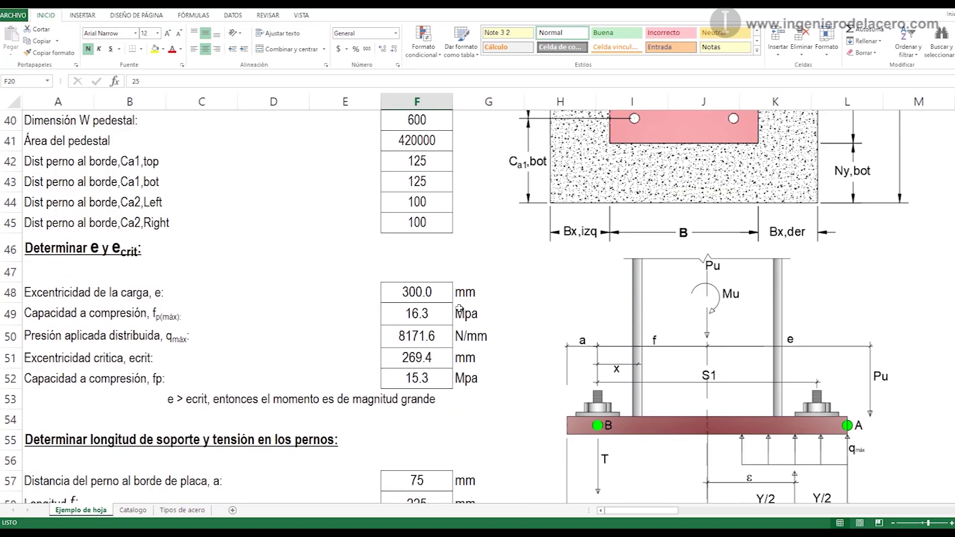
scroll(460, 324, "up", 9)
scroll(459, 324, "up", 5)
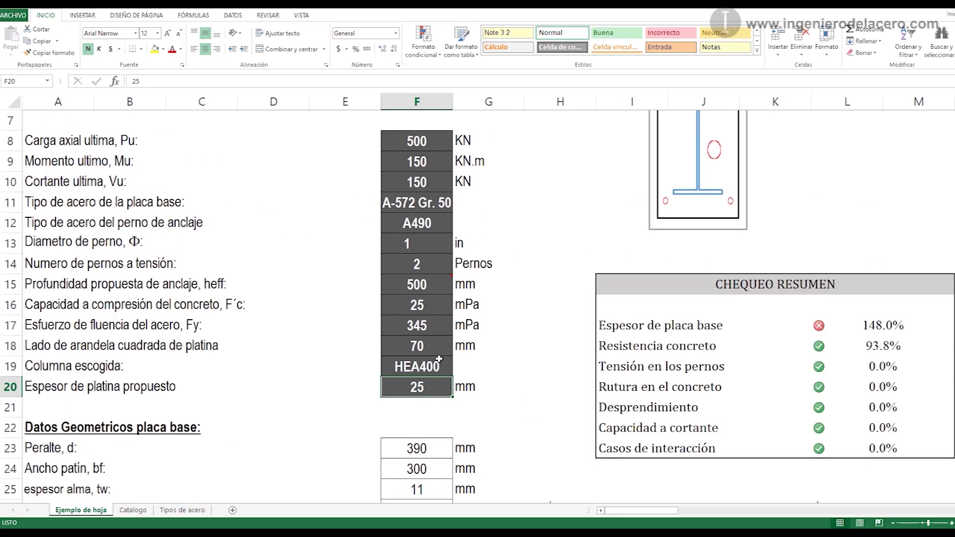
type("38")
key("Return")
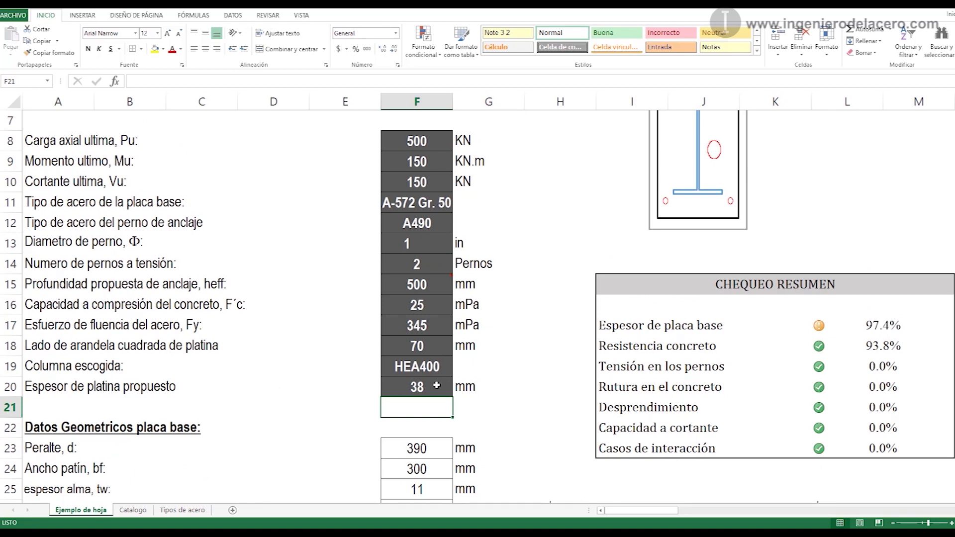
Step: Shift the base plate diagram in the concrete breakout resistance section slightly down and to the right below its heading
scroll(435, 386, "down", 1)
scroll(433, 386, "down", 11)
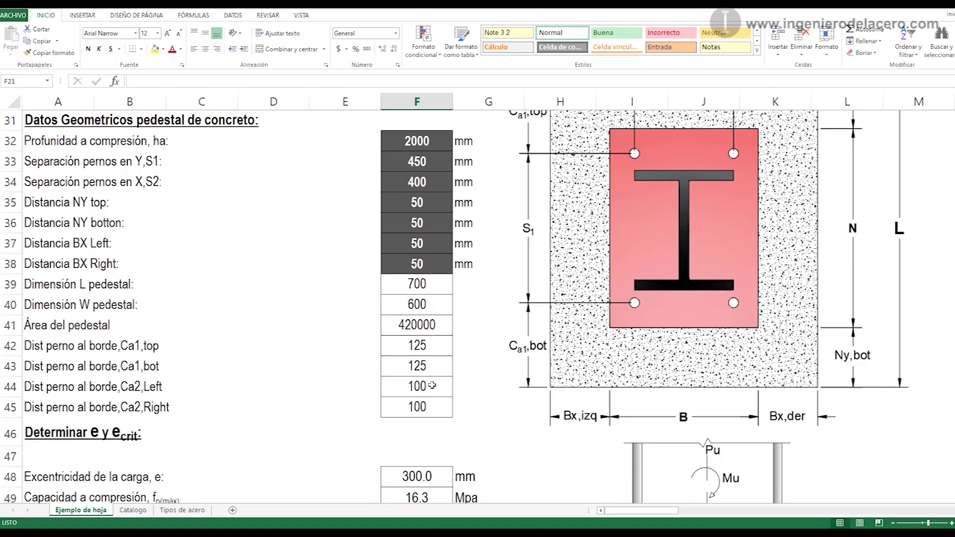
scroll(432, 385, "down", 14)
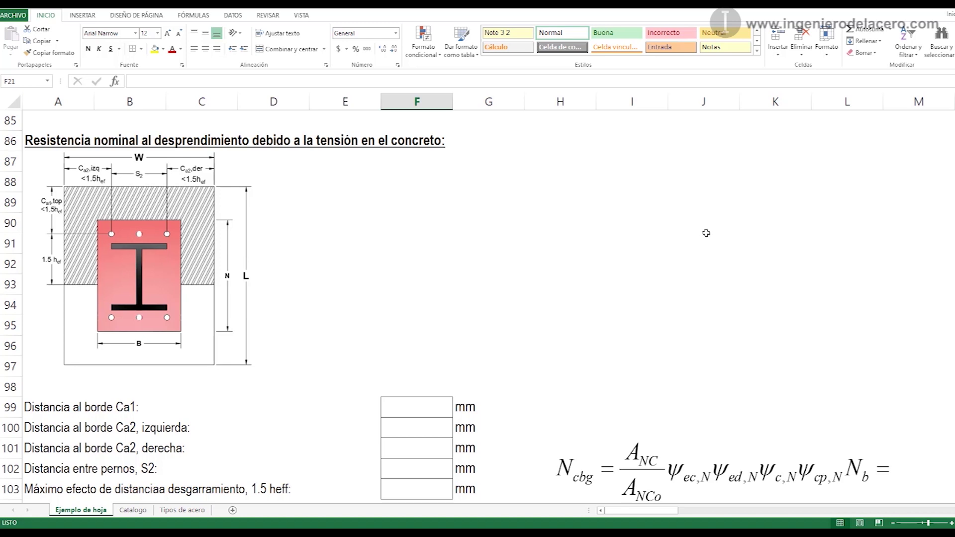
scroll(413, 316, "down", 1)
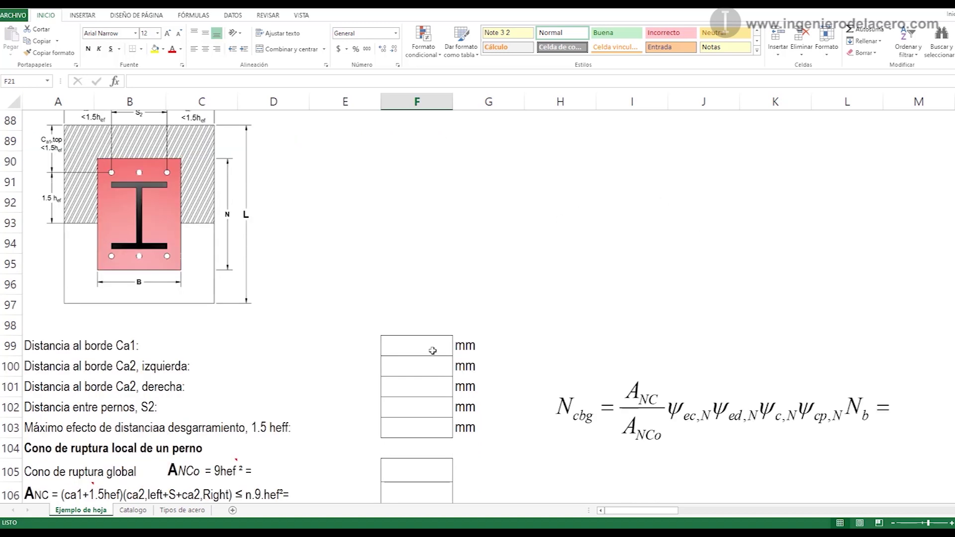
scroll(405, 358, "down", 1)
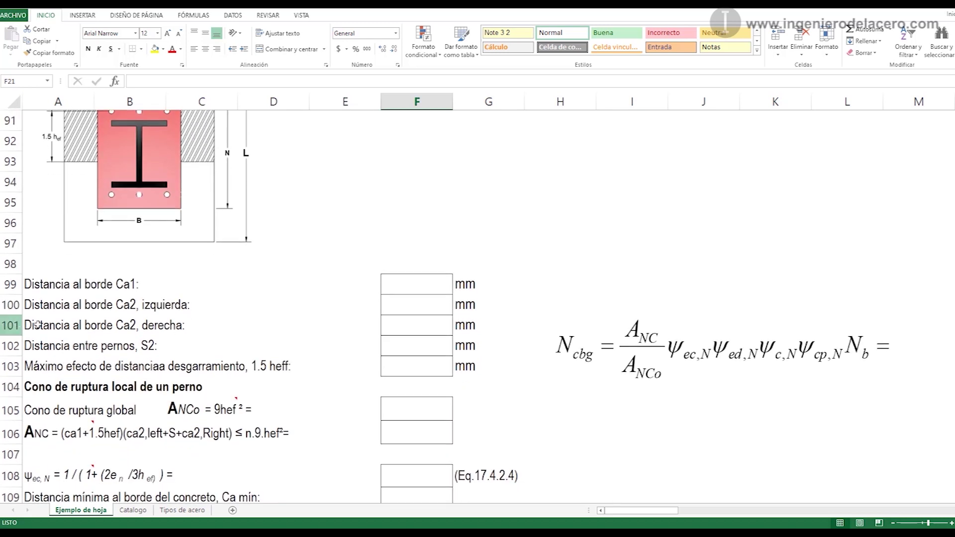
scroll(62, 325, "up", 1)
scroll(63, 325, "up", 2)
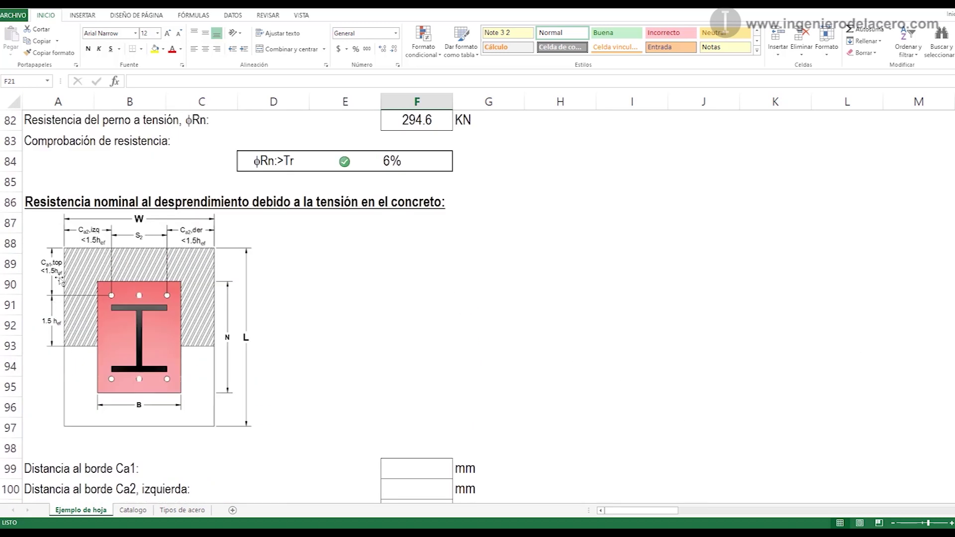
left_click_drag(108, 266, 111, 317)
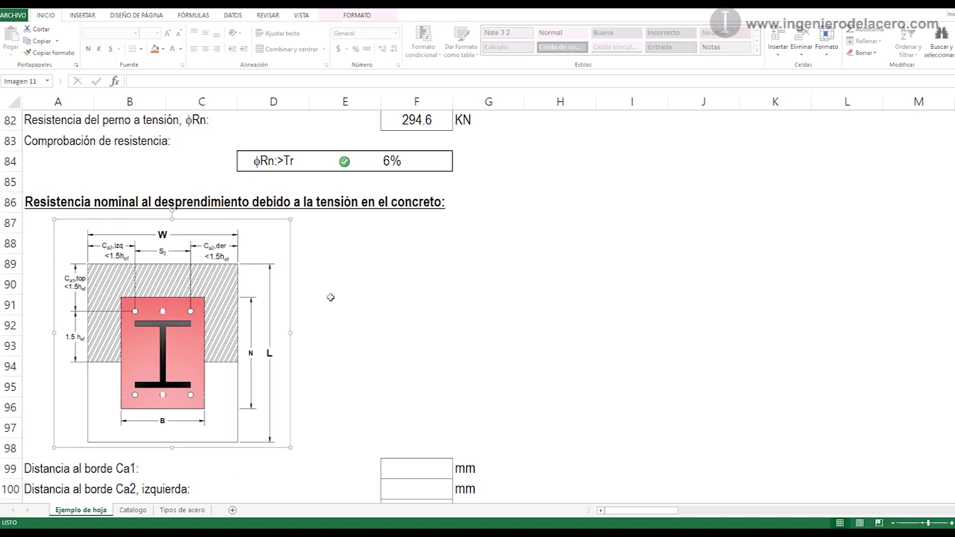
Step: Paste the Ca1, Ca2, S2 and 1.5*heff distance formulas into F99:F103 and check the formulas in F102 and F103
scroll(330, 297, "down", 3)
left_click(412, 286)
key("ctrl+c")
key("ctrl+v")
key("Return")
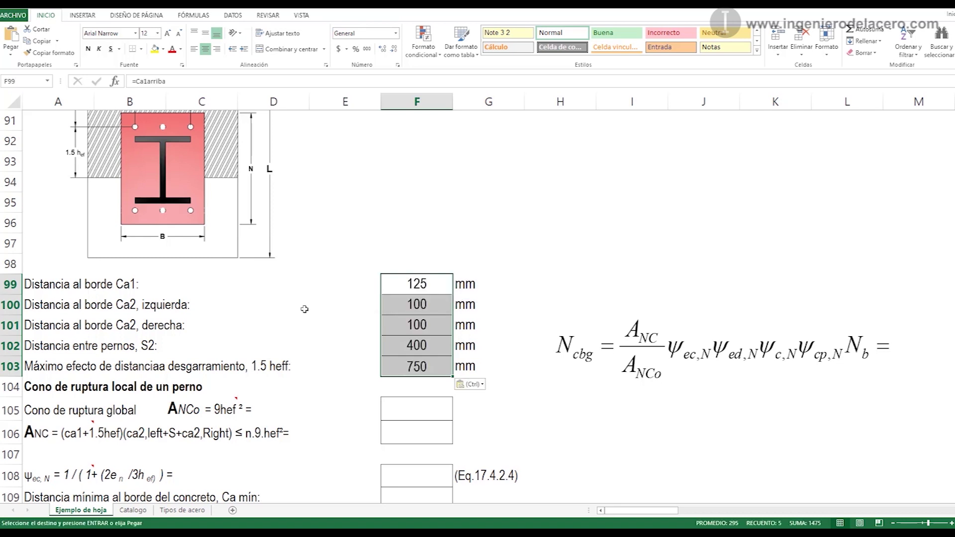
left_click(436, 345)
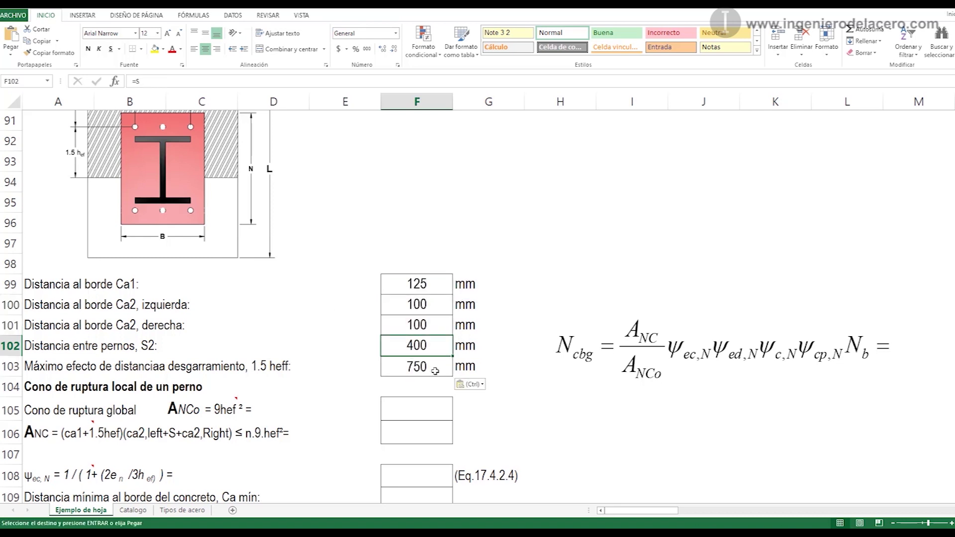
left_click(410, 358)
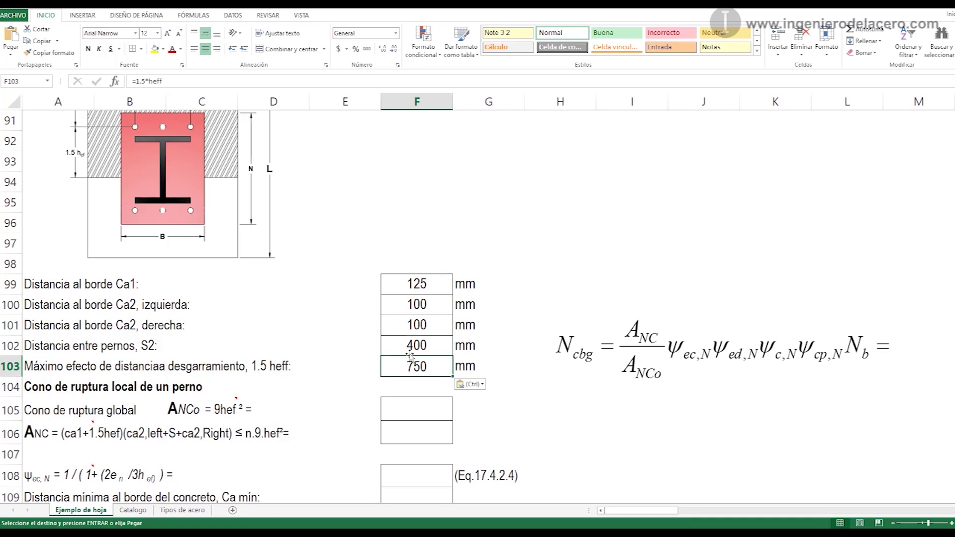
scroll(73, 307, "down", 1)
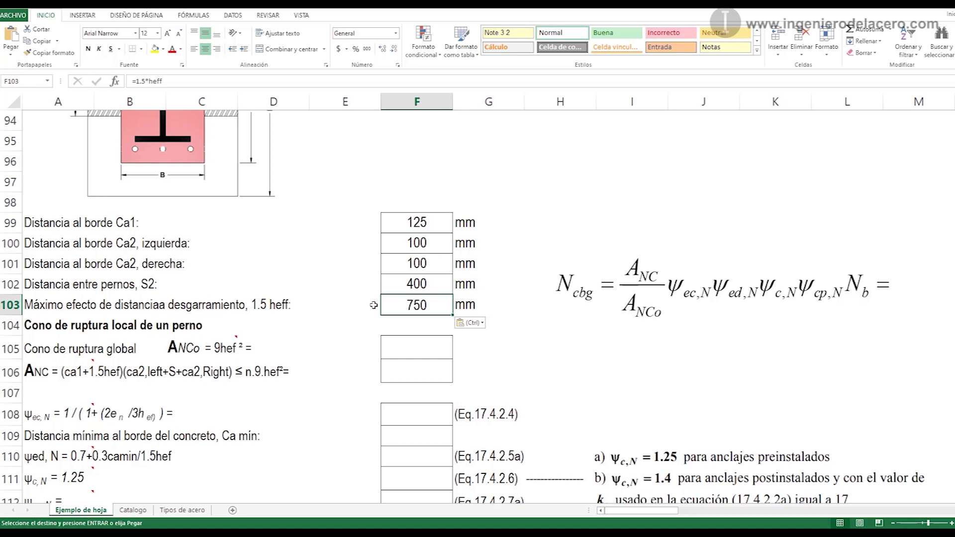
scroll(386, 306, "up", 1)
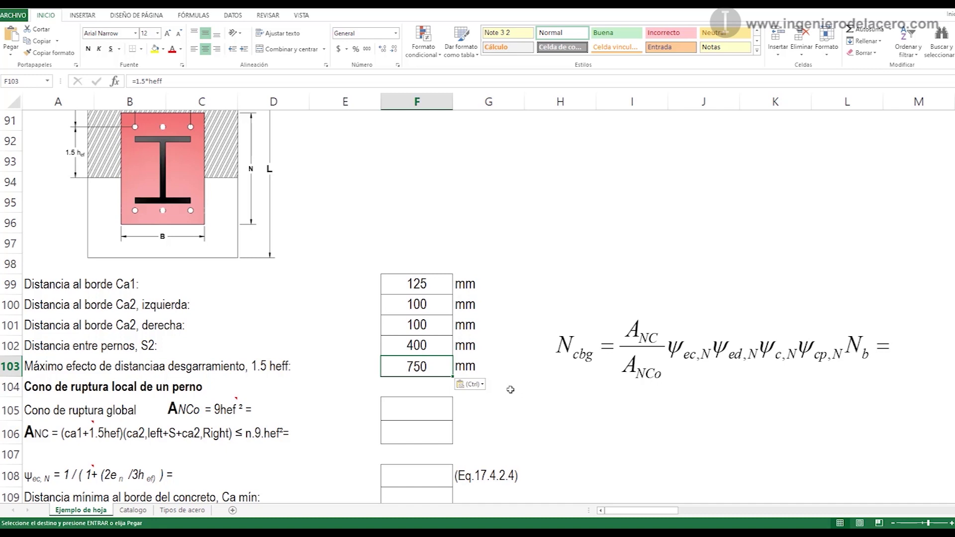
Step: Enter the ANCo global breakout cone area formula =9*(heff/1000)^2 in F105
left_click(489, 433)
scroll(82, 199, "down", 3)
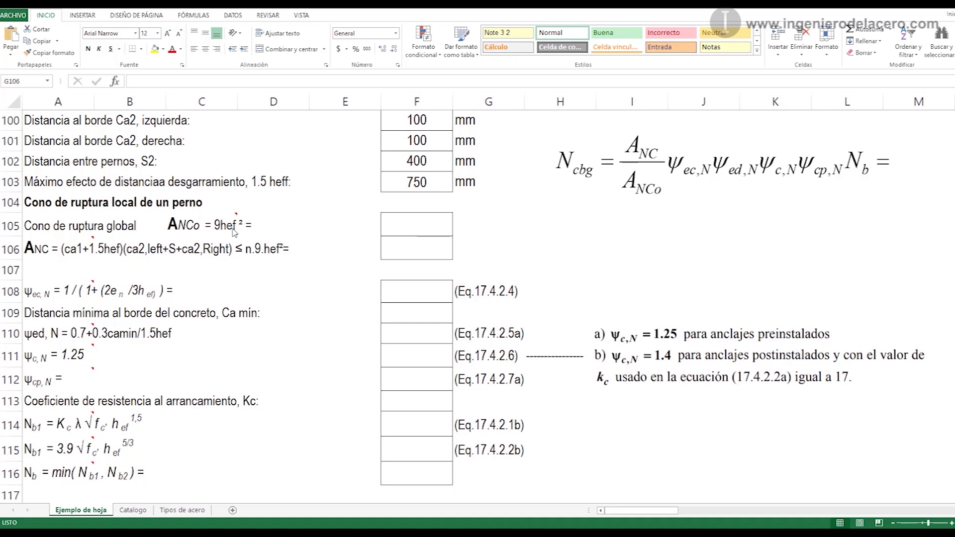
double_click(423, 228)
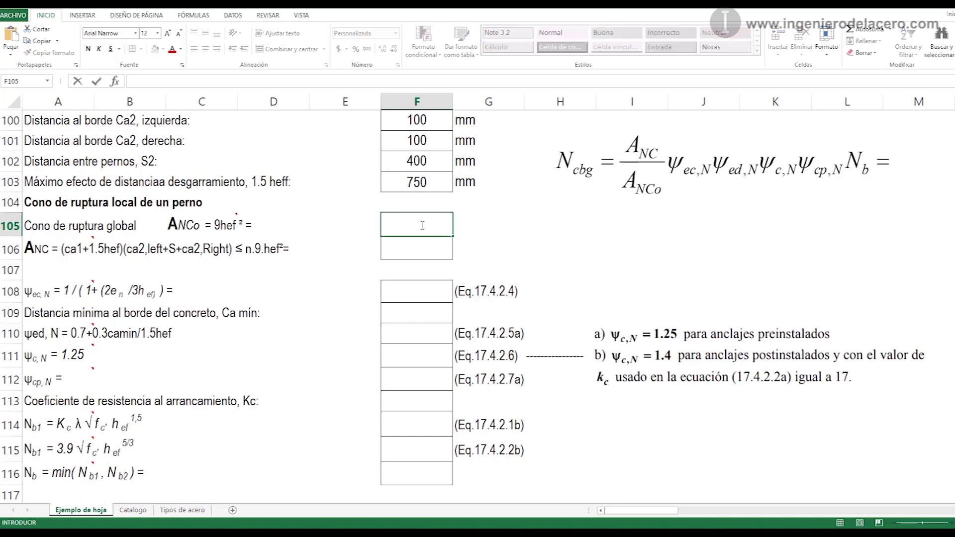
type("=9*(heff/1000)^2")
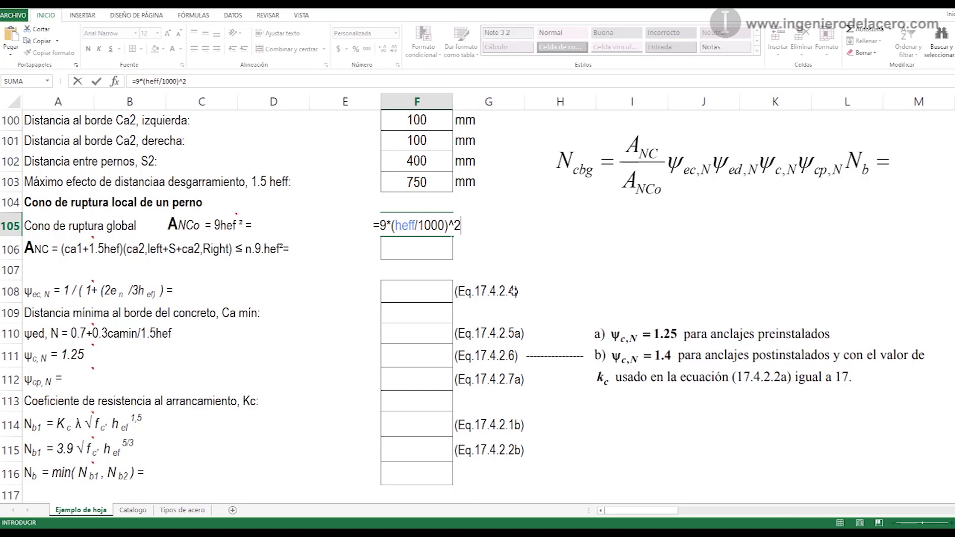
key("Return")
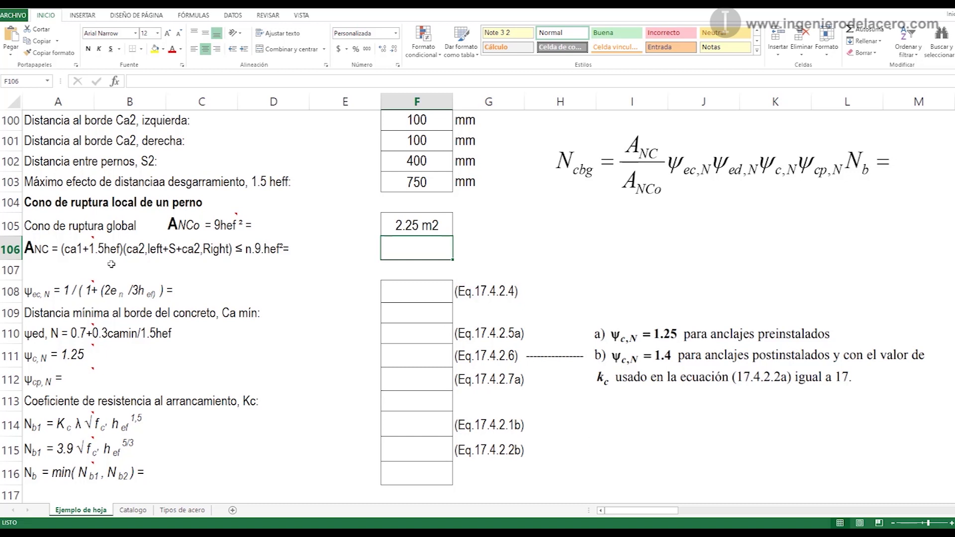
Step: Enter =MIN(((Ca1arriba+F103)*(Ca2izquierda+(S*(Ntension-1))+Ca2derecha))/1000^2;F105*Ntension) in F106 for the ANC area, checking its terms against the base plate diagram
mouse_move(207, 227)
mouse_move(89, 177)
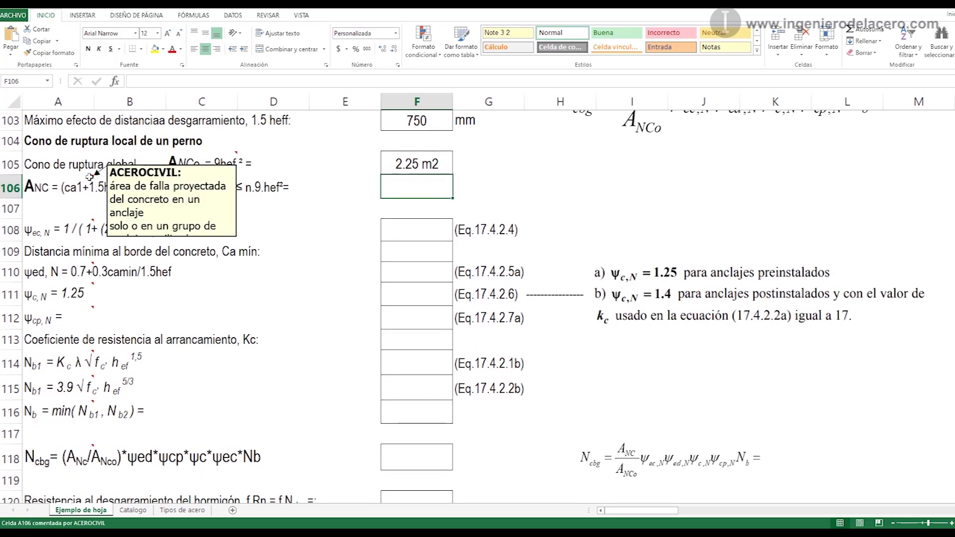
scroll(90, 176, "up", 5)
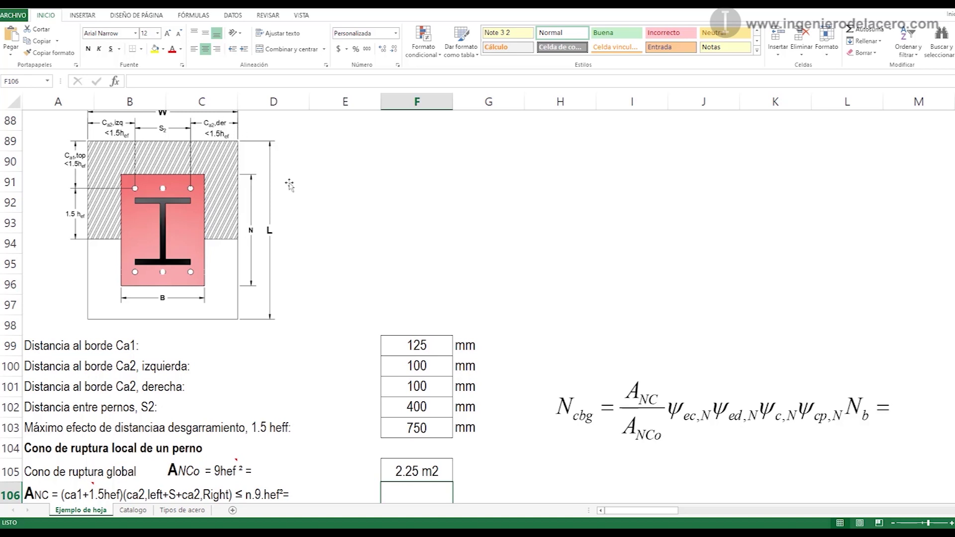
scroll(131, 204, "up", 1)
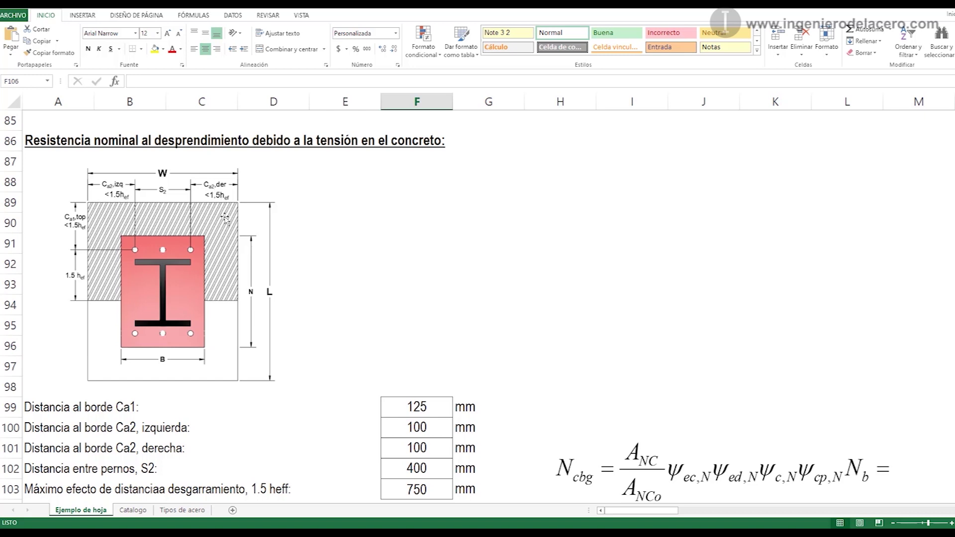
scroll(322, 294, "down", 2)
key("F2")
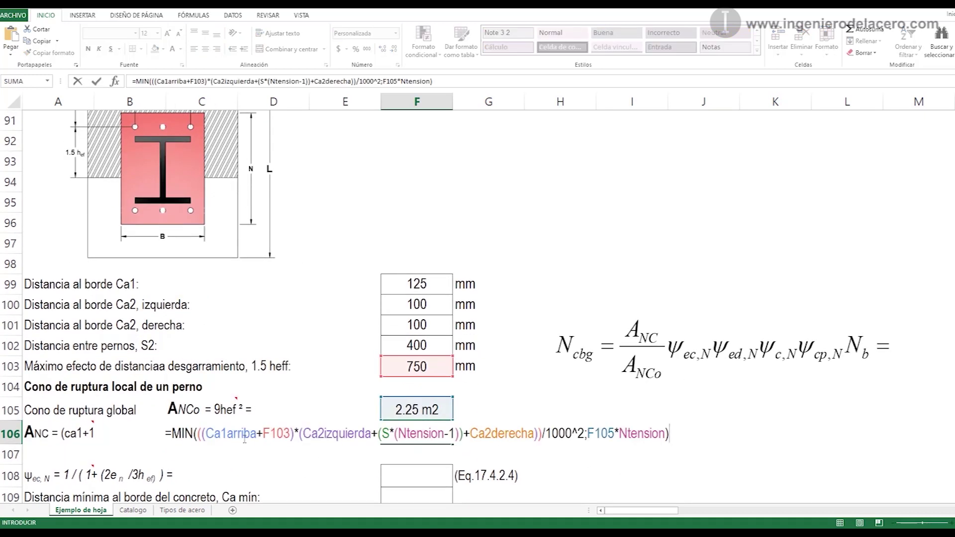
scroll(262, 323, "up", 1)
scroll(268, 271, "down", 1)
scroll(199, 388, "up", 2)
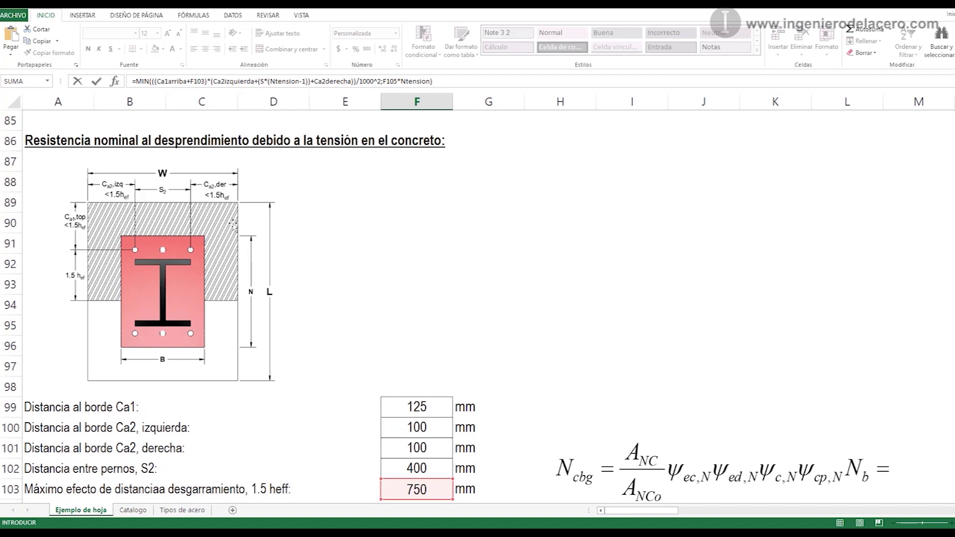
scroll(267, 304, "down", 4)
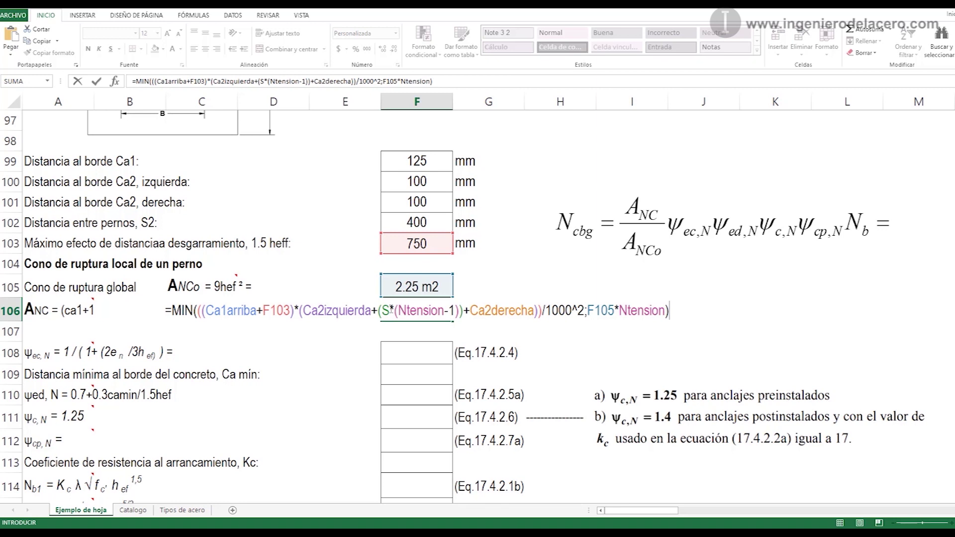
scroll(391, 310, "up", 5)
scroll(436, 428, "down", 2)
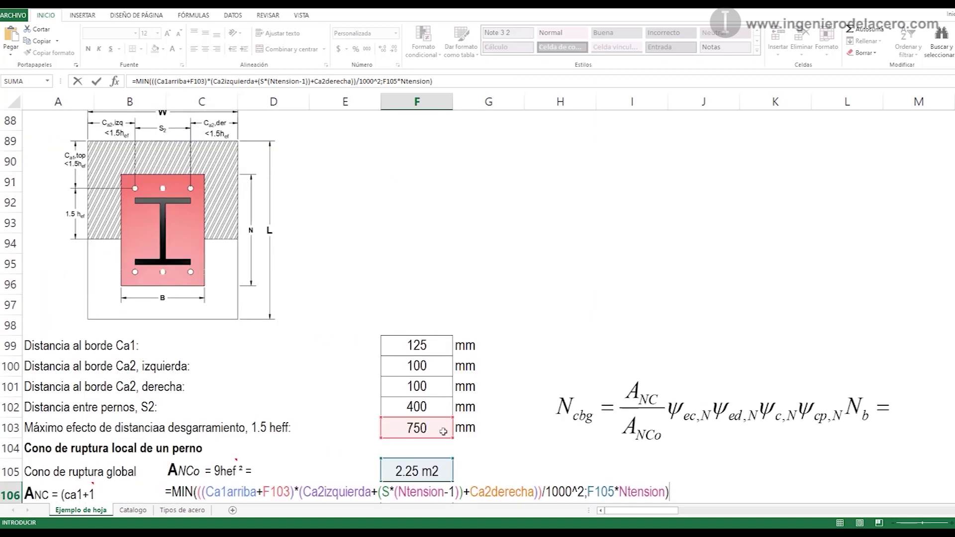
scroll(436, 428, "down", 2)
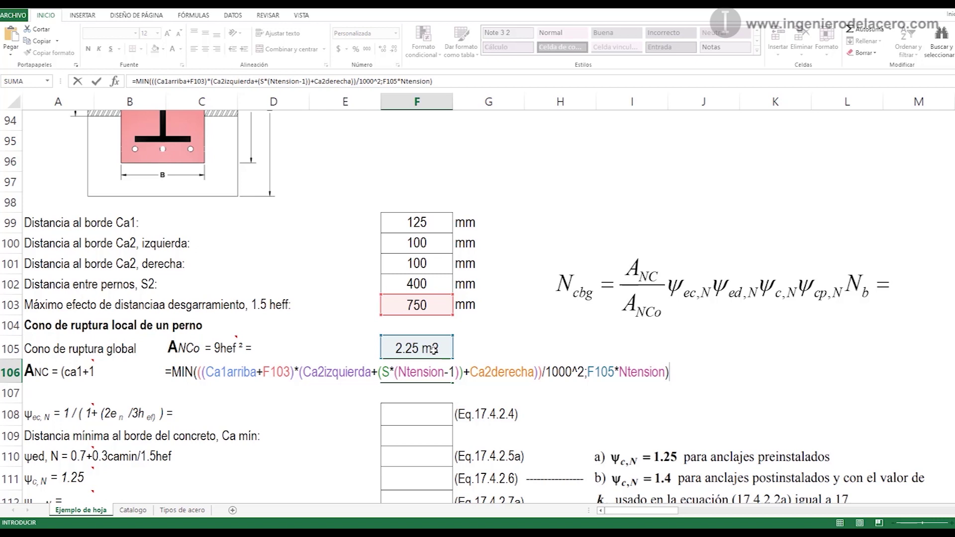
left_click(417, 414)
Step: Enter the eccentricity factor ψec,N formula =MIN(1/((1+((2*e))/(3*heff)));1) in F108
scroll(417, 415, "down", 3)
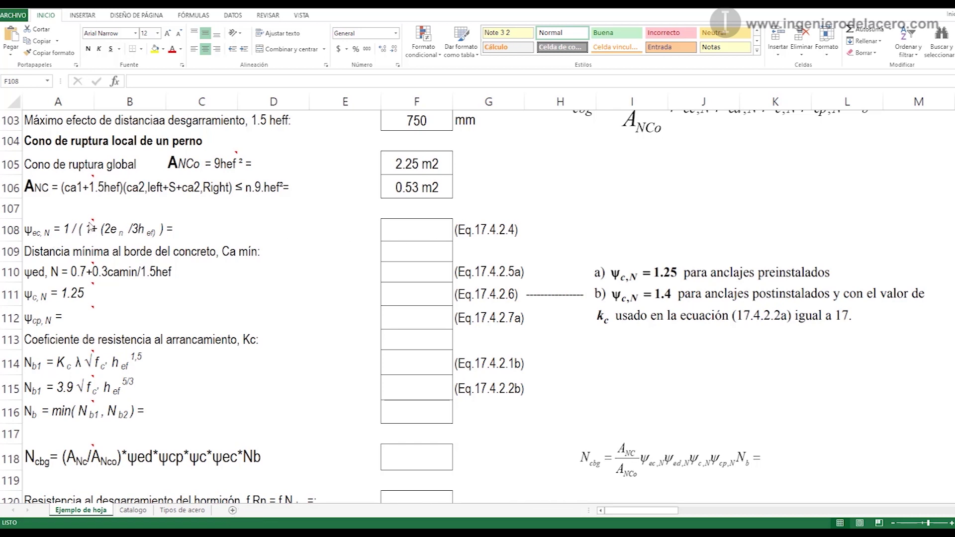
left_click(437, 227)
key("F2")
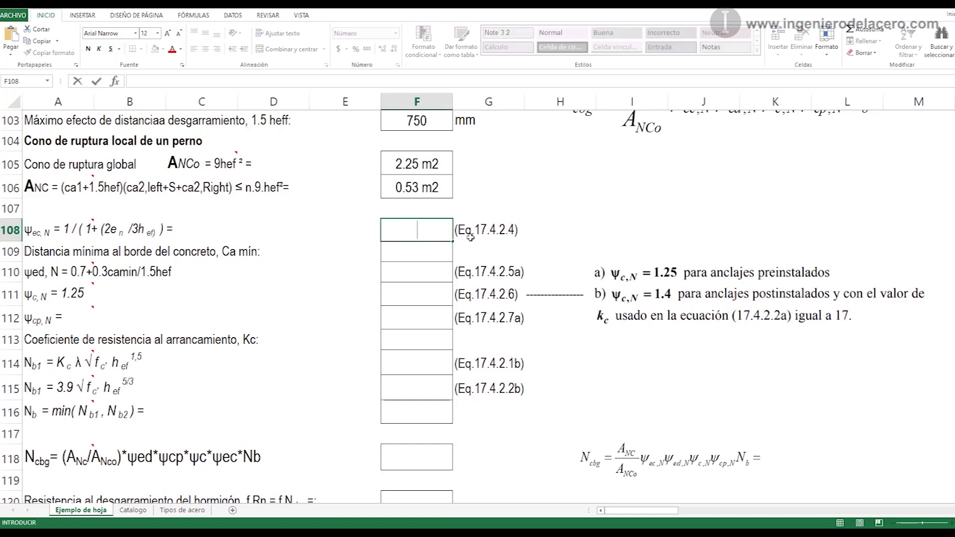
type("=MIN(1/((1+((2*e))/(3*heff)));1)")
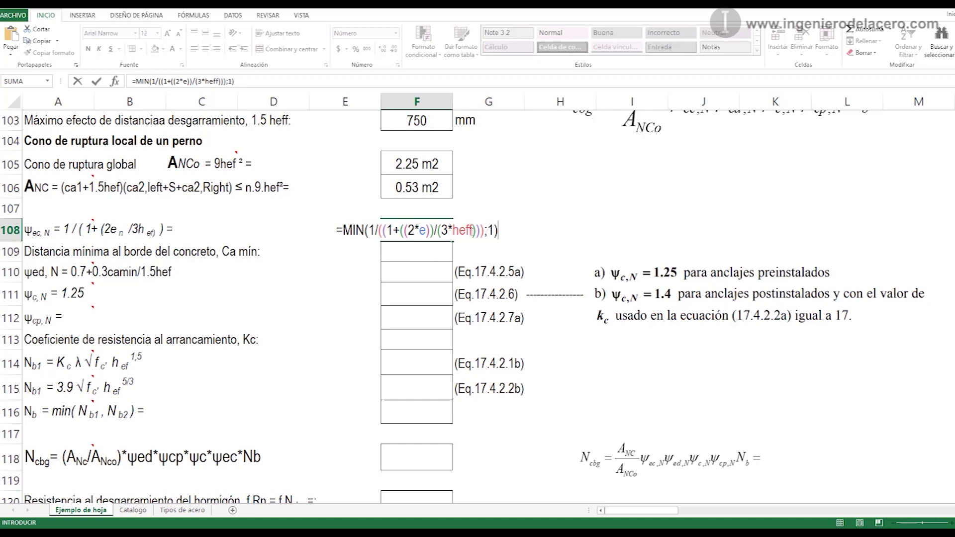
left_click(50, 266)
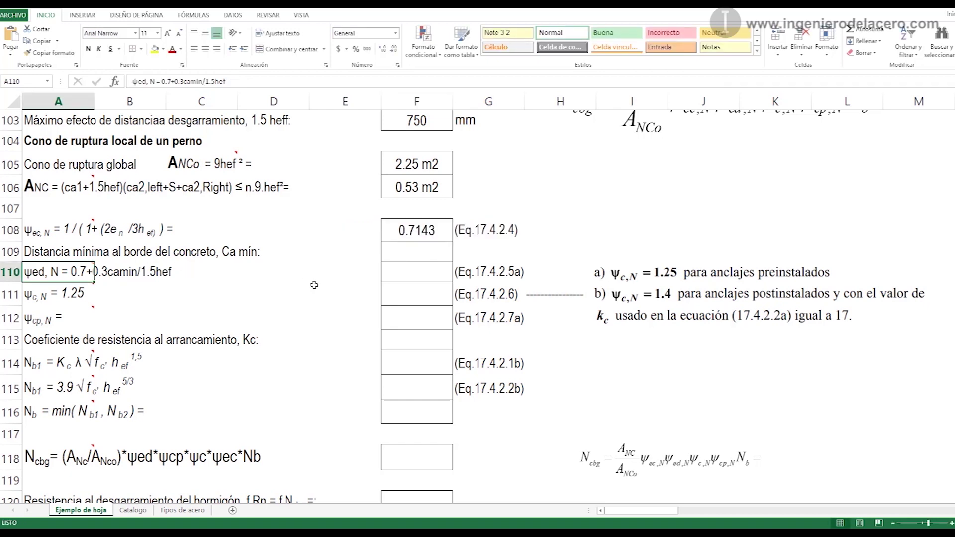
Step: Calculate the minimum concrete edge distance Ca mín in F109 with the MIN function over F99:F101
scroll(334, 374, "up", 4)
scroll(334, 374, "up", 2)
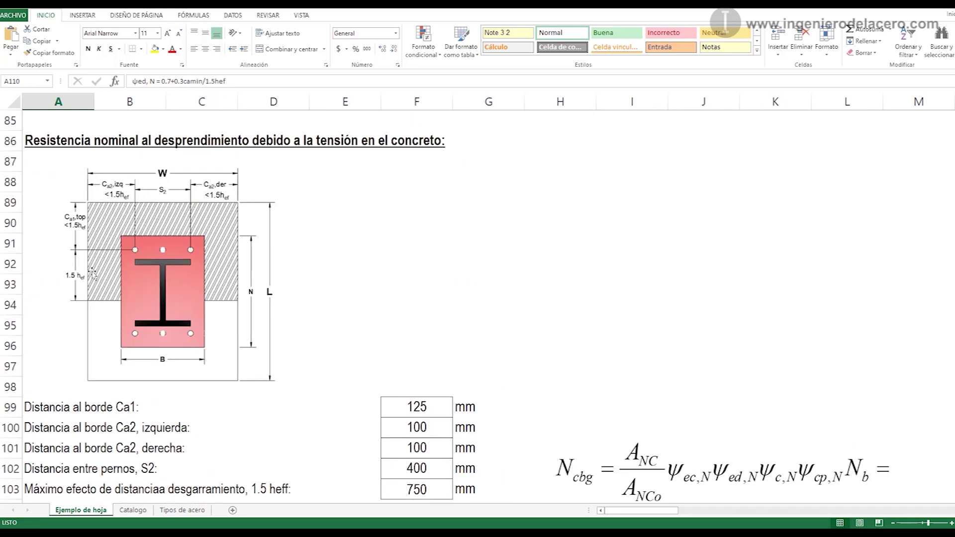
scroll(142, 231, "down", 4)
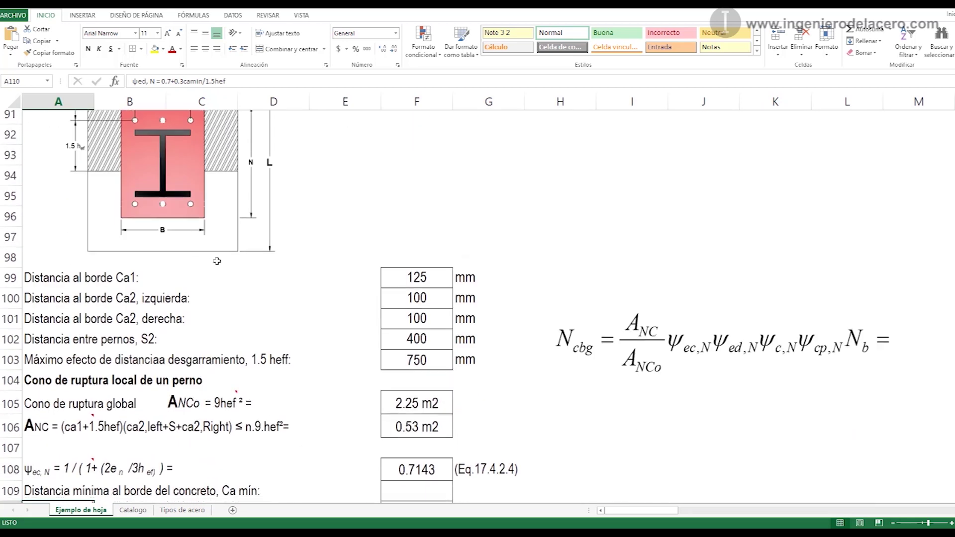
left_click(447, 379)
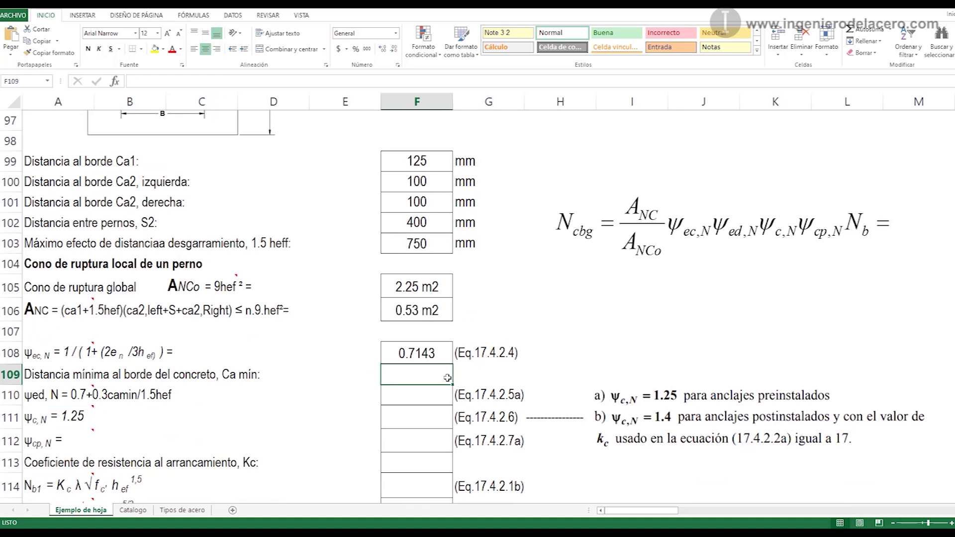
type("=MI")
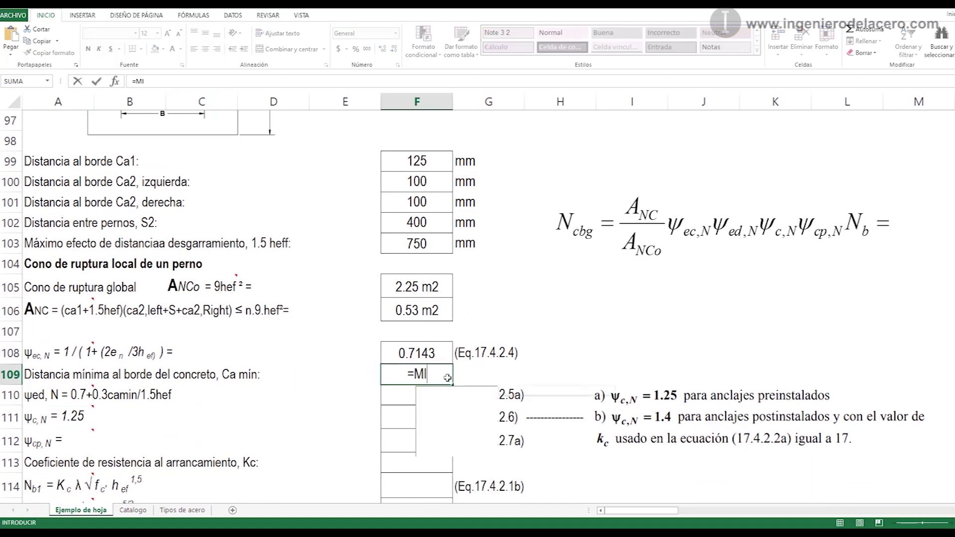
type("N(")
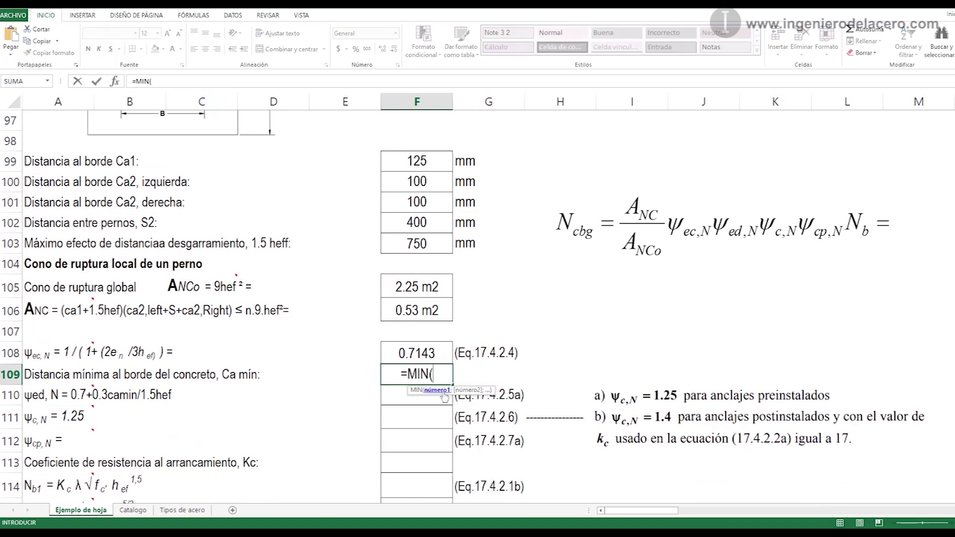
left_click_drag(425, 155, 420, 203)
scroll(326, 238, "up", 3)
scroll(326, 238, "up", 1)
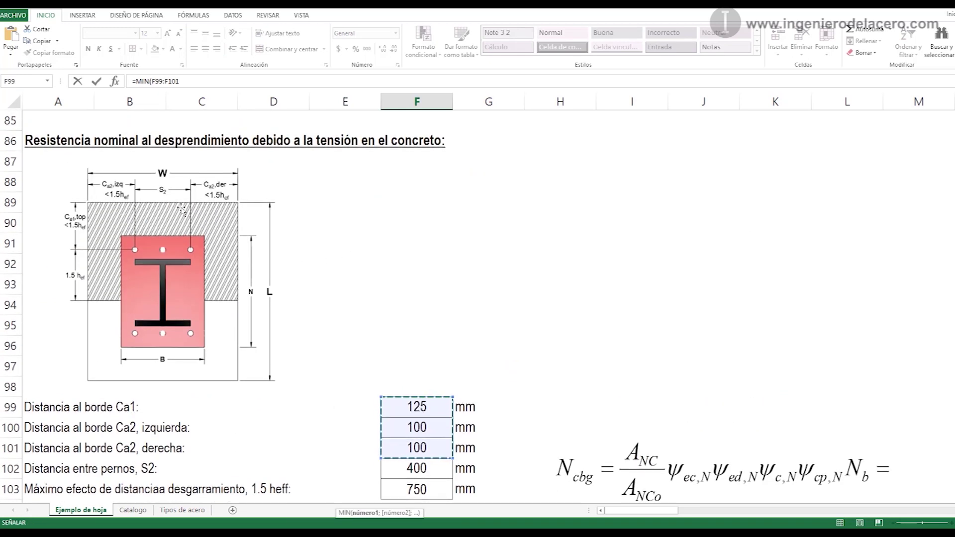
scroll(349, 239, "down", 2)
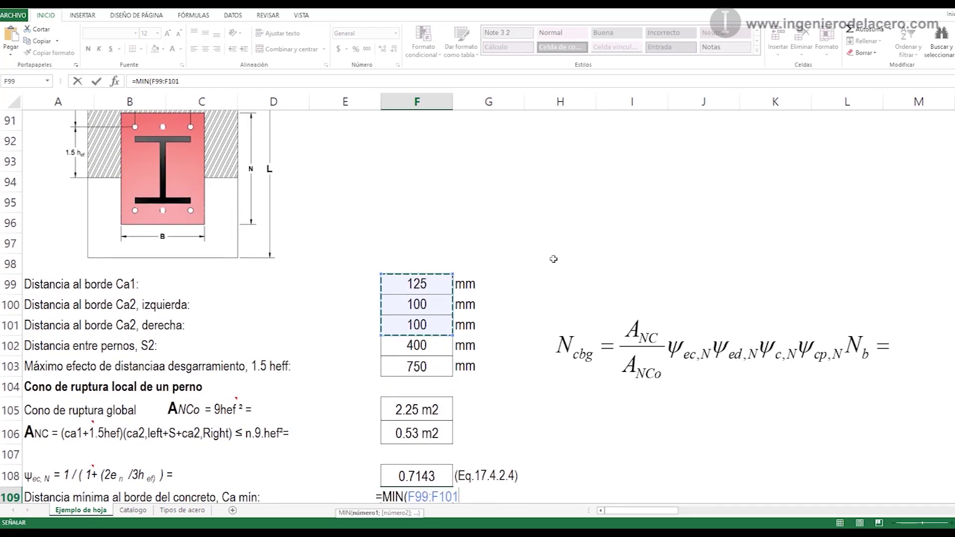
scroll(555, 259, "down", 2)
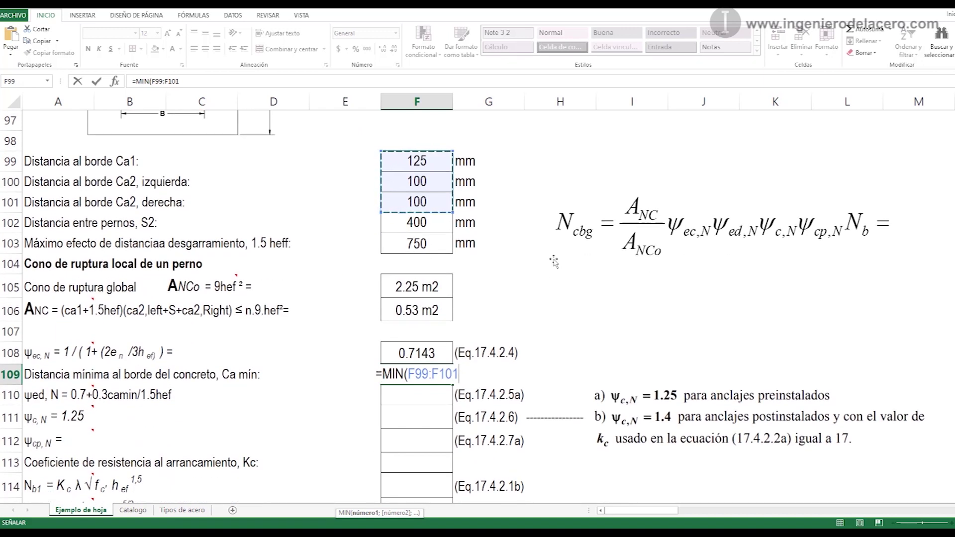
key("Return")
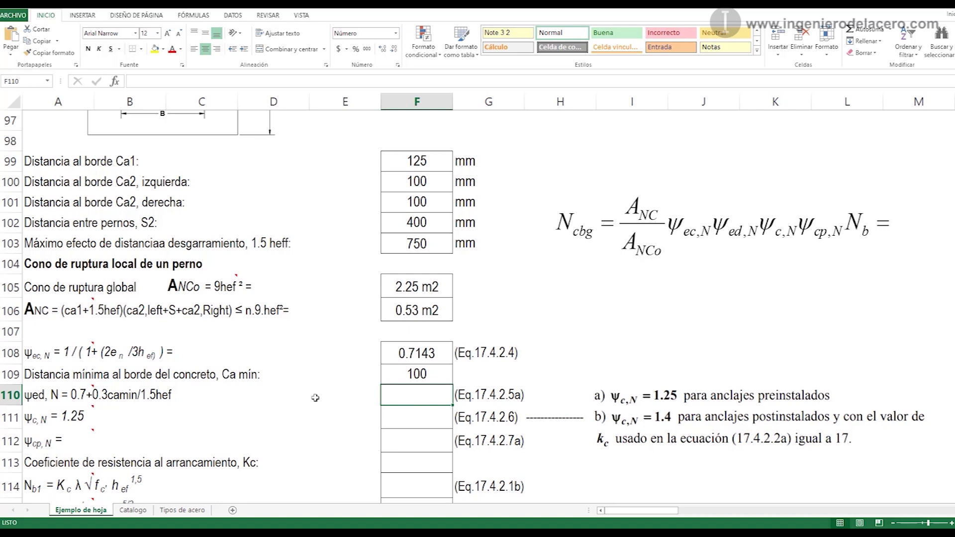
Step: Enter the edge factor ψed,N formula =0.7+0.3*F109/F103 in F110
mouse_move(70, 394)
type("=0.7+0.3*F109/F103")
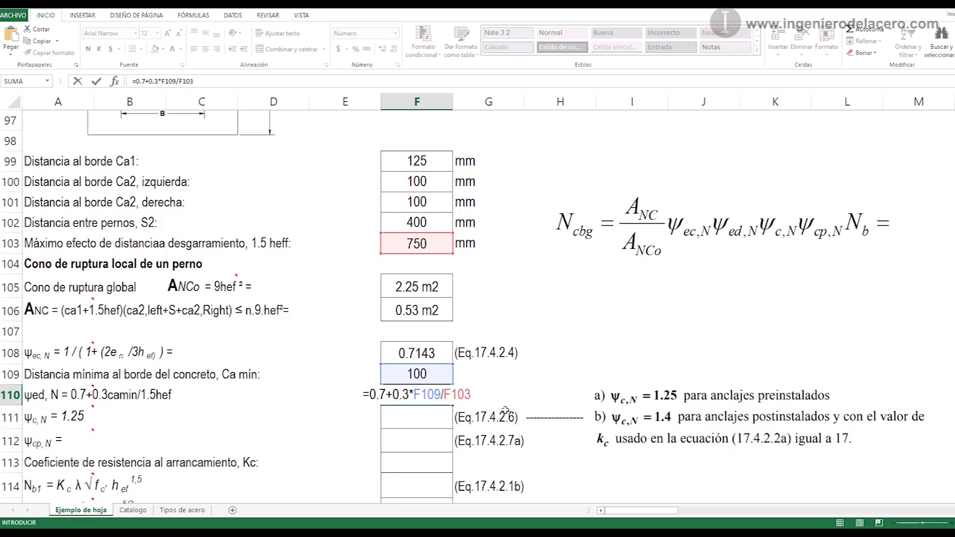
key("Return")
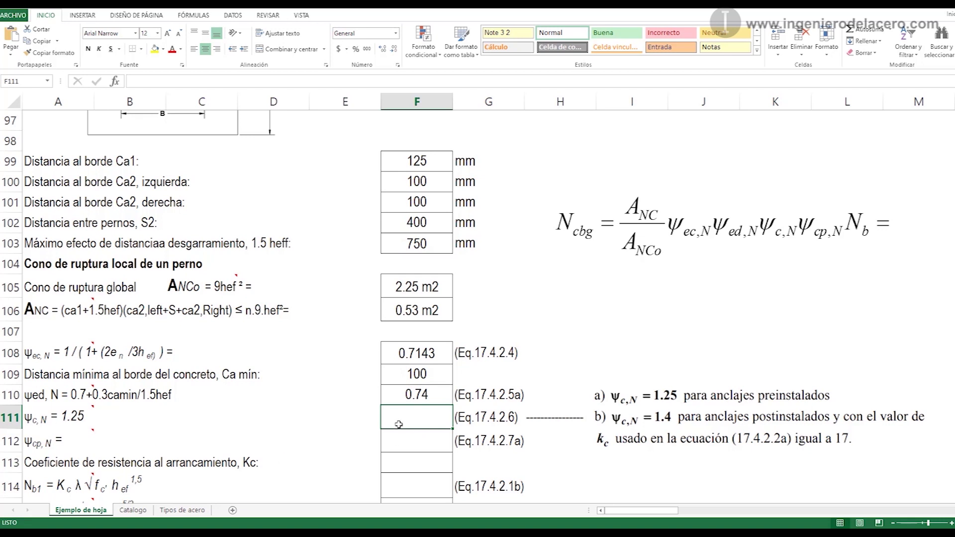
left_click(431, 396)
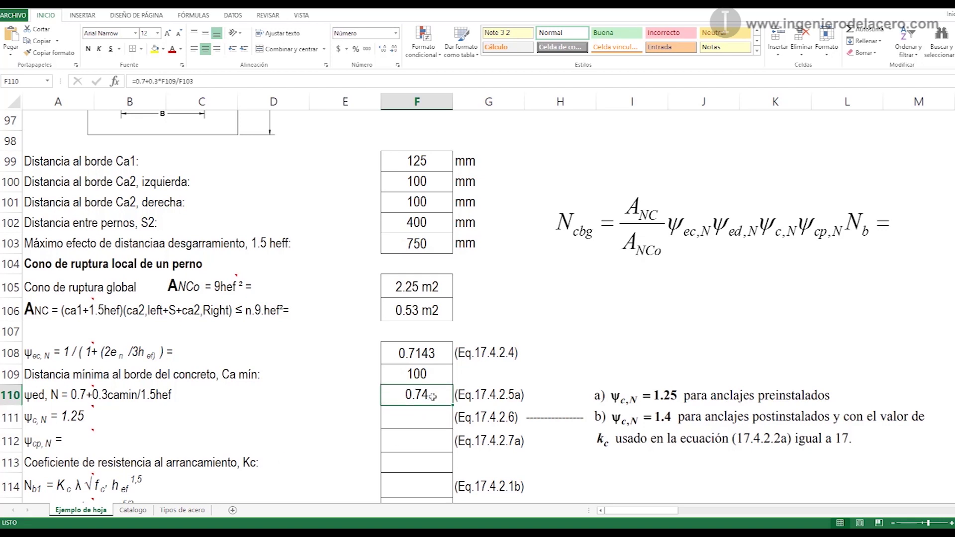
Step: Set the ψc,N factor in F111 to 1.25 and the ψcp,N factor in F112 to 1
left_click(394, 419)
scroll(281, 416, "down", 1)
mouse_move(53, 354)
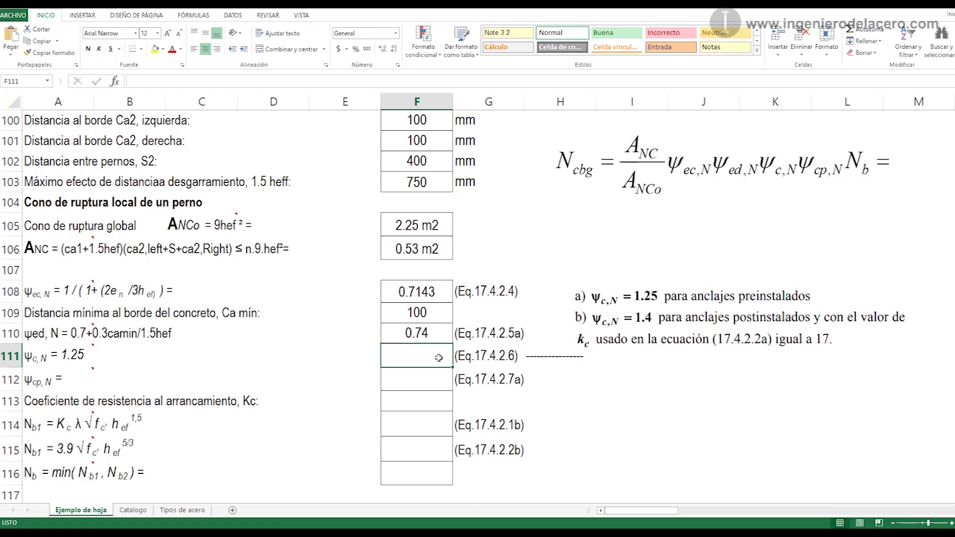
type("1.25")
key("Return")
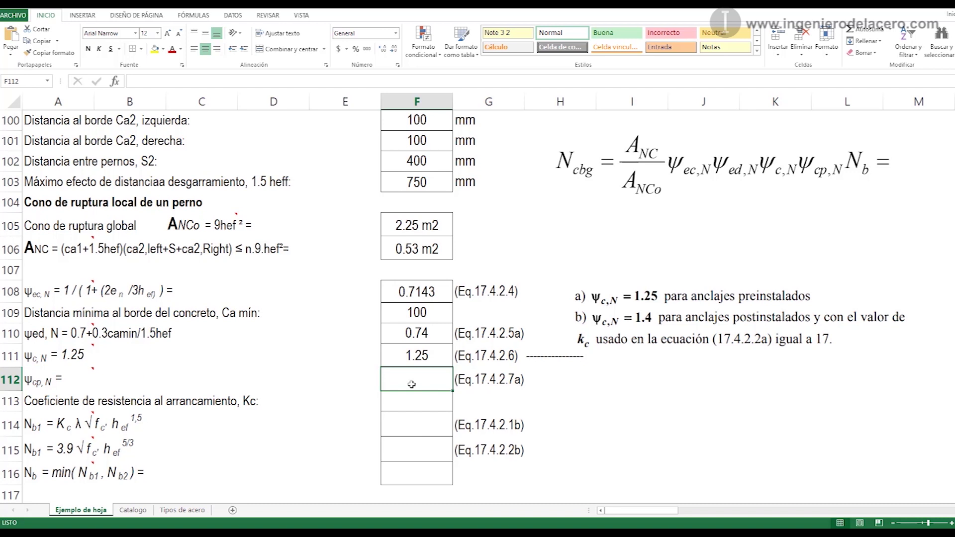
type("1")
key("Return")
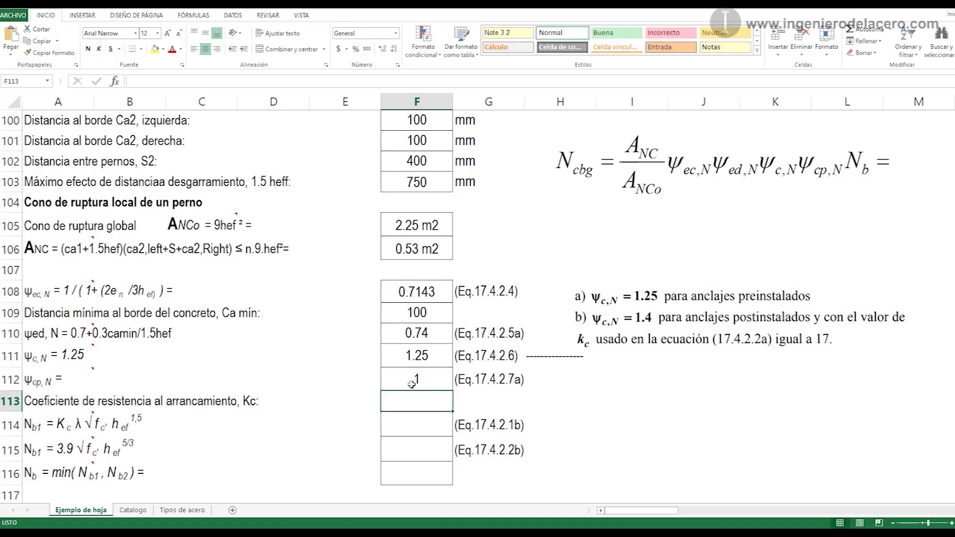
left_click(412, 384)
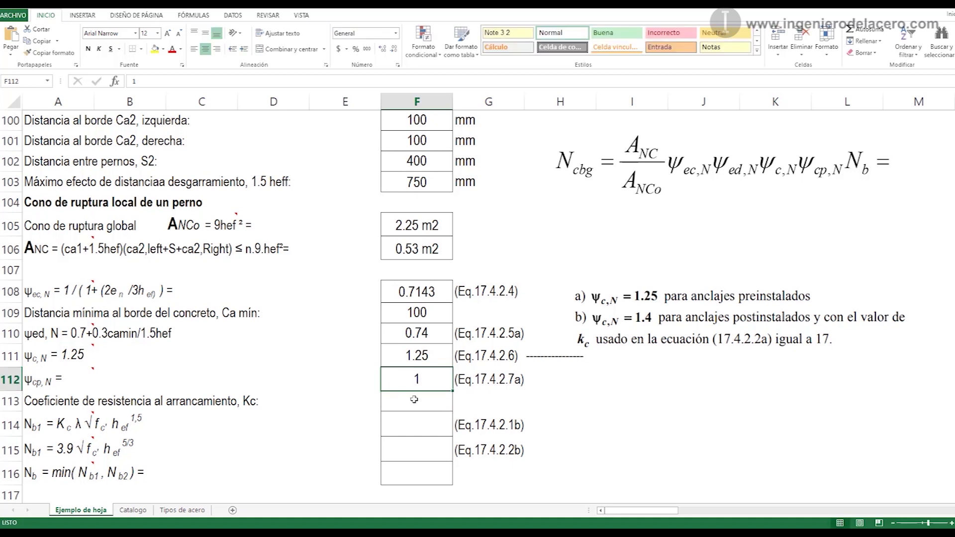
Step: Set the pullout resistance coefficient Kc in F113 to 1
left_click(415, 400)
scroll(413, 388, "down", 1)
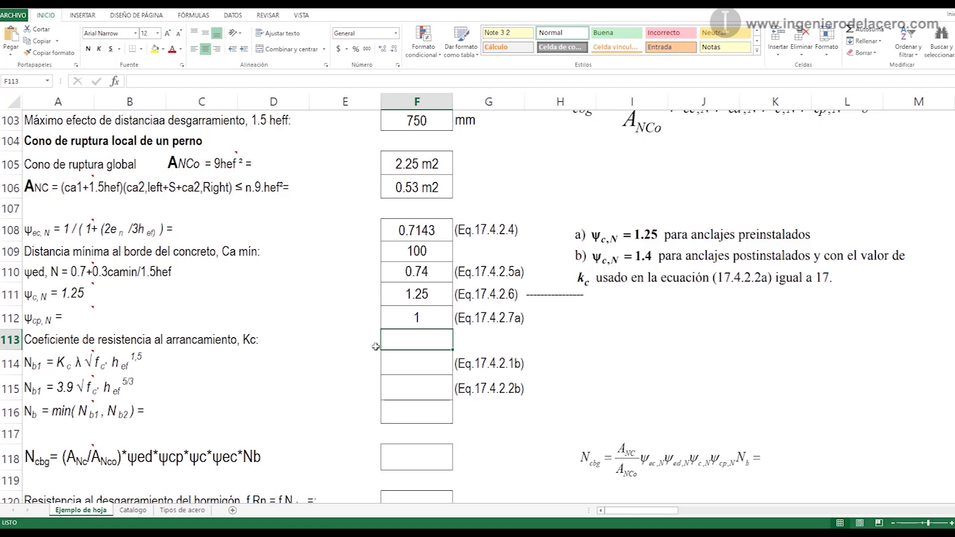
type("1")
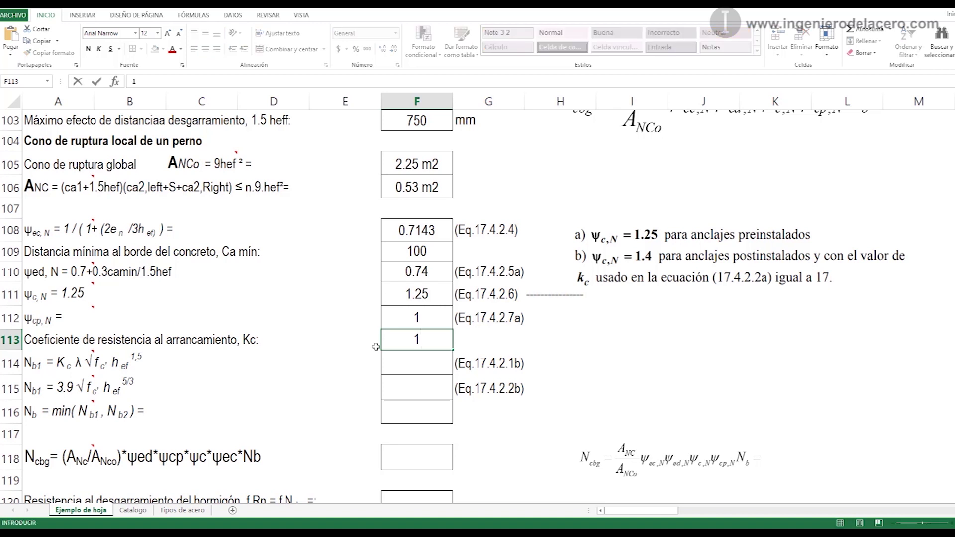
key("Return")
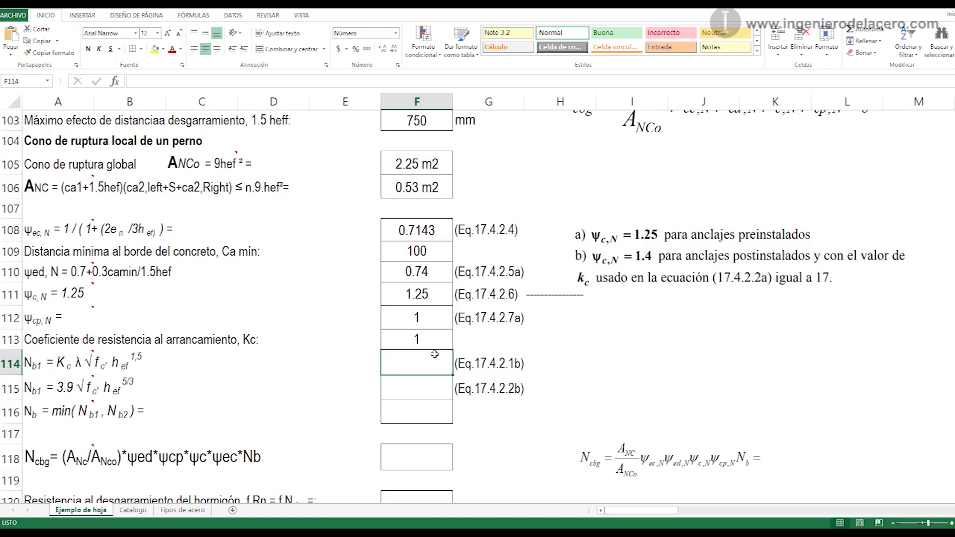
Step: Enter the basic concrete strength Nb1 formula =RAIZ(f´c)*heff^(1.5)/100 in F114
double_click(420, 359)
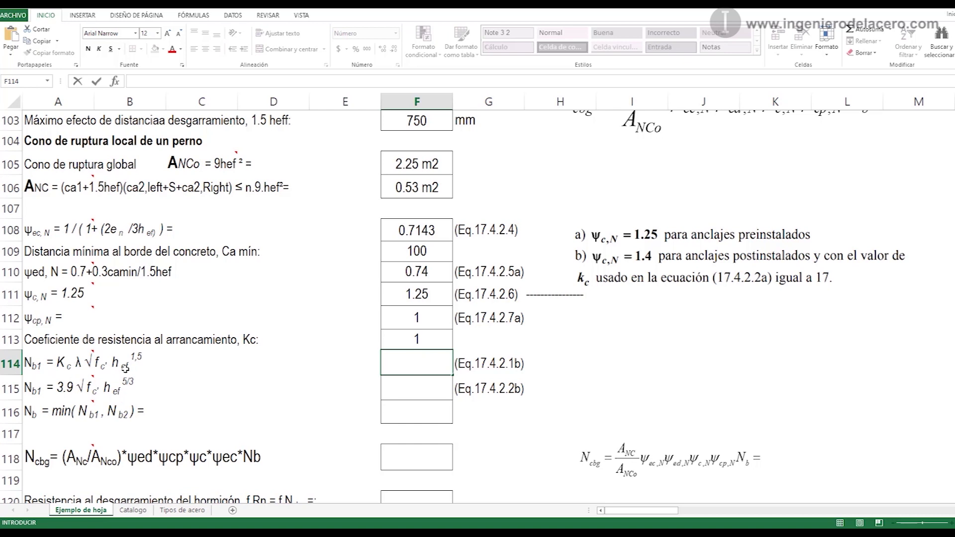
mouse_move(48, 369)
left_click(436, 364)
type("=RAIZ(f´c)*heff^(1.5)/100")
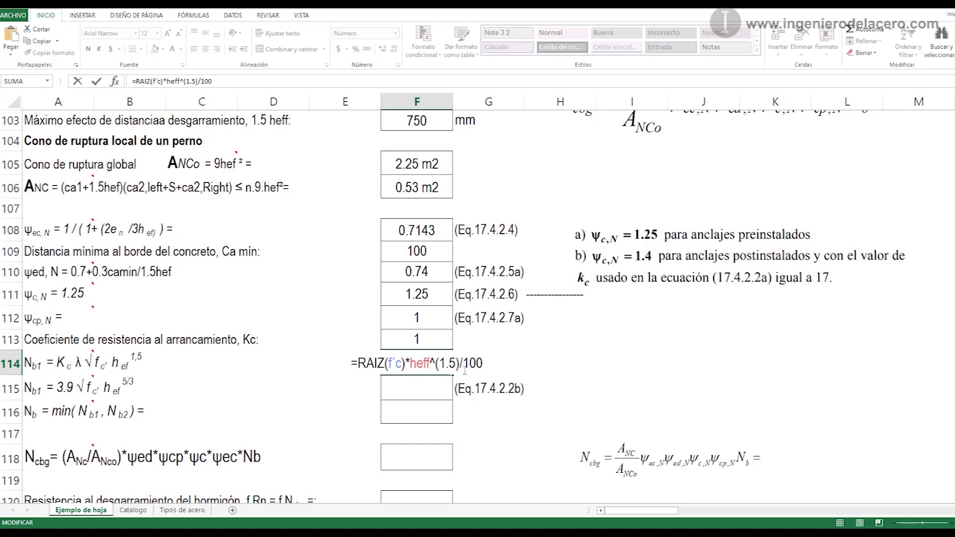
key("Return")
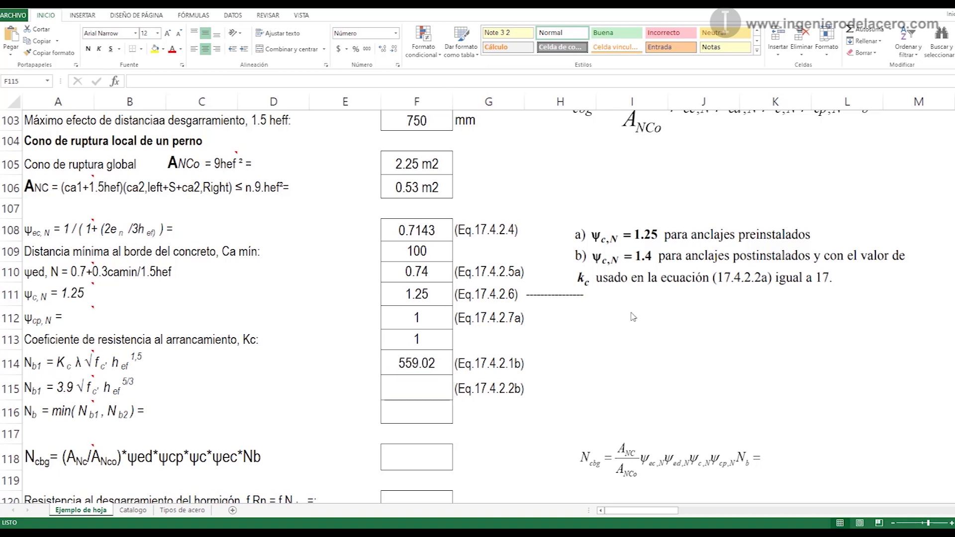
Step: Enter the second basic strength formula =3.9*RAIZ(f´c)*heff^(5/3)/1000 in F115 and check its terms
left_click(420, 388)
double_click(420, 389)
type("=3.9*RAIZ(f´c)*heff^(5/3)/1000")
key("Return")
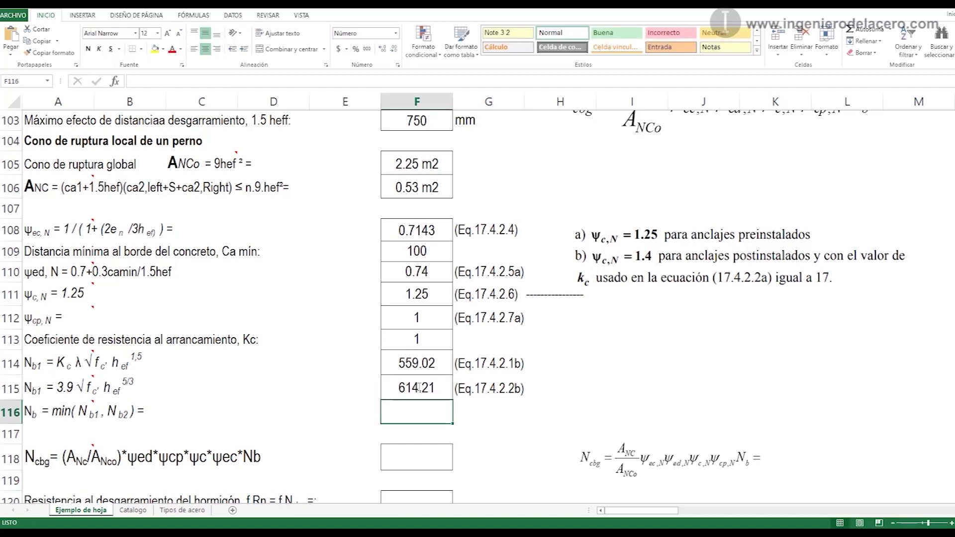
double_click(419, 387)
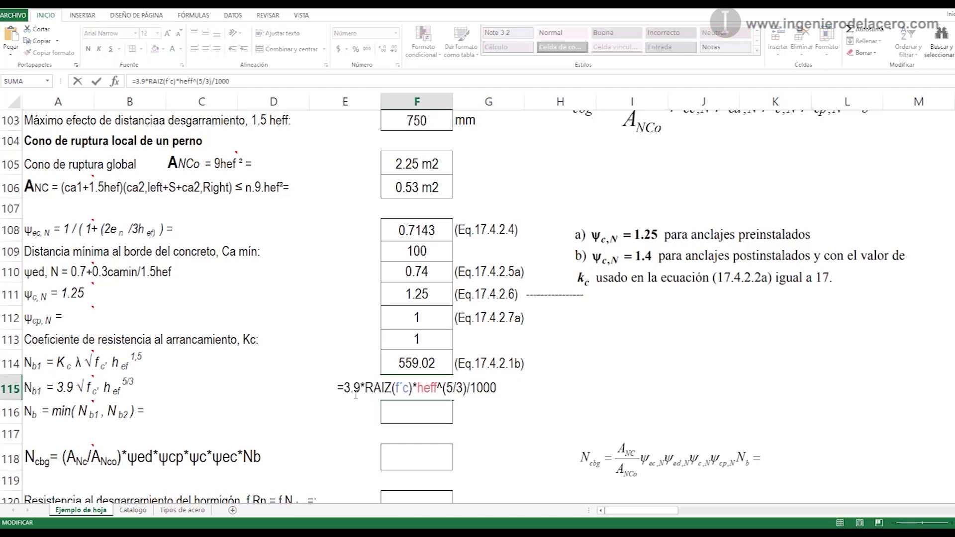
key("Return")
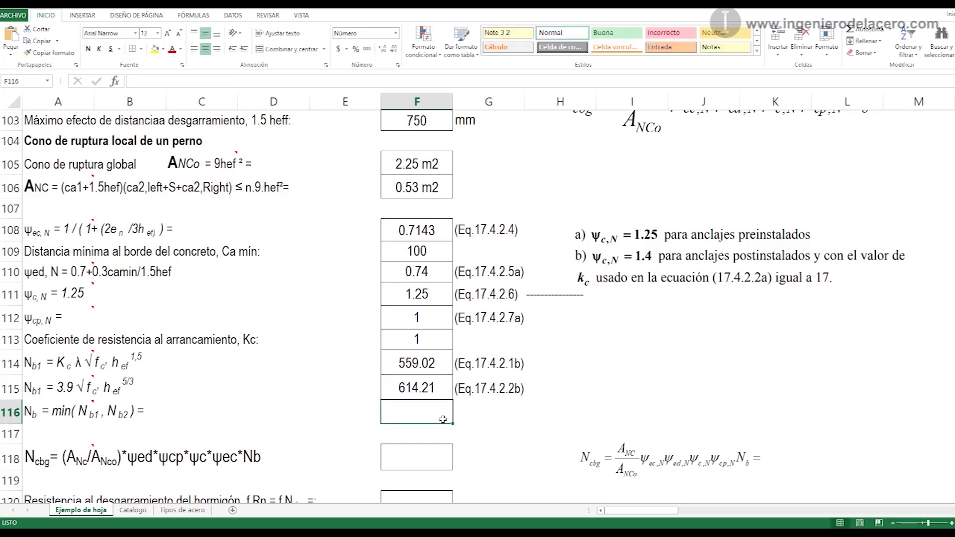
Step: Calculate the governing basic strength Nb in F116 as the minimum of F114:F115
type("=")
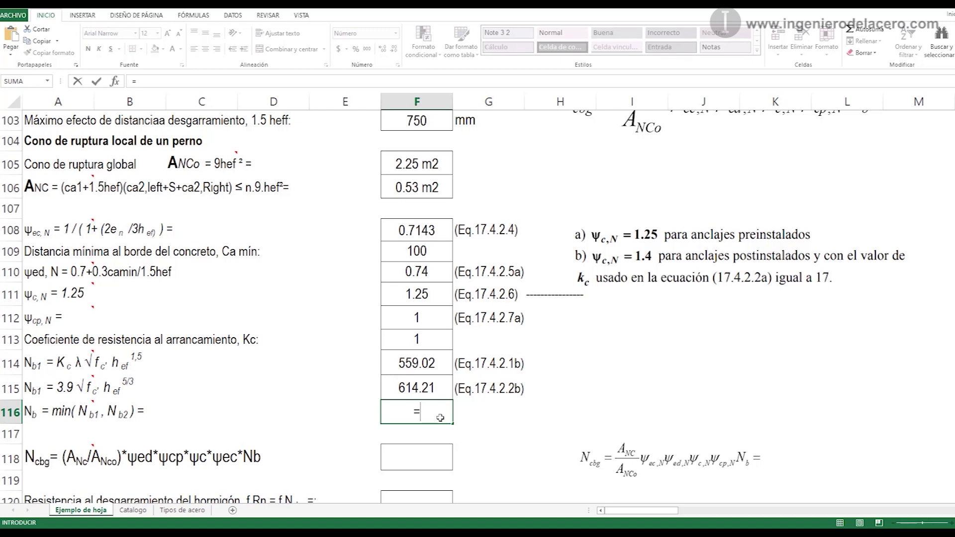
type("MIN(")
left_click_drag(434, 373, 432, 382)
key("Return")
scroll(428, 378, "down", 1)
left_click(426, 349)
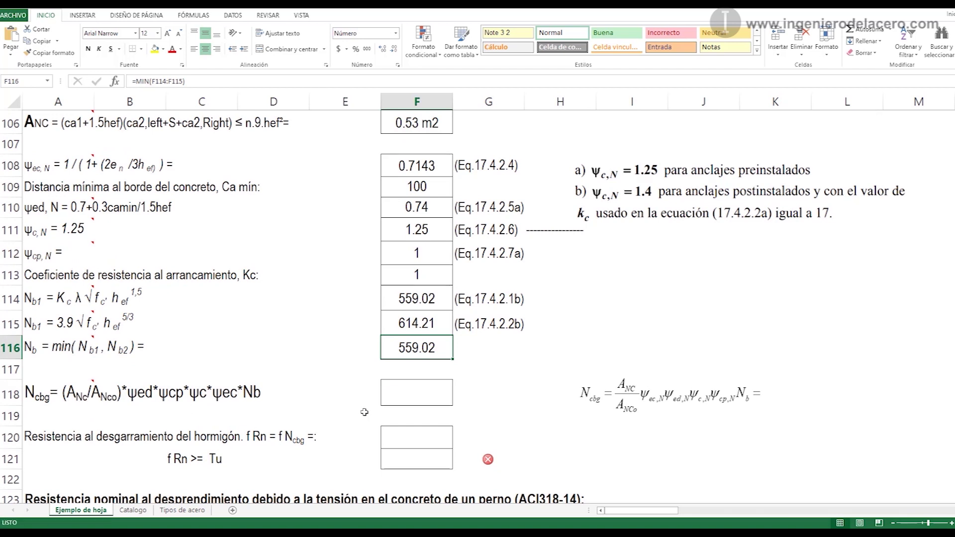
Step: Enter the group nominal breakout resistance Ncbg formula =(F106/F105)*F112*F111*F110*F116 in F118
mouse_move(95, 381)
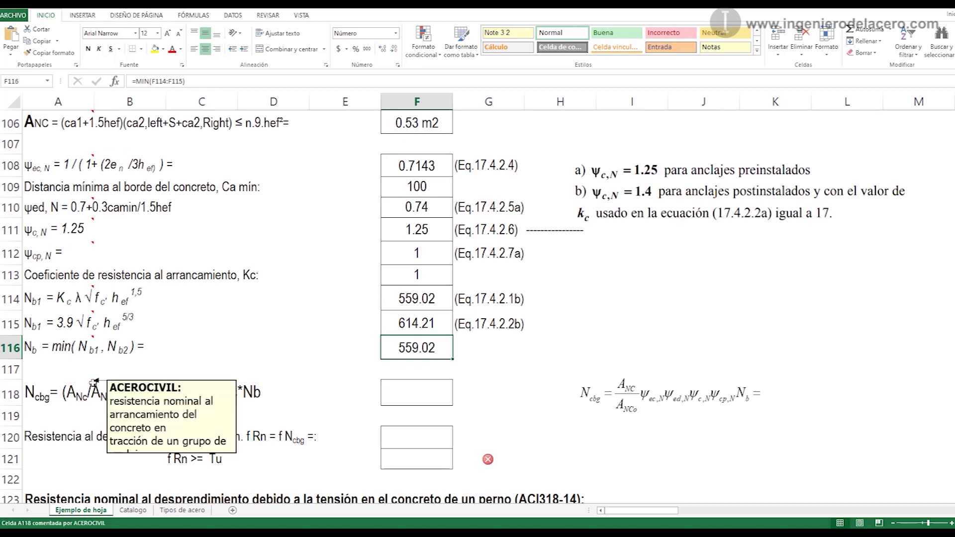
left_click(435, 392)
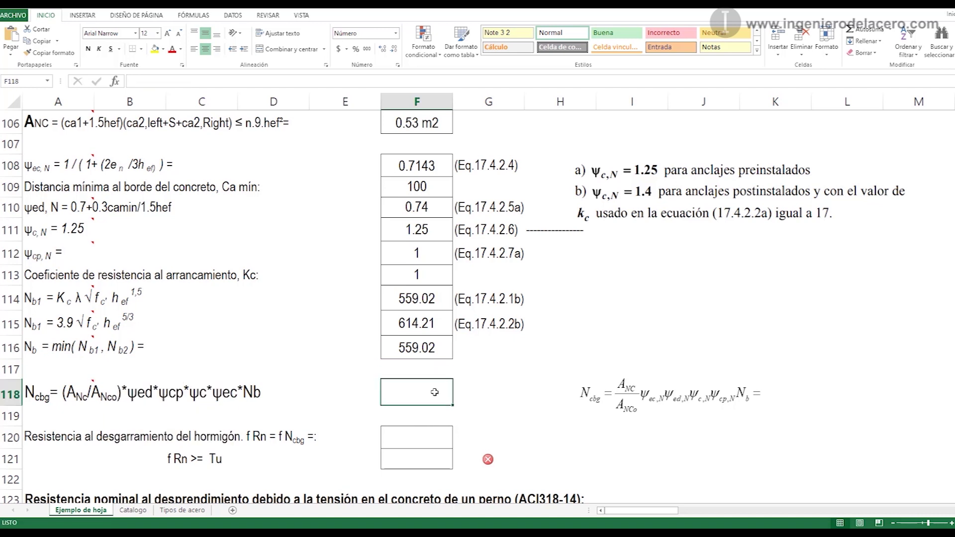
type("=(F106/F105)*F112*F111*F110*F116")
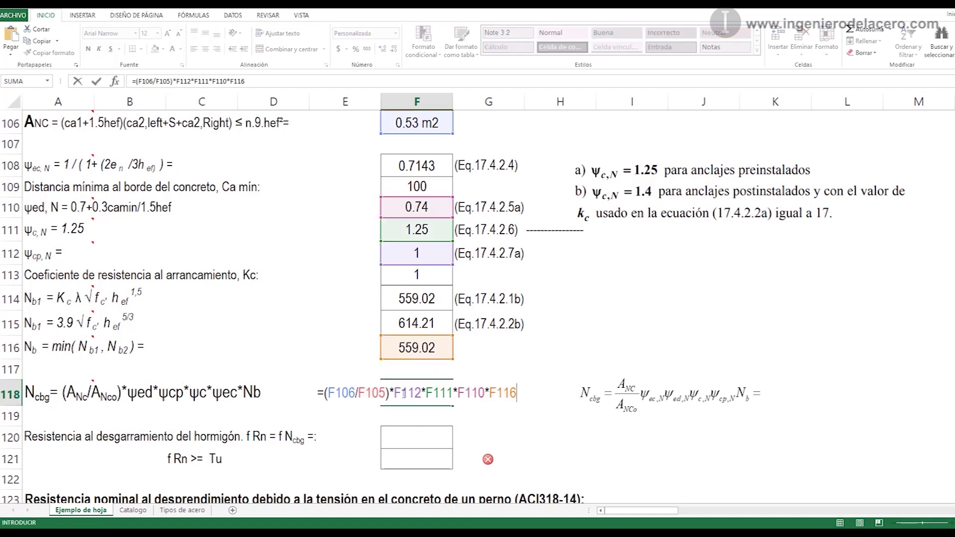
scroll(421, 401, "up", 1)
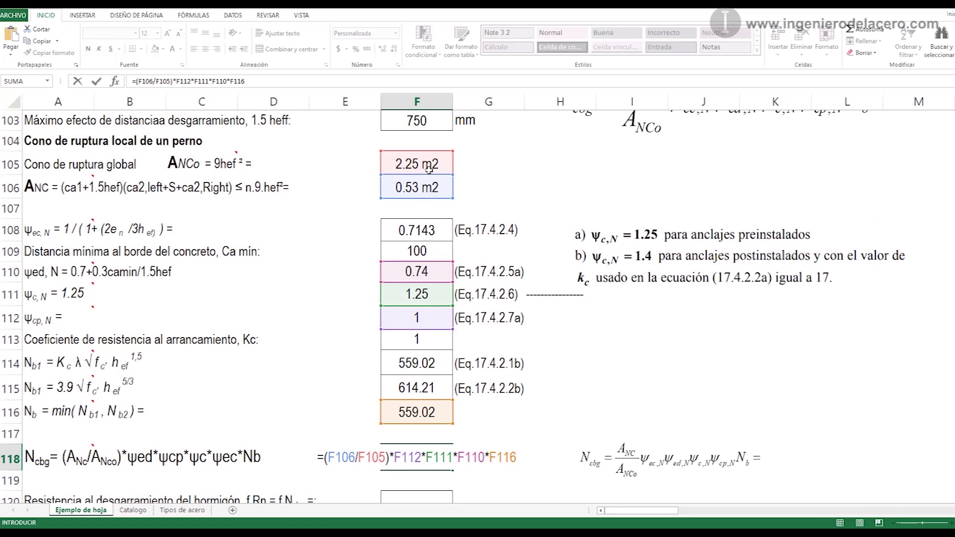
scroll(432, 399, "down", 2)
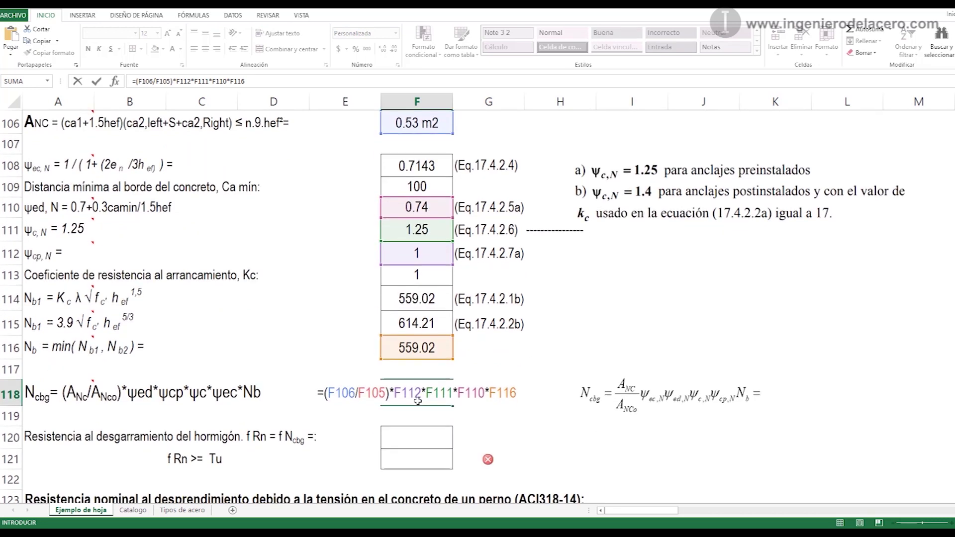
key("Return")
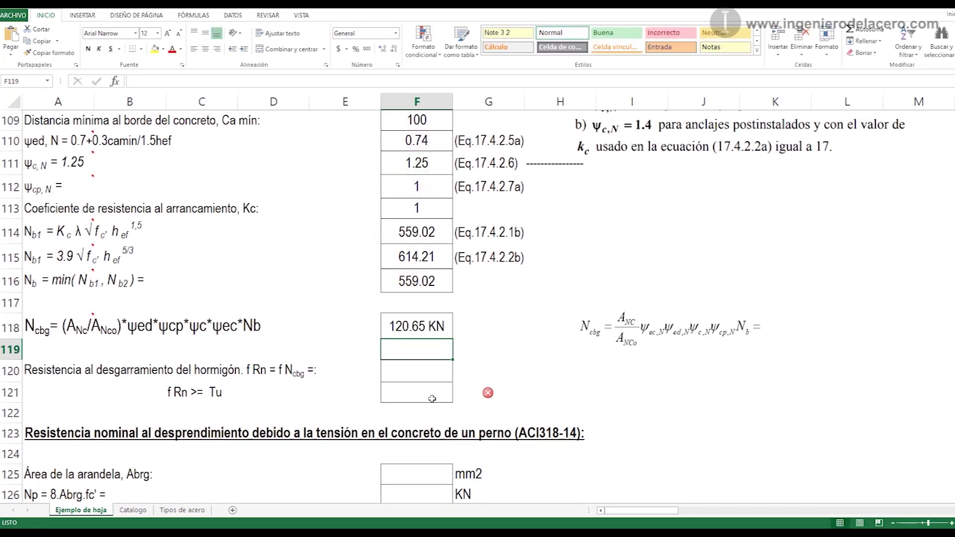
left_click(424, 323)
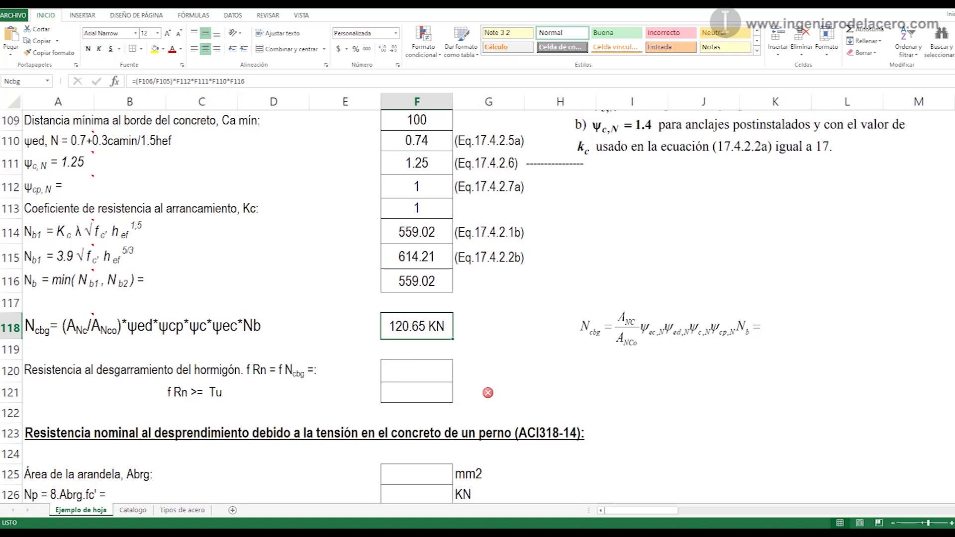
Step: Calculate the concrete breakout design resistance in F120 as =F118*0.75
double_click(405, 367)
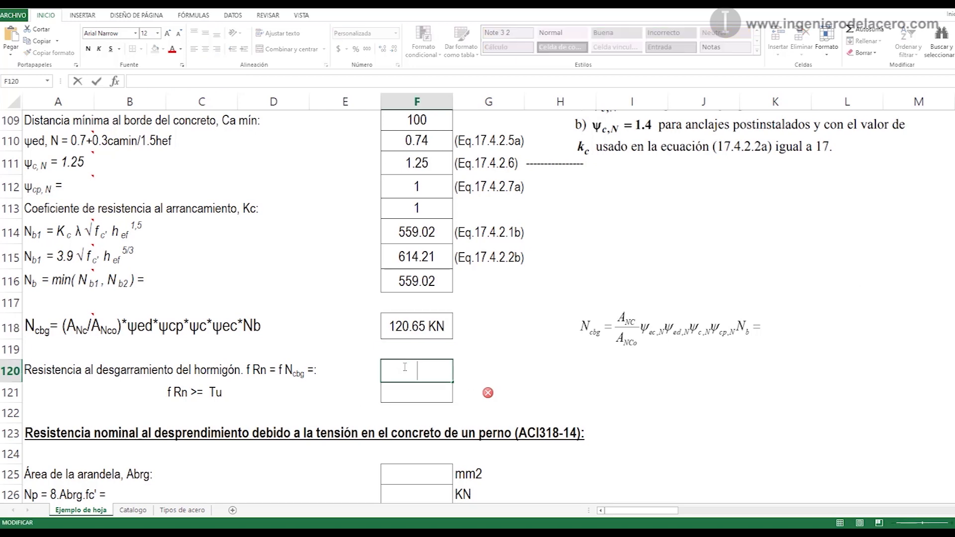
type("=F118*0.75")
key("Return")
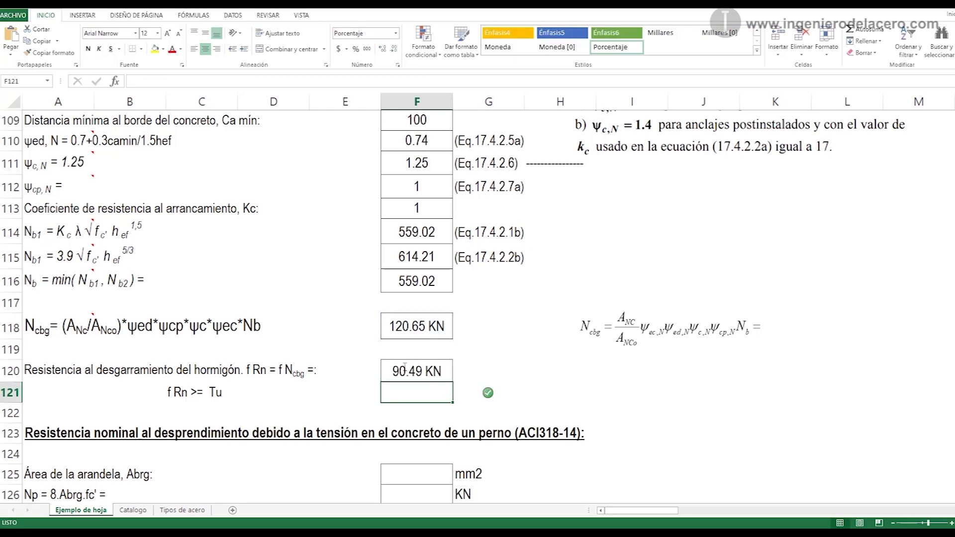
double_click(445, 371)
key("Return")
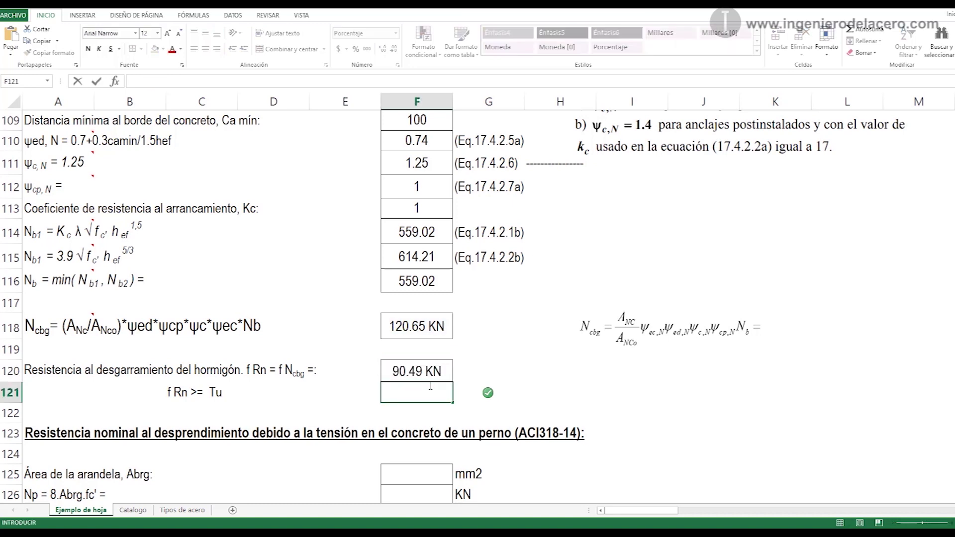
Step: Enter the demand-to-resistance ratio =Tu/F120 in F121, checking the ultimate tension Tu it references
type("=Tu/F120")
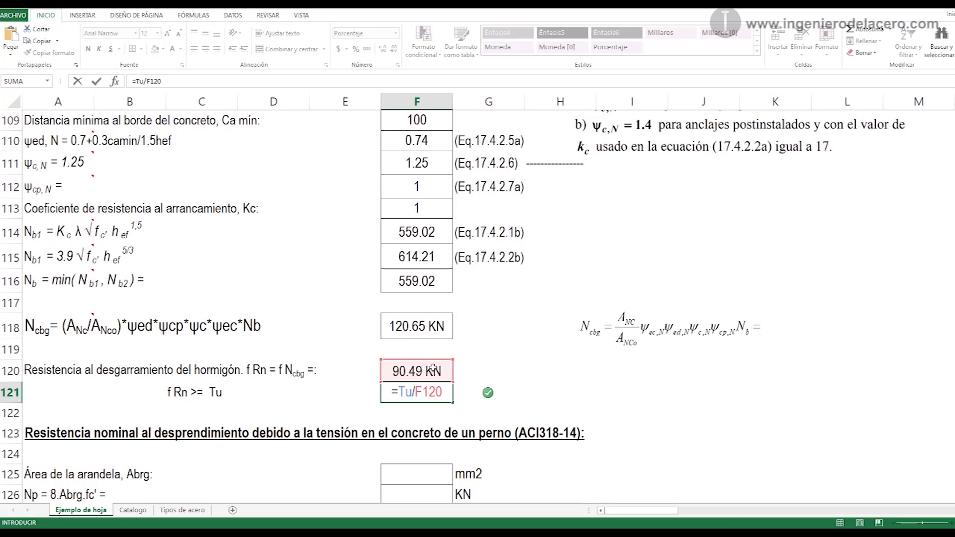
scroll(434, 370, "up", 7)
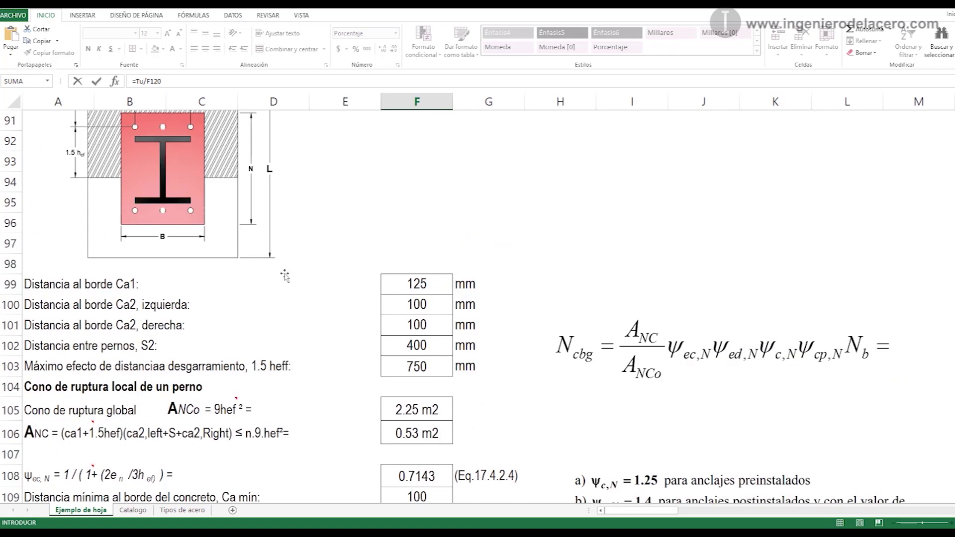
scroll(349, 319, "down", 5)
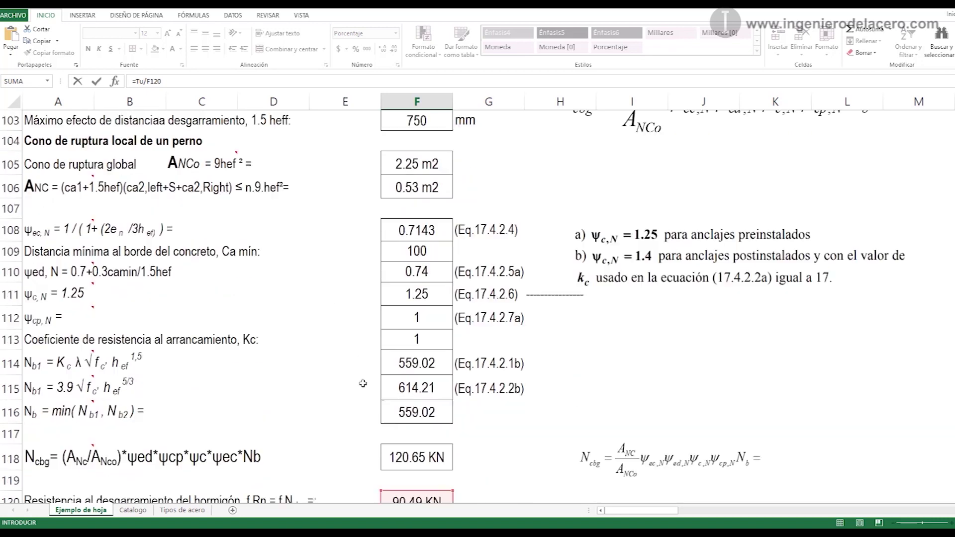
scroll(438, 439, "up", 6)
scroll(439, 439, "up", 11)
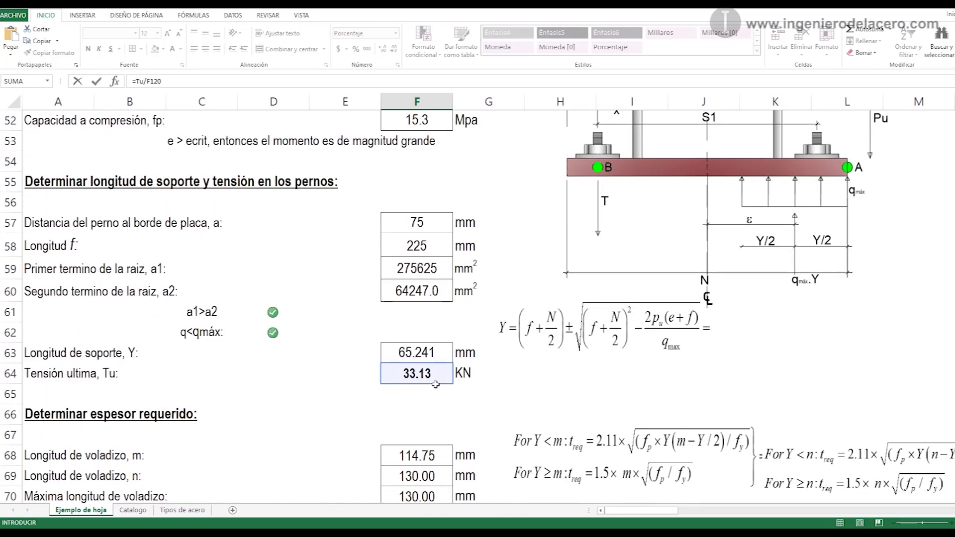
scroll(420, 378, "down", 20)
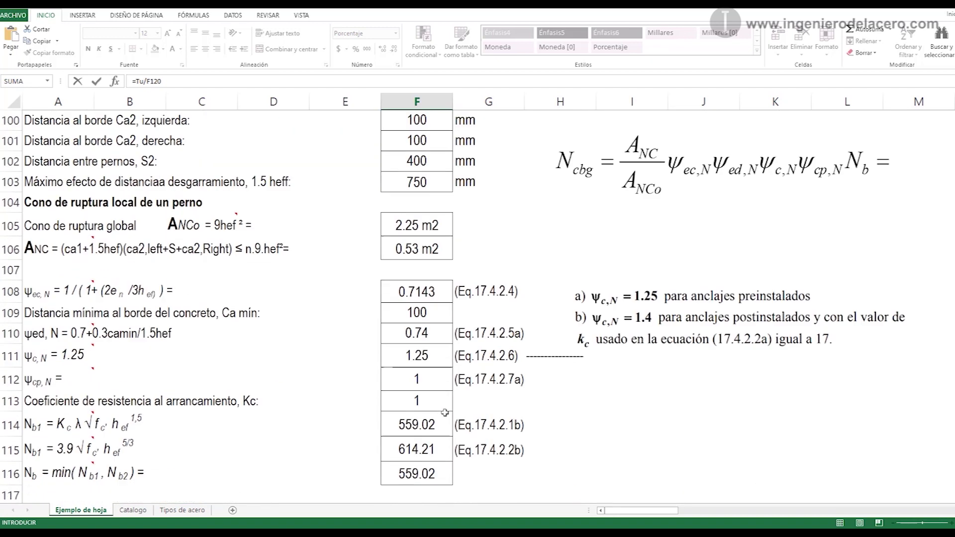
key("Return")
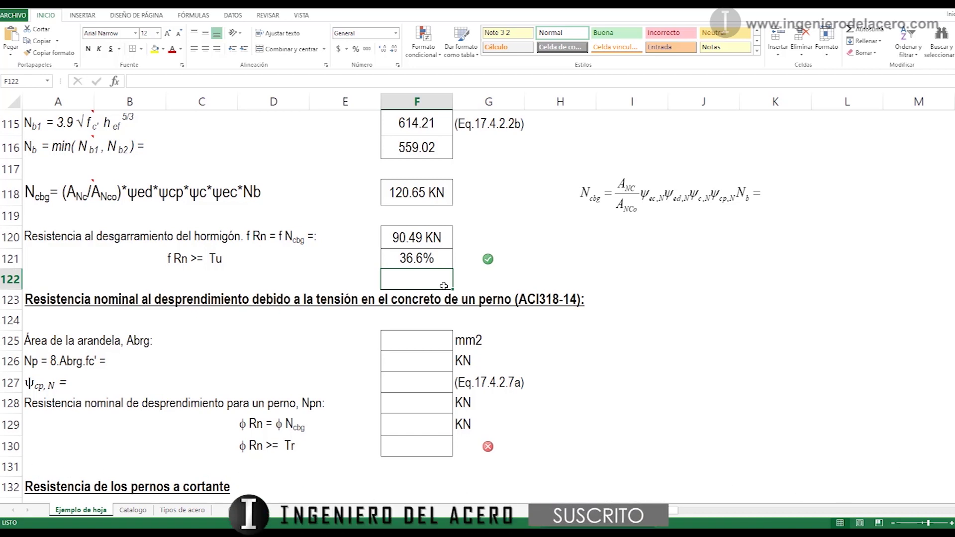
Step: Review the bolt tension resistance section and the concrete breakout section completed so far
scroll(444, 286, "up", 12)
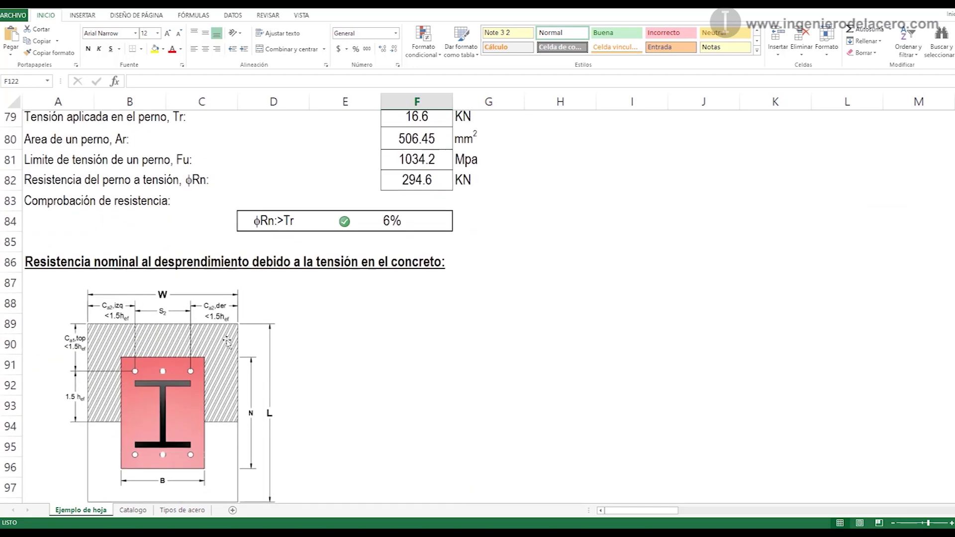
scroll(344, 296, "down", 2)
scroll(345, 300, "down", 11)
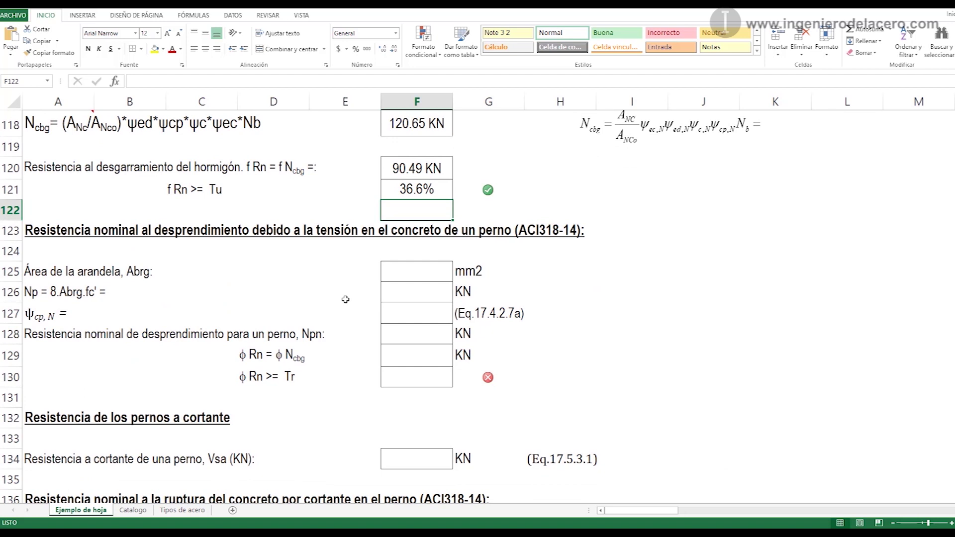
scroll(346, 300, "up", 16)
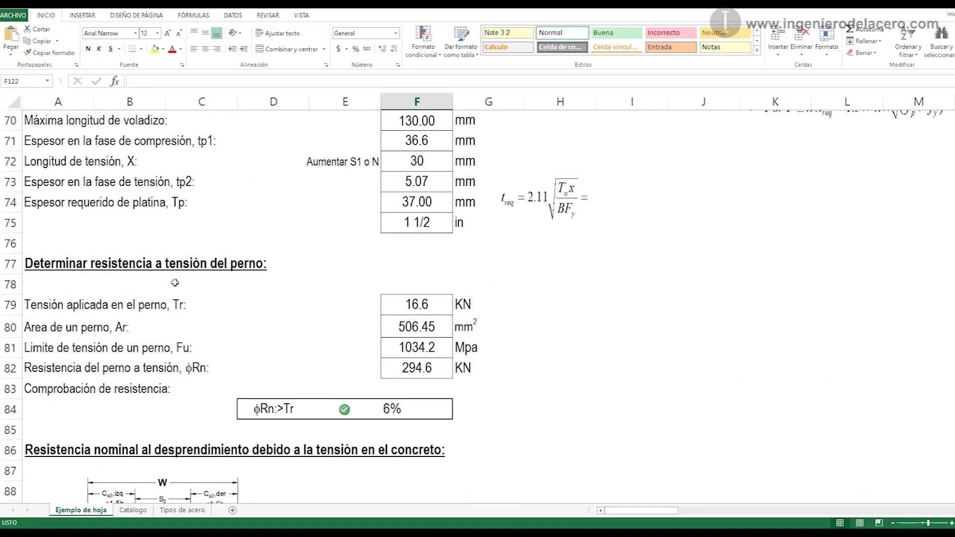
left_click_drag(39, 264, 461, 401)
left_click(461, 396)
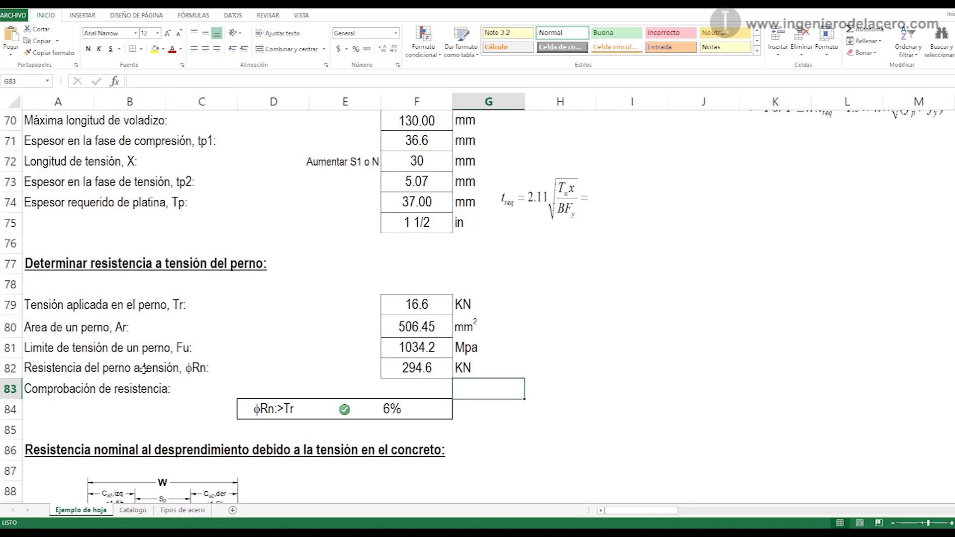
left_click(286, 380)
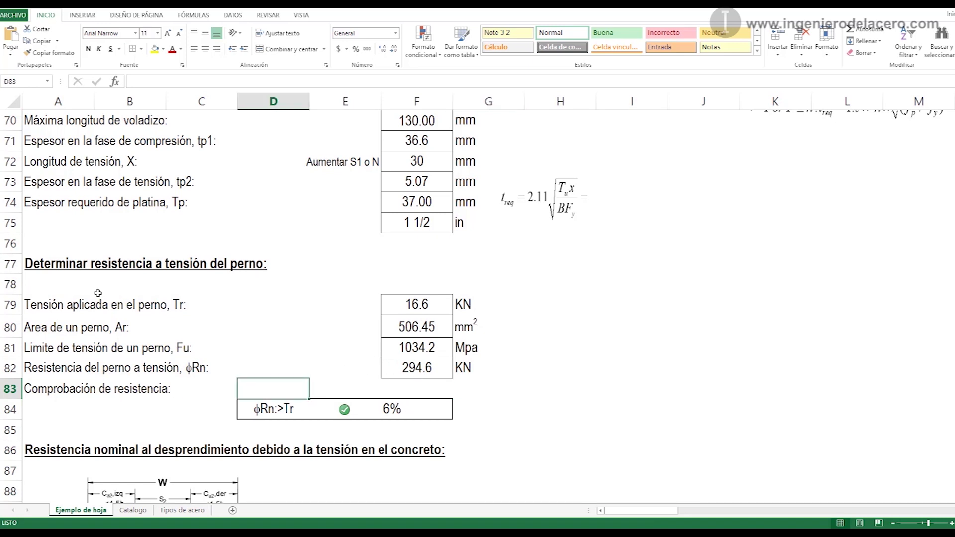
scroll(105, 333, "down", 4)
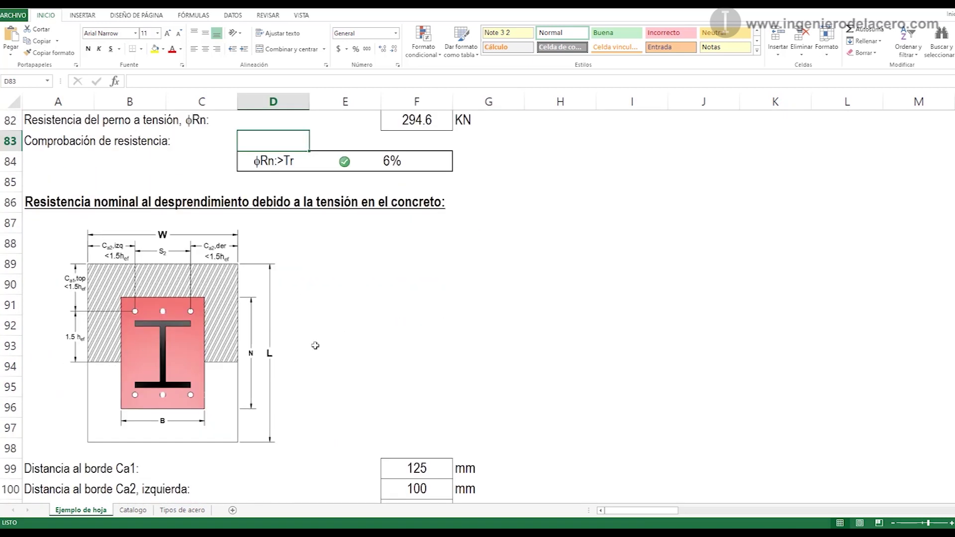
scroll(371, 337, "down", 11)
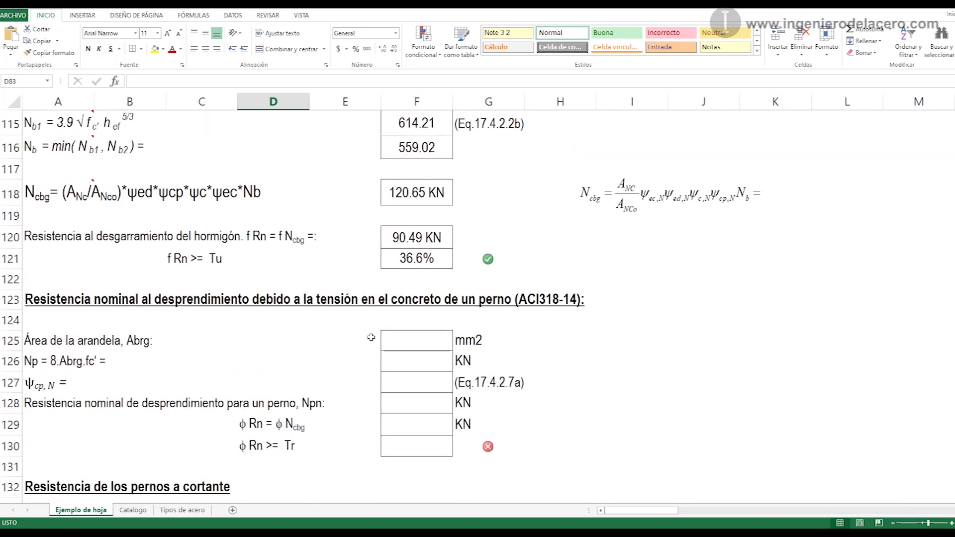
Step: Calculate the washer area Abrg in F125 with the formula =Larandela^2
scroll(371, 337, "down", 1)
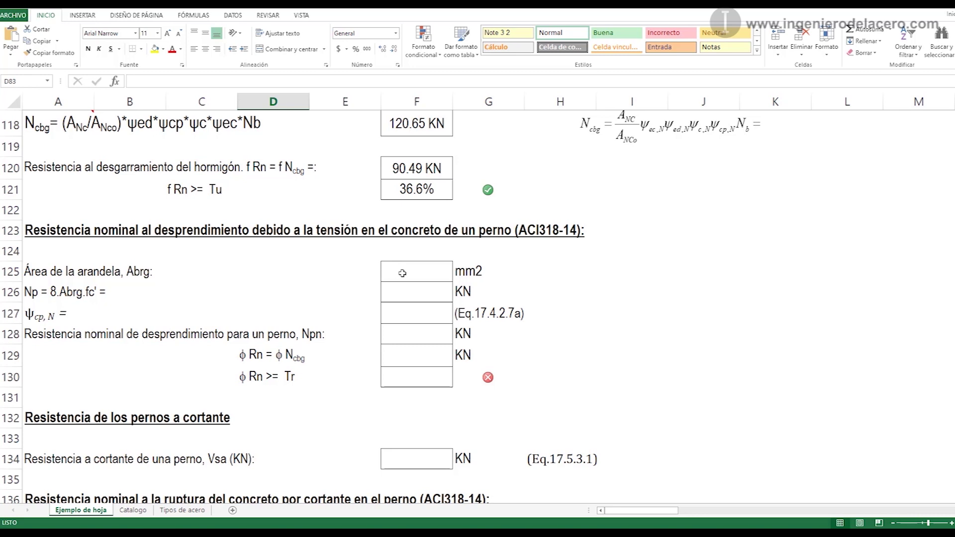
scroll(402, 273, "down", 1)
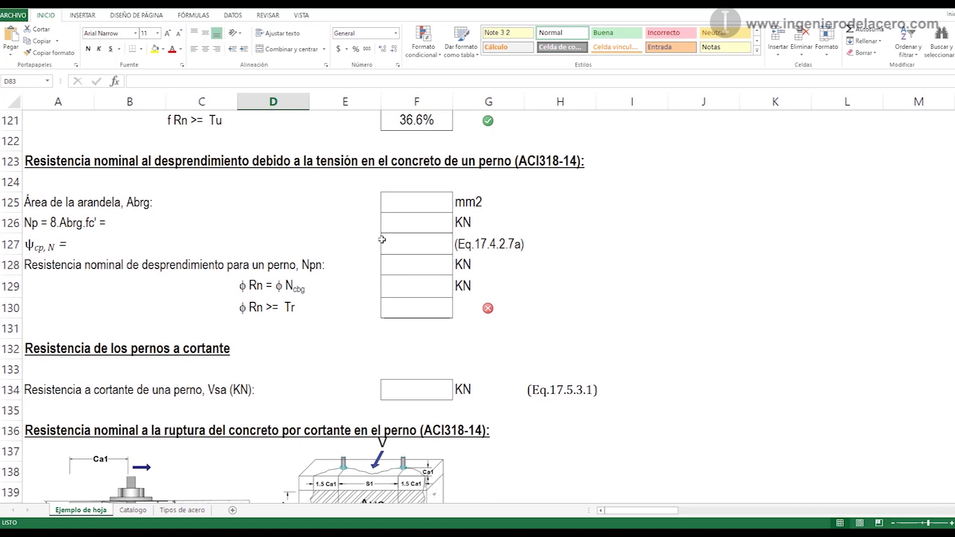
left_click(397, 198)
type("=Larandela^2")
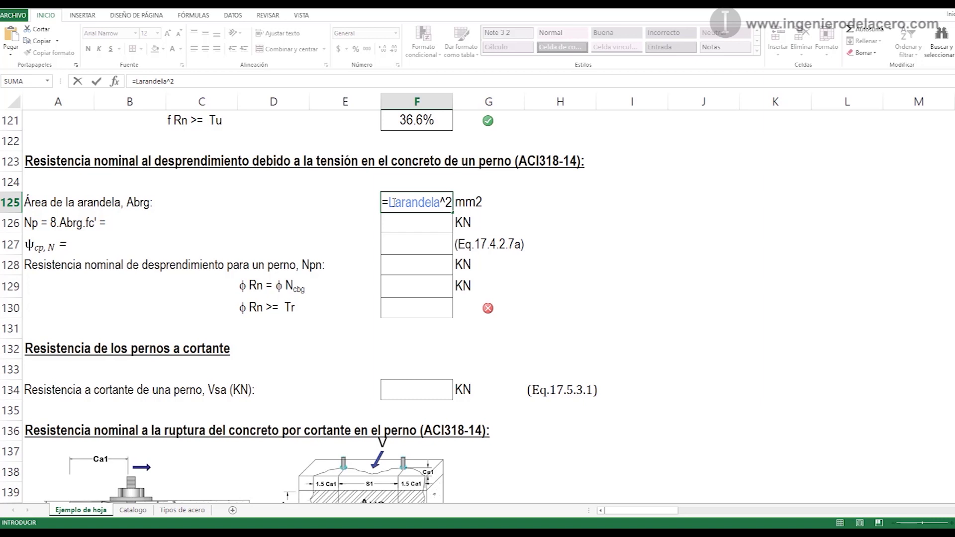
key("Return")
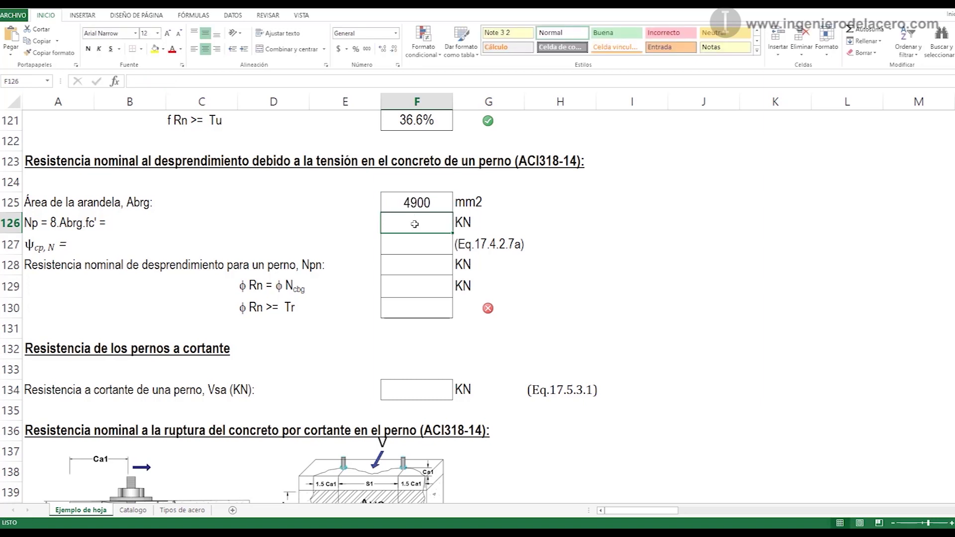
Step: Calculate Np in F126 with the formula =8*Abrg*f´c/1000 and check the names it references
left_click(62, 221)
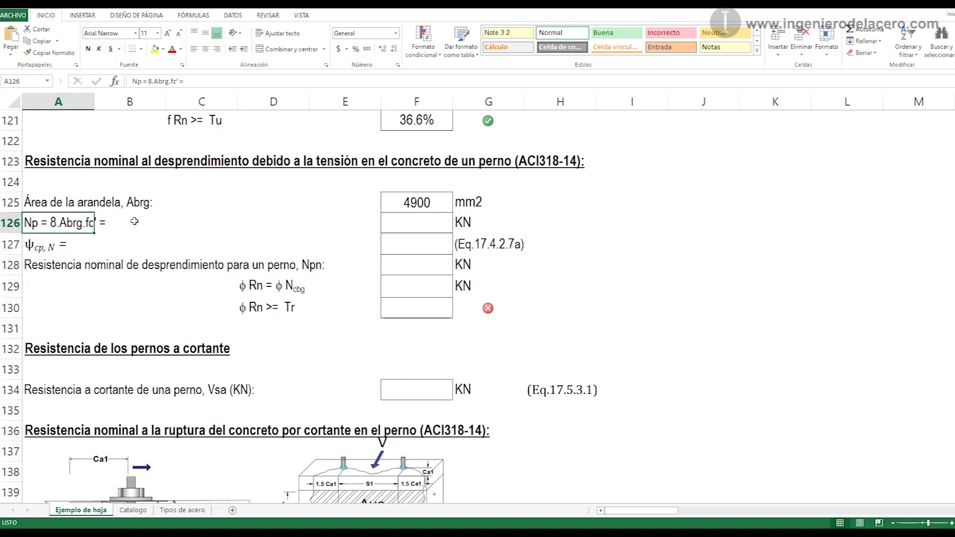
left_click(397, 226)
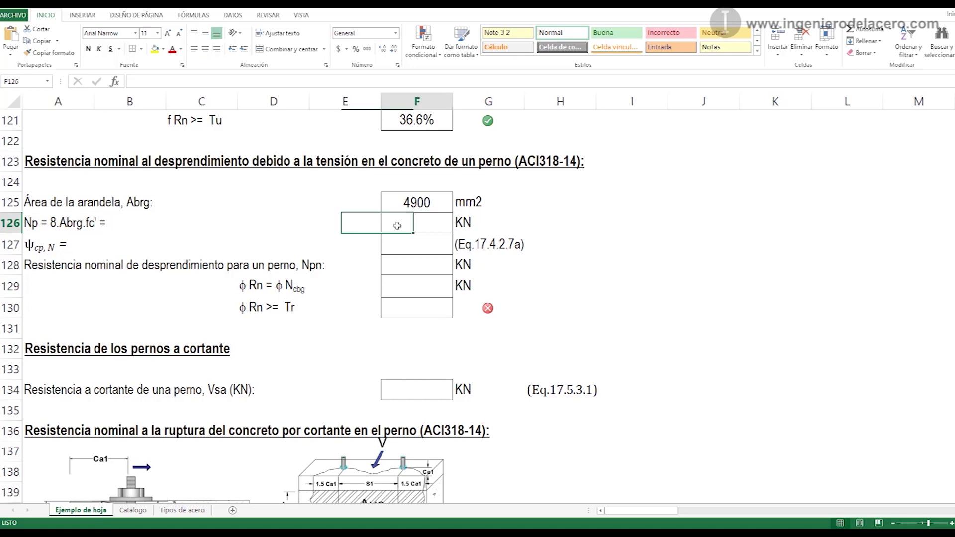
type("=8*Abrg*f'c/1000")
key("Return")
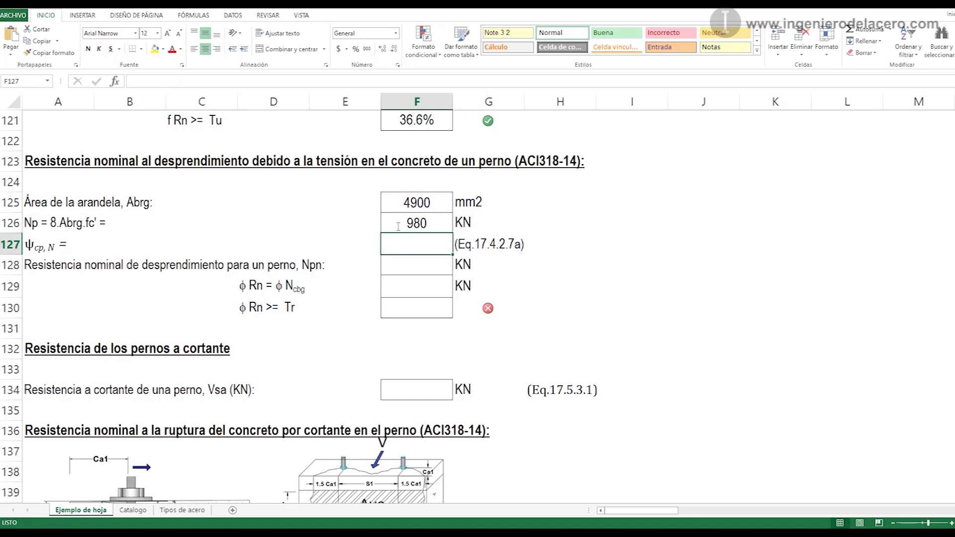
left_click(397, 226)
double_click(397, 226)
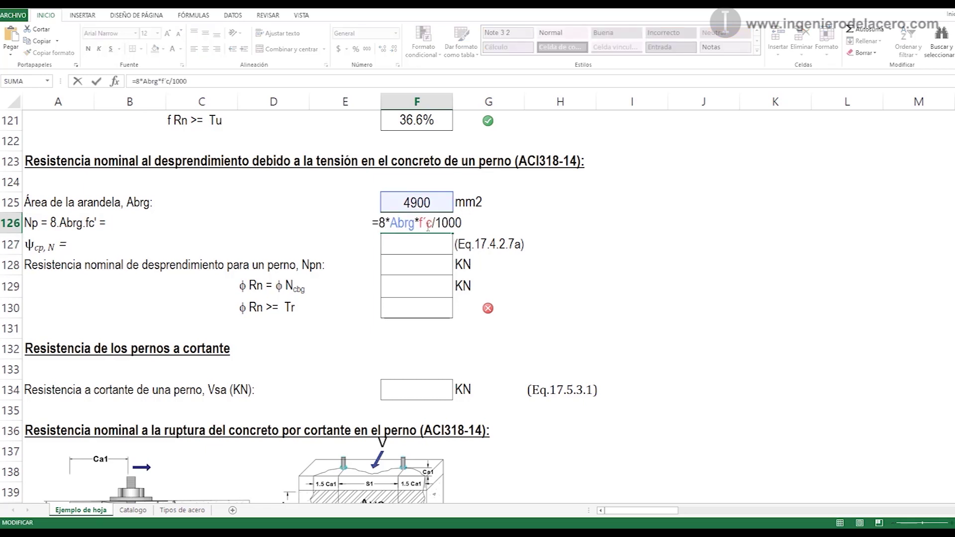
key("Return")
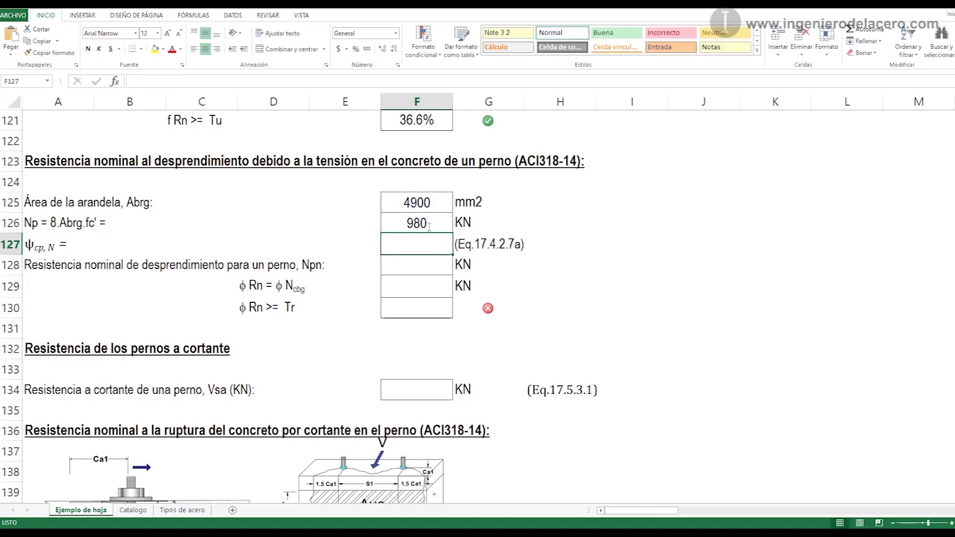
Step: Set the pullout modification factor ψcp,N in F127 to 1
left_click(72, 252)
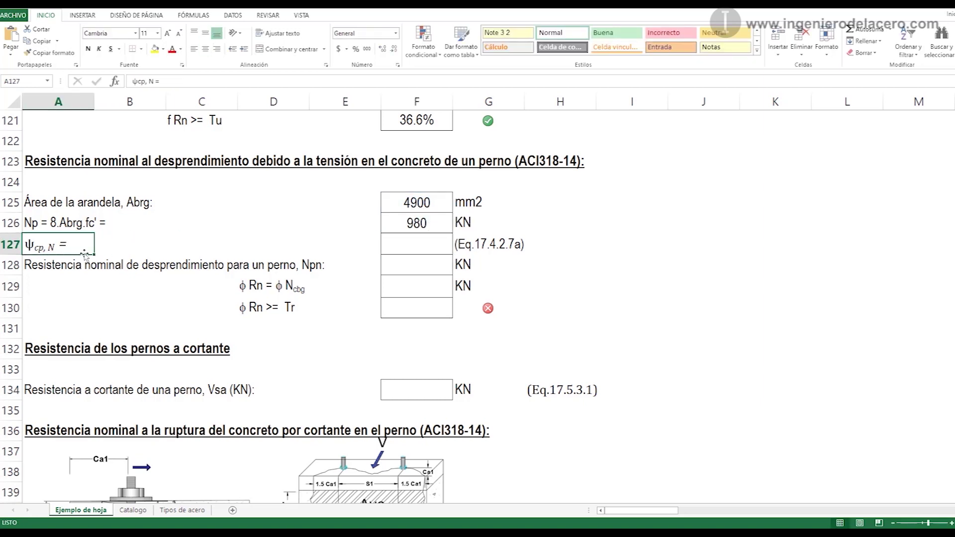
left_click(422, 247)
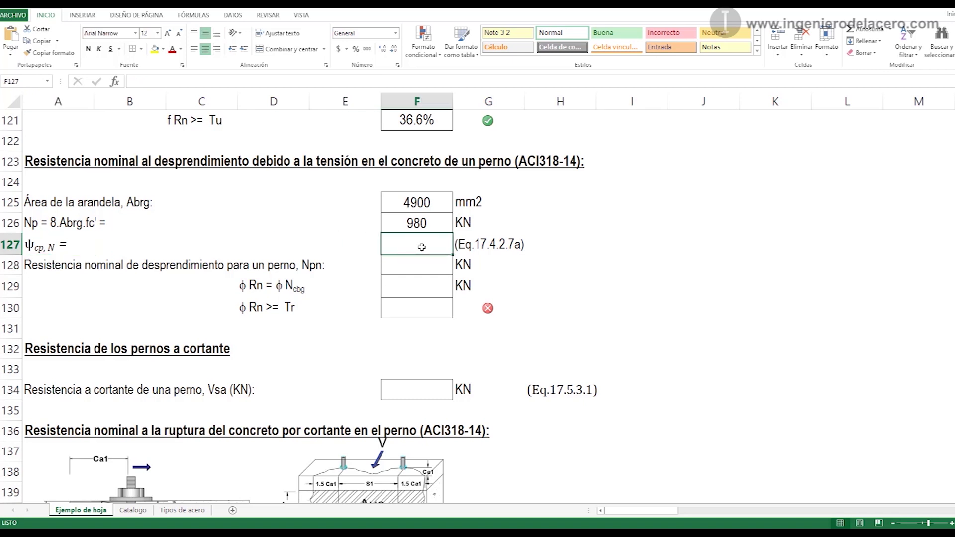
type("1")
key("Return")
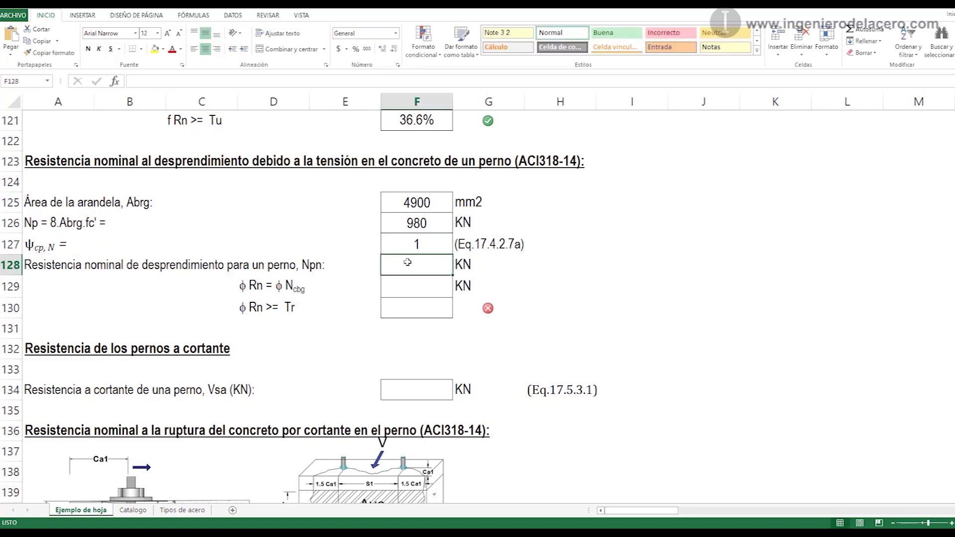
left_click(433, 243)
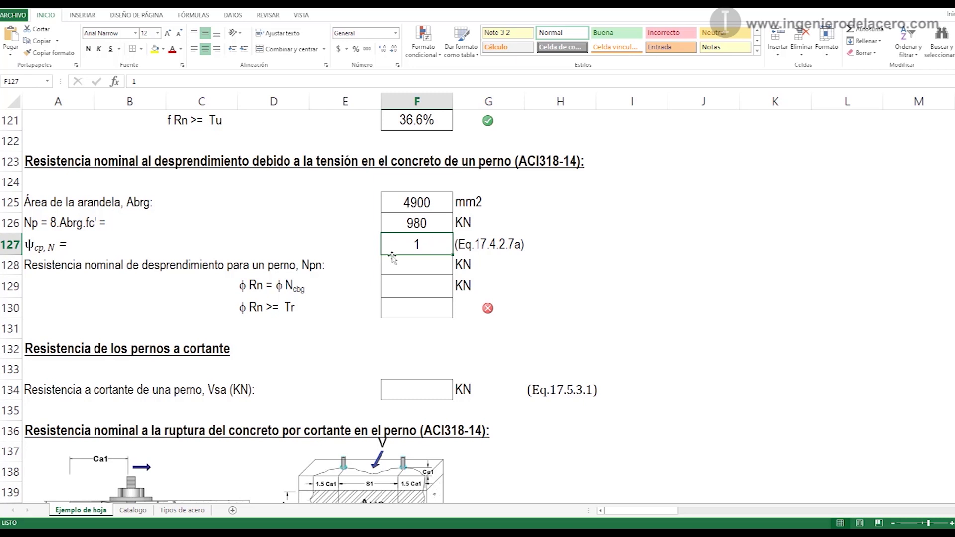
Step: Calculate the nominal pullout resistance of one bolt, Npn, in F128 as =F127*F126
left_click(409, 260)
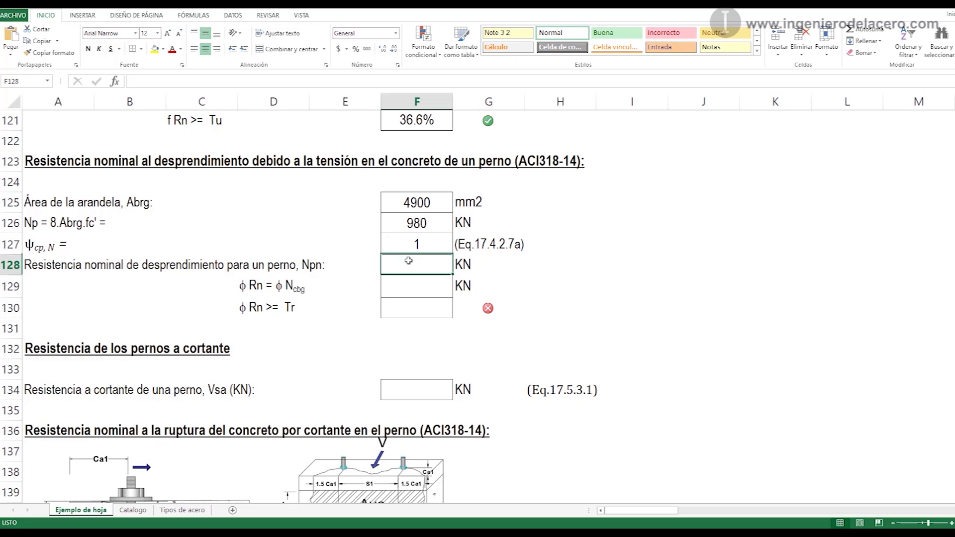
type("=F127*F126")
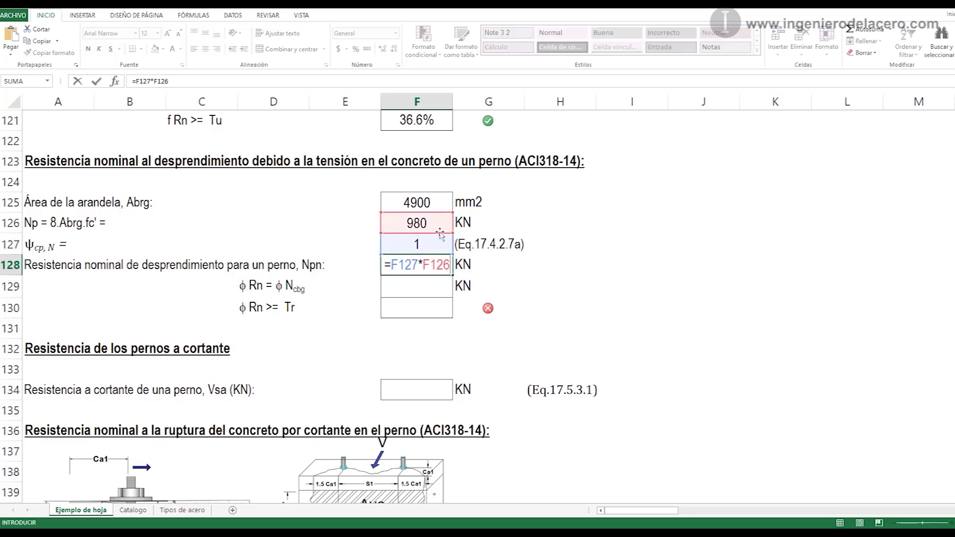
key("Return")
left_click(433, 266)
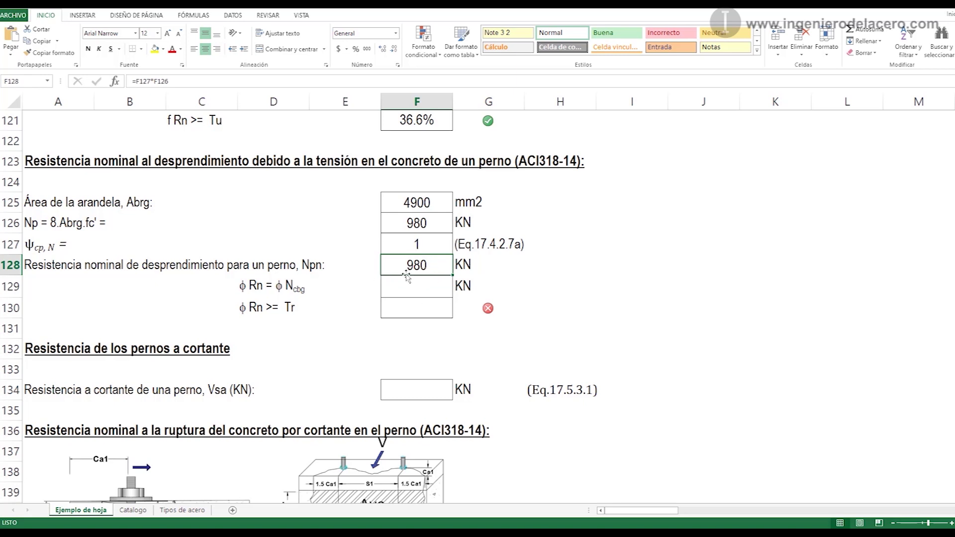
Step: Calculate the pullout design resistance in F129 as =F128*0.75
left_click(433, 288)
type("=")
left_click(431, 264)
type("*0.75")
key("Return")
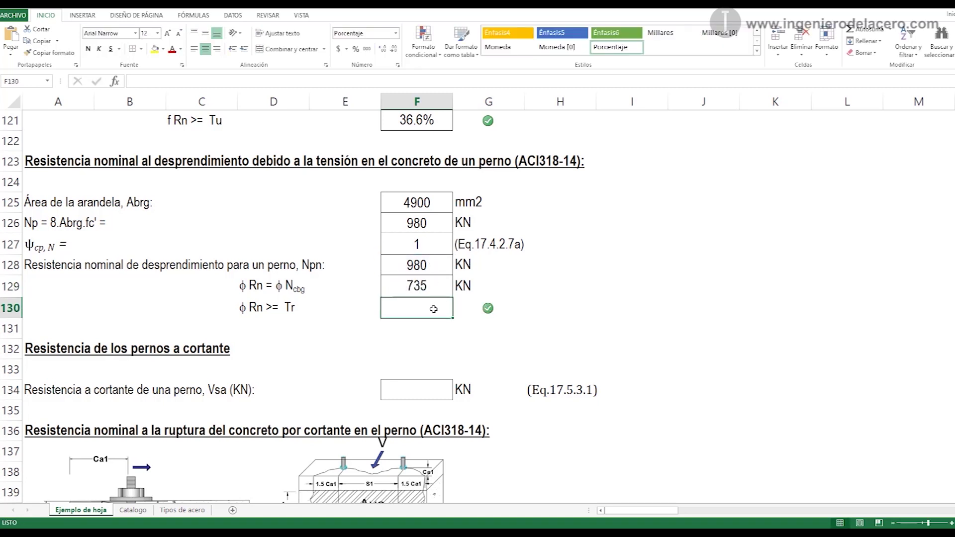
Step: Enter the demand-to-resistance ratio =Tr/F129 in F130 and inspect the formula of the pass/fail indicator in G130
type("=")
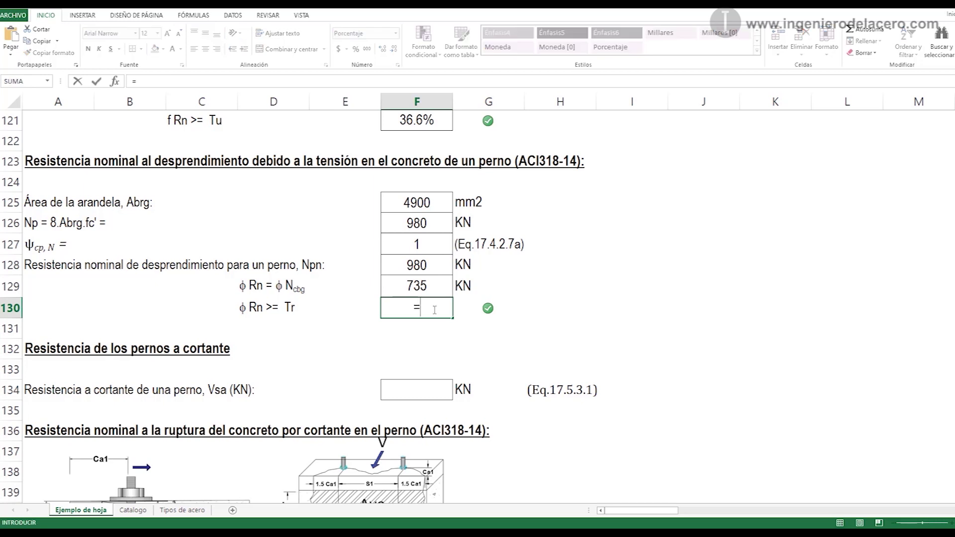
type("Tr/")
left_click(407, 284)
key("Return")
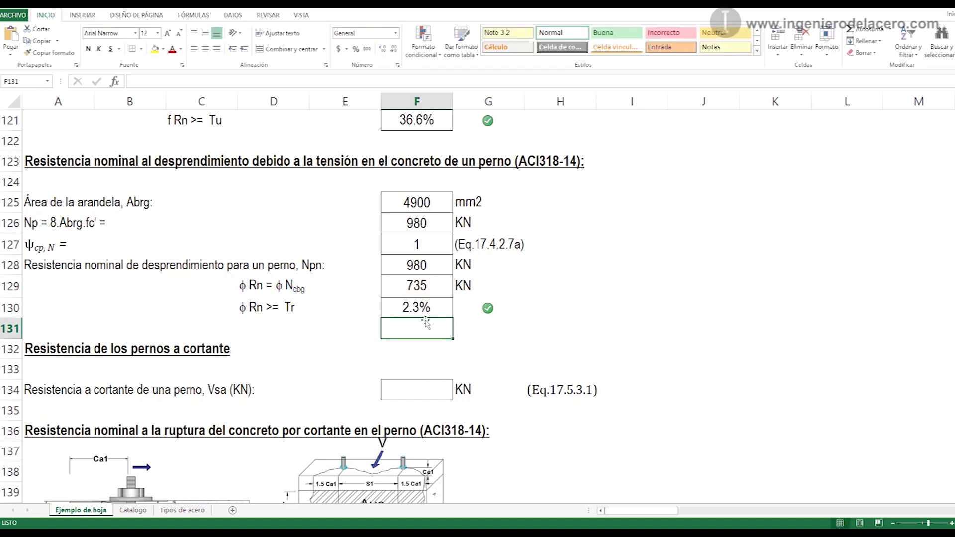
double_click(489, 309)
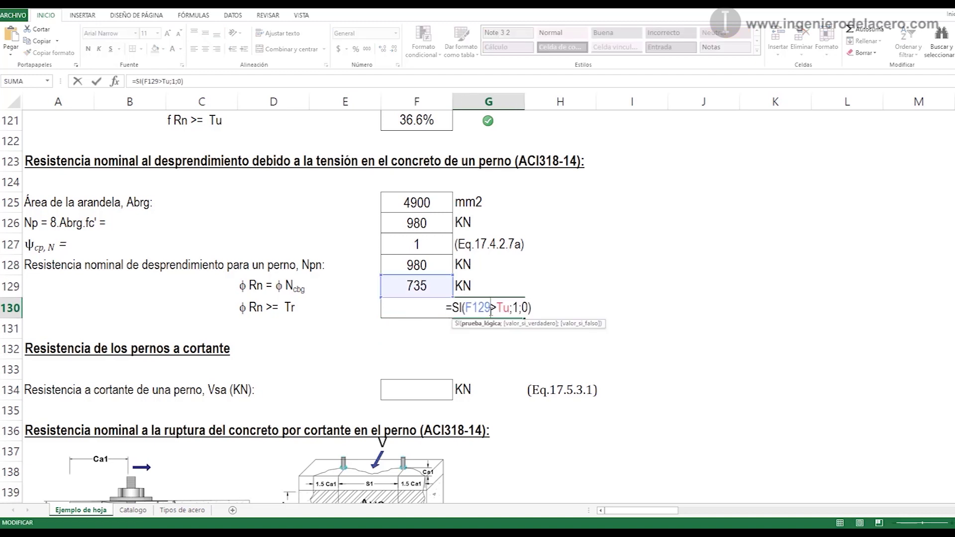
left_click(417, 205)
Step: Calculate the shear resistance of one bolt, Vsa, in F134 with the formula =0.6*Ar*Fupern/1000
scroll(417, 248, "down", 3)
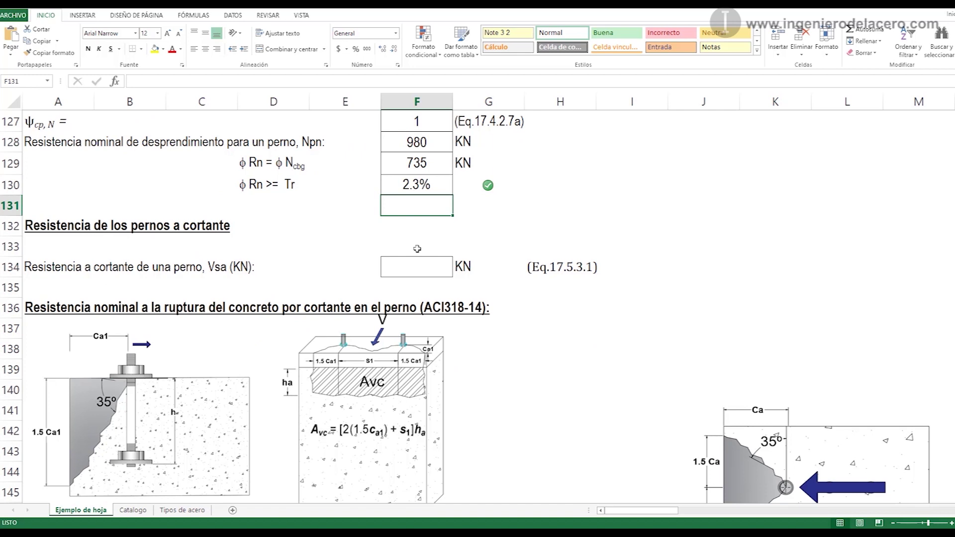
scroll(417, 249, "down", 1)
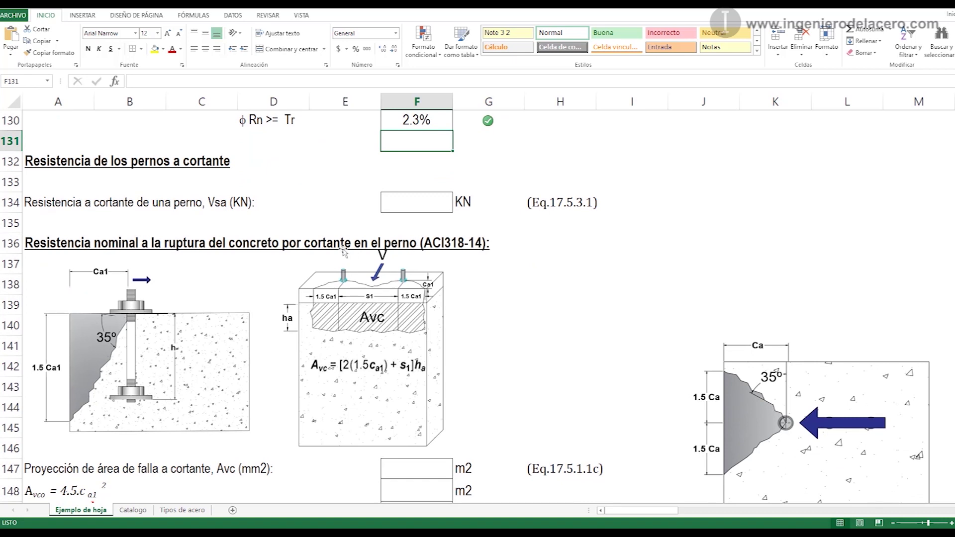
left_click(85, 162)
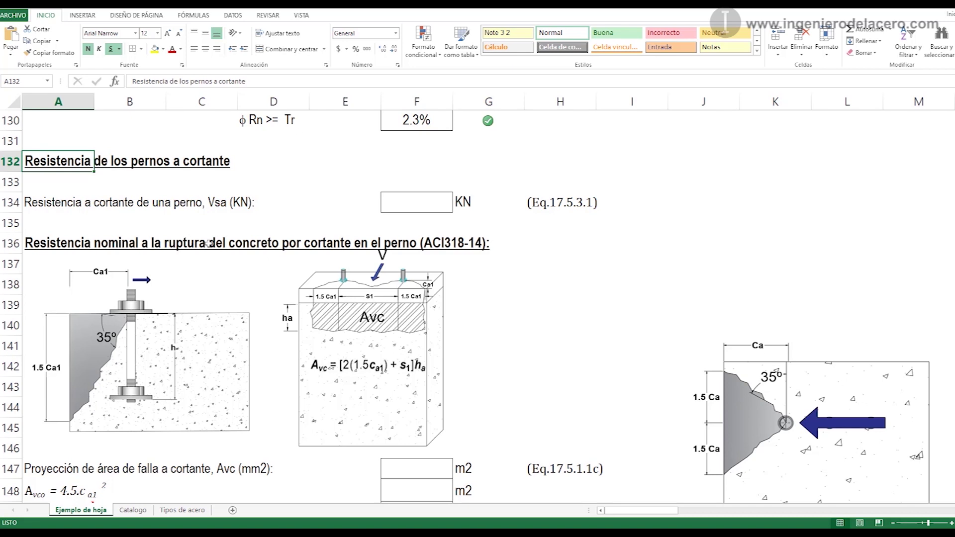
left_click(423, 209)
type("=")
key("ctrl+v")
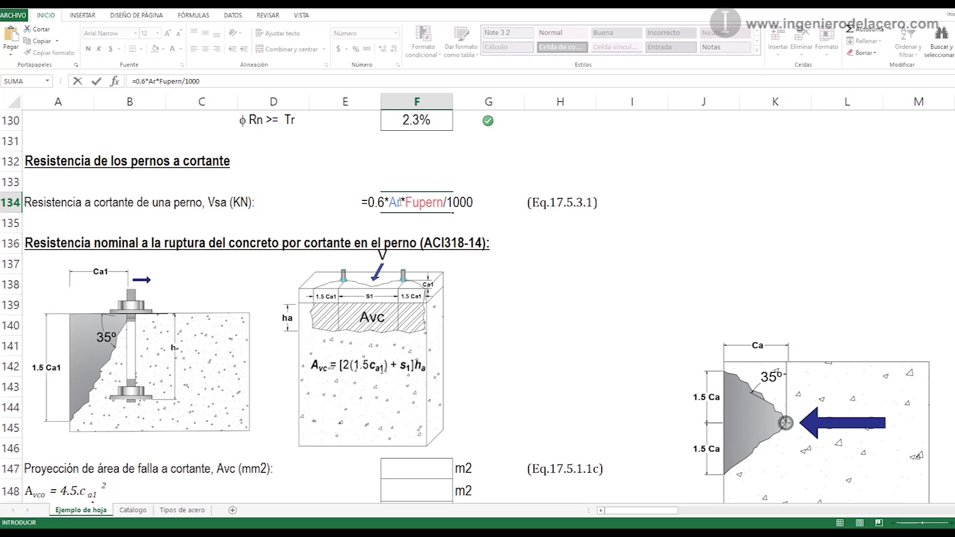
key("Return")
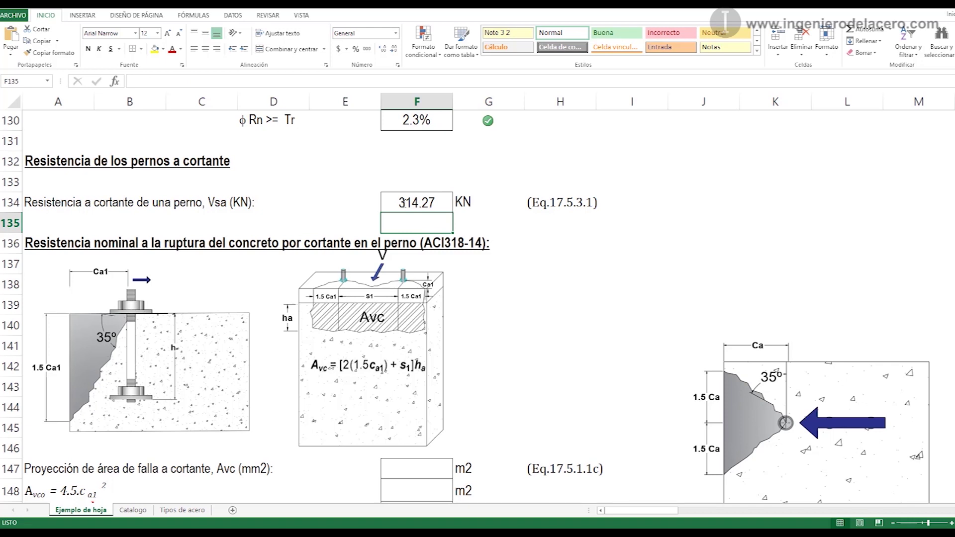
key("Up")
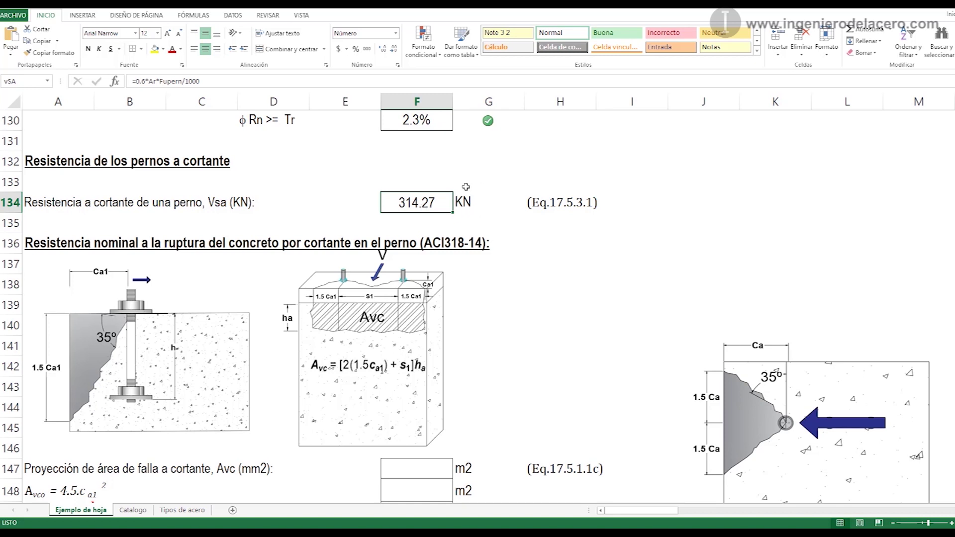
Step: Examine the concrete shear breakout section, its diagrams and the projected failure area Avc row
scroll(421, 208, "down", 2)
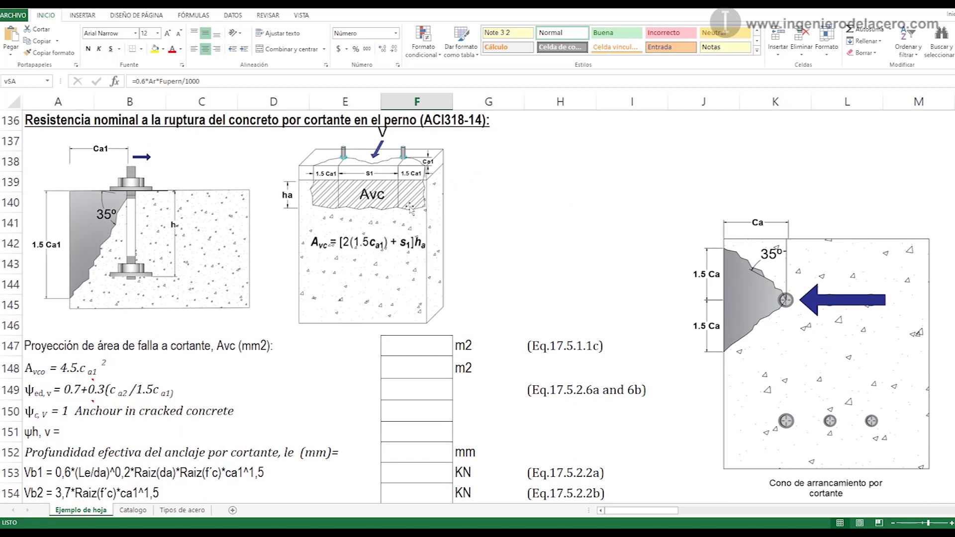
scroll(410, 208, "up", 2)
left_click(521, 207)
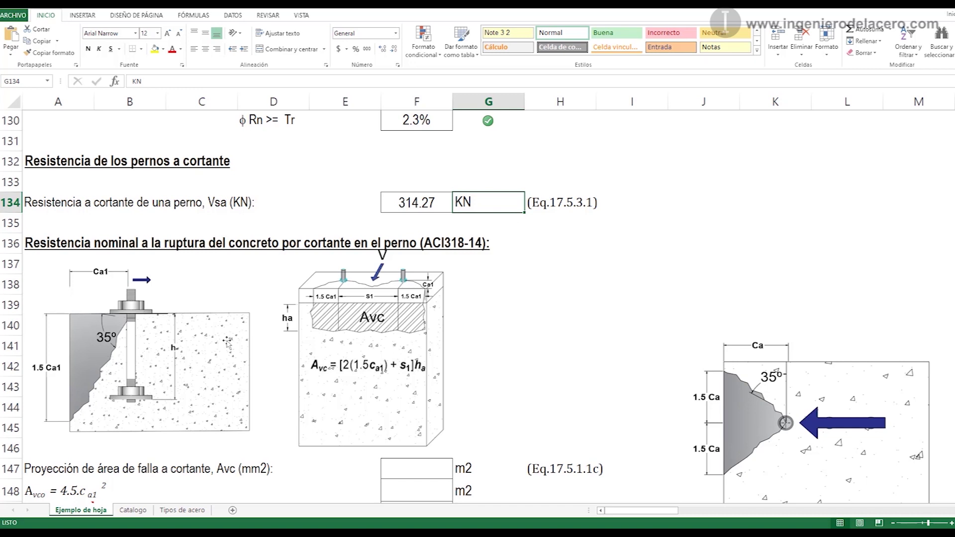
scroll(227, 343, "down", 1)
scroll(227, 342, "down", 1)
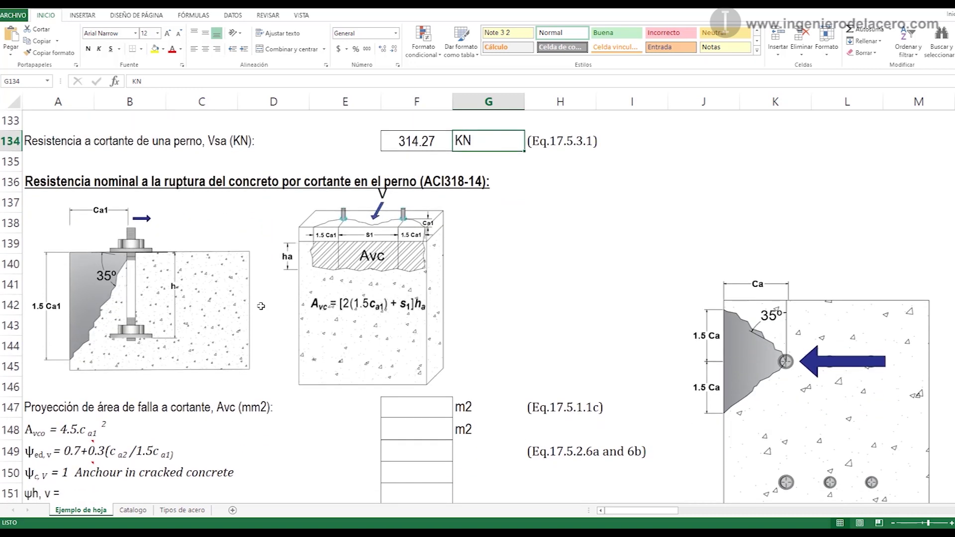
left_click(273, 317)
left_click(132, 406)
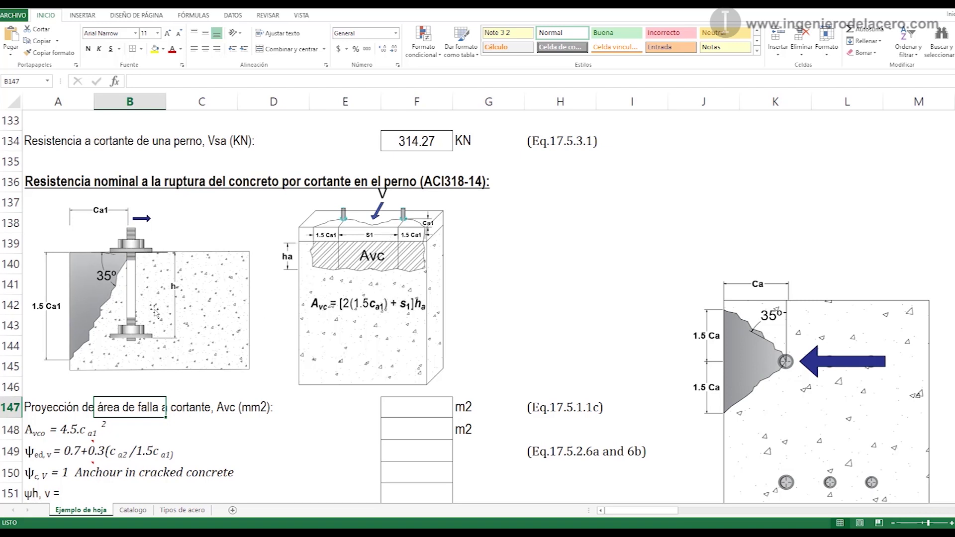
scroll(278, 330, "down", 1)
scroll(278, 330, "down", 2)
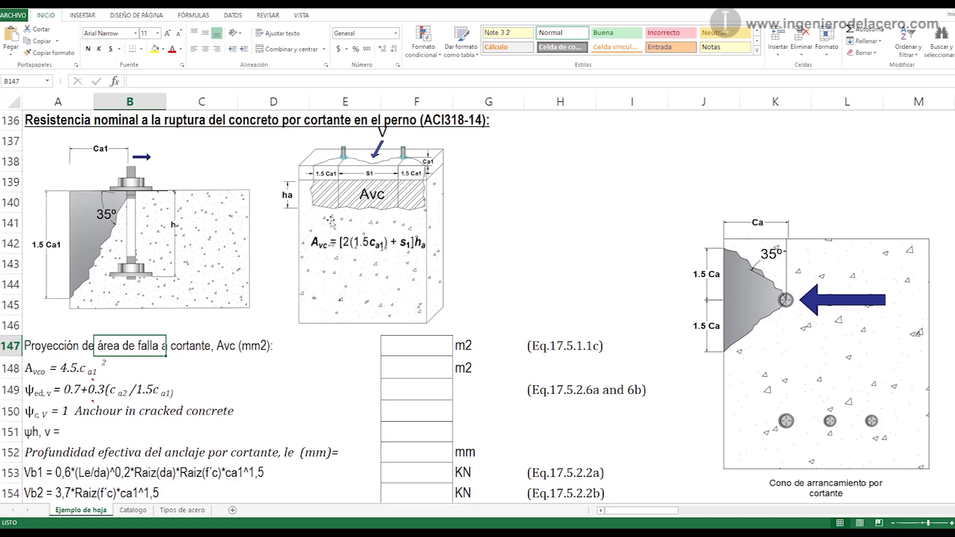
Step: Enter in F147 =MIN((2*(1.5*Ca1arriba)+(S*(Ntension-1)))*ha;(MIN(Ca2izquierda;1.5*Ca1arriba)+MIN(Ca2derecha;1.5*Ca1arriba)+(S*(Ntension-1)))*ha)/1000000 for Avc, reviewing both of its area terms
left_click(56, 352)
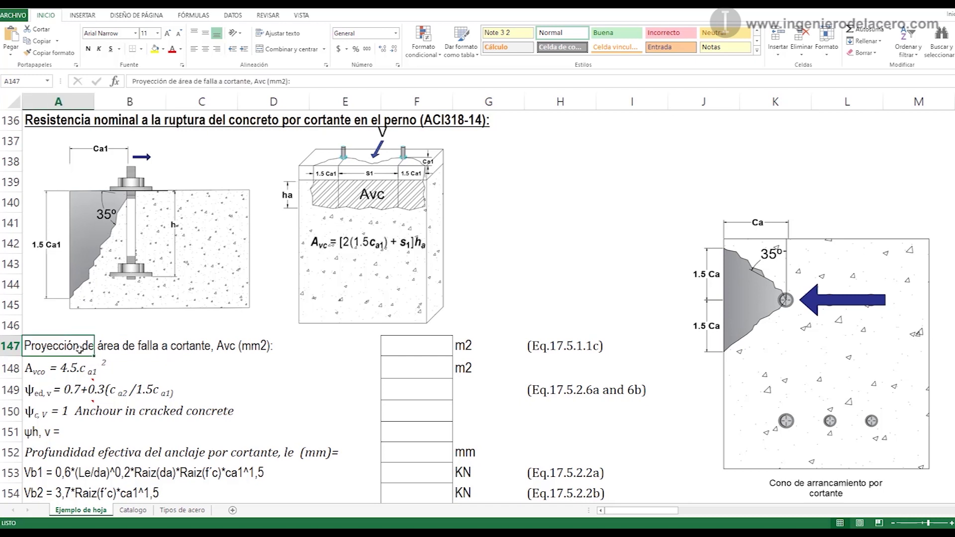
double_click(384, 349)
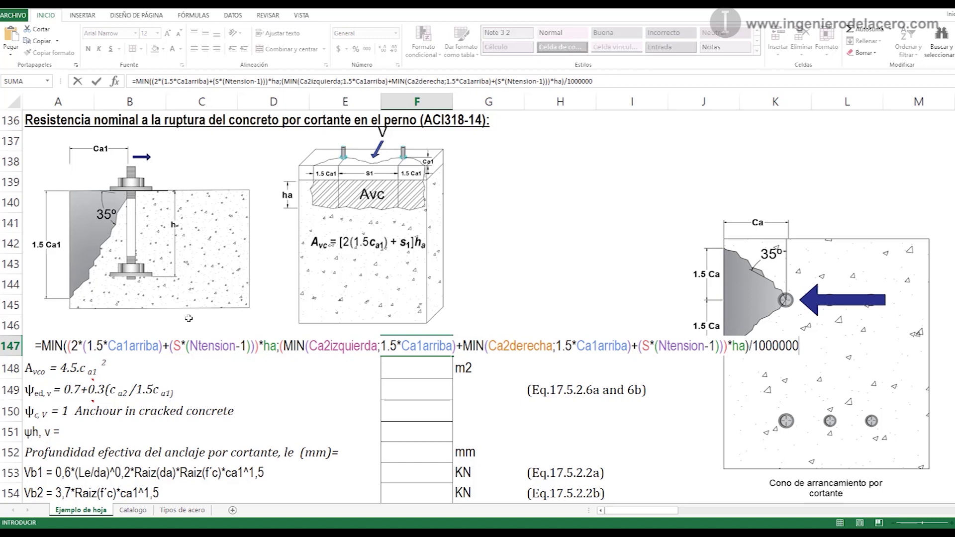
left_click_drag(71, 347, 256, 346)
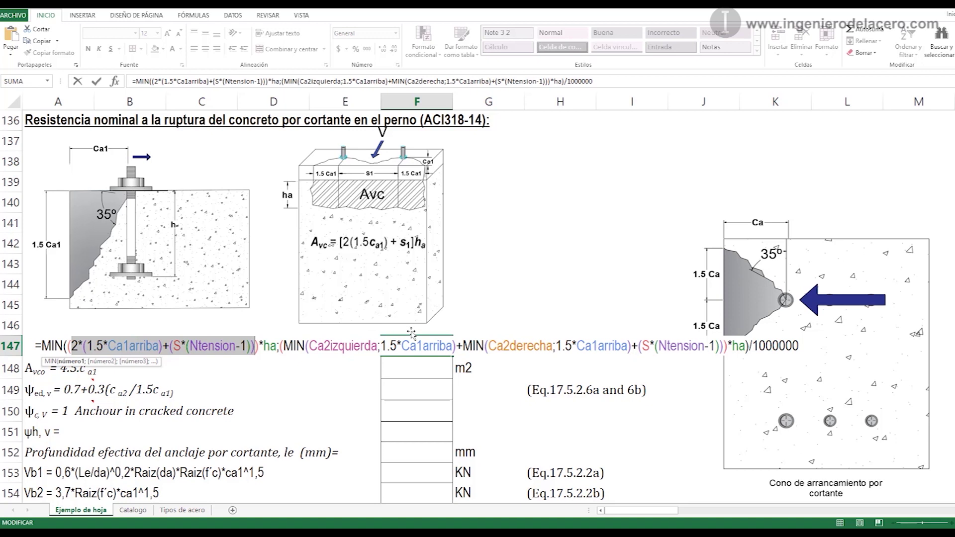
left_click_drag(284, 348, 761, 354)
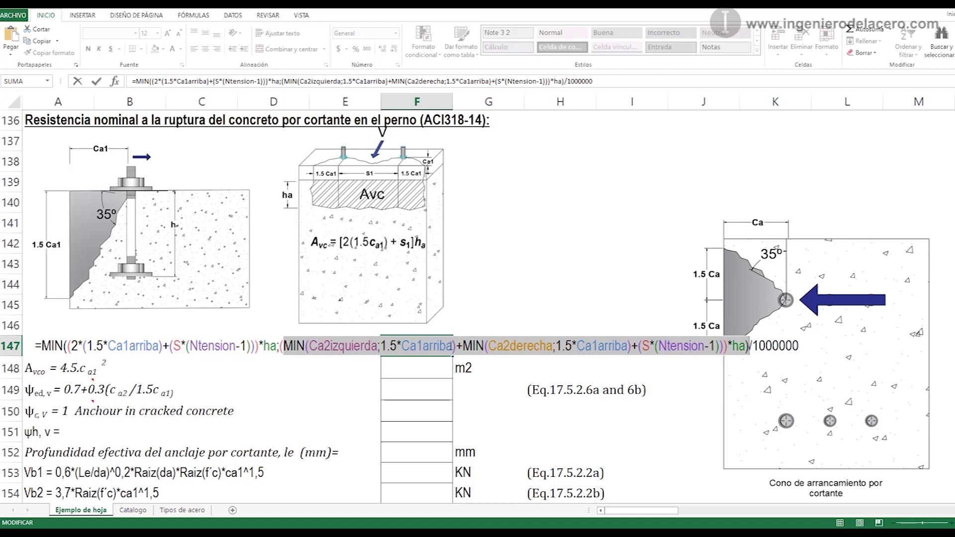
left_click(346, 346)
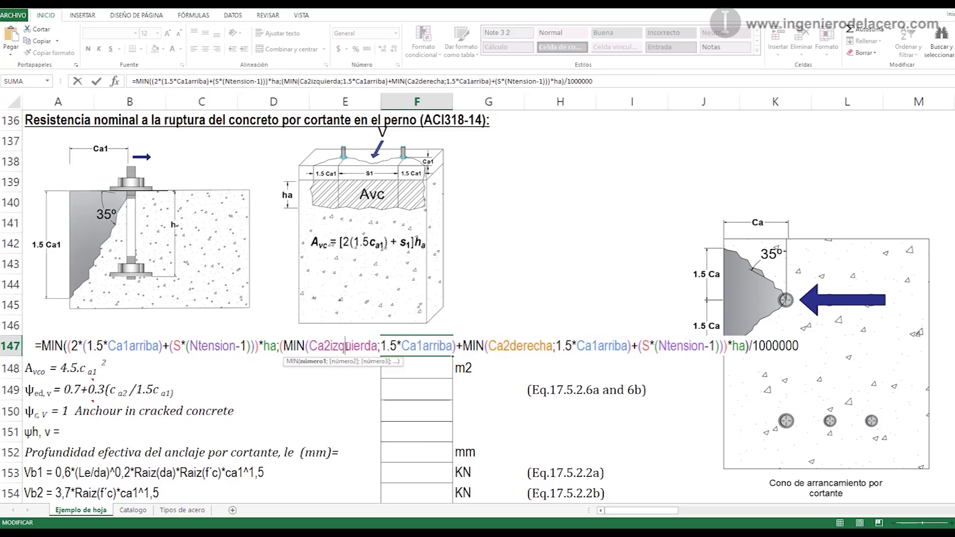
key("Return")
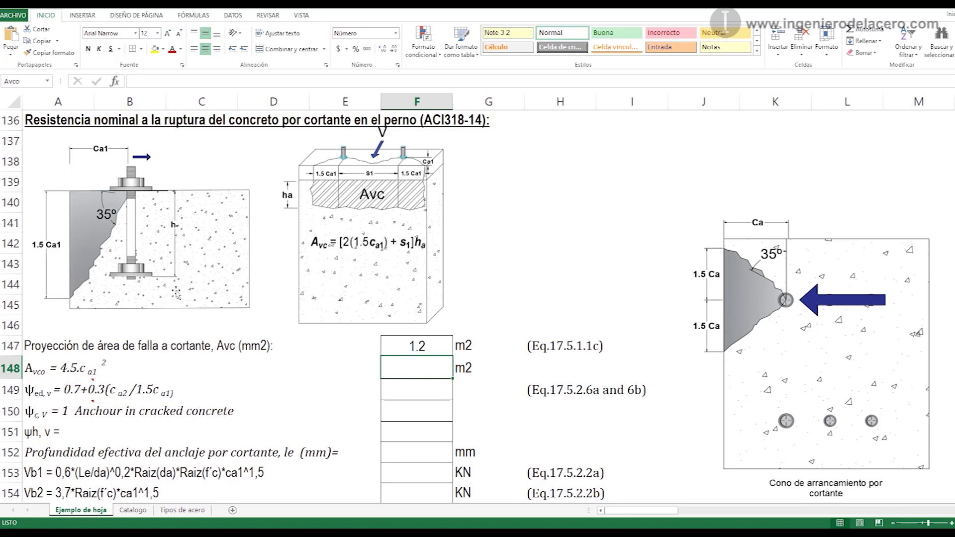
Step: Move the shear cone plan diagram up level with the other figures and place the anchor side-view diagram next to it
left_click_drag(774, 314, 741, 223)
left_click_drag(160, 241, 585, 221)
left_click_drag(685, 227, 703, 227)
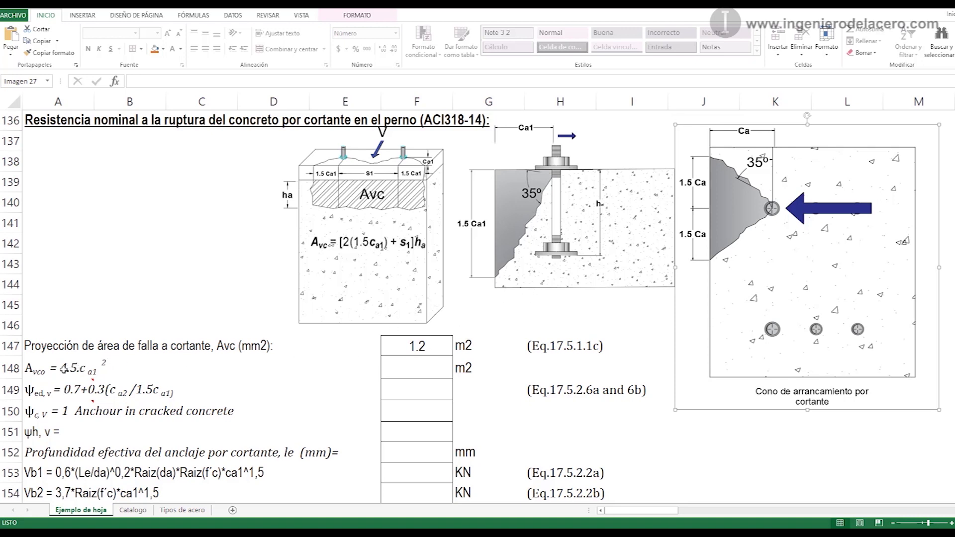
Step: Enter =4.5*(Ca1arriba/1000)^2 for Avco in F148 and =MIN(0.7+0.3*(Ca2izquierda/(1.5*Ca1arriba));1) for the edge factor ψed,v in F149
left_click(427, 365)
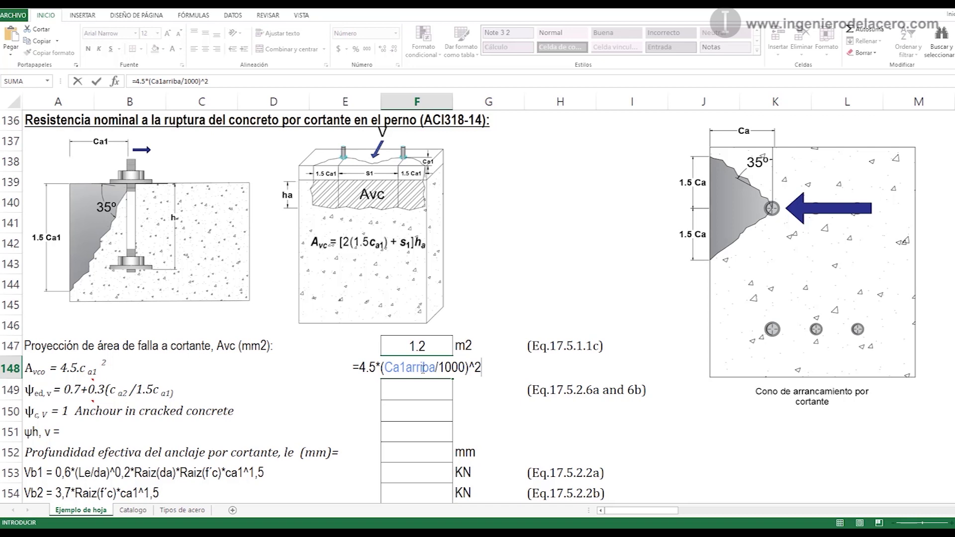
key("Return")
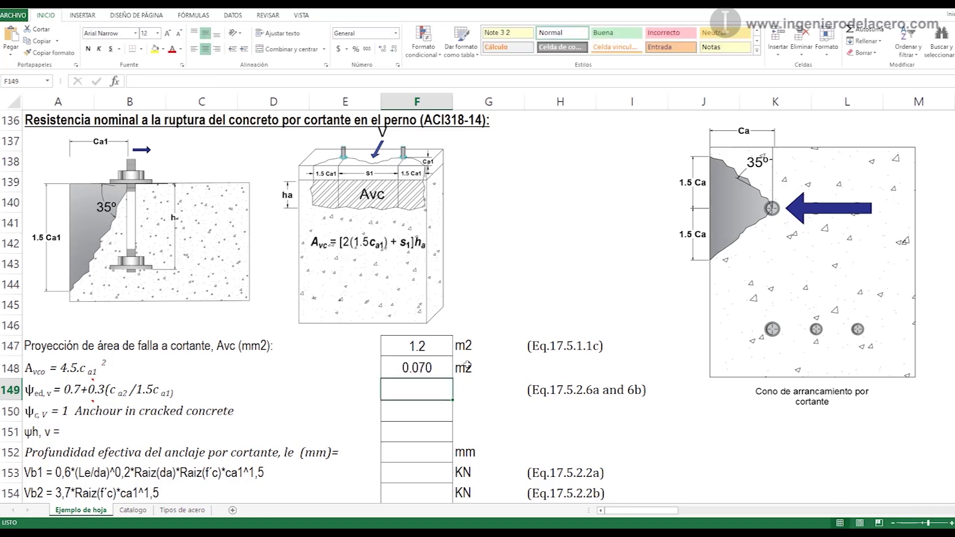
scroll(556, 286, "down", 2)
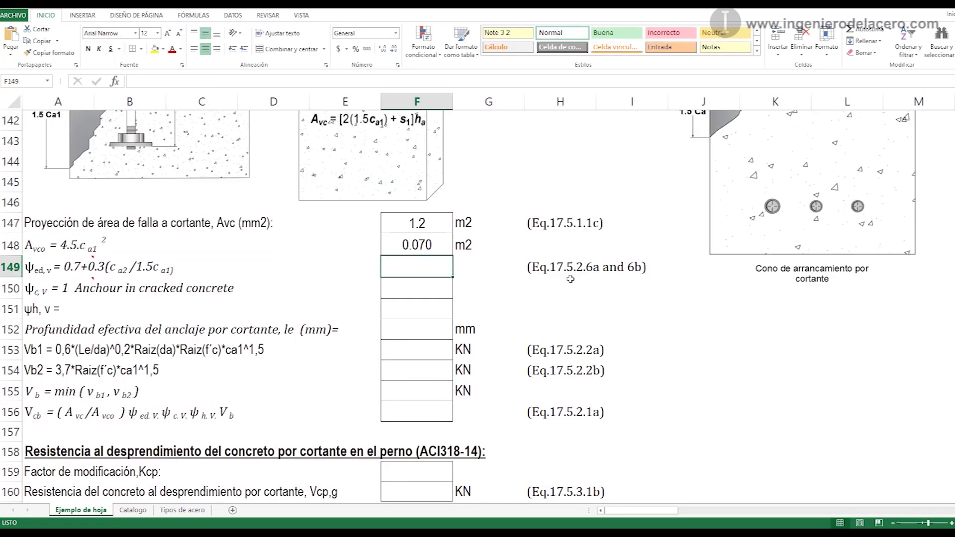
mouse_move(44, 274)
mouse_move(77, 270)
double_click(423, 267)
type("=MIN(0.7+0.3*(Ca2izquierda/(1.5*Ca1arriba));1)")
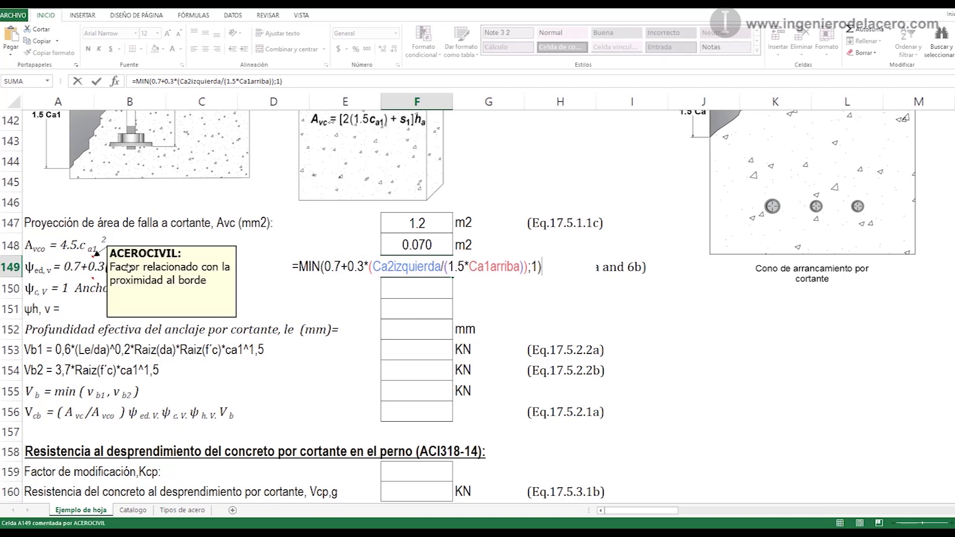
key("Return")
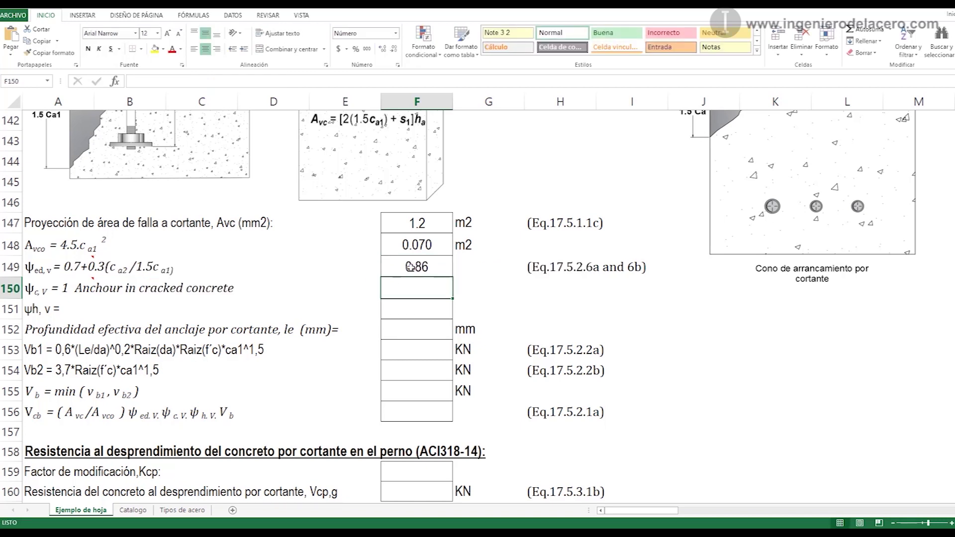
Step: Set the cracked concrete factor ψc,V in F150 to 1
left_click(79, 291)
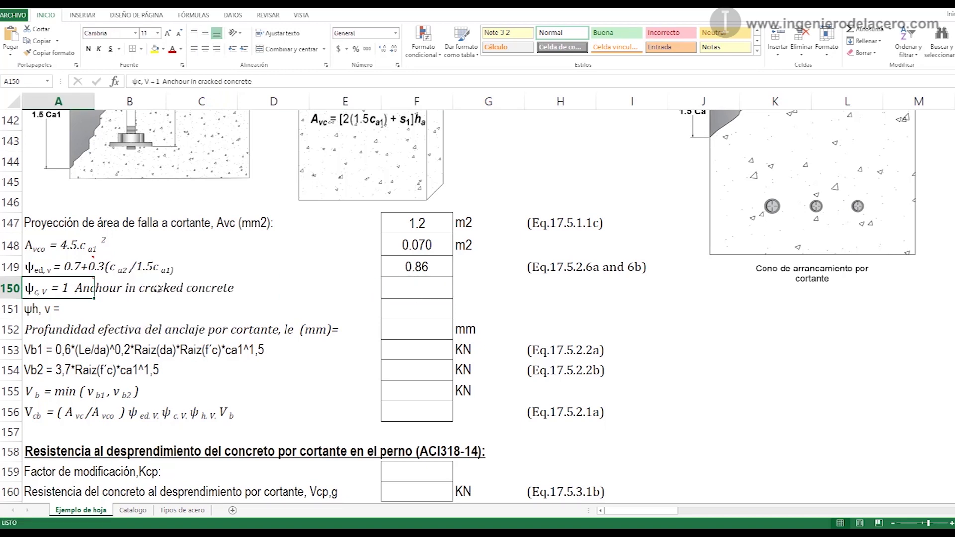
left_click(436, 284)
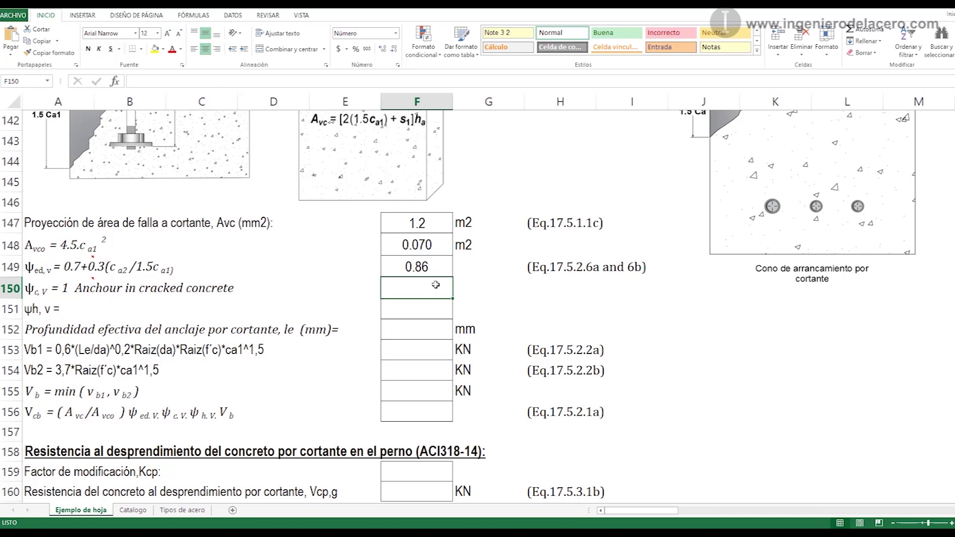
type("21")
key("BackSpace")
key("BackSpace")
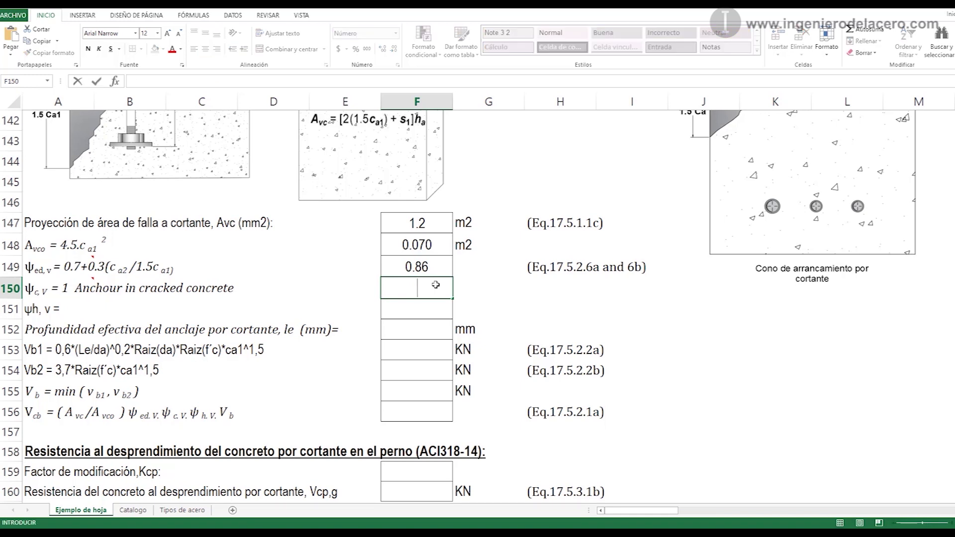
type("1")
key("Return")
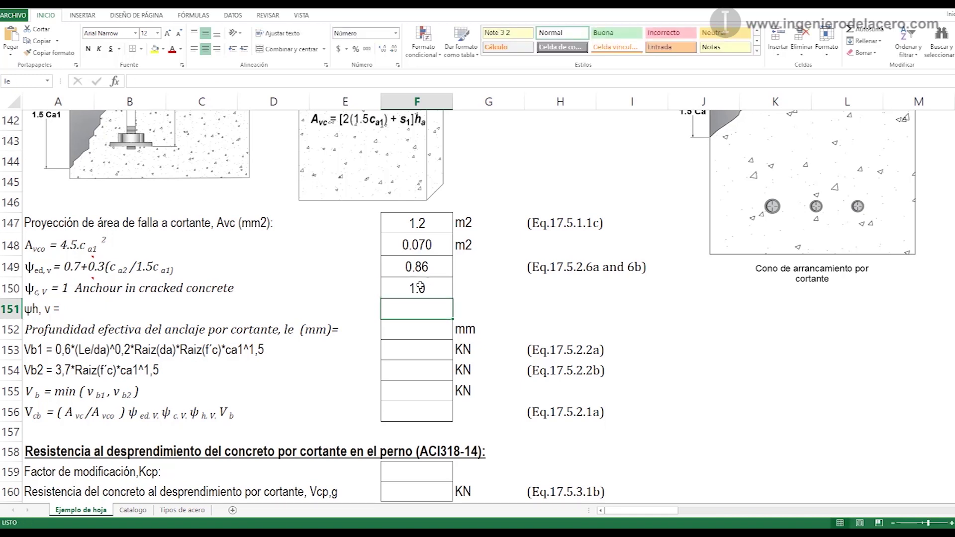
left_click(419, 289)
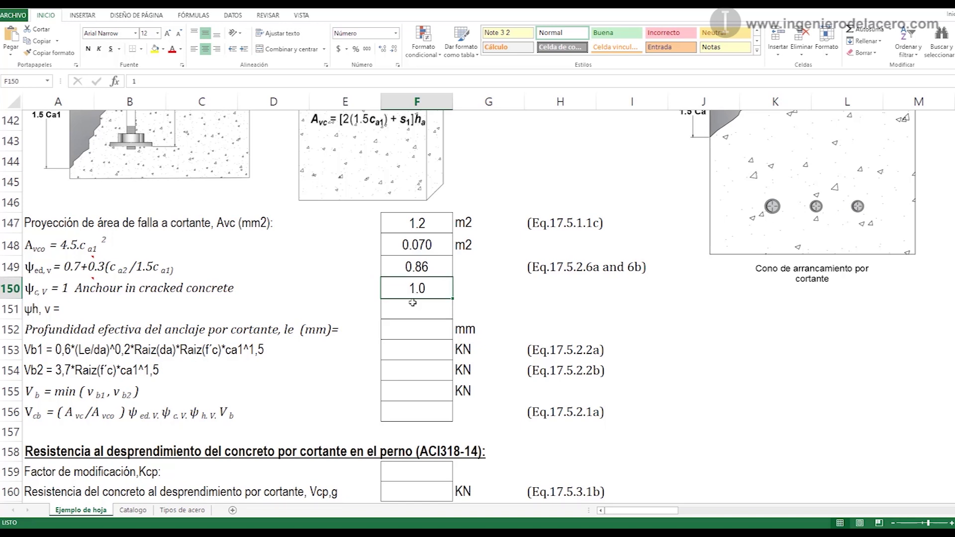
Step: Set the factor ψh,v in F151 to 1, consulting the shear breakout diagrams above
scroll(415, 306, "up", 2)
left_click(55, 432)
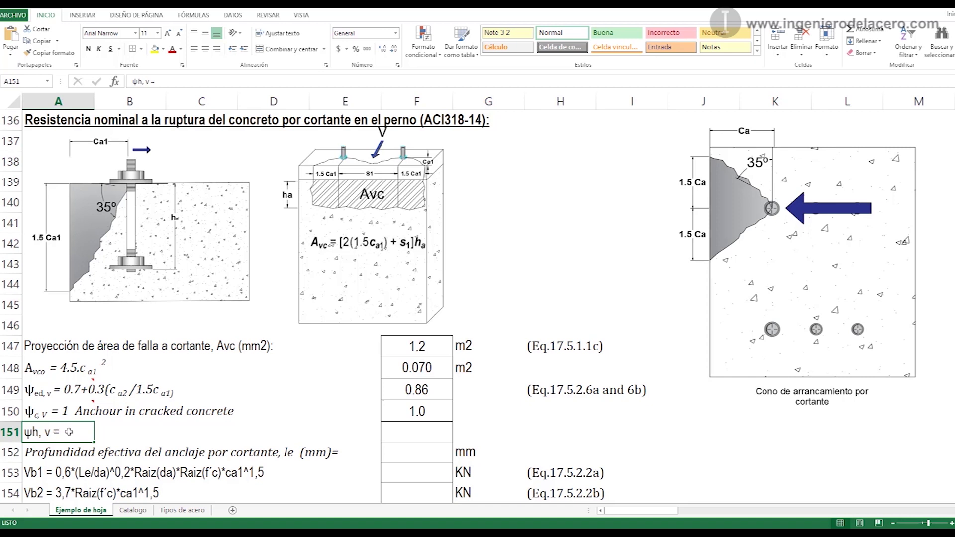
scroll(425, 444, "down", 1)
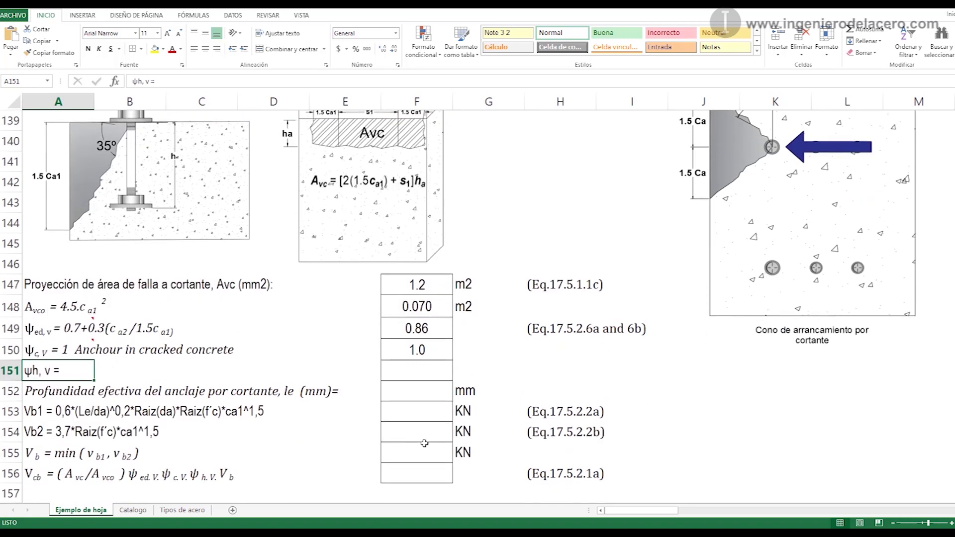
left_click(416, 370)
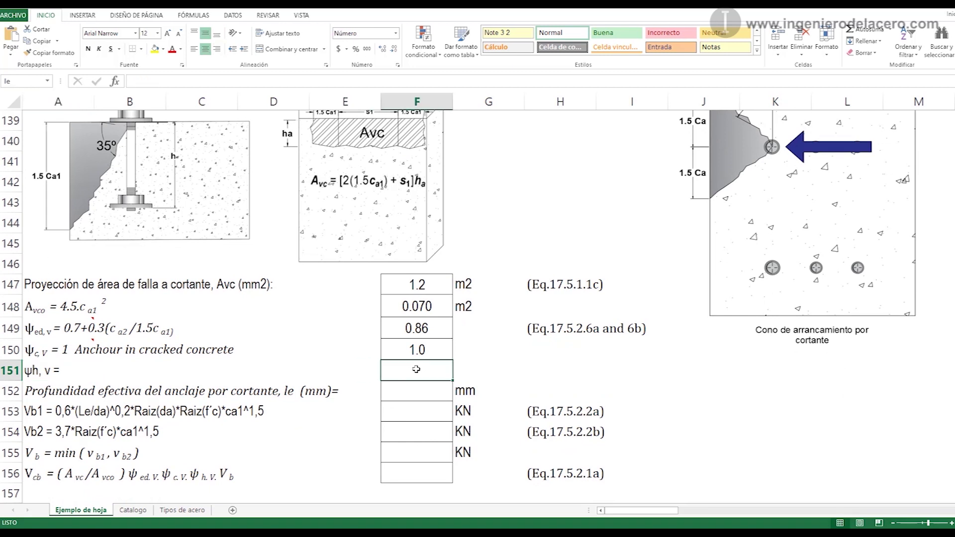
scroll(416, 369, "up", 1)
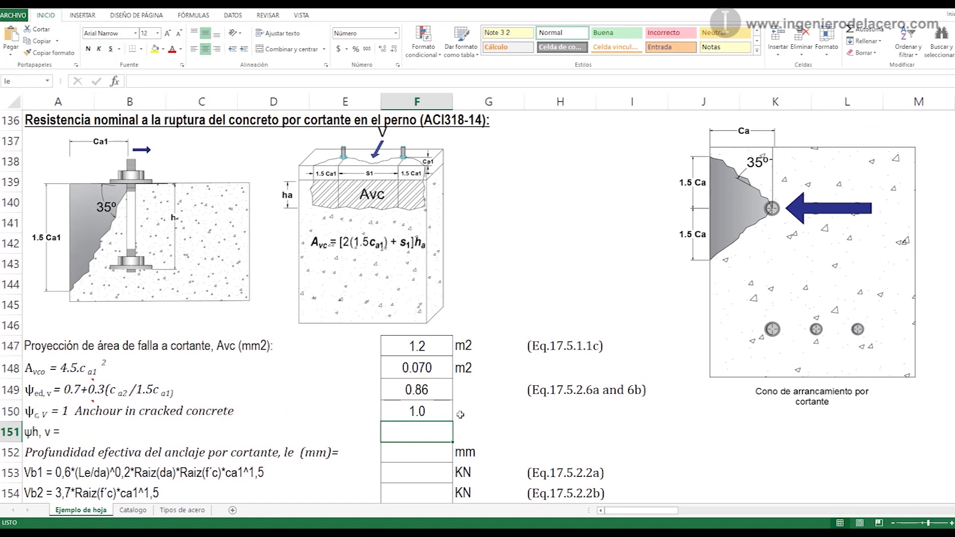
scroll(461, 414, "down", 1)
type("1")
key("Return")
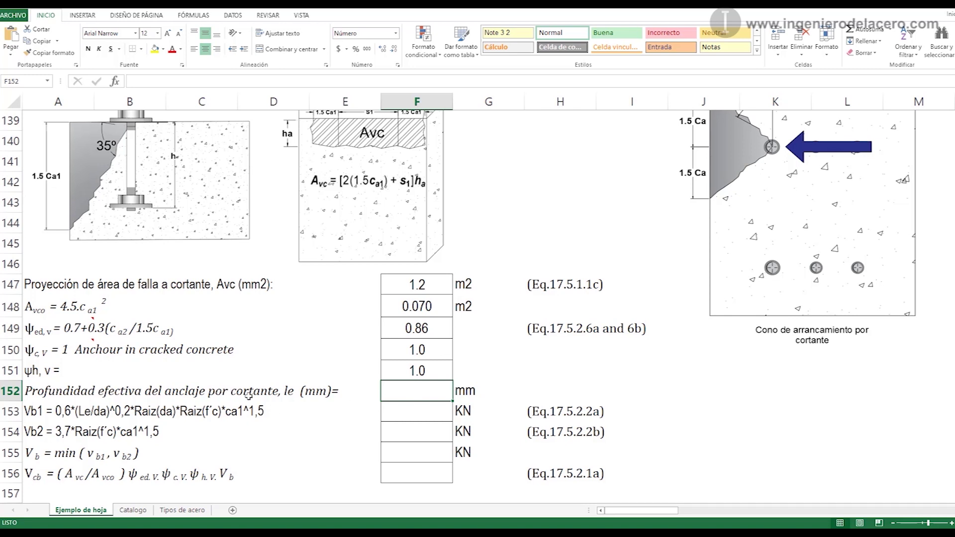
Step: Calculate the effective anchorage depth in shear, le, in F152 with =MIN(8*Diametro*25.4;heff)
double_click(421, 393)
type("=MIN(8*Diametro*25.4;heff)")
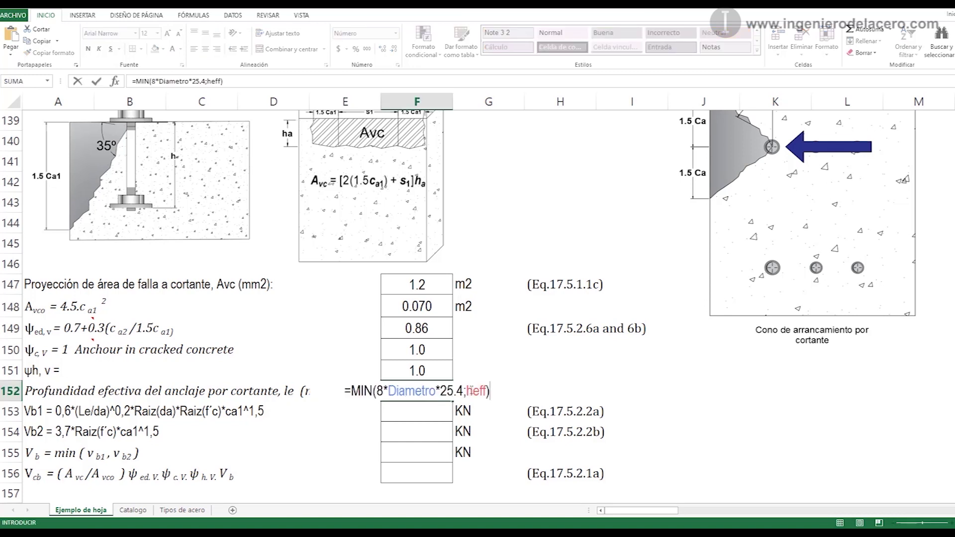
key("Return")
Step: Calculate Vb1 in F153 with =(0.6*(le/(Diametro*25.4))^0.2*RAIZ(Diametro*25.4)*RAIZ(f´c)*Ca1arriba^1.5)/1000
scroll(459, 401, "down", 1)
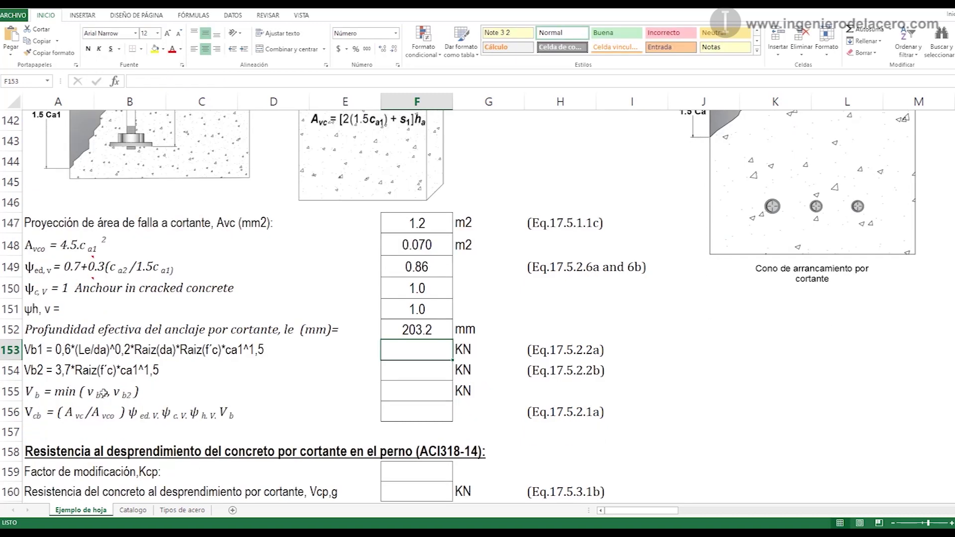
left_click(42, 393)
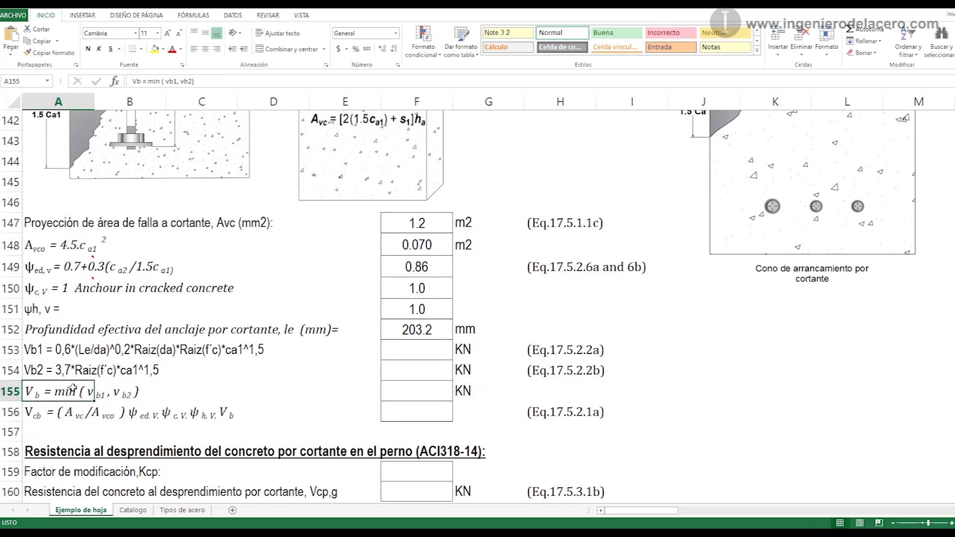
left_click(51, 352)
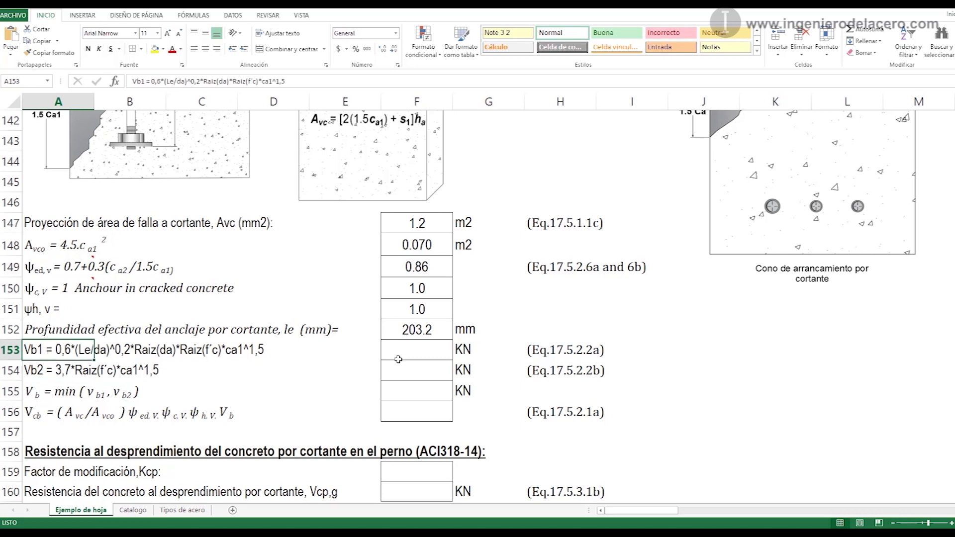
double_click(416, 350)
type("=(0.6*(le/(Diametro*25.4))^0.2*RAIZ(Diametro*25.4)*RAIZ(f´c)*Ca1arriba^1.5)/1000")
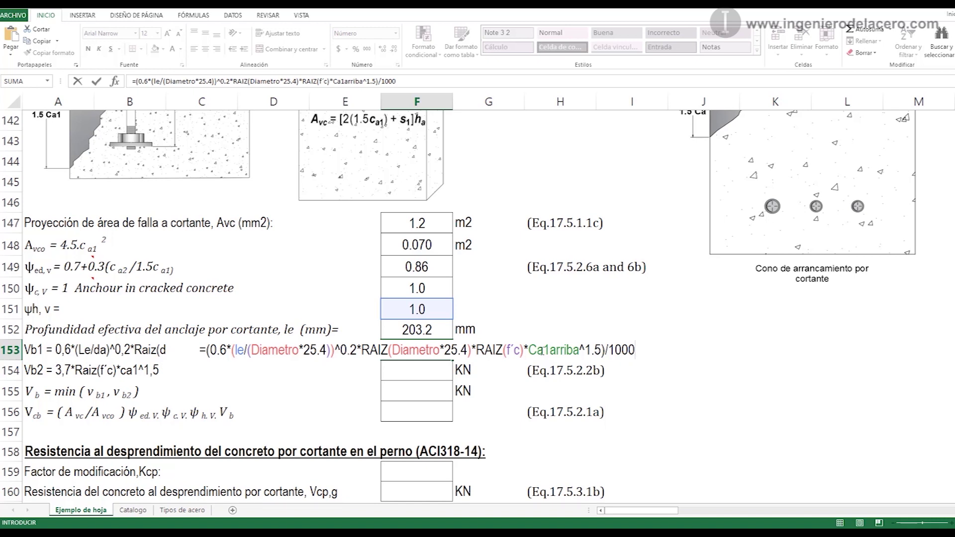
key("Return")
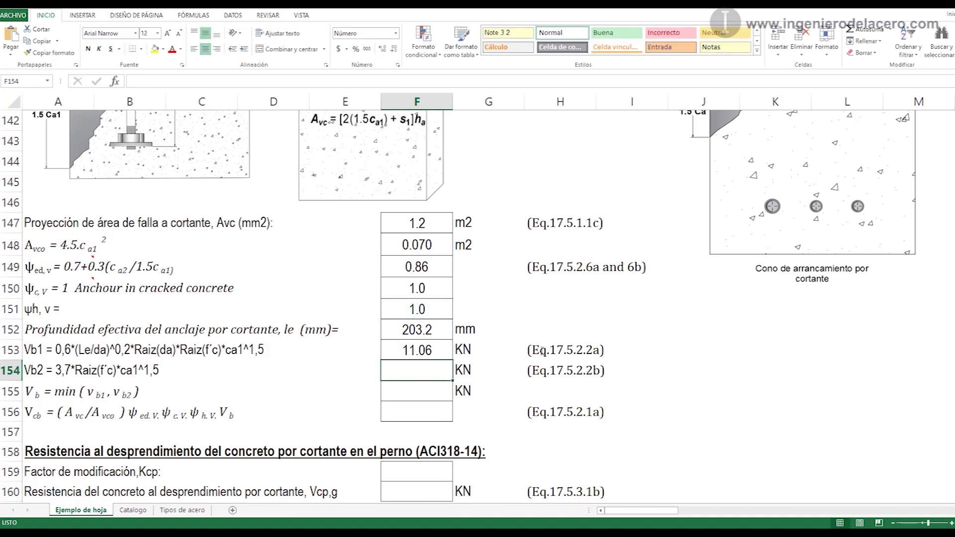
left_click(443, 351)
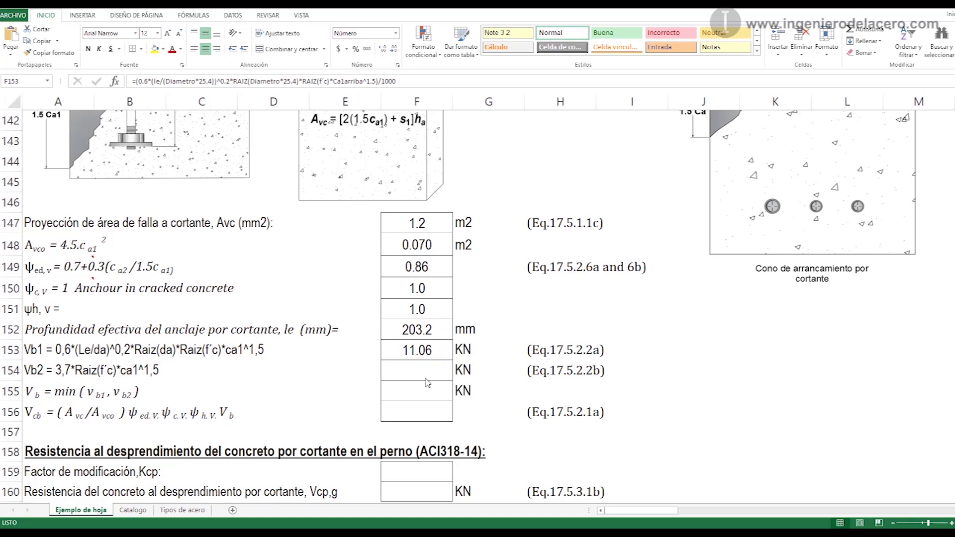
Step: Calculate Vb2 in F154 with =(3.7*RAIZ(f´c)*Ca1arriba^1.5)/1000 and compare the formula with its row label
left_click(426, 380)
type("=")
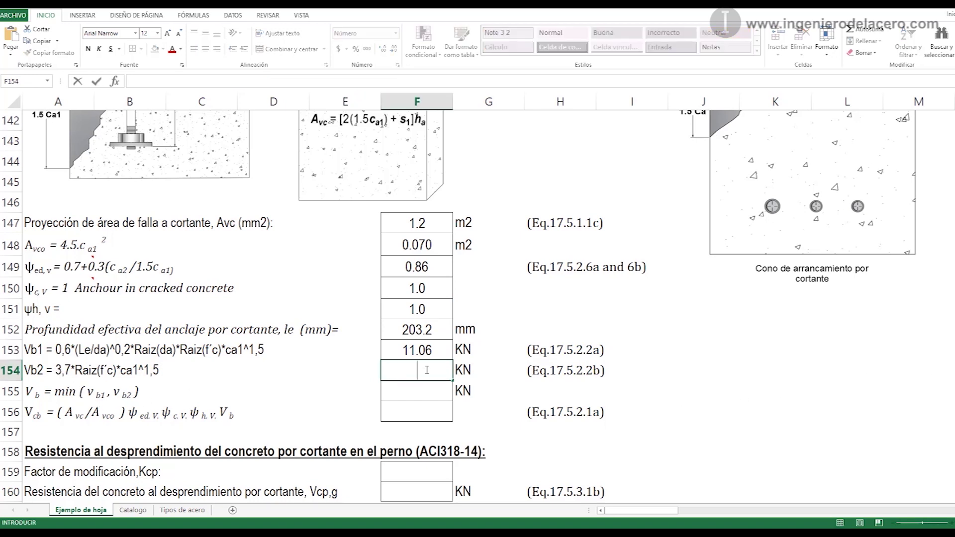
type("(3.7*RAIZ(f´c)*Ca1arriba^1.5)/1000")
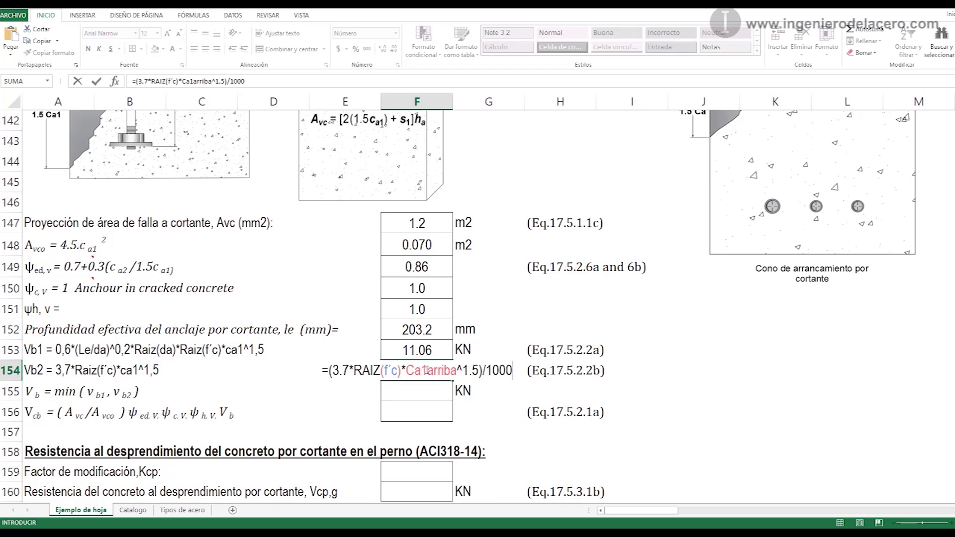
key("Return")
left_click(427, 371)
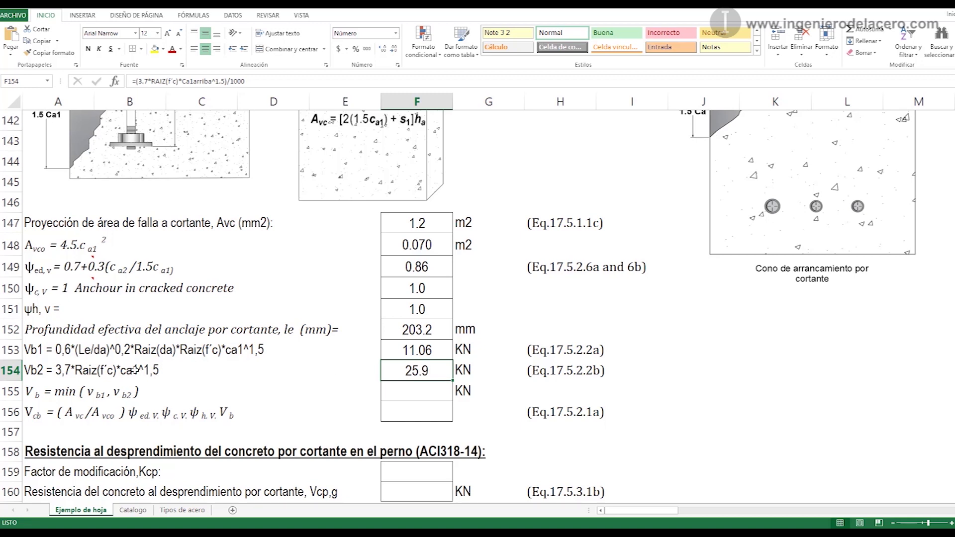
left_click(72, 368)
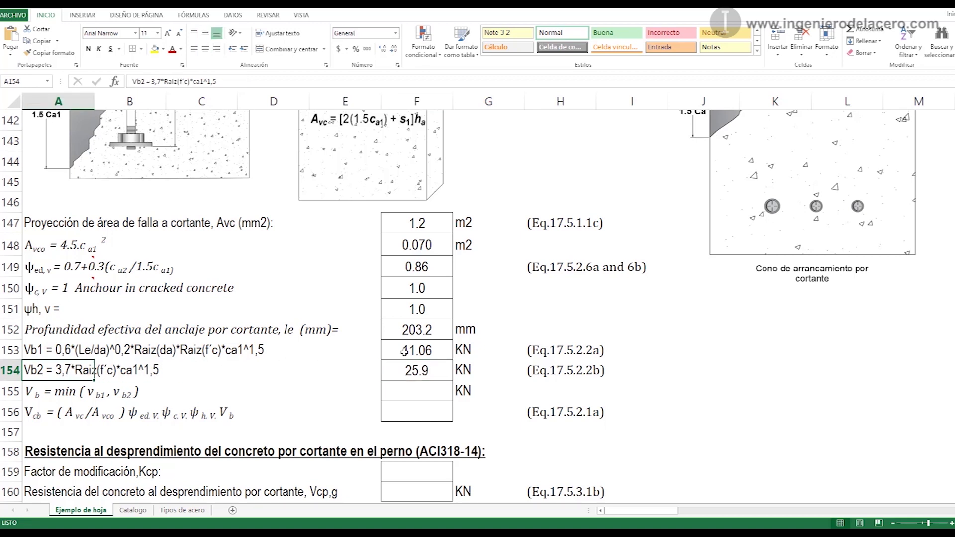
left_click(438, 370)
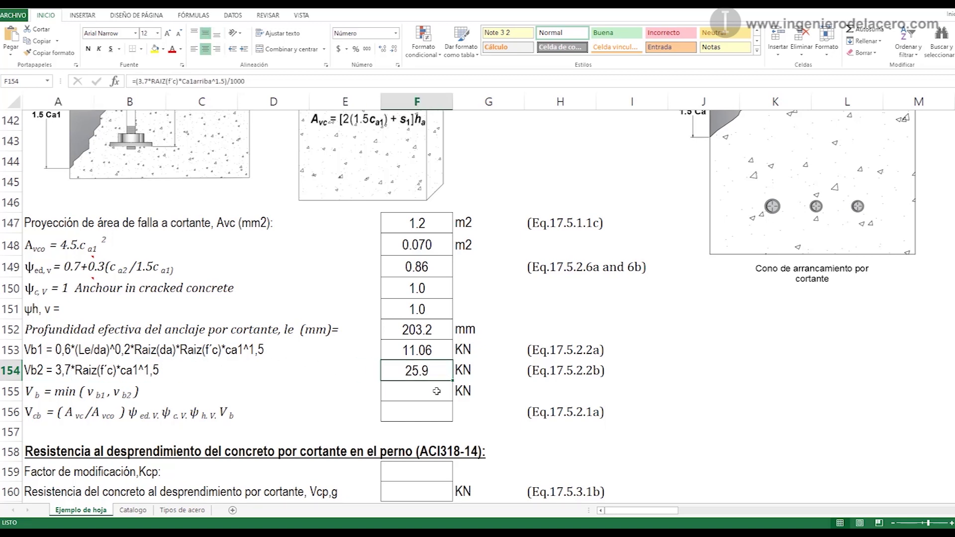
Step: Calculate Vb in F155 as the minimum of Vb1 and Vb2 with =MIN(F153:F154)
left_click(436, 391)
type("=")
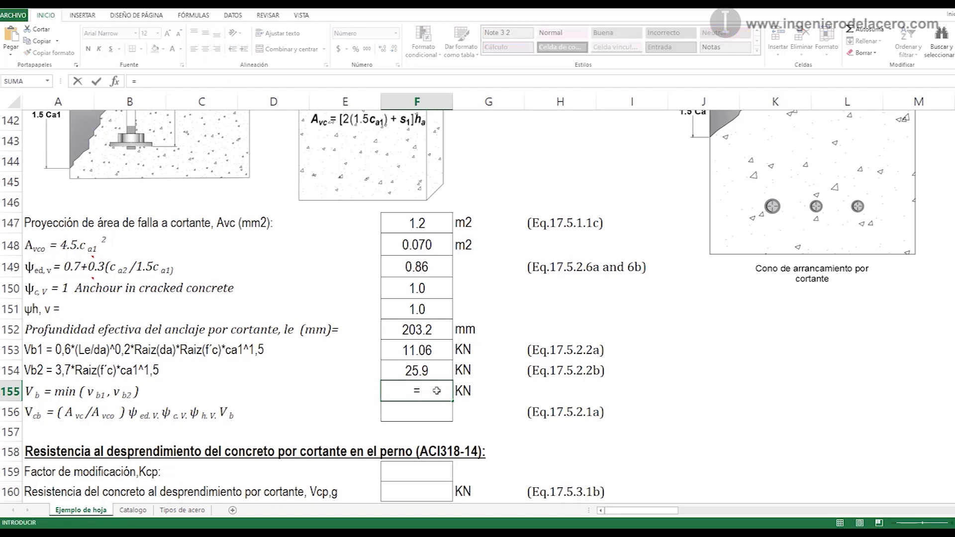
type("MIN(")
left_click_drag(438, 353, 440, 368)
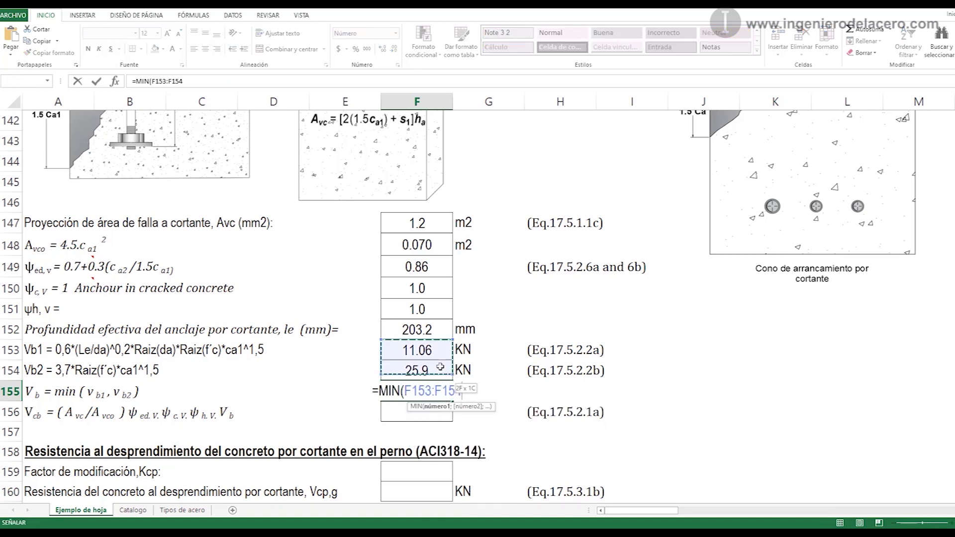
key("Return")
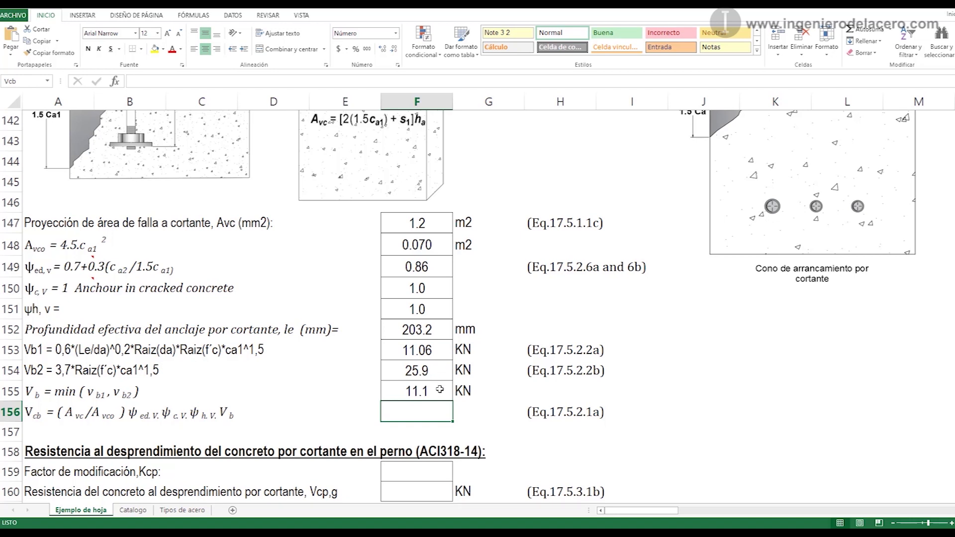
left_click(440, 389)
Step: Calculate the concrete shear breakout resistance Vcb in F156 with =(Avc/Avco)*F151*F150*F149*F155, reviewing the area and factor rows it uses
left_click_drag(91, 289, 102, 324)
left_click_drag(447, 218, 460, 263)
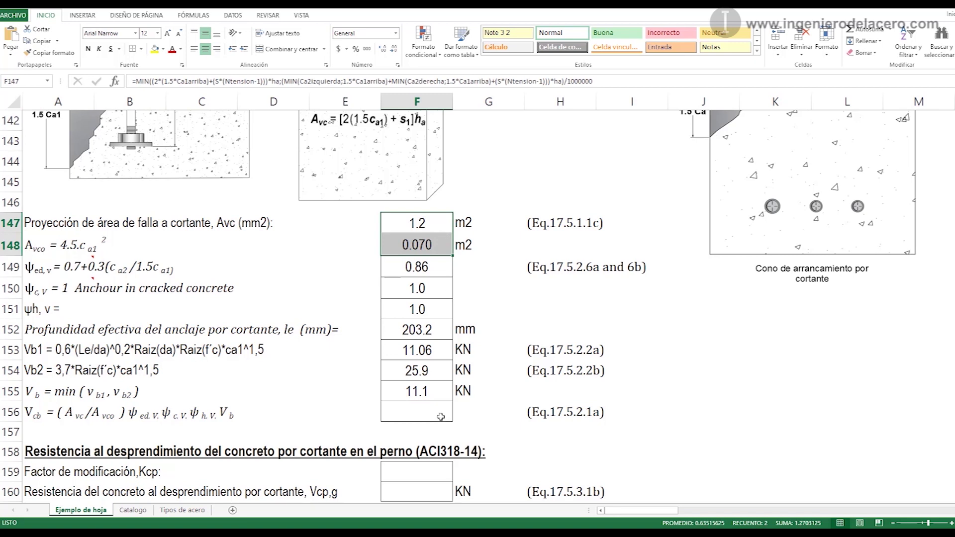
scroll(443, 421, "down", 1)
scroll(444, 419, "up", 1)
left_click(433, 415)
double_click(433, 415)
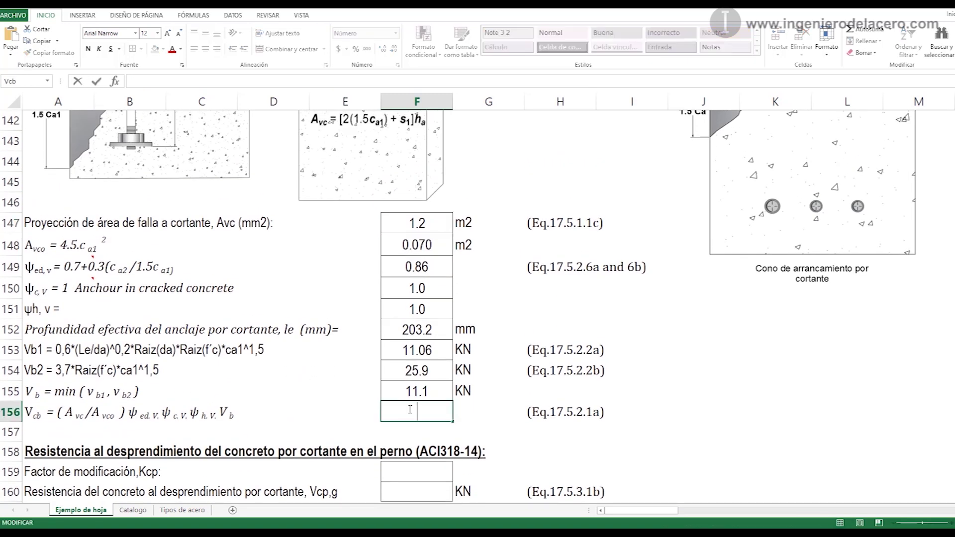
type("=(Avc/Avco)*F151*F150*F149*F155")
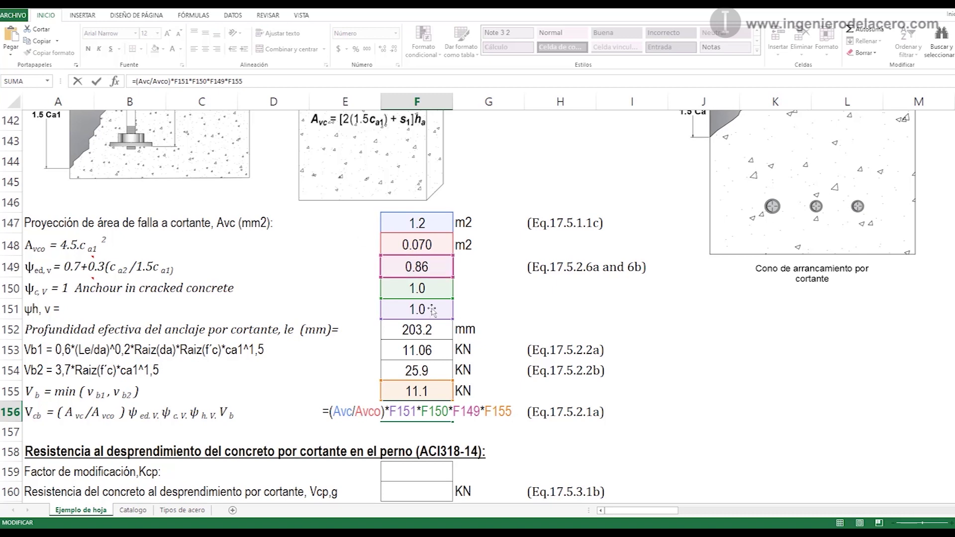
key("Return")
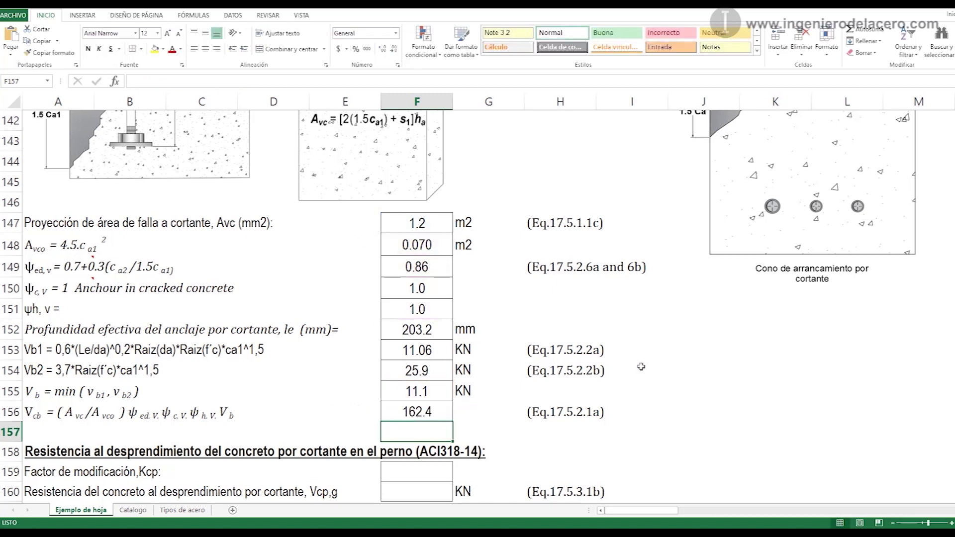
left_click(429, 412)
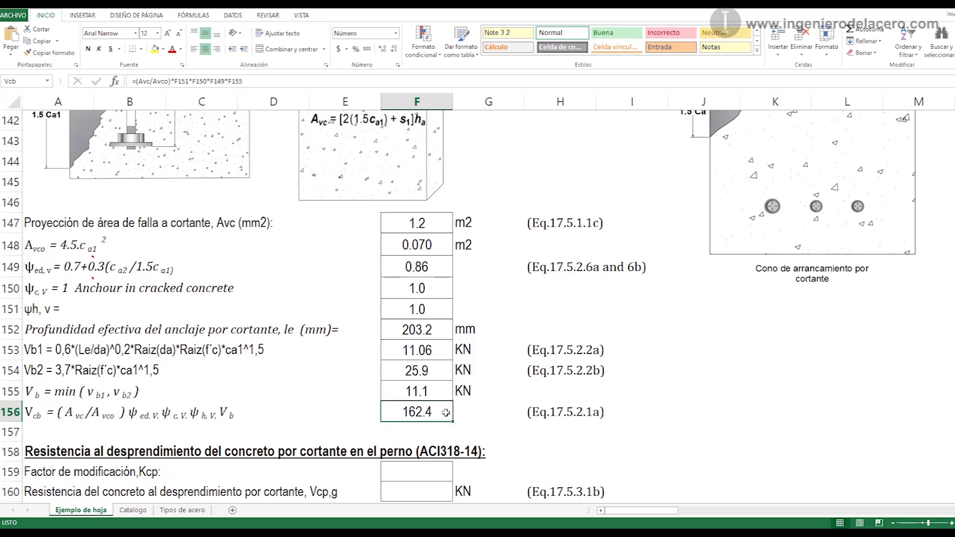
Step: Add the unit KN in G156 beside the concrete shear breakout resistance Vcb
left_click(474, 412)
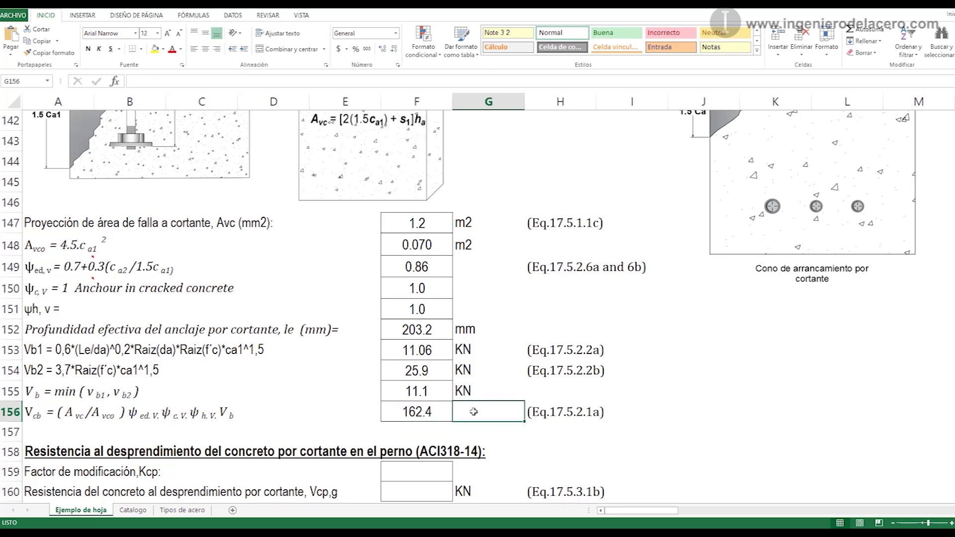
type("KN")
scroll(473, 412, "down", 3)
left_click(274, 283)
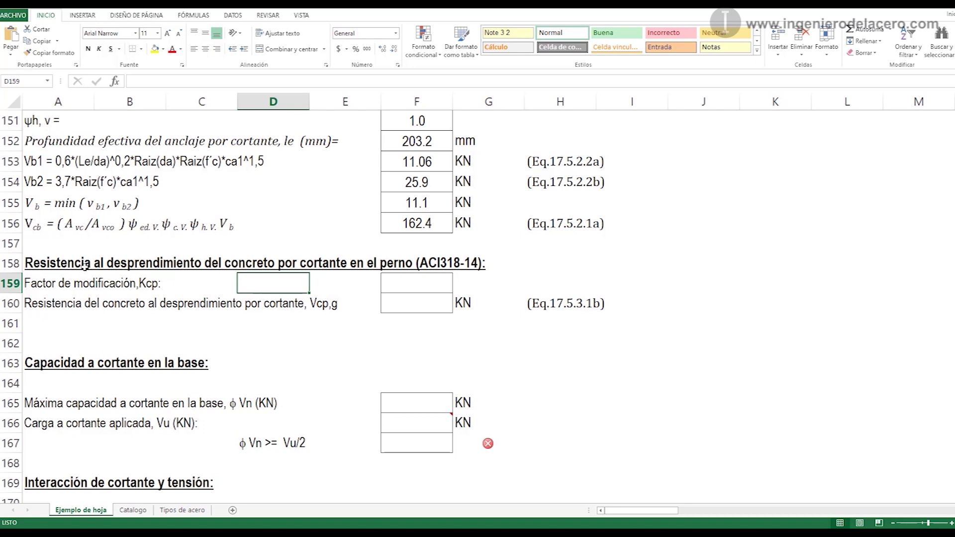
Step: Calculate the modification factor Kcp in F159 with =SI(heff<(2.5*25.4);1;2)
left_click(81, 263)
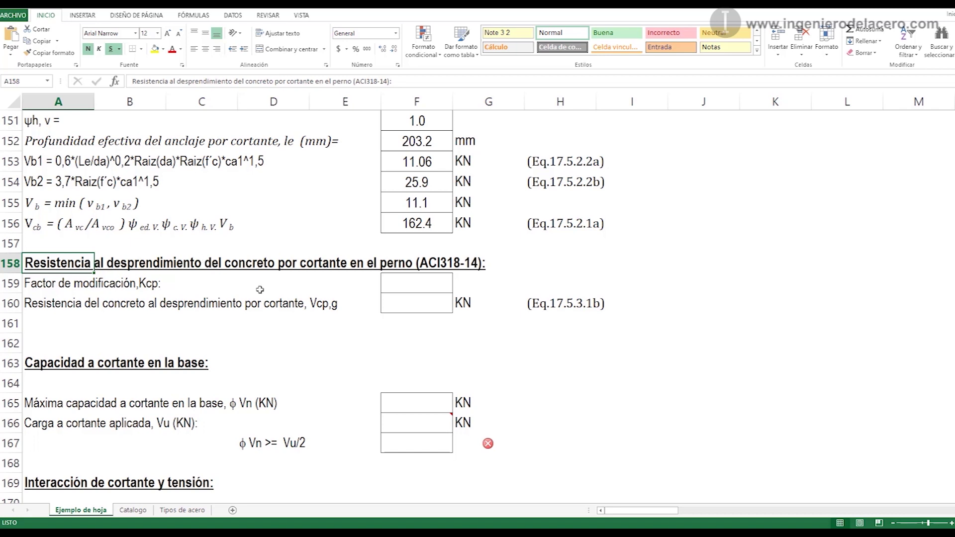
left_click(114, 291)
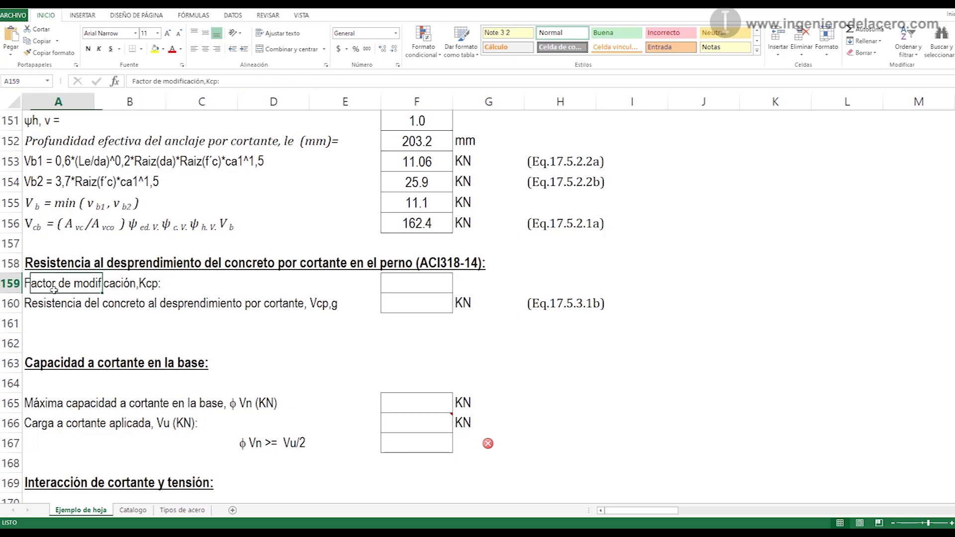
left_click(392, 270)
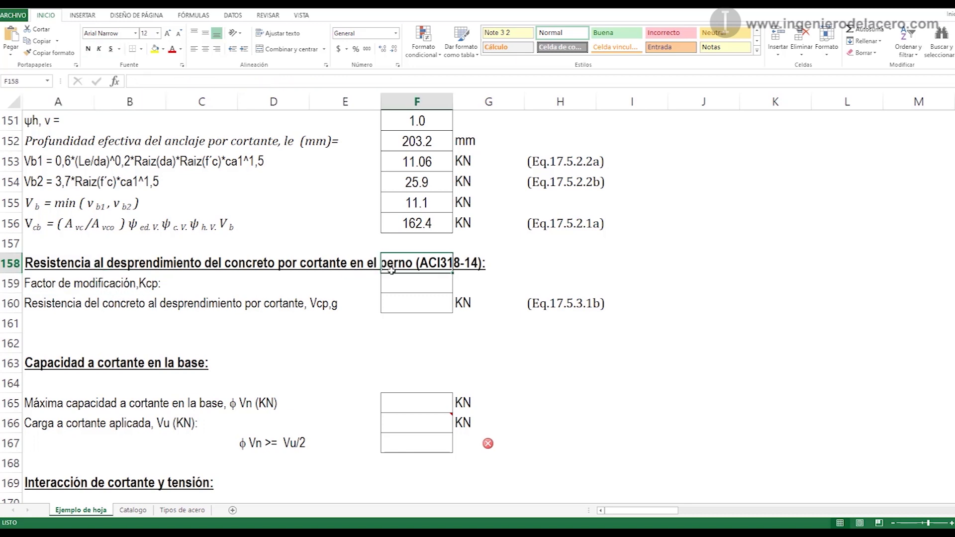
double_click(398, 286)
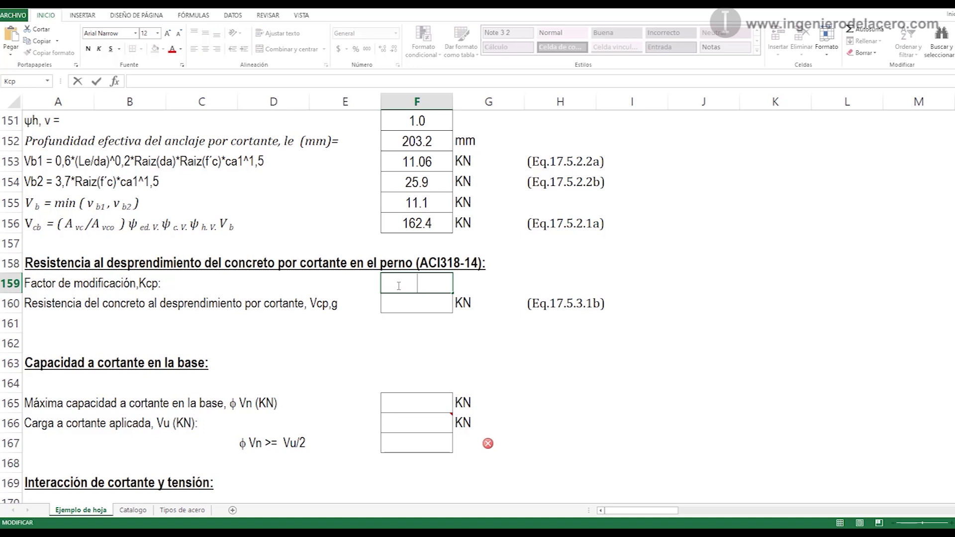
type("=SI(heff<(2.5*25.4);1;2)")
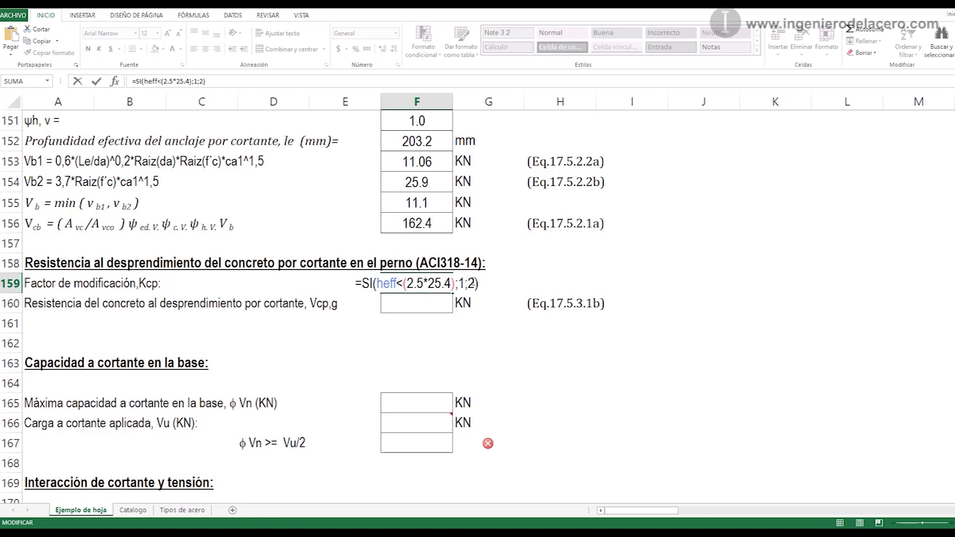
key("Return")
left_click(430, 287)
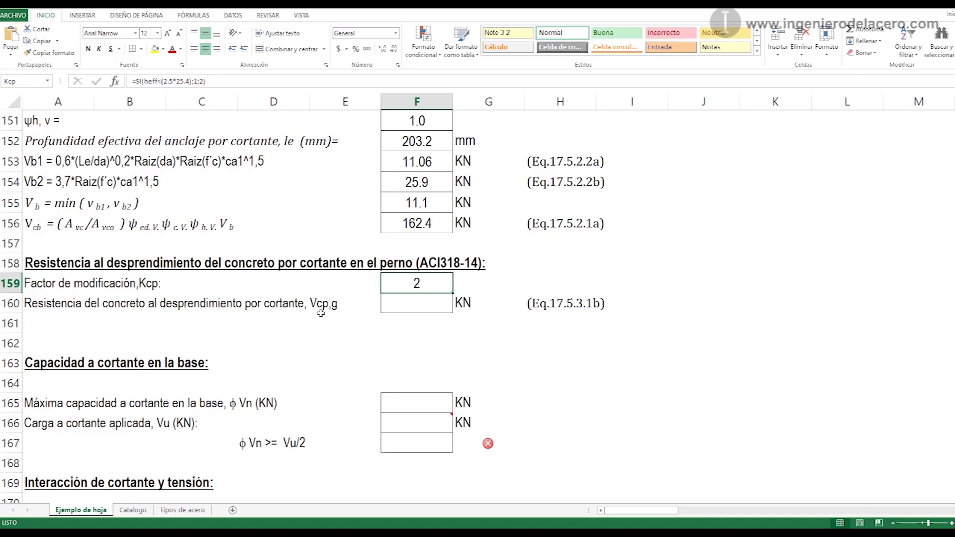
Step: Calculate the concrete shear pryout resistance Vcp,g in F160 with =Kcp*Ncbg, reviewing the Ncbg row it references
scroll(870, 198, "down", 1)
double_click(411, 240)
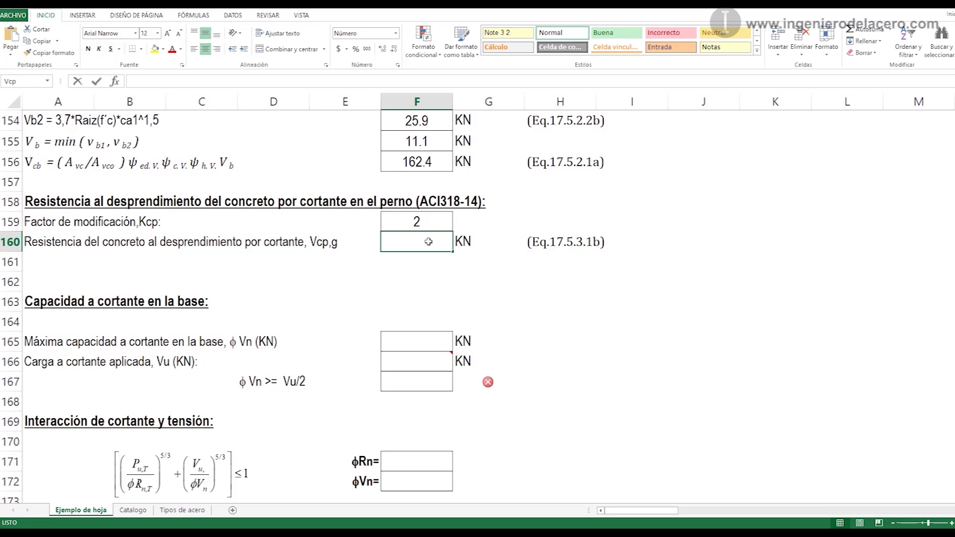
type("=Kcp*Ncbg")
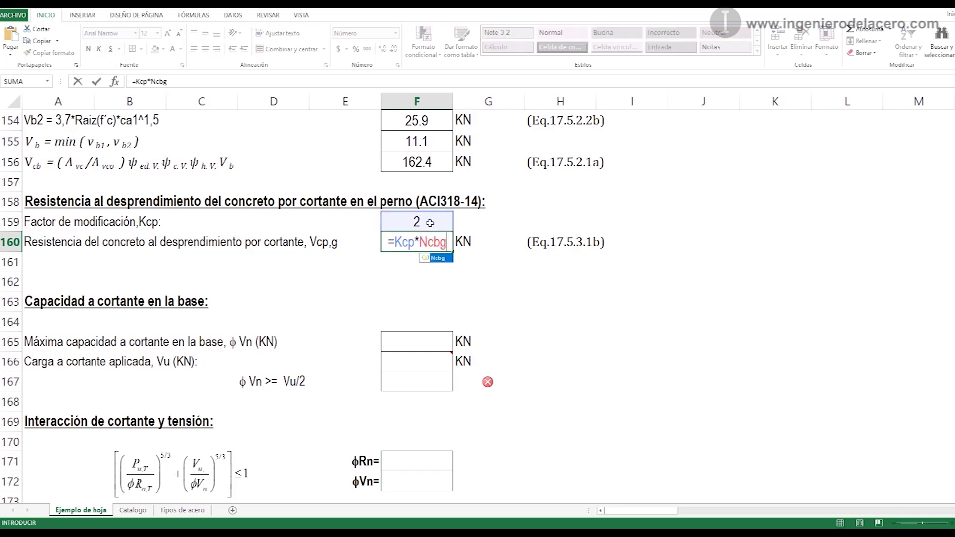
scroll(468, 249, "up", 12)
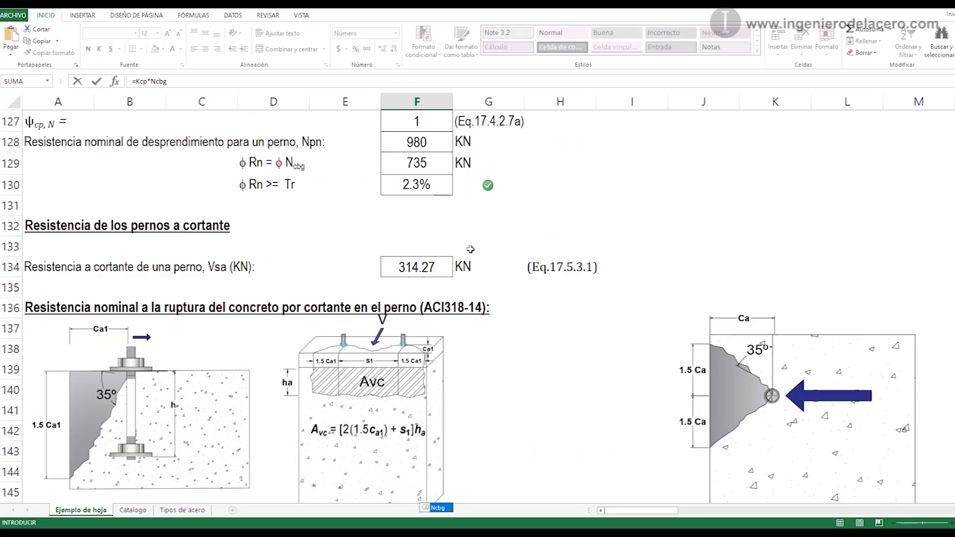
scroll(471, 249, "up", 2)
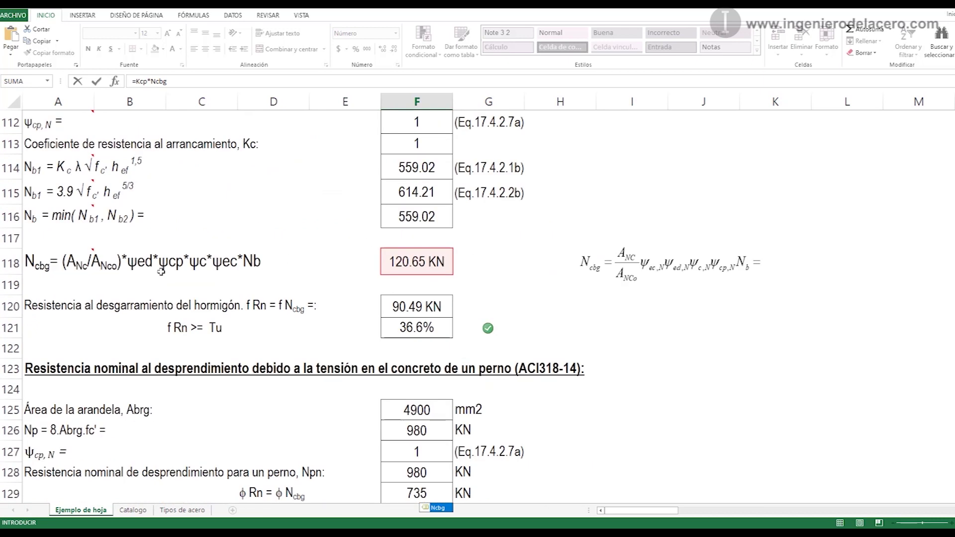
scroll(292, 265, "down", 12)
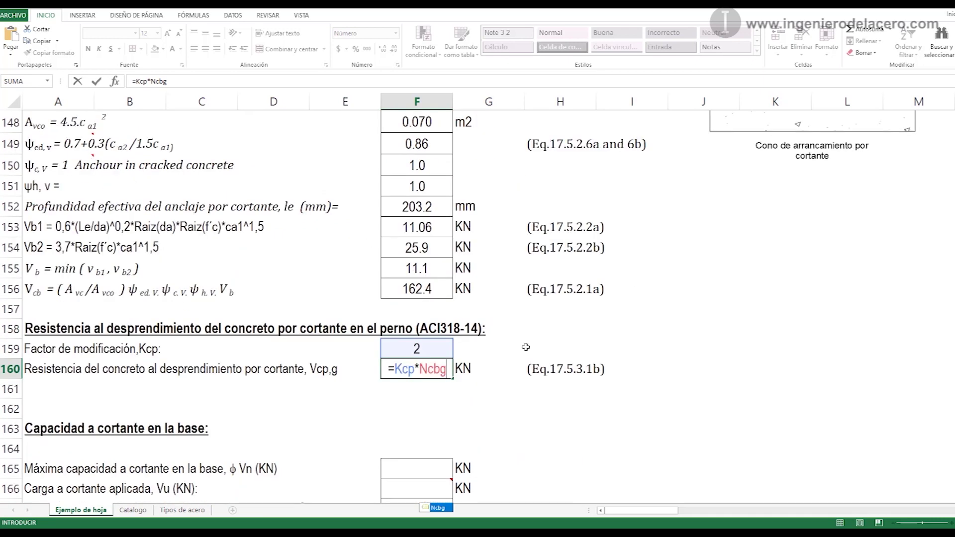
scroll(515, 373, "down", 1)
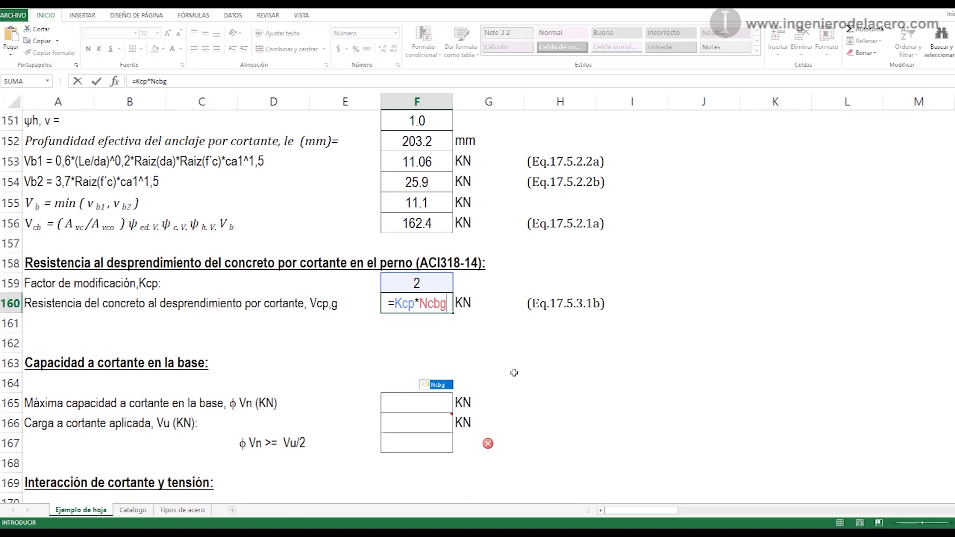
key("Return")
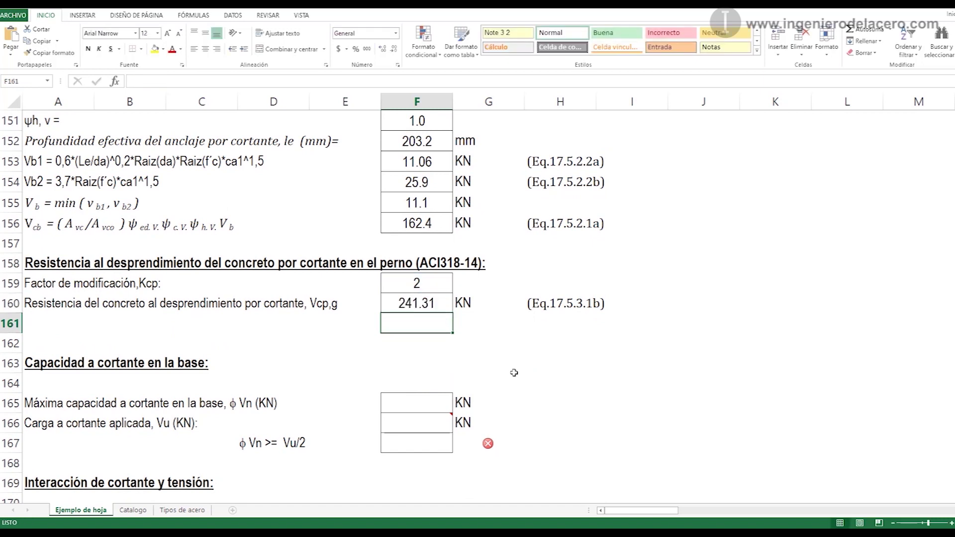
Step: Make the shear resistance results in bold: Vcp,g in F160, Vcb in F156 and Vsa in F134
left_click(424, 305)
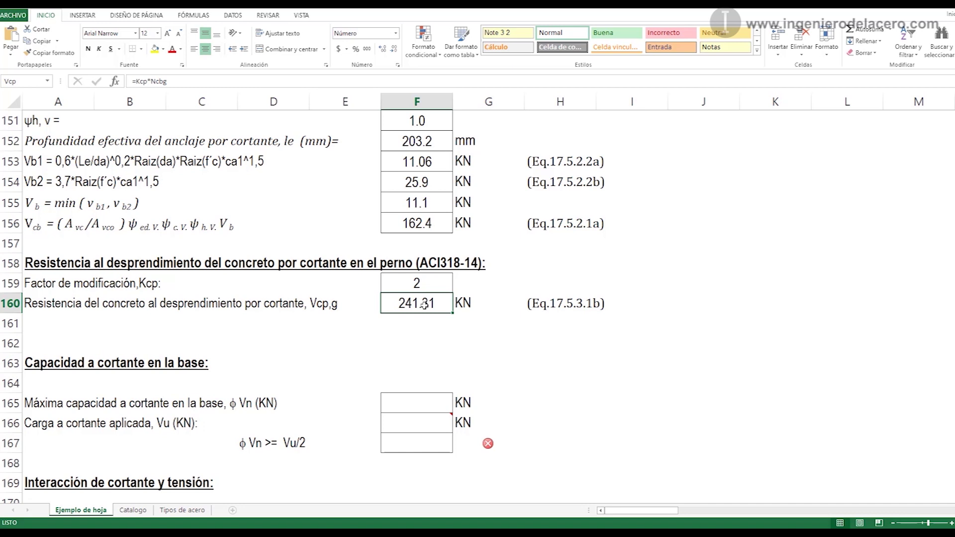
left_click(88, 49)
left_click(431, 224)
left_click(88, 49)
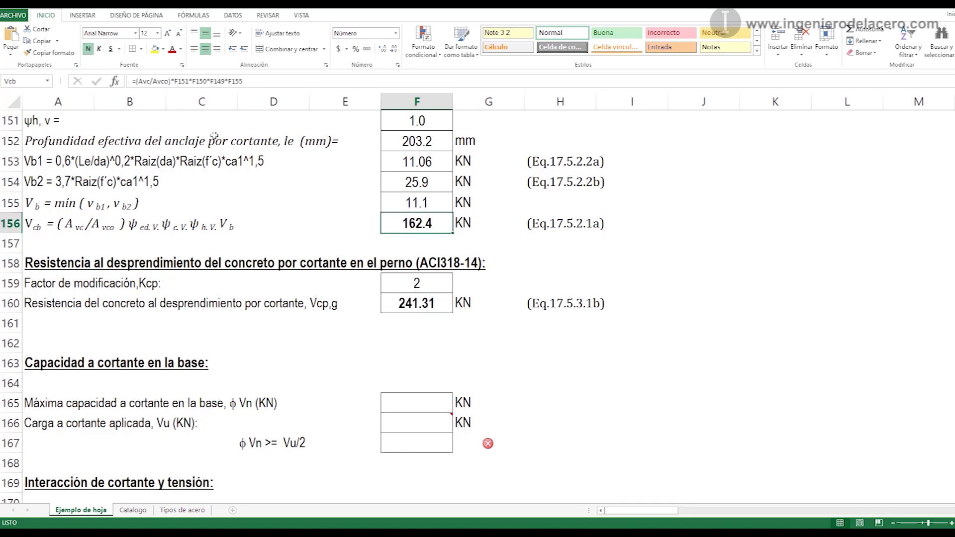
scroll(420, 254, "up", 5)
scroll(419, 253, "up", 4)
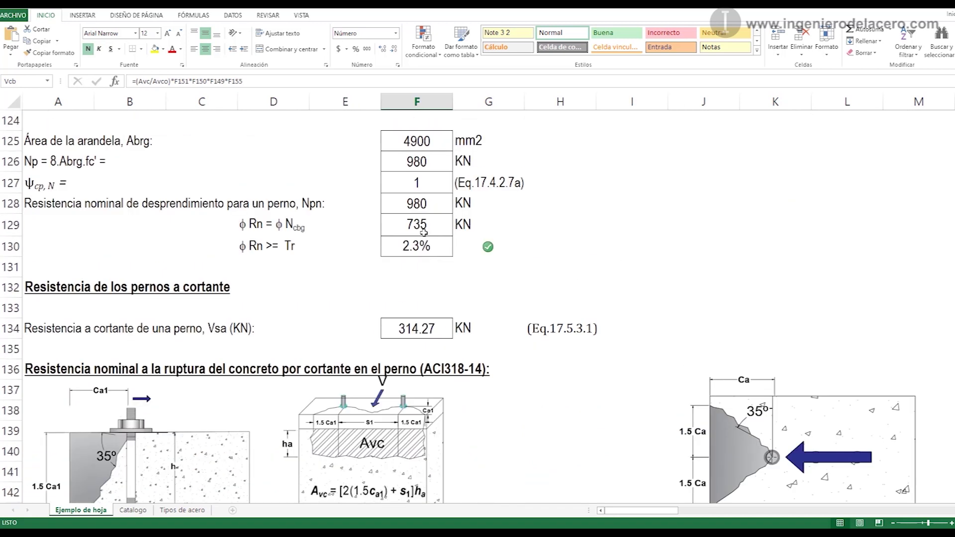
left_click(432, 328)
left_click(88, 49)
Step: Calculate the maximum shear capacity at the base, ϕVn, in F165 with =MIN(Vcp;Vcb;Ntension*vSA)*0.75
scroll(493, 363, "down", 12)
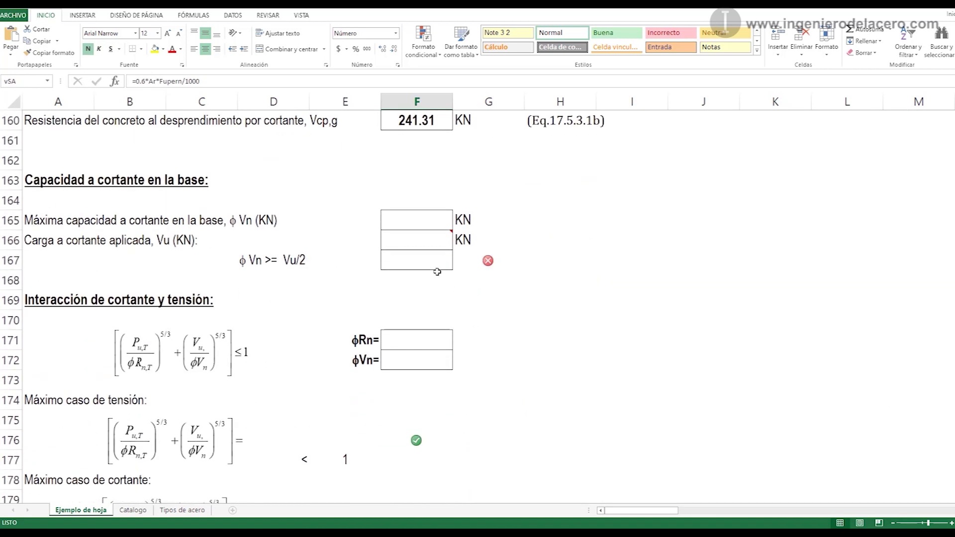
scroll(415, 233, "up", 2)
double_click(408, 344)
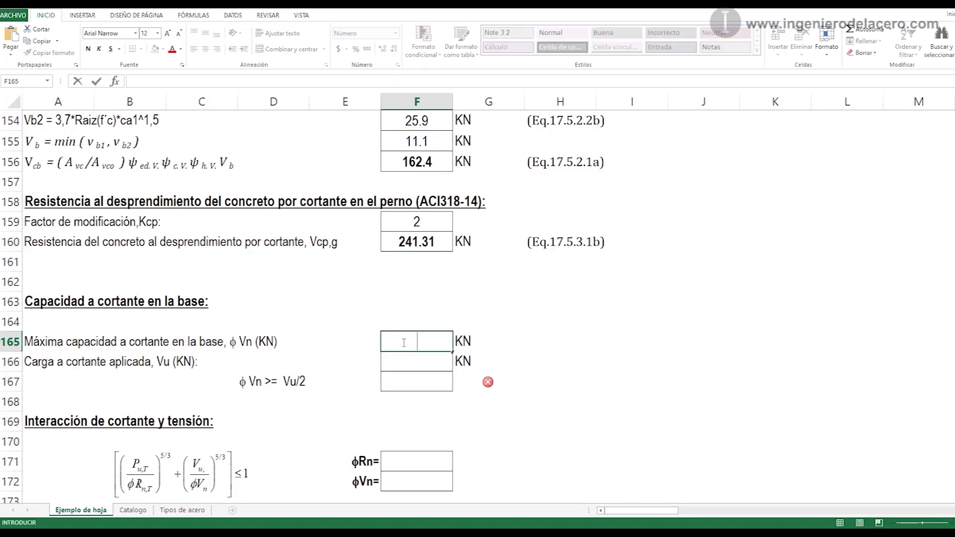
type("=MIN(Vcp;Vcb;Ntension*vSA)*0.75")
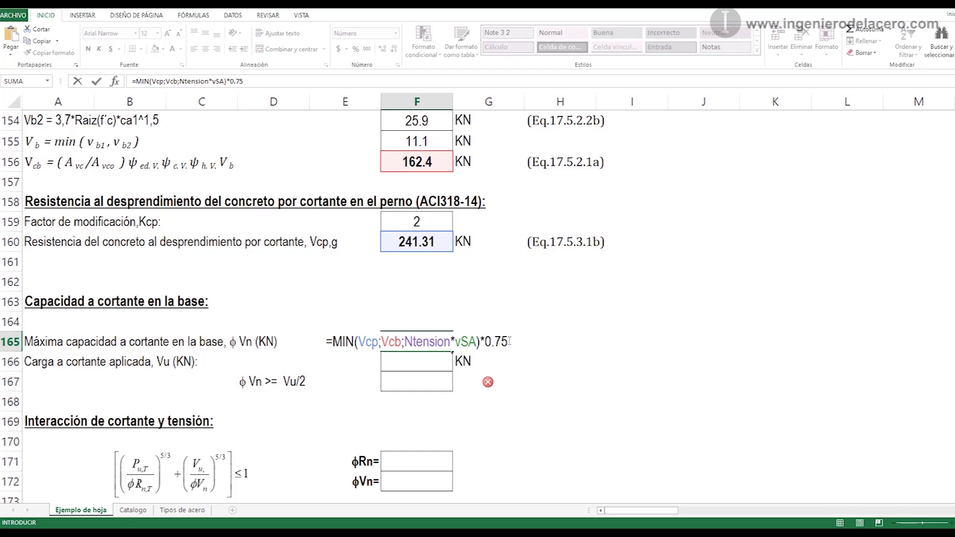
key("Return")
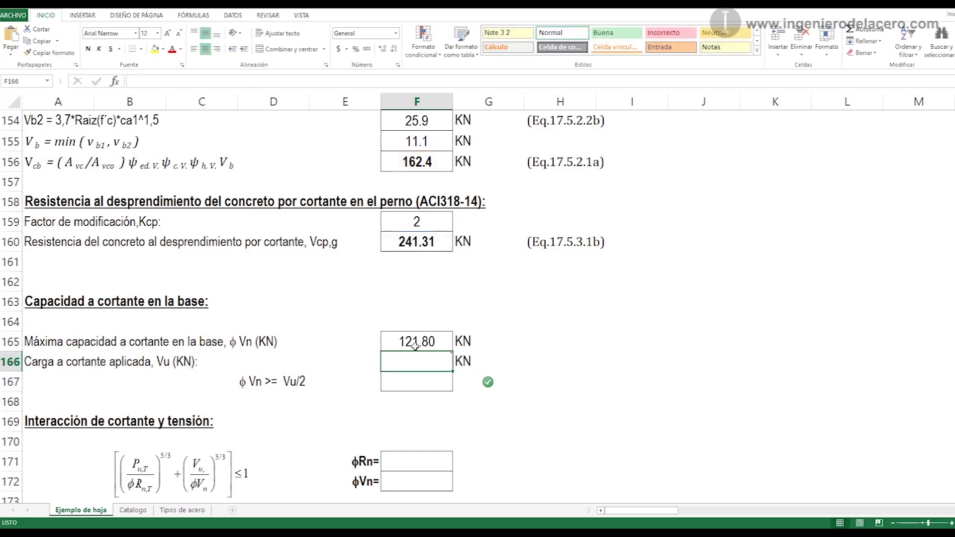
Step: Calculate the applied shear load in F166 as half of the ultimate shear with =Vu/2
mouse_move(410, 373)
type("=Vu/2")
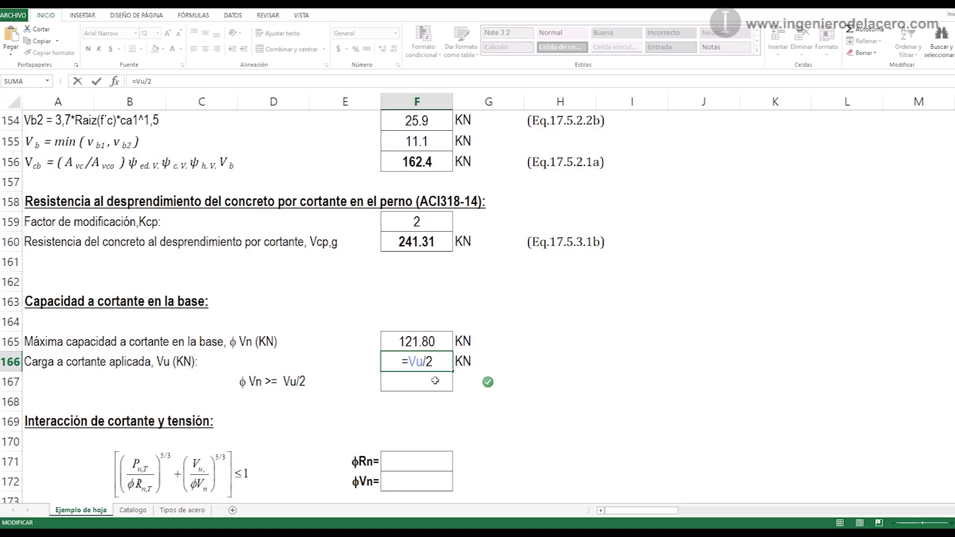
key("Return")
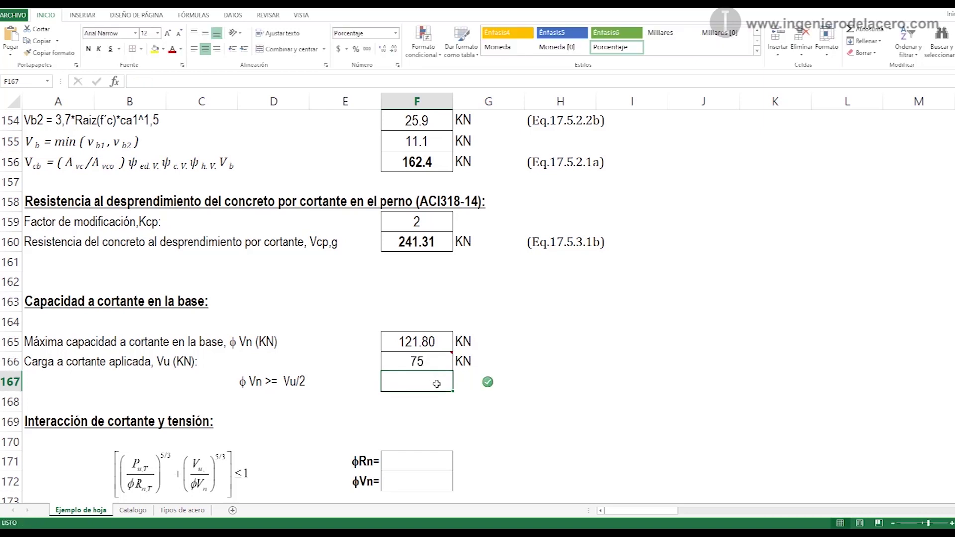
Step: Examine the ultimate moment and shear inputs in F9 and F10 and the bolt layout in the pedestal geometry diagram
left_click(424, 366)
scroll(520, 462, "up", 10)
scroll(520, 462, "up", 20)
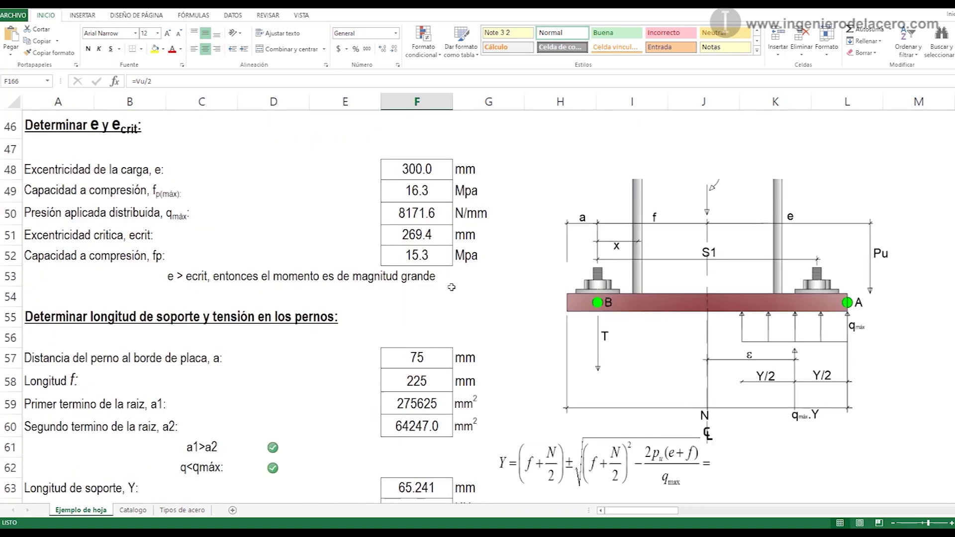
scroll(445, 276, "up", 8)
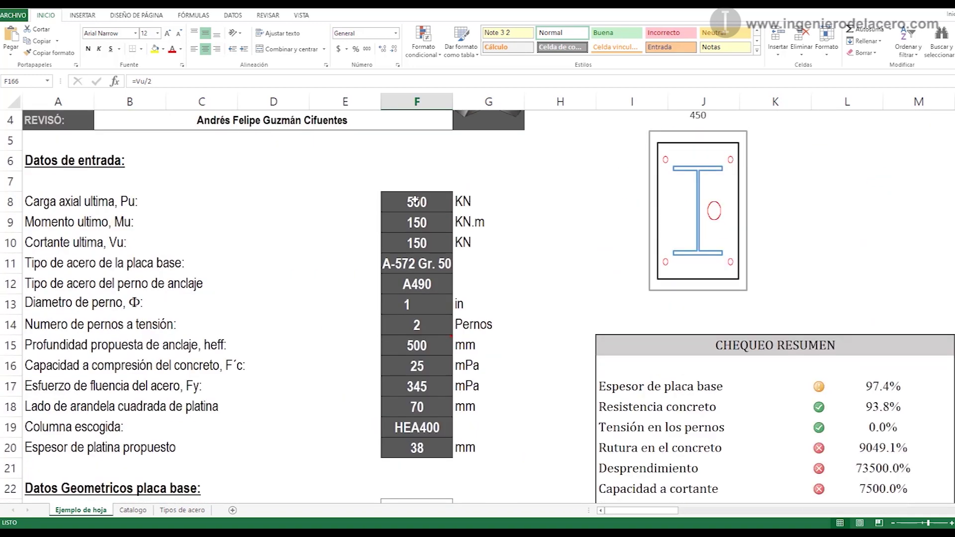
left_click(417, 221)
left_click(417, 243)
scroll(480, 321, "down", 5)
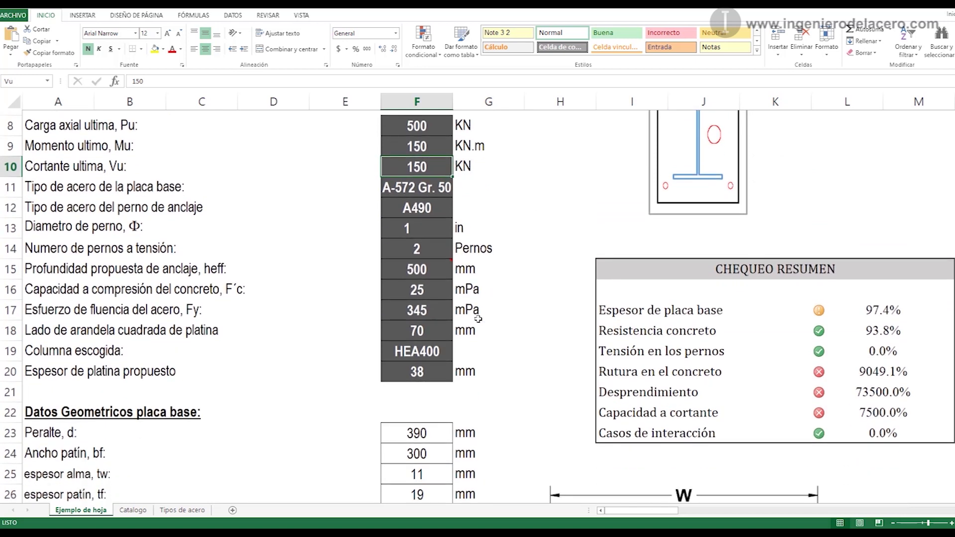
scroll(480, 324, "down", 2)
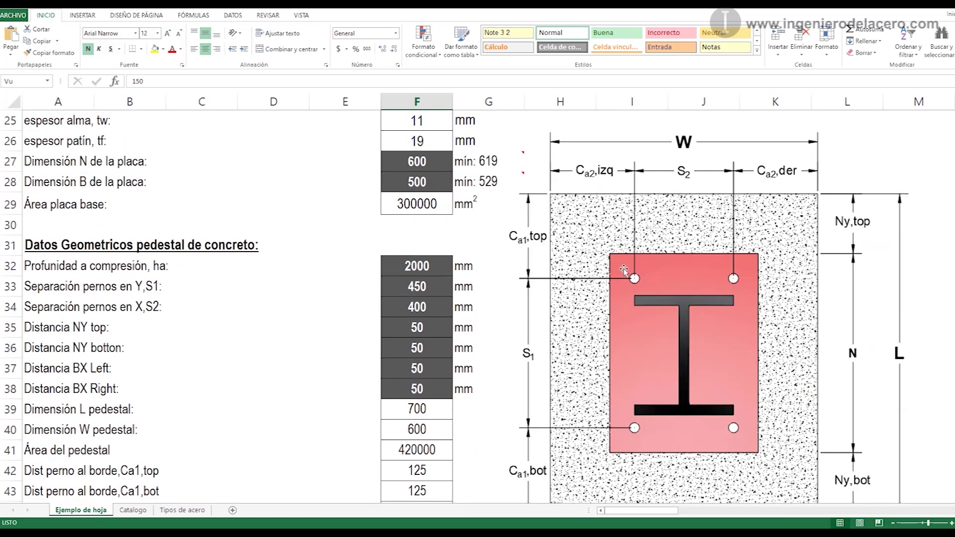
scroll(641, 296, "down", 1)
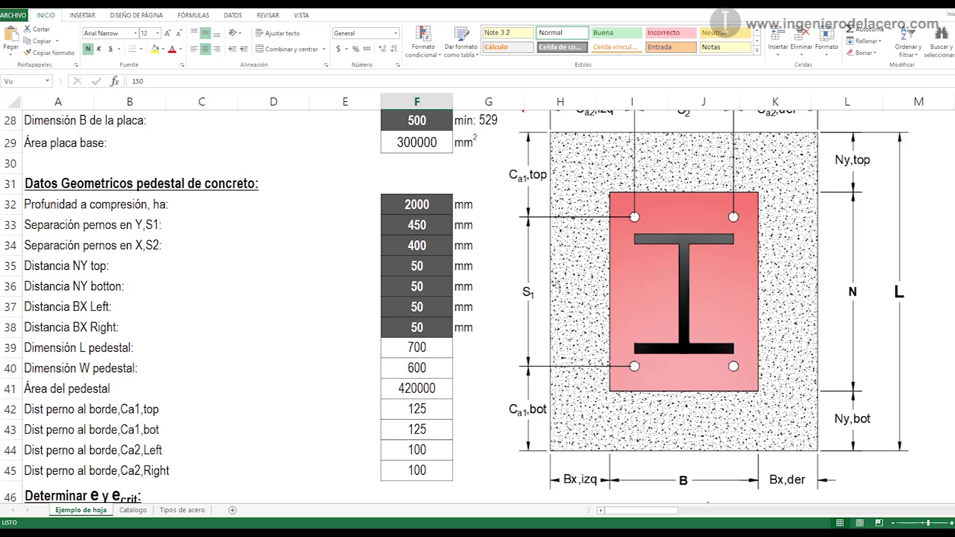
Step: Calculate the base shear utilization ratio in F167, applied load over capacity, with =F166/F165
scroll(632, 322, "down", 14)
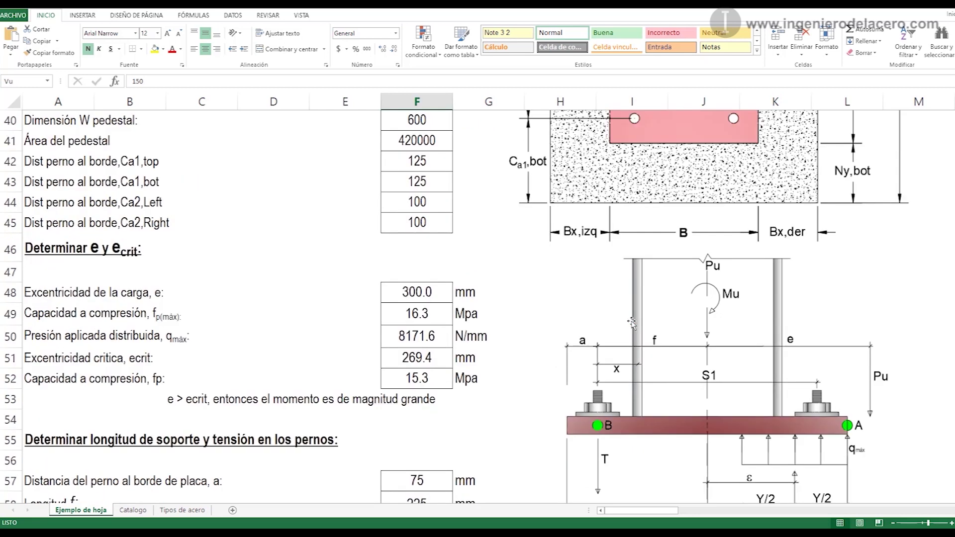
scroll(632, 324, "down", 6)
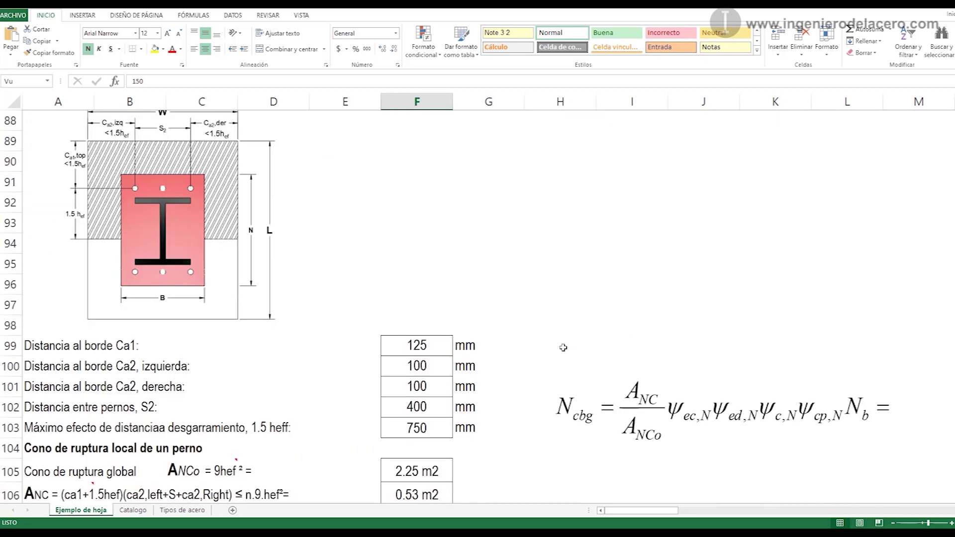
scroll(549, 357, "down", 3)
scroll(550, 358, "down", 20)
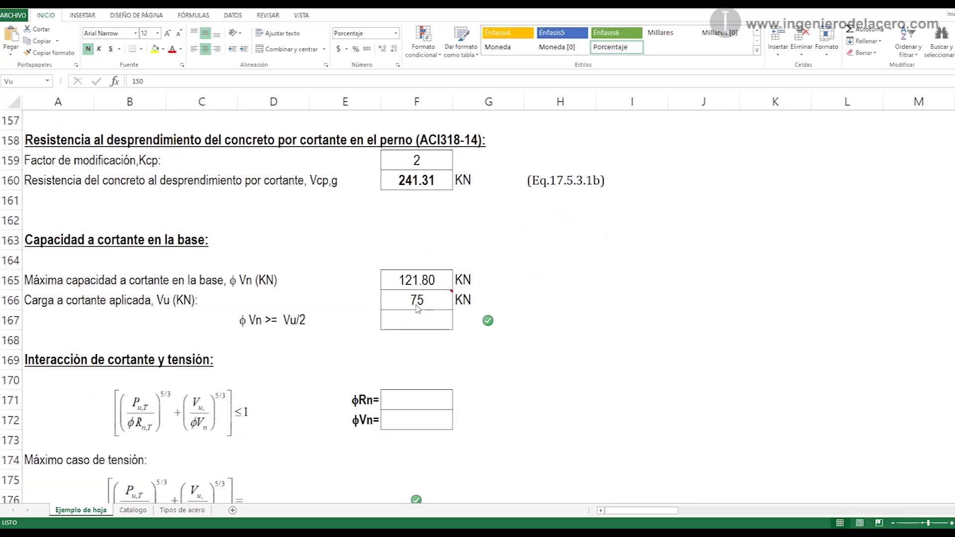
left_click(423, 319)
type("=F166/F165")
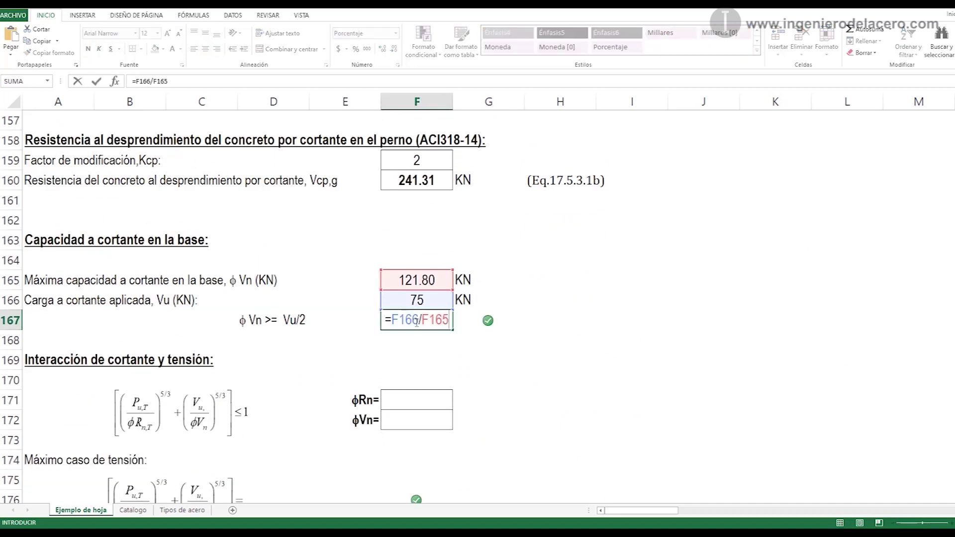
key("Return")
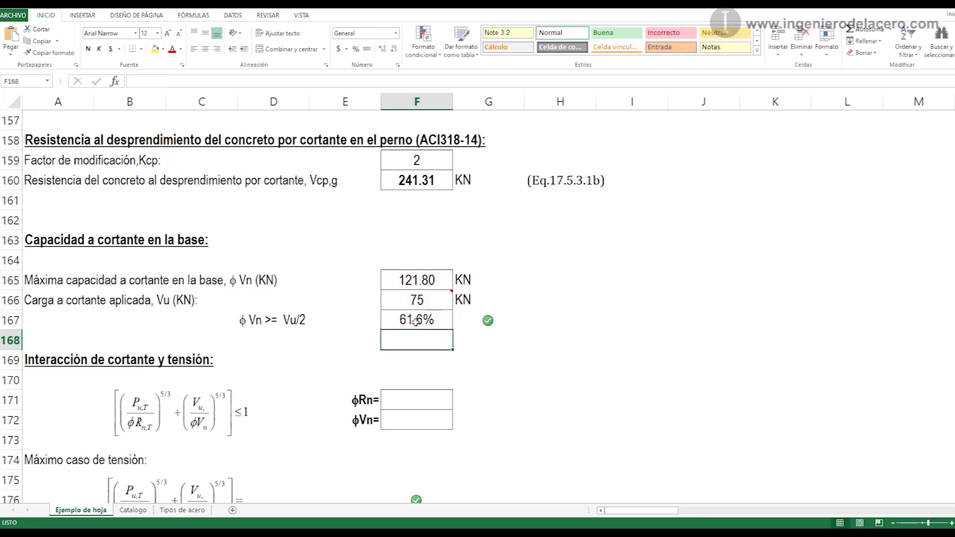
left_click(416, 321)
scroll(447, 306, "down", 2)
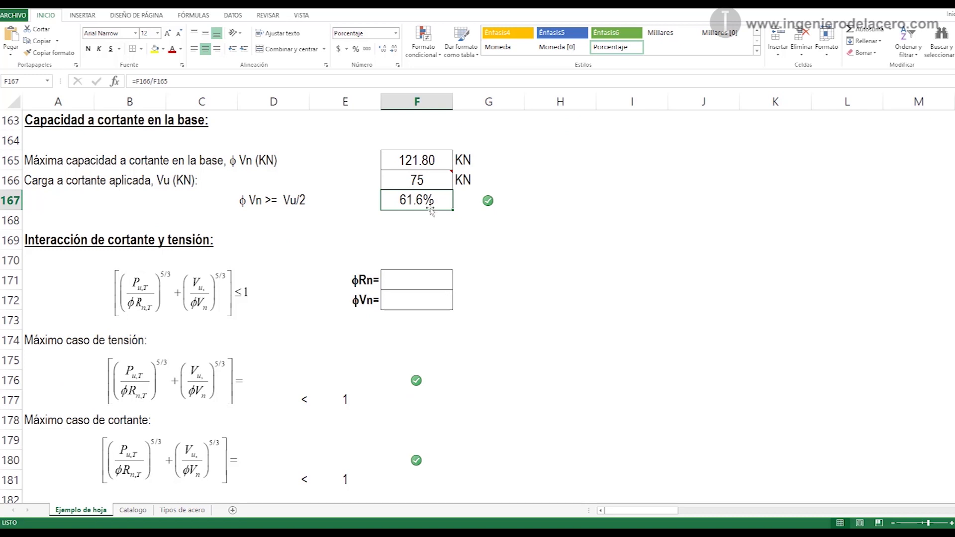
Step: Link the tension resistance ϕRn in F171 to the factored concrete breakout strength with =F120
left_click(417, 283)
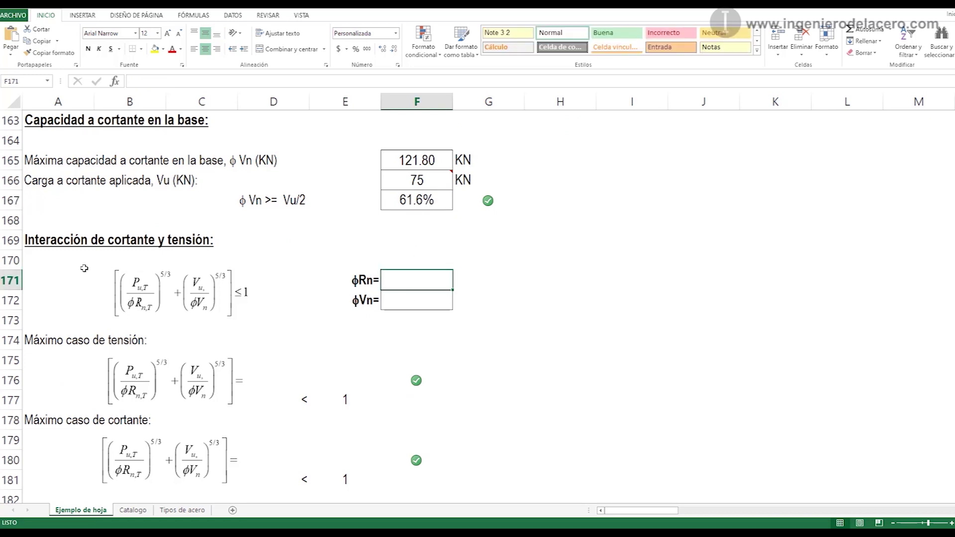
left_click(80, 242)
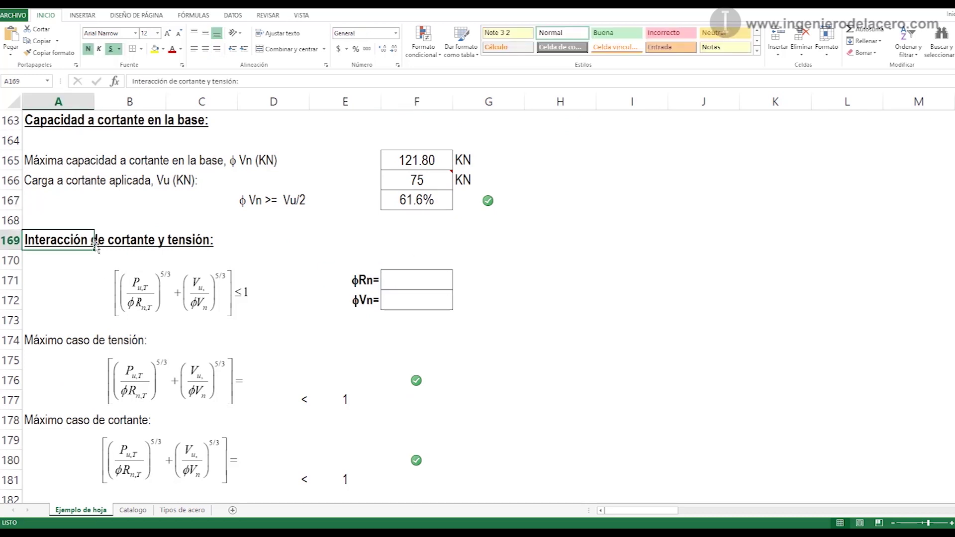
left_click(424, 281)
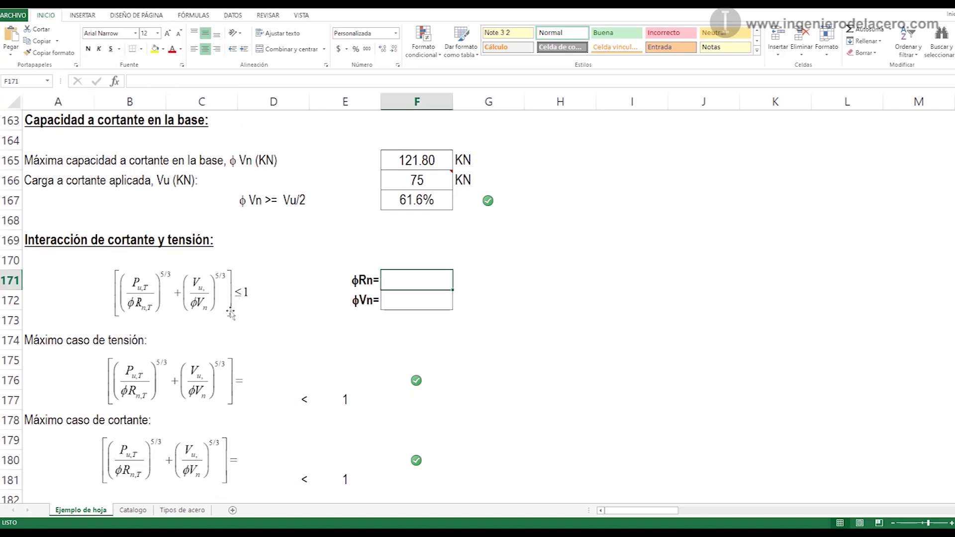
type("=")
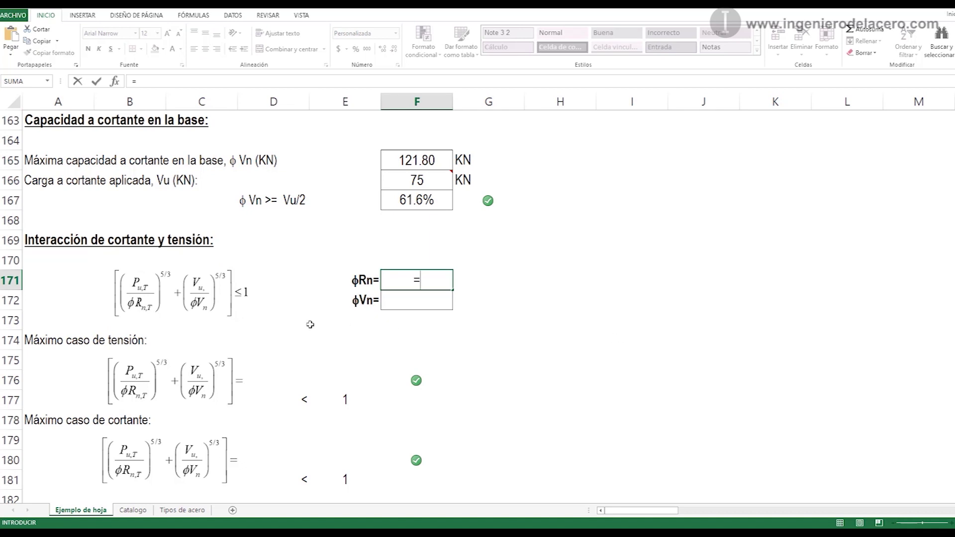
scroll(360, 318, "up", 13)
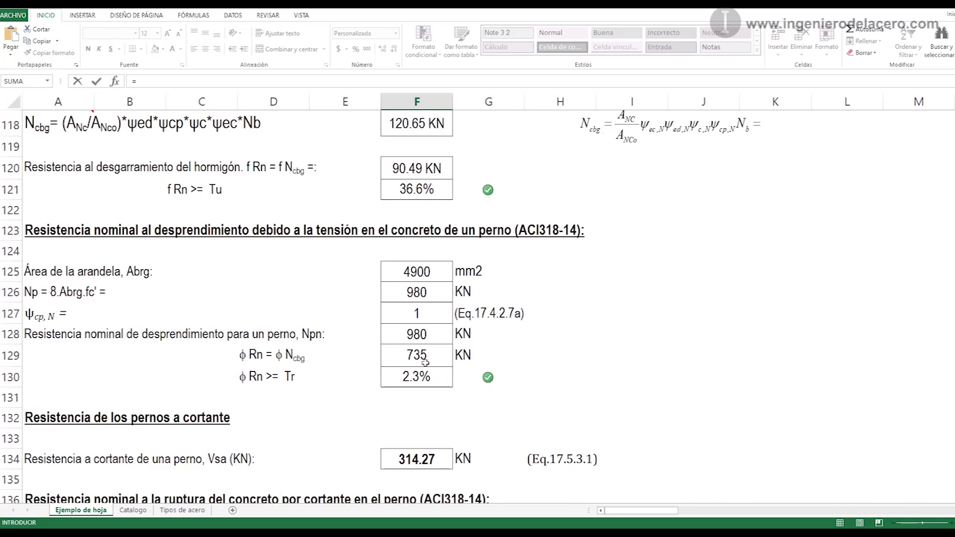
scroll(433, 354, "up", 1)
scroll(433, 354, "up", 1)
left_click(421, 172)
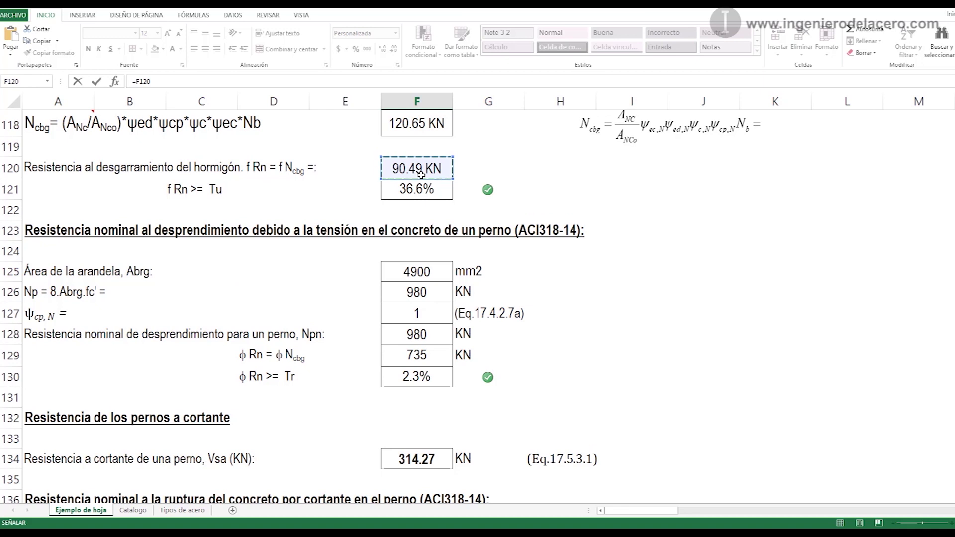
key("Return")
Step: Link the shear resistance ϕVn in F172 to the maximum base shear capacity with =F165
scroll(403, 404, "down", 3)
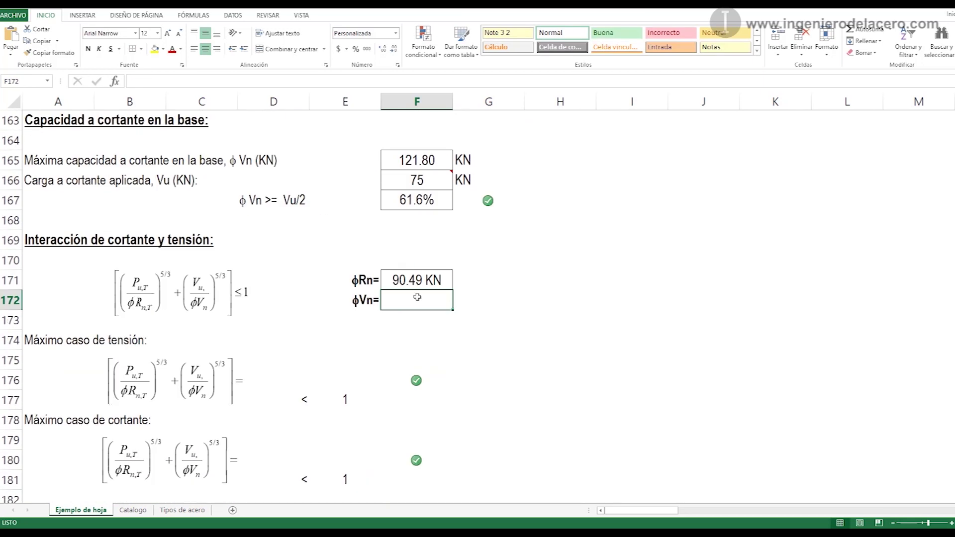
type("=")
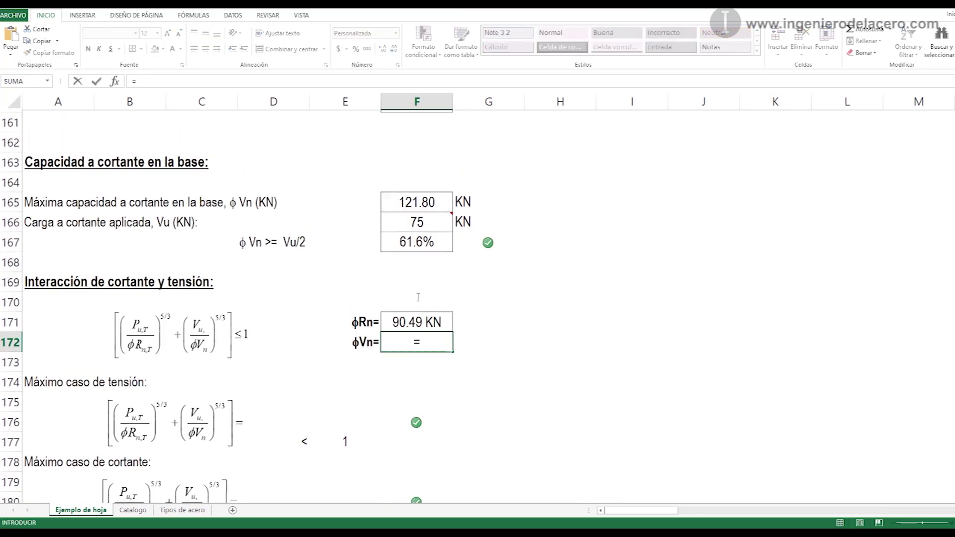
scroll(417, 278, "up", 1)
left_click(436, 220)
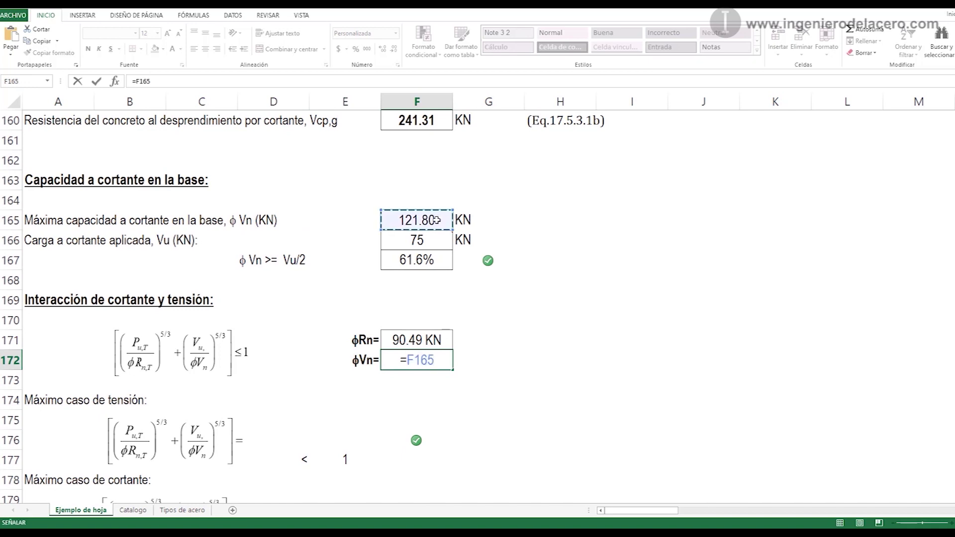
key("Return")
Step: Shift the maximum tension case equation slightly away from D176 and calculate its interaction ratio there with =(Tu/F171)^(5/3)+(F166/F172)^(5/3)
scroll(433, 229, "down", 2)
scroll(432, 234, "down", 1)
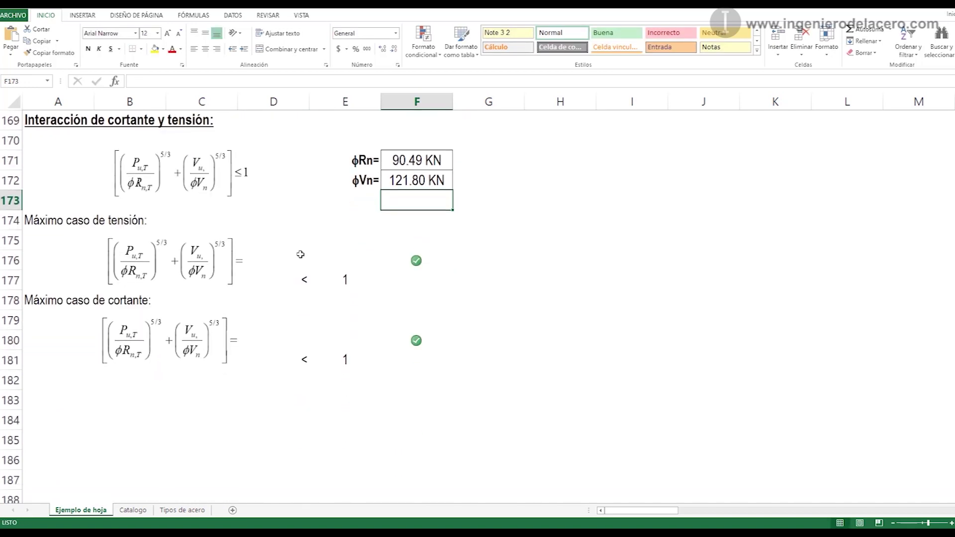
left_click(273, 263)
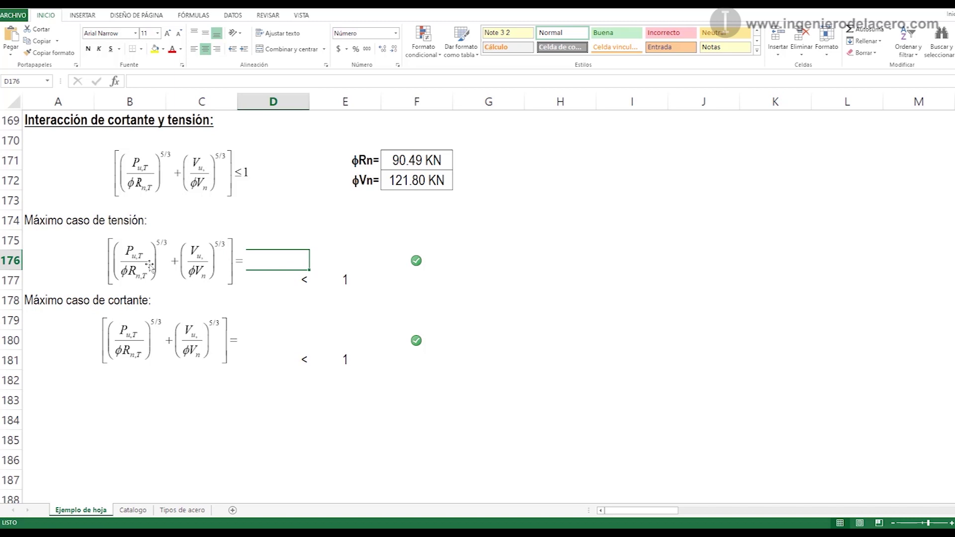
left_click_drag(144, 263, 138, 263)
left_click(276, 258)
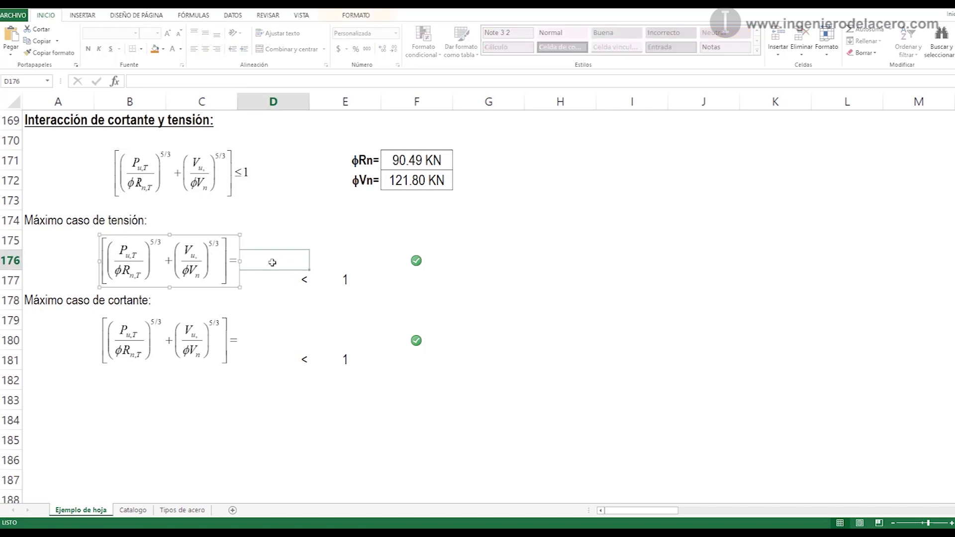
left_click(208, 257)
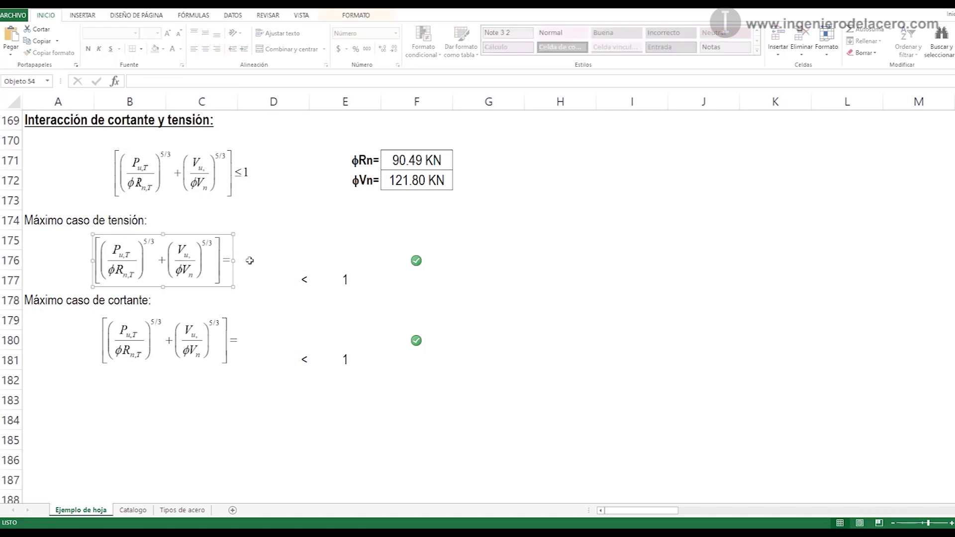
double_click(274, 260)
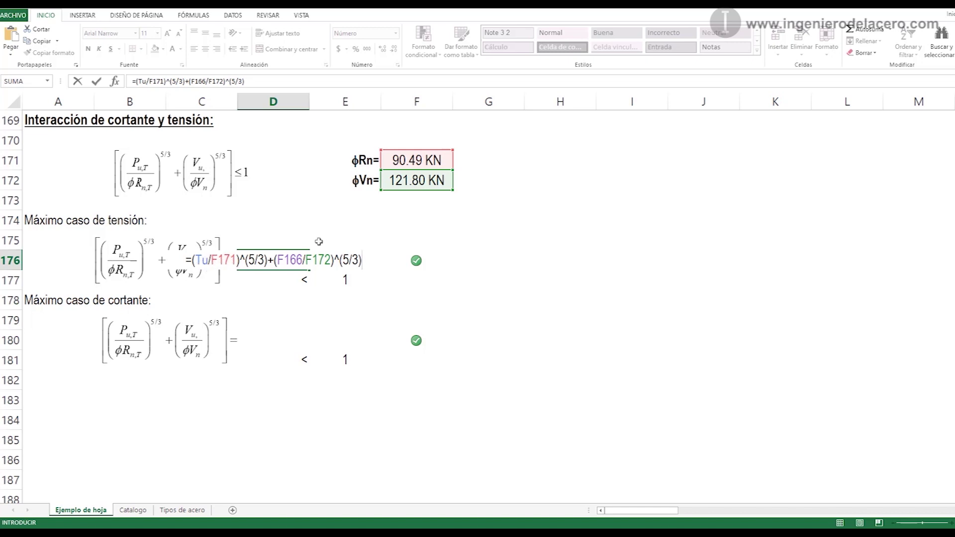
Step: Calculate the maximum shear case interaction ratio in D180 with =(Tr/F171)^(5/3)+(F166/F172)^(5/3)
left_click(273, 340)
double_click(274, 339)
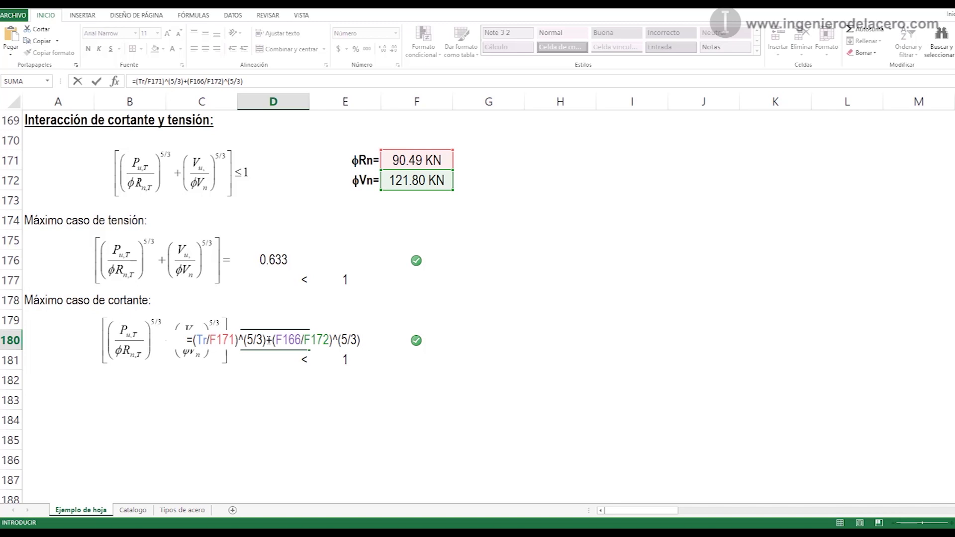
key("Return")
left_click(282, 342)
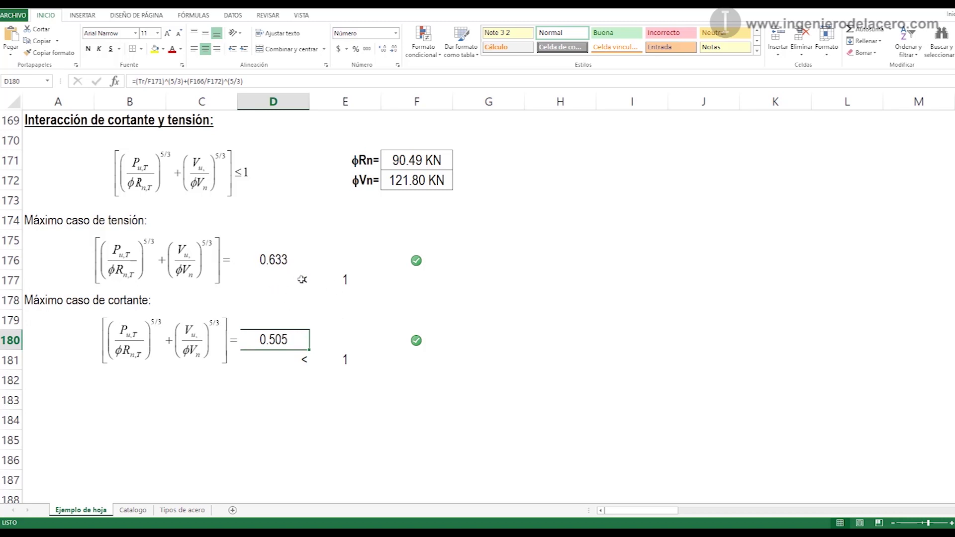
Step: Review the interaction ratios, the preceding calculation sections, the pedestal geometry and the utilization ratios in the CHEQUEO RESUMEN table
left_click(288, 263)
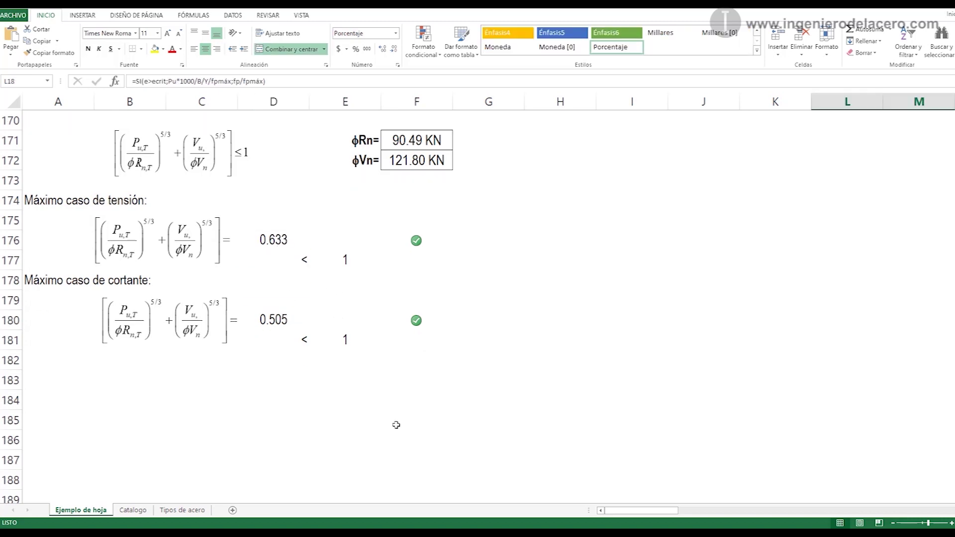
scroll(396, 425, "up", 3)
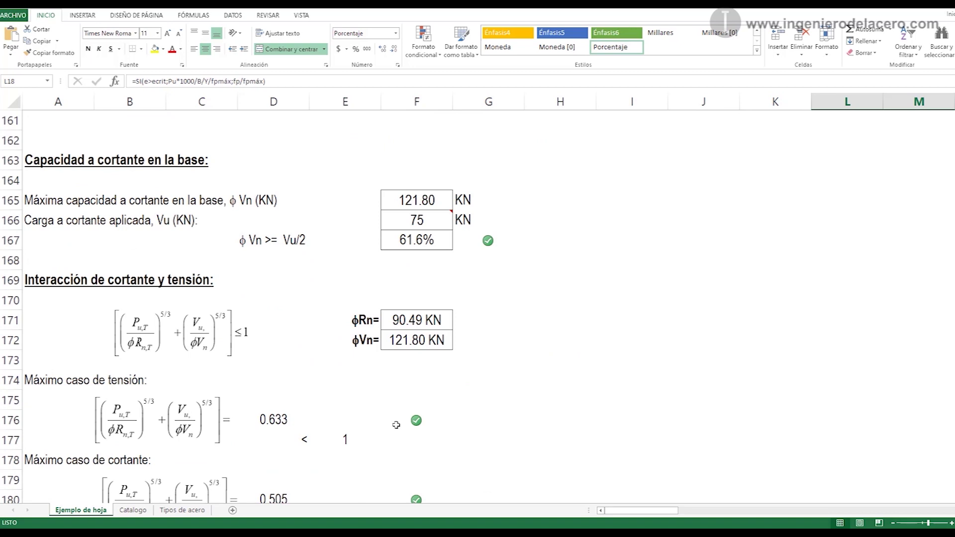
scroll(396, 424, "down", 1)
scroll(396, 424, "down", 3)
scroll(396, 425, "up", 3)
scroll(396, 424, "up", 20)
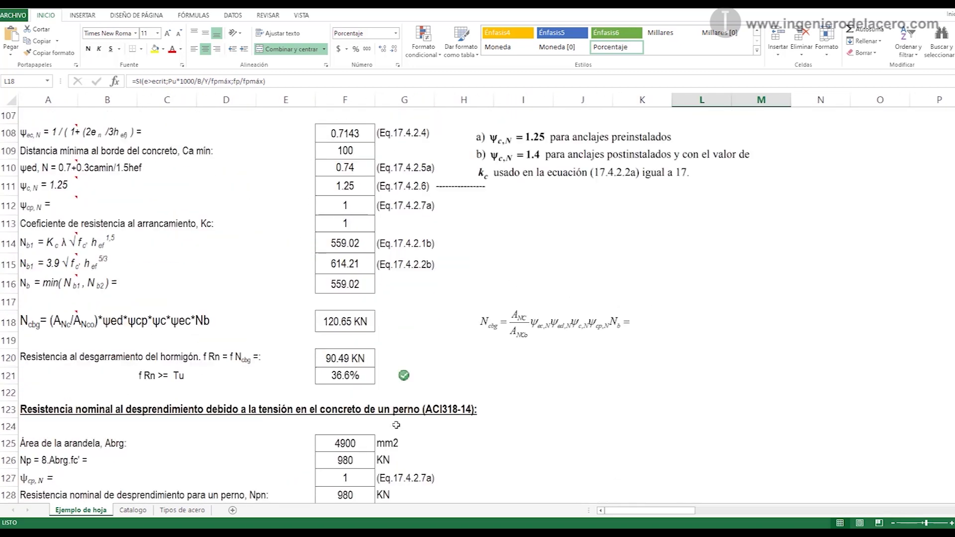
scroll(396, 425, "up", 11)
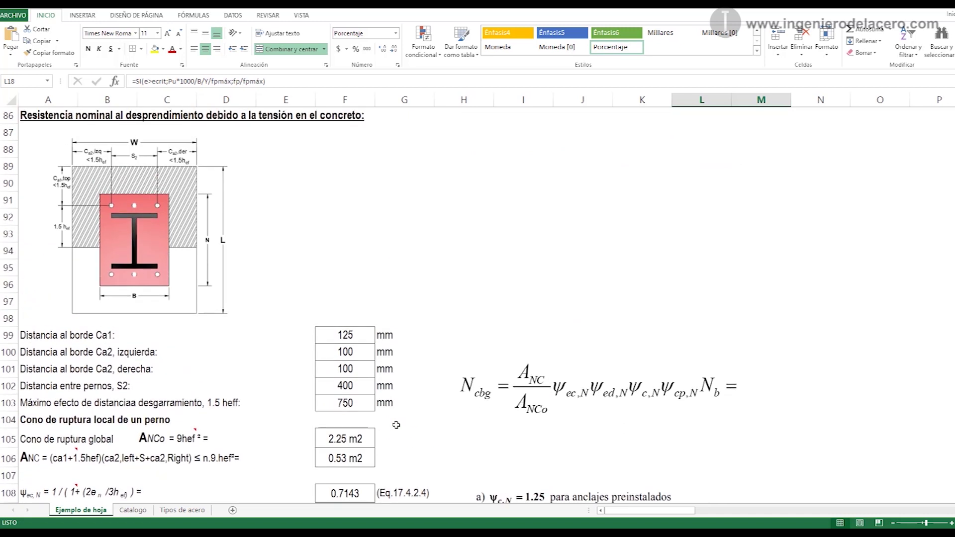
scroll(396, 424, "up", 12)
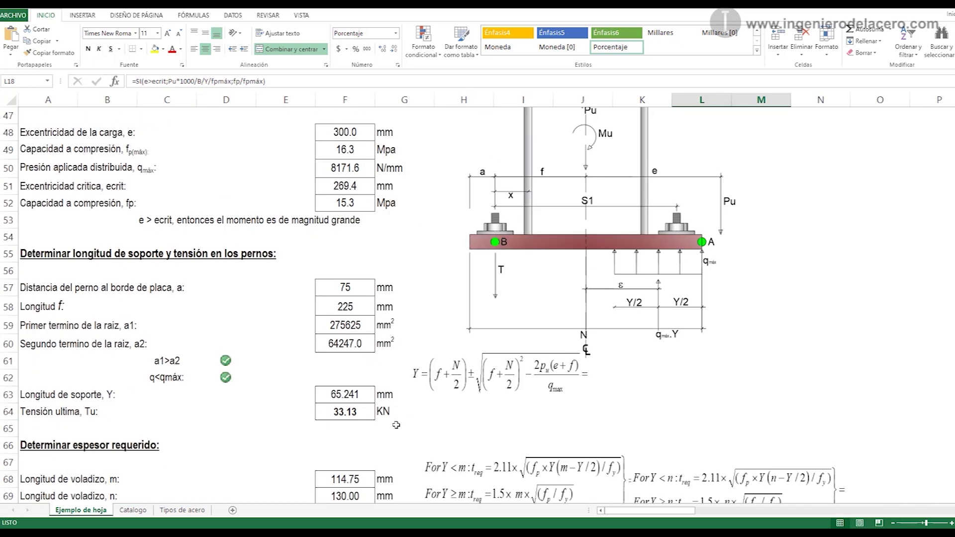
scroll(396, 424, "up", 1)
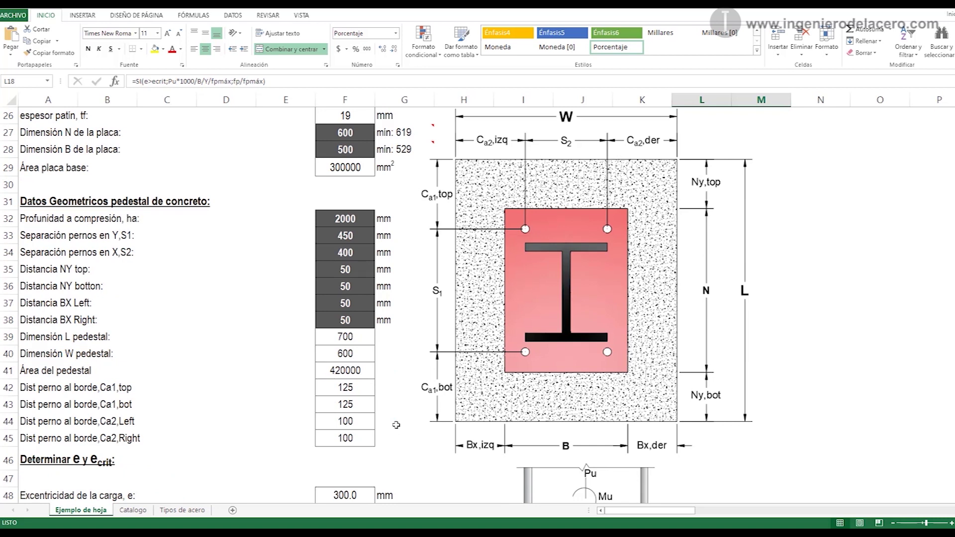
scroll(396, 425, "up", 2)
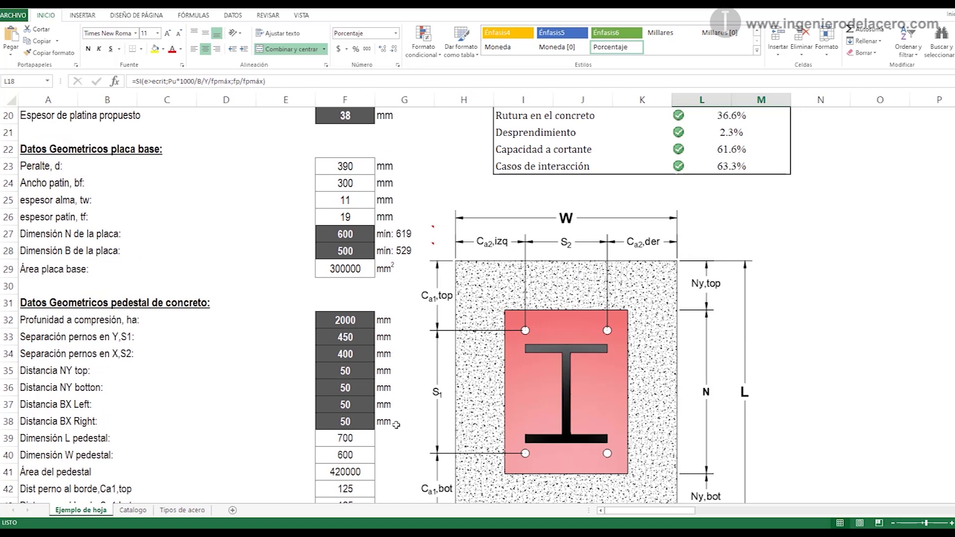
scroll(397, 425, "up", 1)
scroll(396, 424, "up", 2)
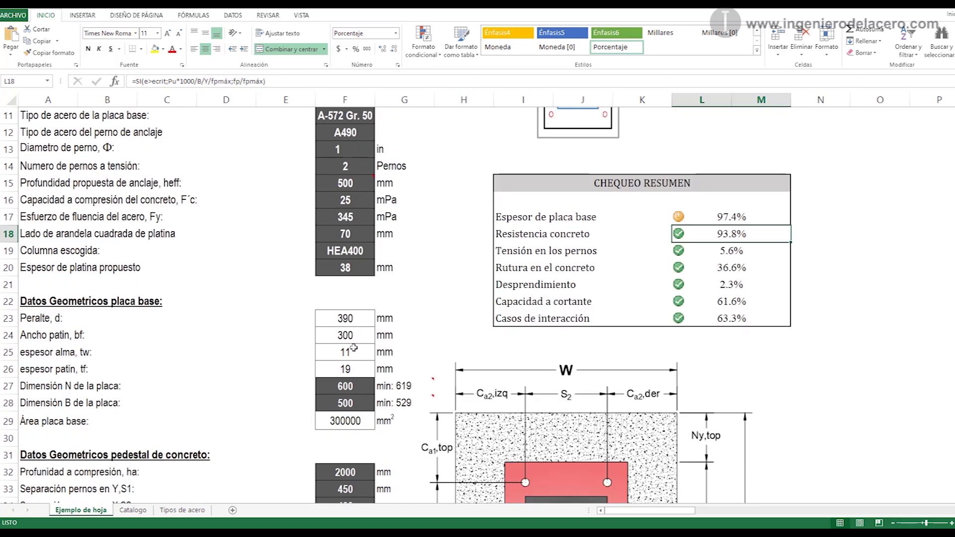
scroll(322, 396, "down", 2)
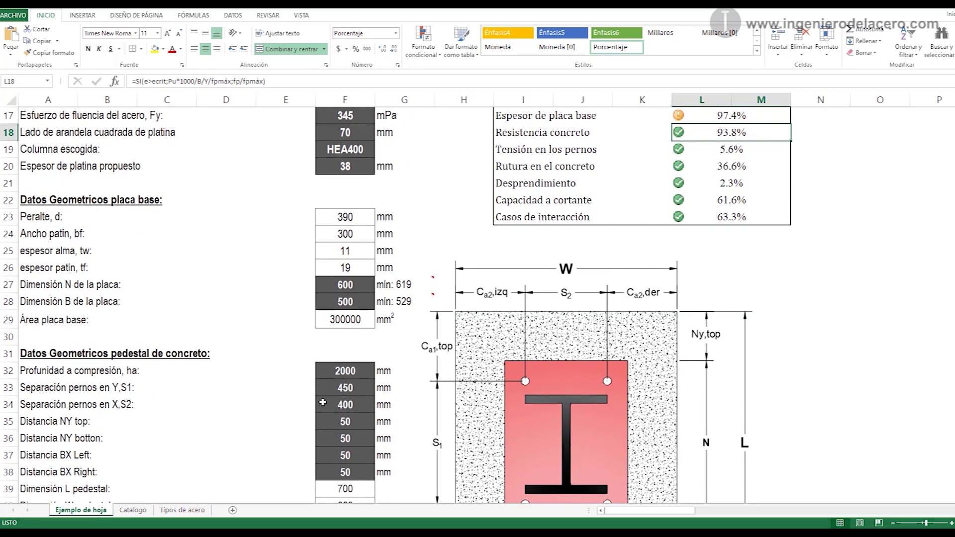
scroll(323, 402, "up", 1)
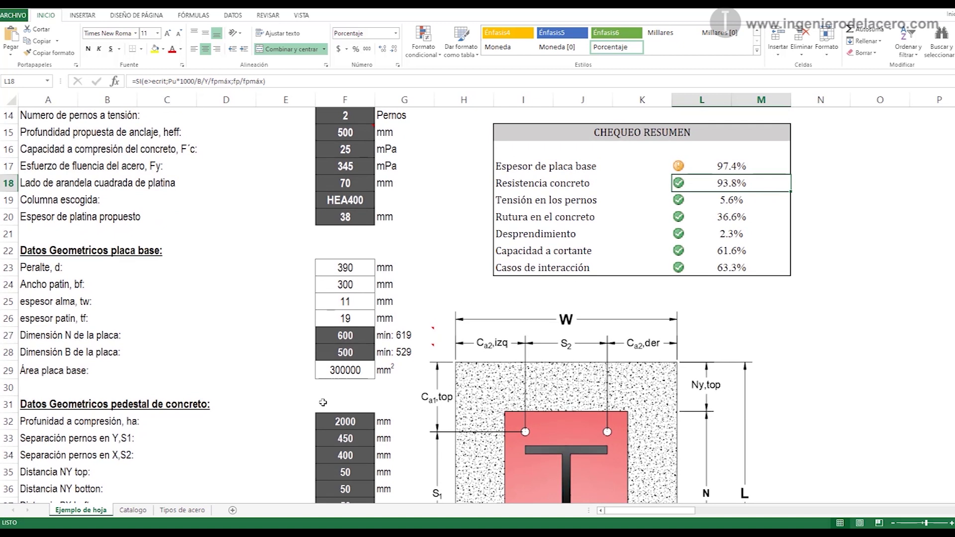